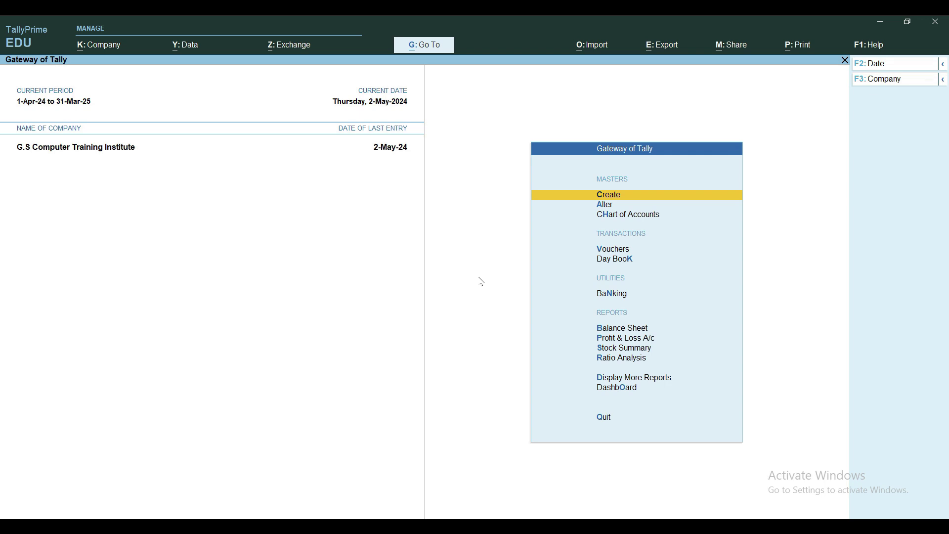
# Review the closing balances in the Stock Summary report, then return to the Gateway of Tally
pyautogui.press('s')
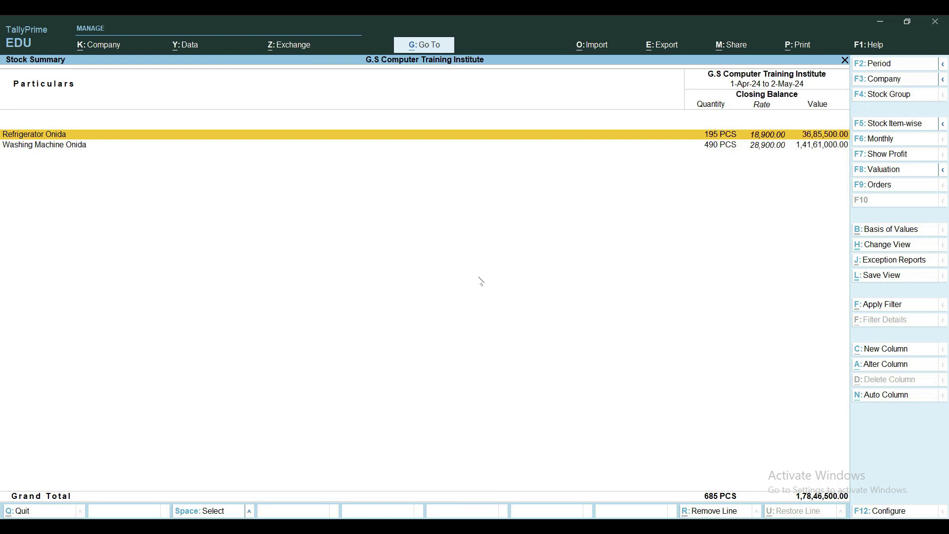
pyautogui.press('Escape')
pyautogui.press('Escape')
pyautogui.press('Escape')
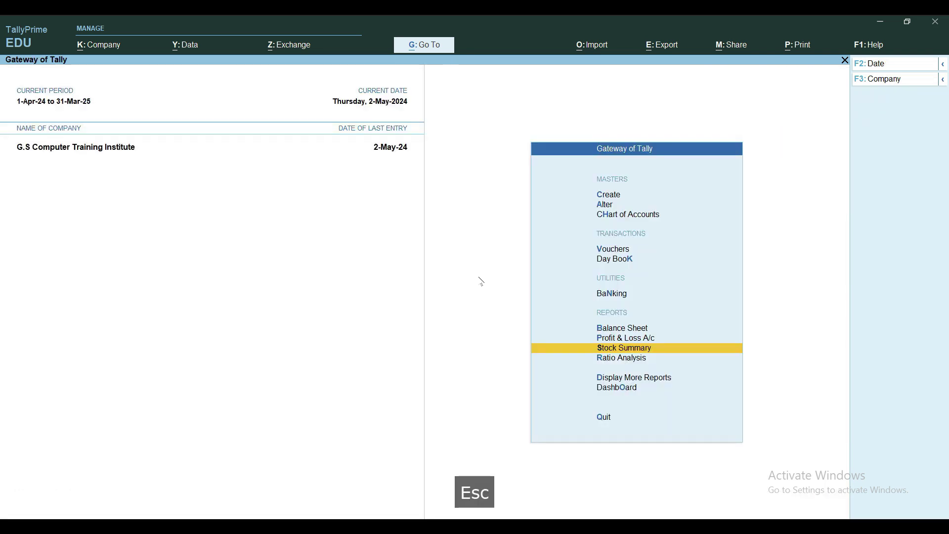
# Start voucher entry and show the inactive voucher types in the list of other vouchers
pyautogui.press('v')
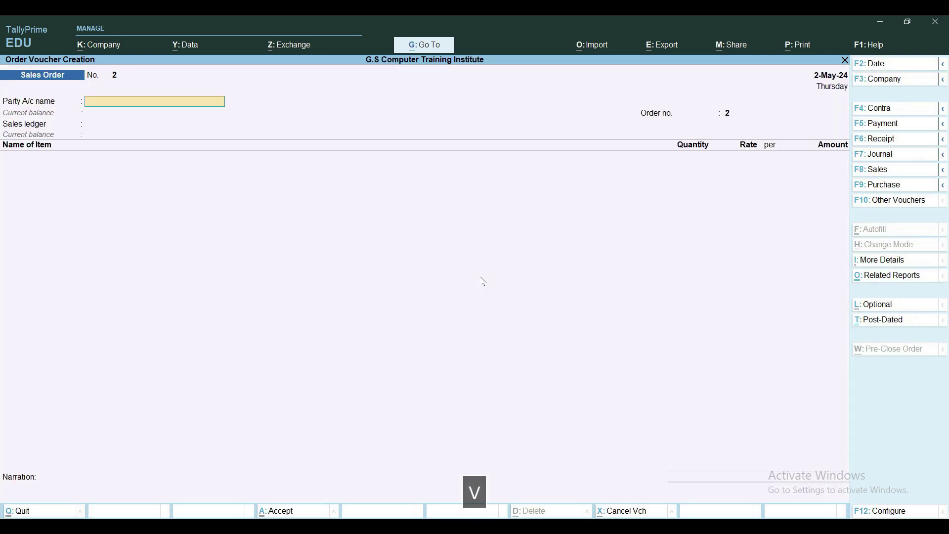
pyautogui.click(904, 201)
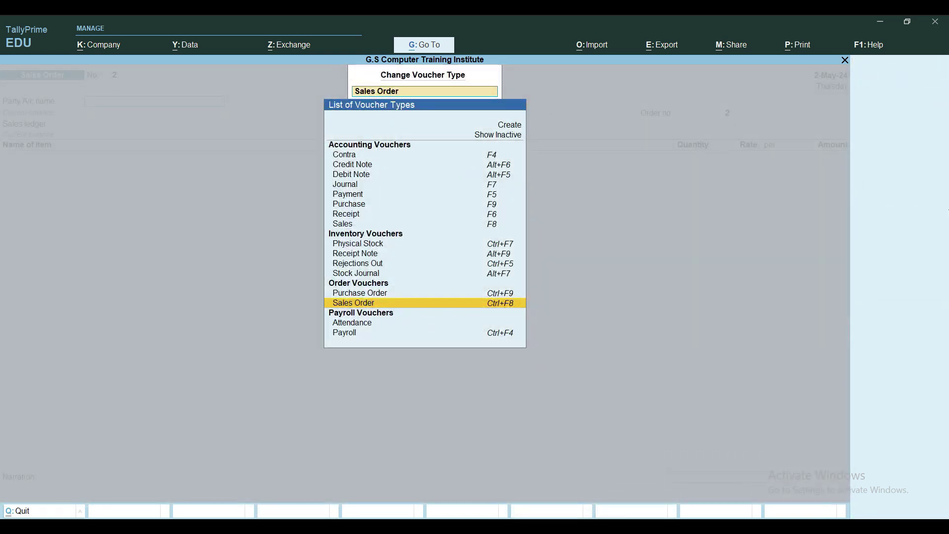
pyautogui.press('Up')
pyautogui.press('Up')
pyautogui.press('Up')
pyautogui.press('Up')
pyautogui.press('Up')
pyautogui.press('Up')
pyautogui.press('Up')
pyautogui.press('Up')
pyautogui.press('Up')
pyautogui.press('Up')
pyautogui.press('Up')
pyautogui.press('Up')
pyautogui.press('Up')
pyautogui.press('Up')
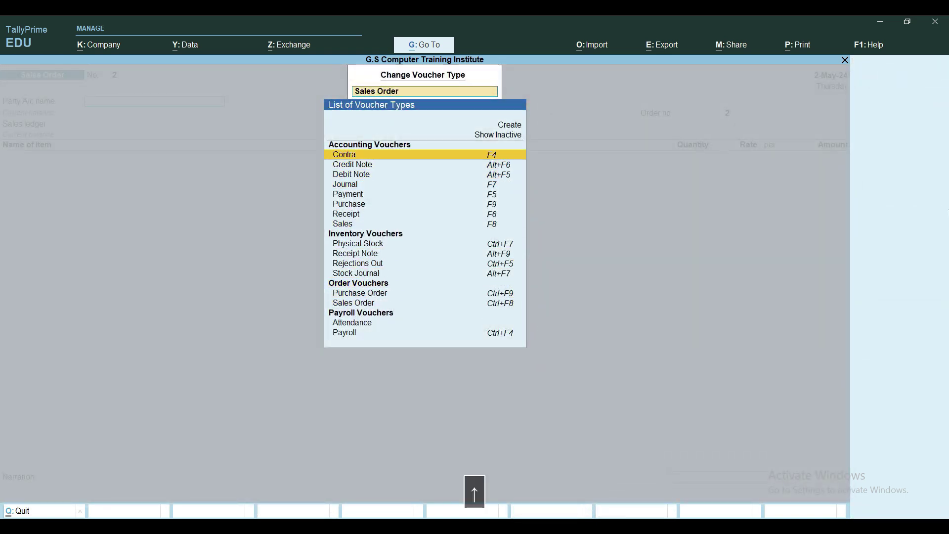
pyautogui.press('Return')
# Choose Sales Order from the order vouchers as the voucher type
pyautogui.press('Down')
pyautogui.press('Down')
pyautogui.press('Down')
pyautogui.press('Down')
pyautogui.press('Down')
pyautogui.press('Down')
pyautogui.press('Down')
pyautogui.press('Down')
pyautogui.press('Down')
pyautogui.press('Down')
pyautogui.press('Down')
pyautogui.press('Down')
pyautogui.press('Down')
pyautogui.press('Down')
pyautogui.press('Down')
pyautogui.press('Down')
pyautogui.press('Down')
pyautogui.press('Down')
pyautogui.press('Down')
pyautogui.press('Down')
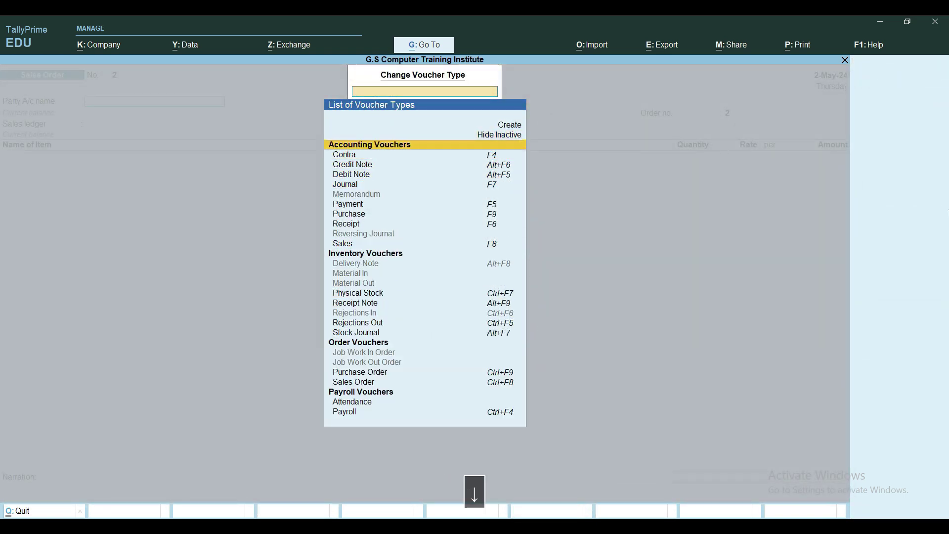
pyautogui.press('Down')
pyautogui.press('Down')
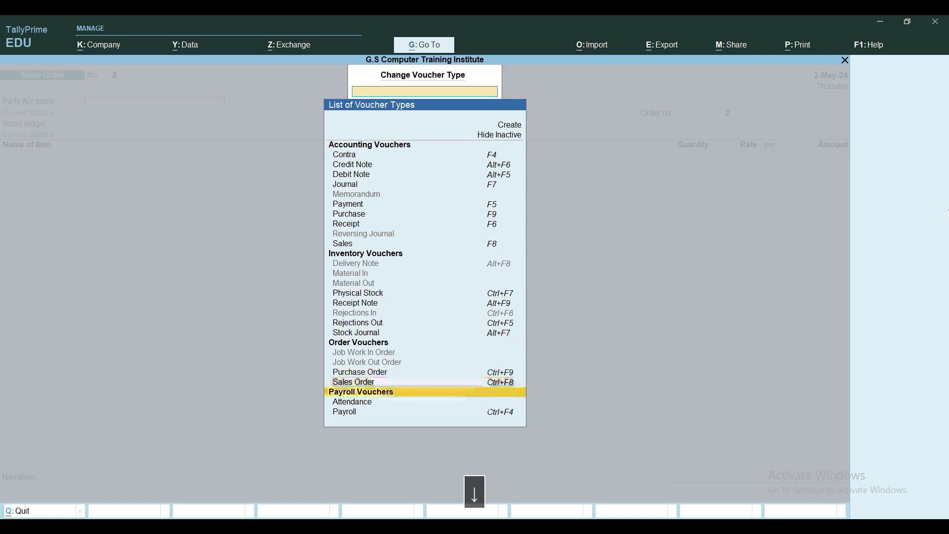
pyautogui.press('Up')
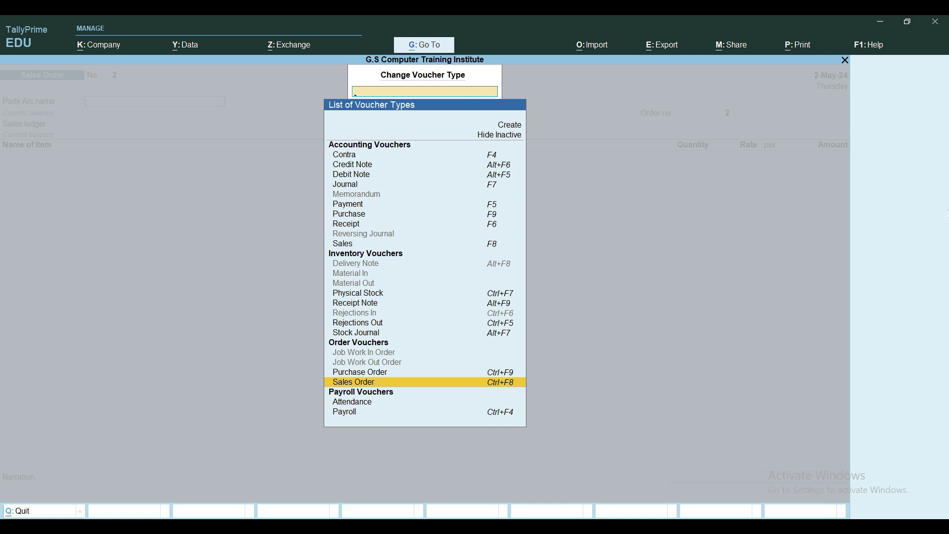
pyautogui.press('Return')
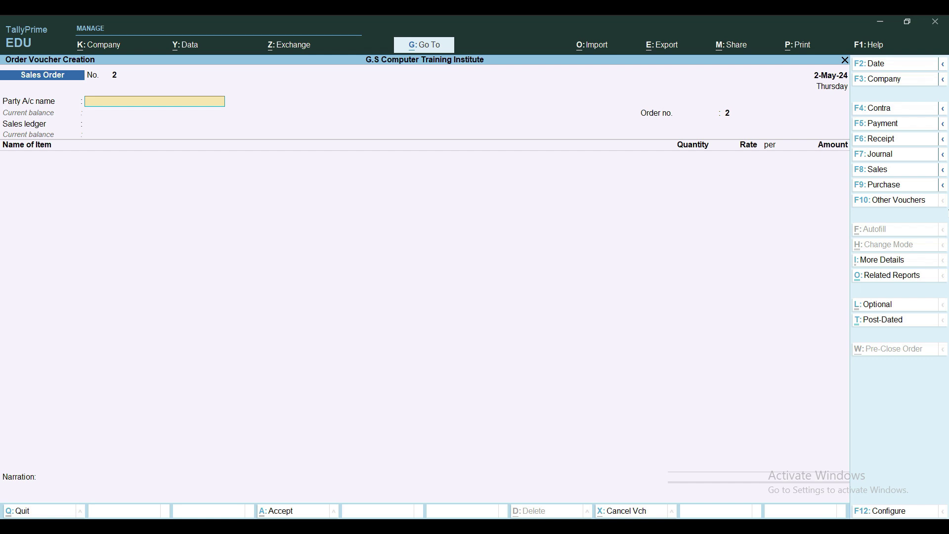
# Create a new party ledger named Aggarwal Electronics for the sales order's party account
pyautogui.hotkey('alt', 'c')
pyautogui.write('Agga')
pyautogui.write('rwal')
pyautogui.write('s')
pyautogui.press('BackSpace')
pyautogui.write('Ele')
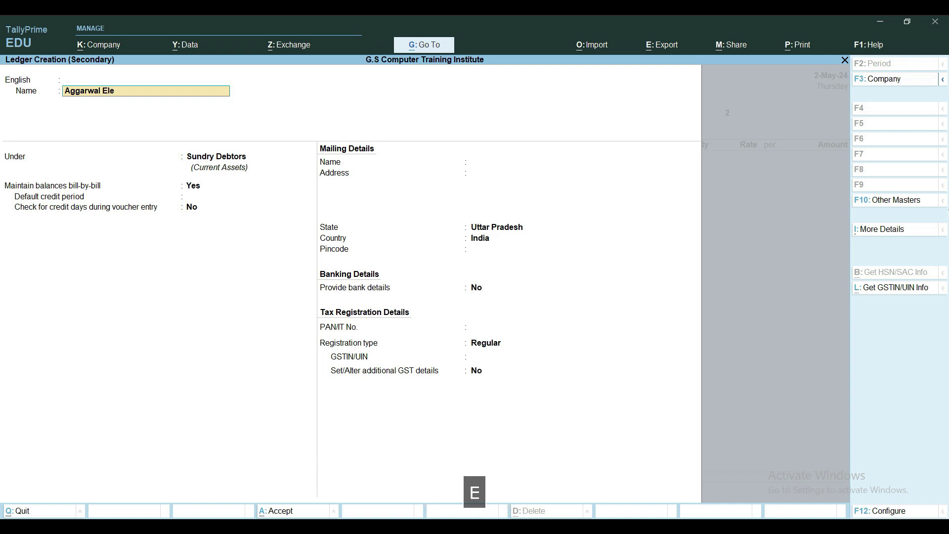
pyautogui.write('ctronics')
pyautogui.press('Return')
pyautogui.press('Return')
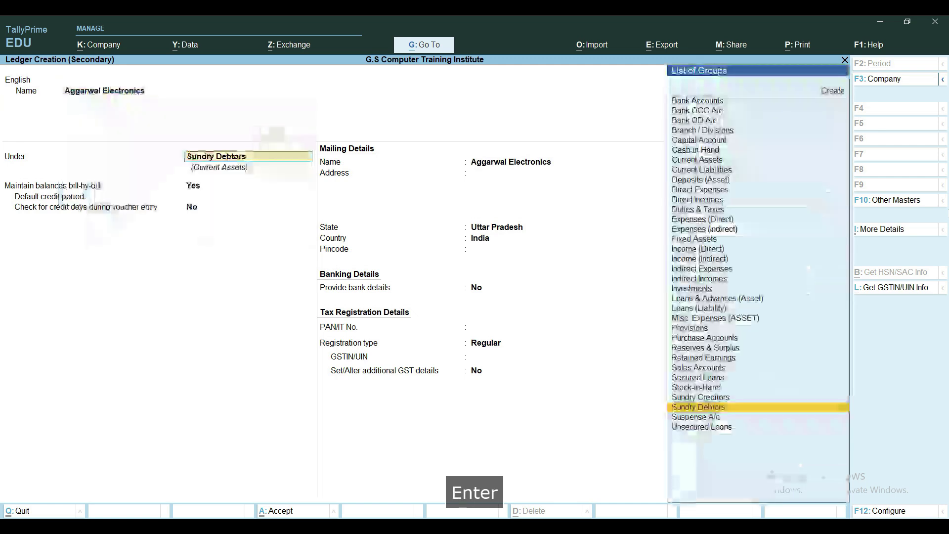
# Keep the ledger under Sundry Debtors with Regular registration, leave the PAN and GSTIN/UIN blank, and save it
pyautogui.press('Return')
pyautogui.press('Return')
pyautogui.press('Return')
pyautogui.press('Return')
pyautogui.press('Return')
pyautogui.press('Return')
pyautogui.press('Return')
pyautogui.press('Return')
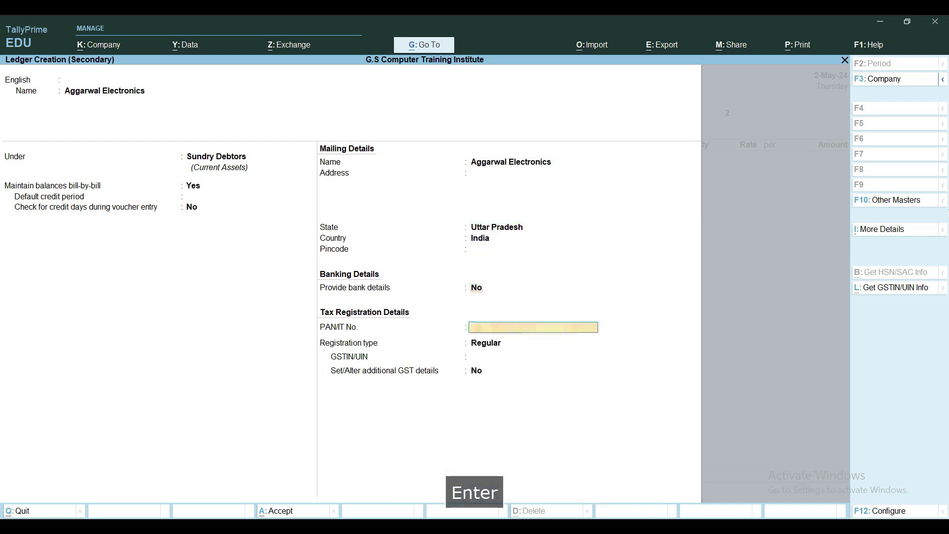
pyautogui.press('BackSpace')
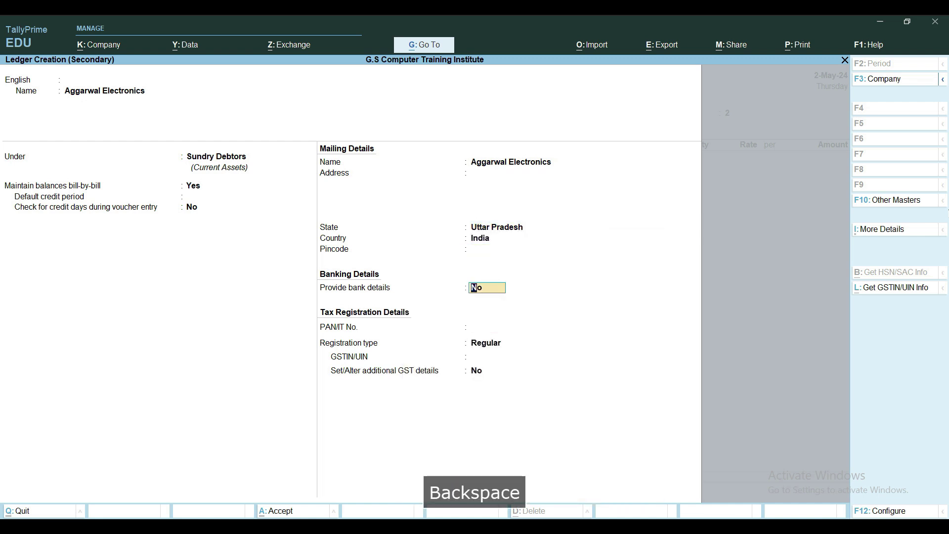
pyautogui.press('Return')
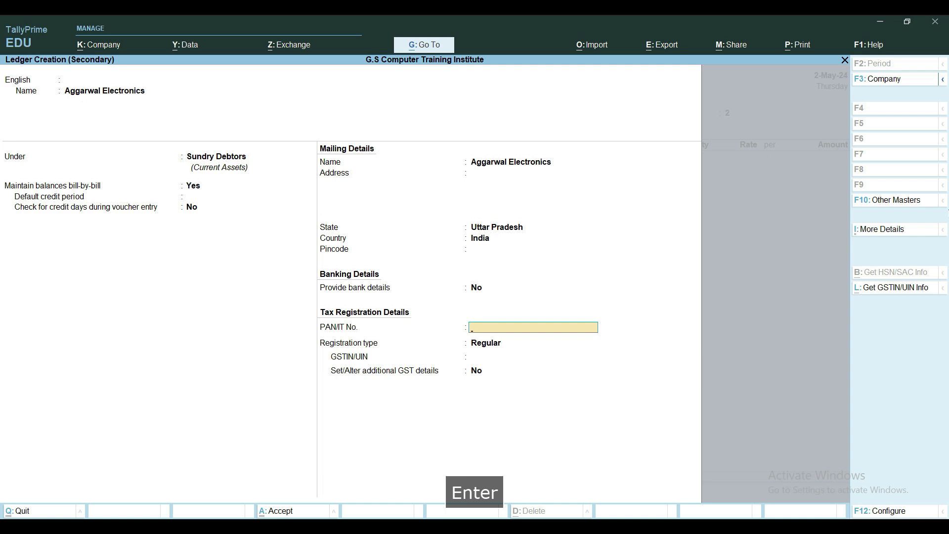
pyautogui.press('Return')
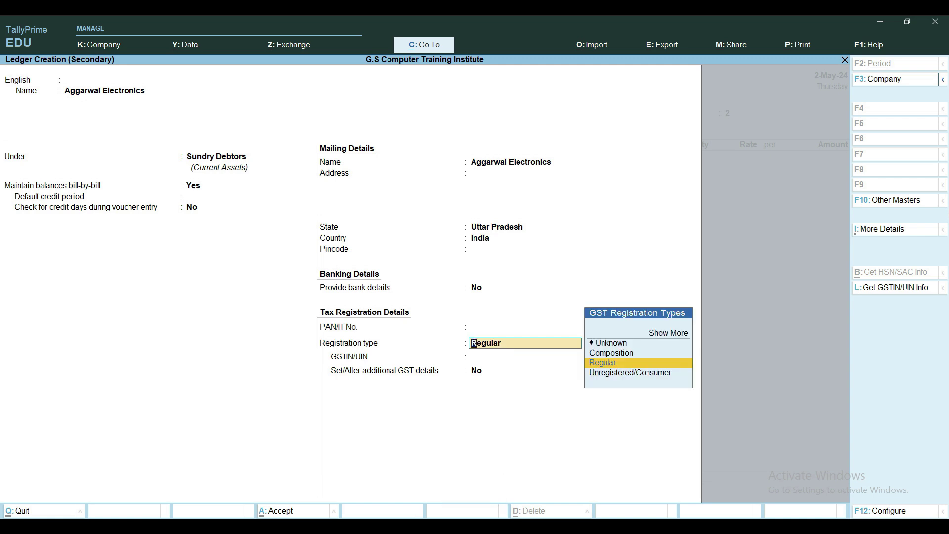
pyautogui.press('Return')
pyautogui.press('Return')
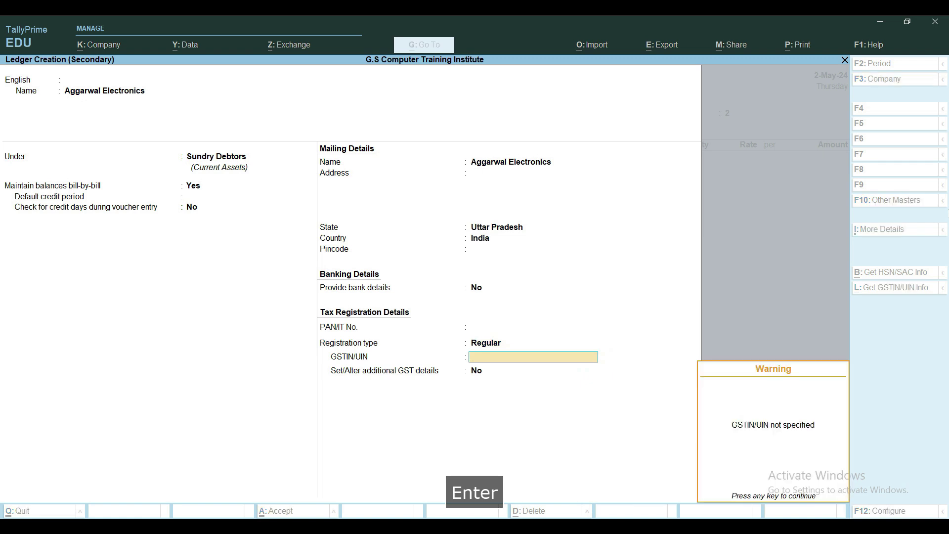
pyautogui.press('Return')
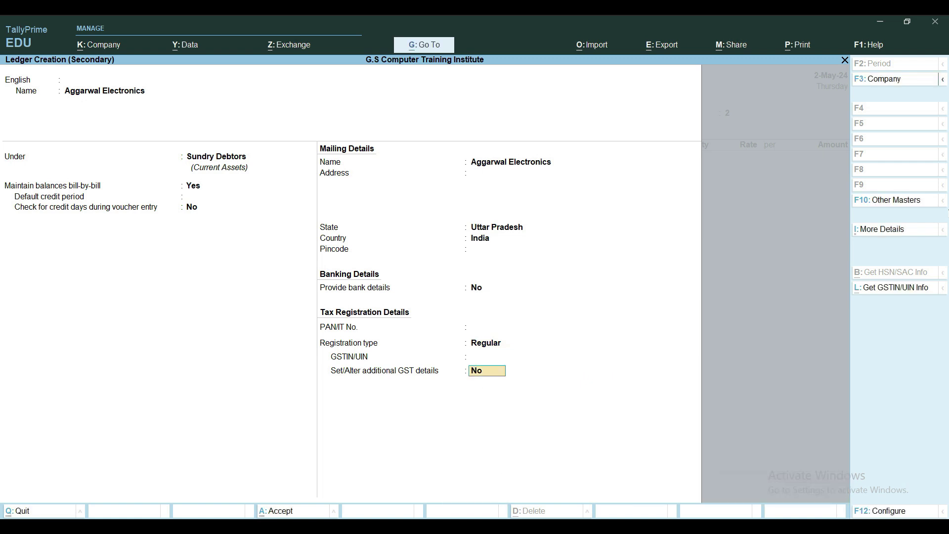
pyautogui.hotkey('ctrl', 'a')
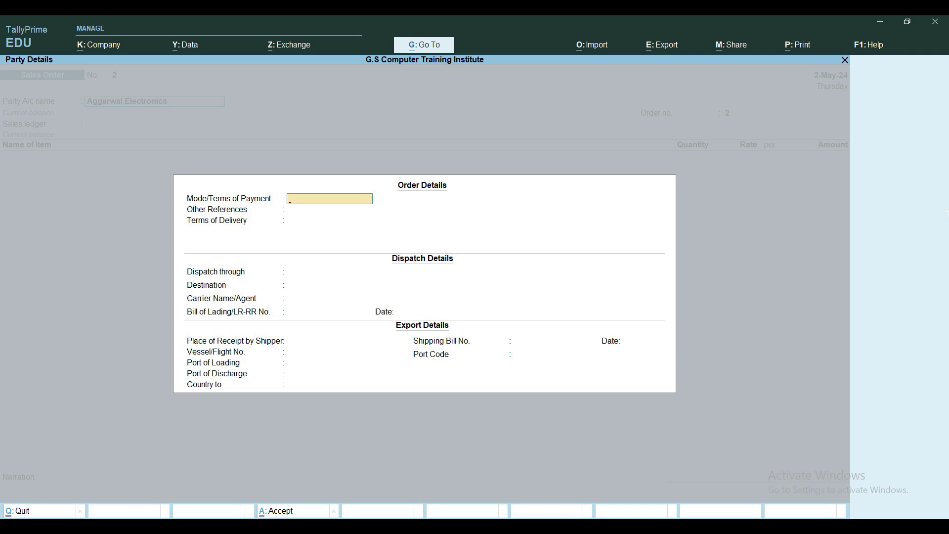
# Enter "Cash/ Online/neft/rtgs" as the mode/terms of payment in the order details
pyautogui.write('Cas')
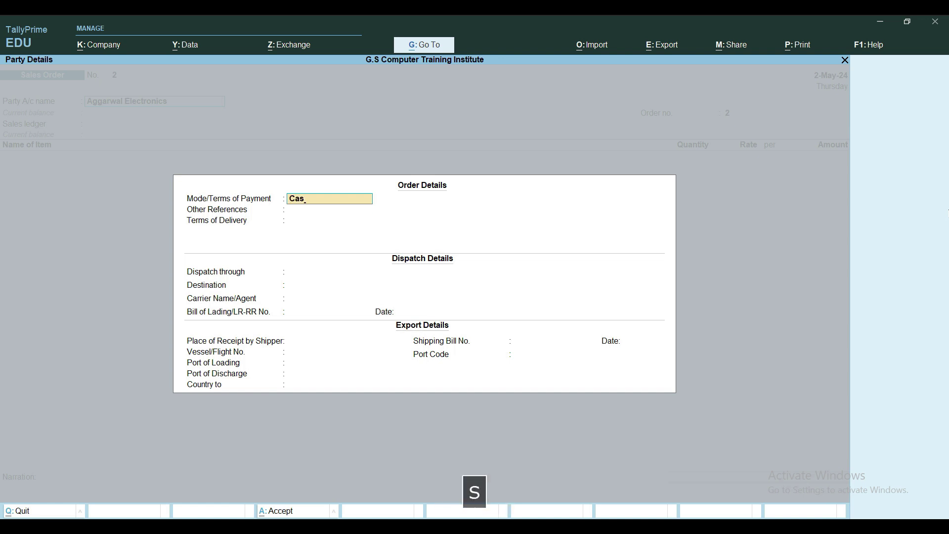
pyautogui.write('h/ Onli')
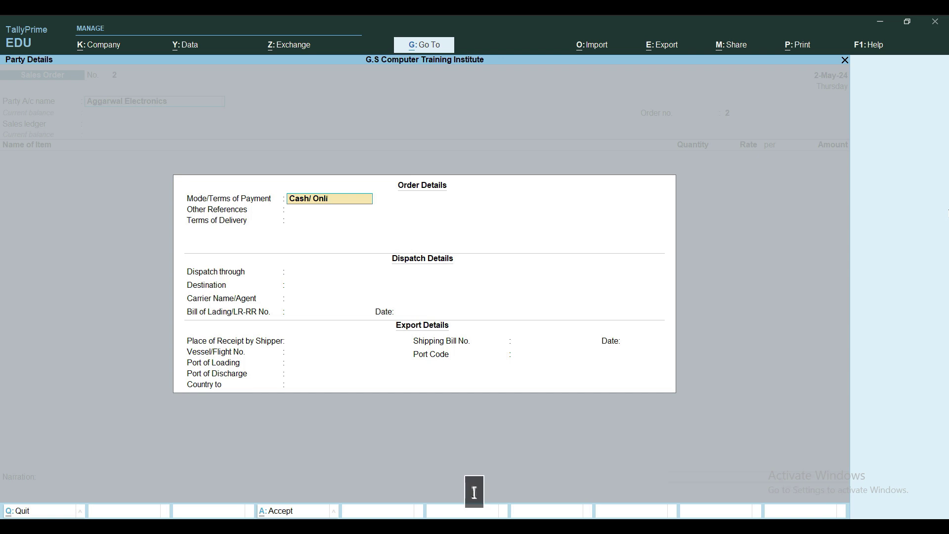
pyautogui.write('ne/neft/rtgs')
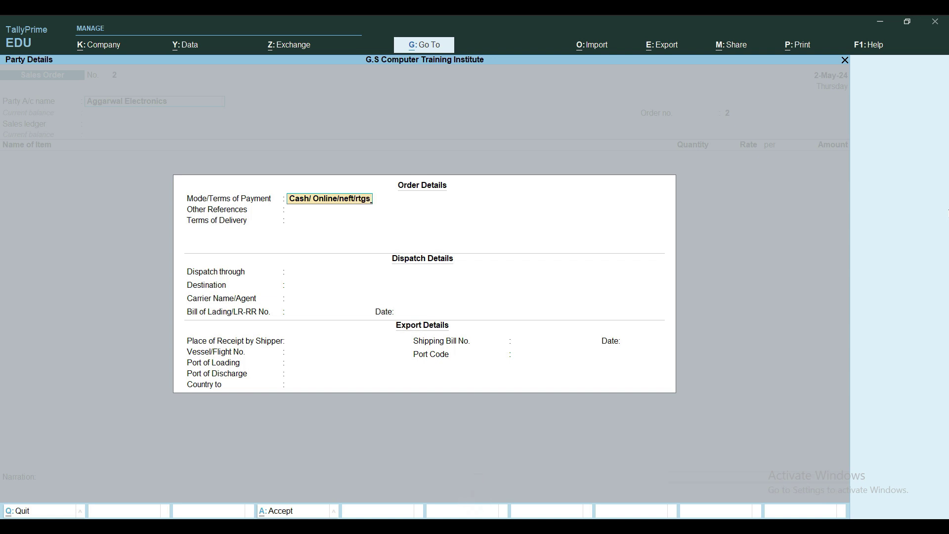
pyautogui.press('Return')
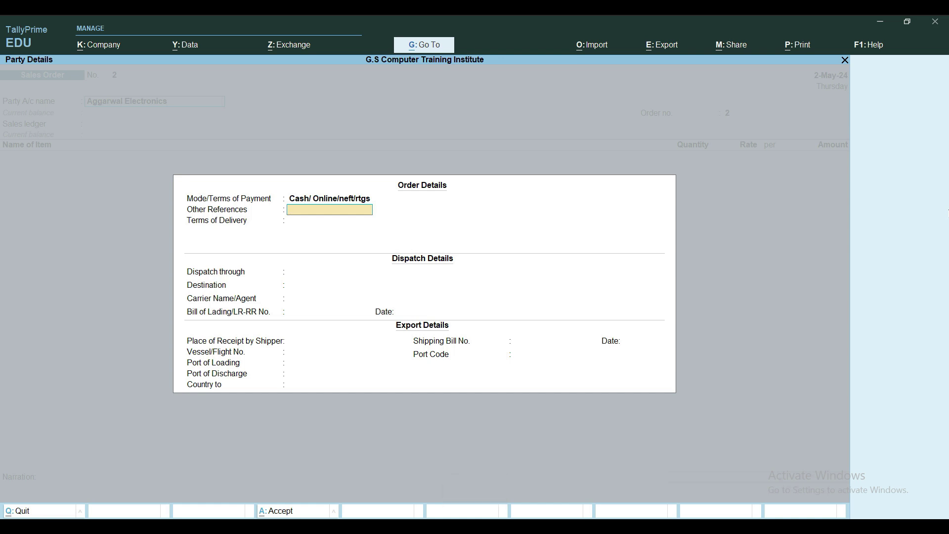
# Enter "50%Advance Against Delivery" under Other References in the order details
pyautogui.write('50%advance A')
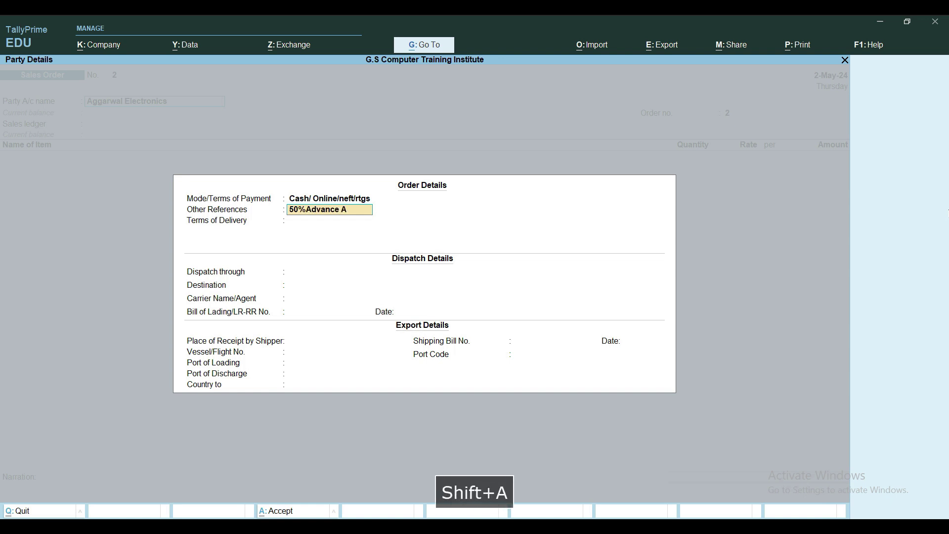
pyautogui.write('gainst ')
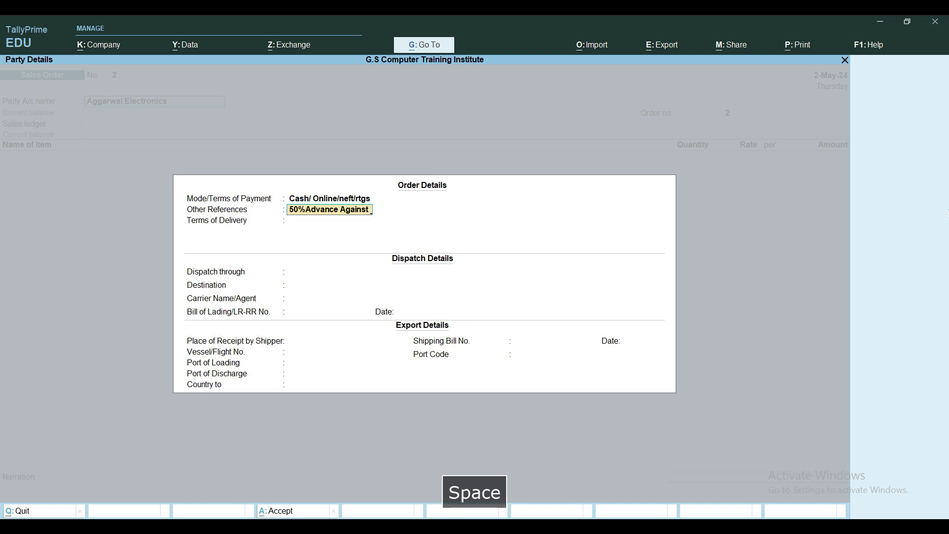
pyautogui.write('Orders')
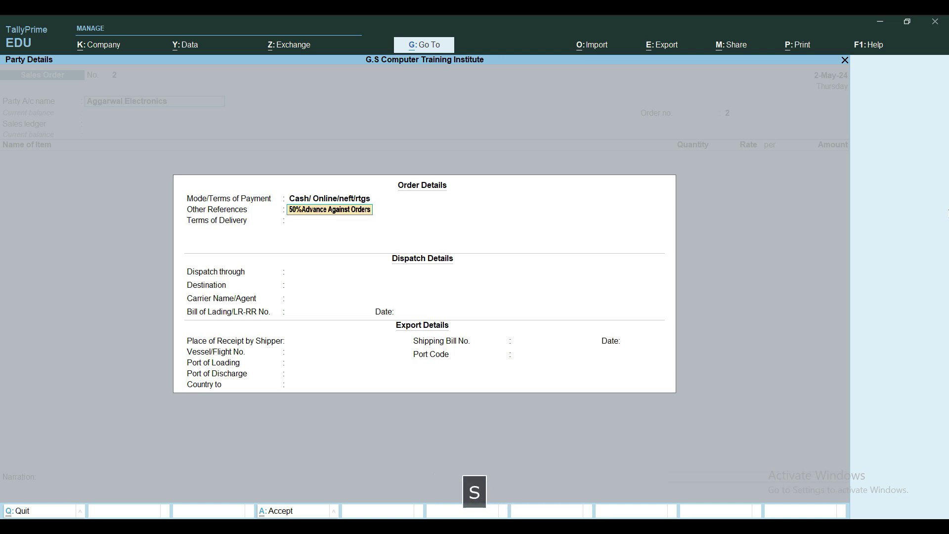
pyautogui.press('BackSpace')
pyautogui.press('BackSpace')
pyautogui.press('BackSpace')
pyautogui.press('BackSpace')
pyautogui.press('BackSpace')
pyautogui.press('BackSpace')
pyautogui.write('Delivery')
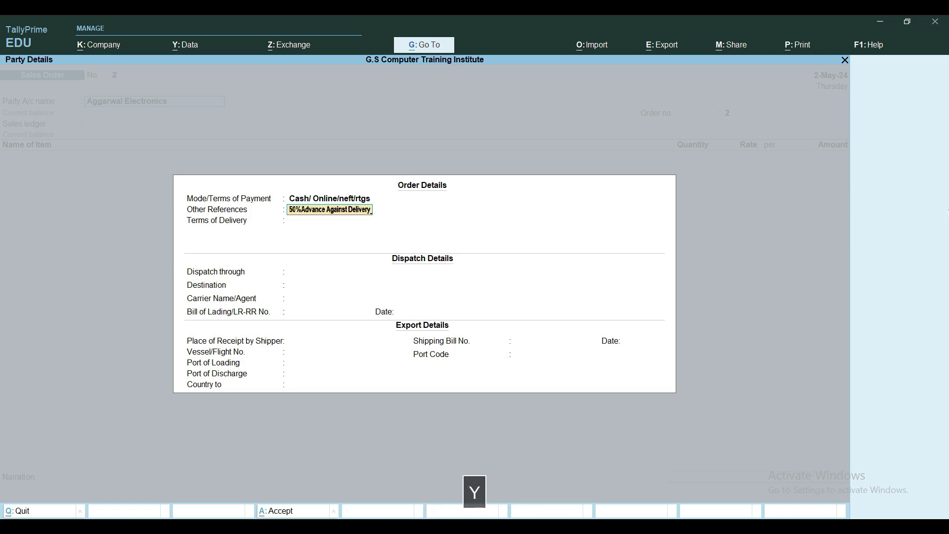
pyautogui.press('Return')
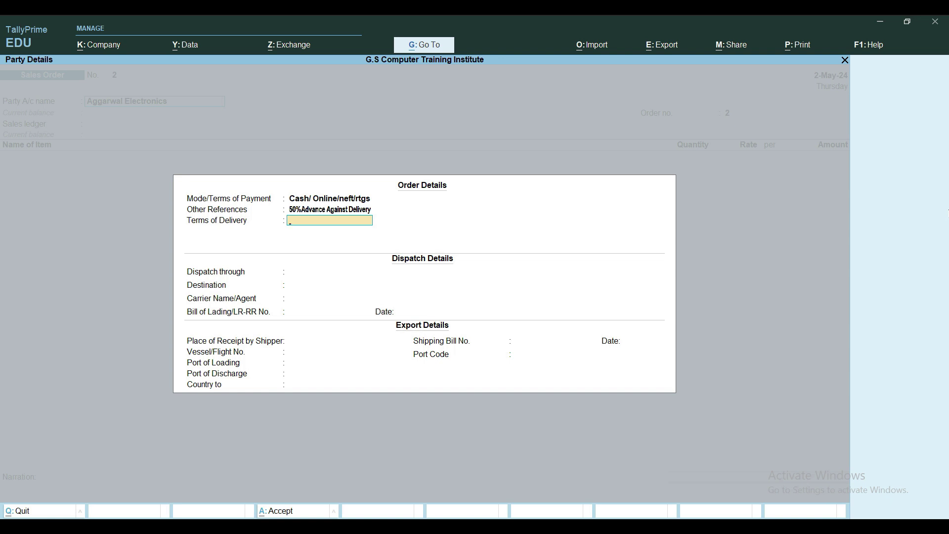
# Enter "100% Payment Within 3months of Invoice" as the terms of delivery
pyautogui.write('100')
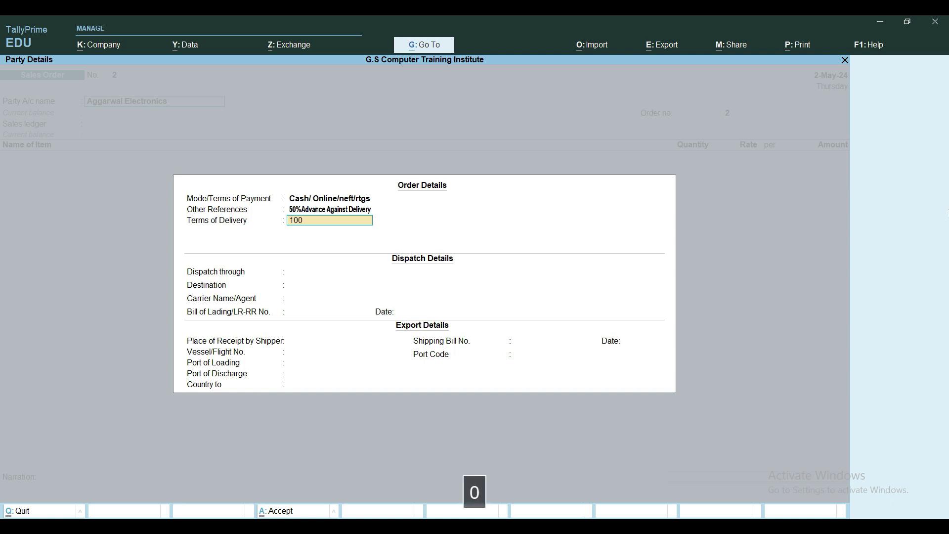
pyautogui.write('% ')
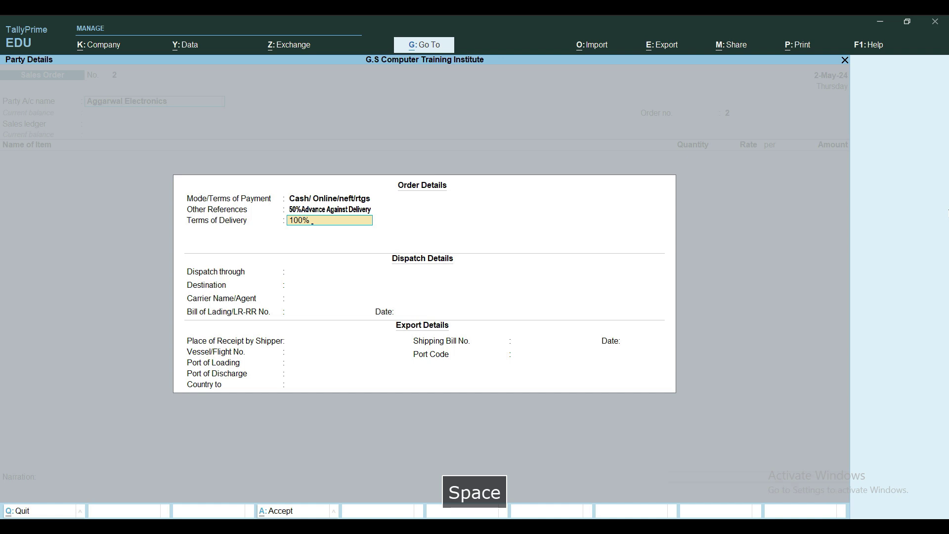
pyautogui.write('Payument')
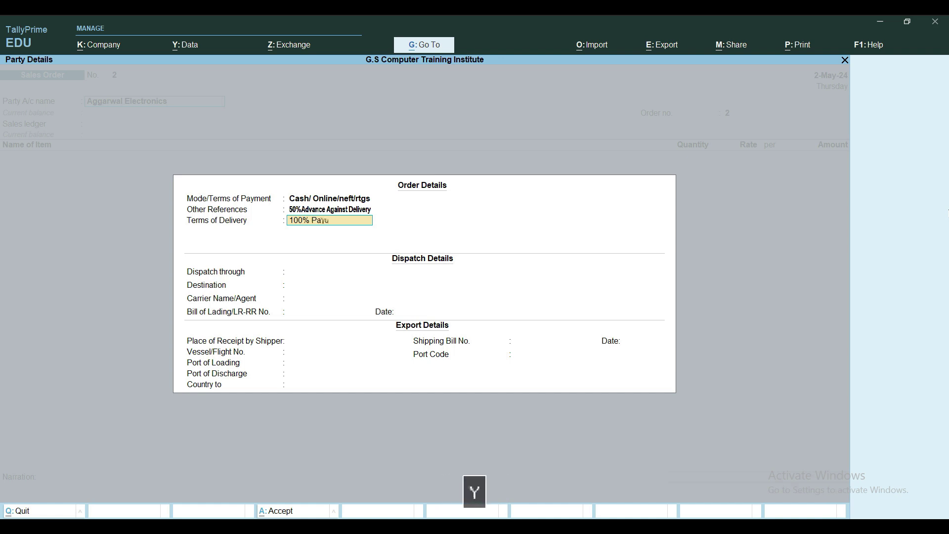
pyautogui.press('BackSpace')
pyautogui.press('BackSpace')
pyautogui.press('BackSpace')
pyautogui.press('BackSpace')
pyautogui.press('BackSpace')
pyautogui.press('BackSpace')
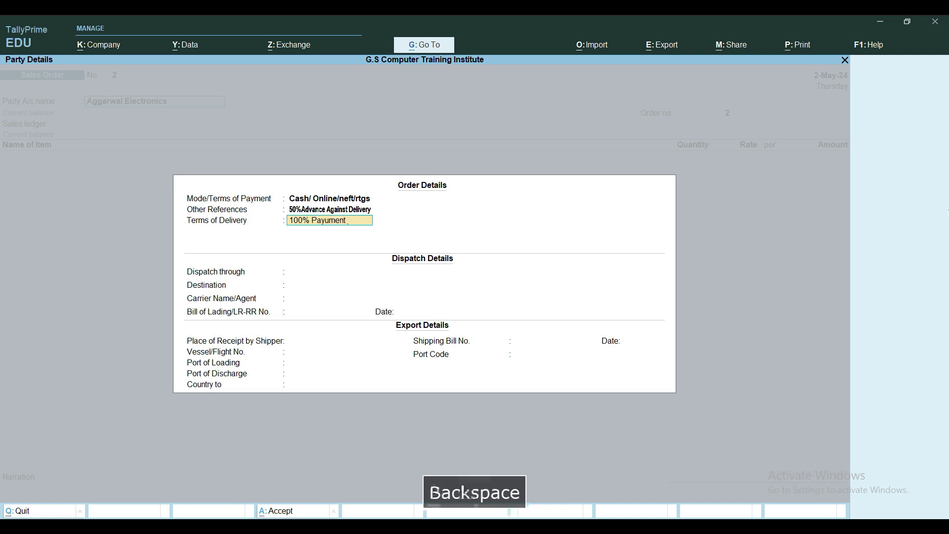
pyautogui.write('ment ')
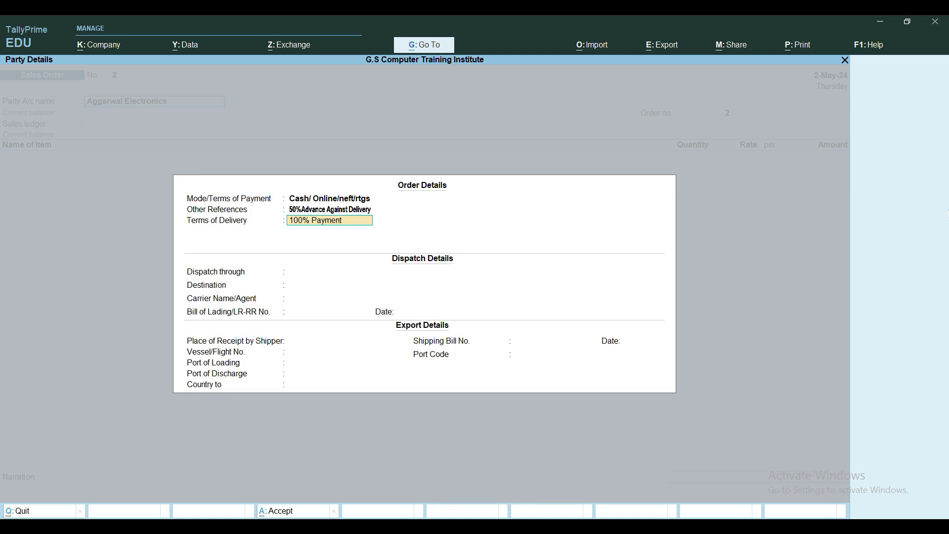
pyautogui.write('within 3month ')
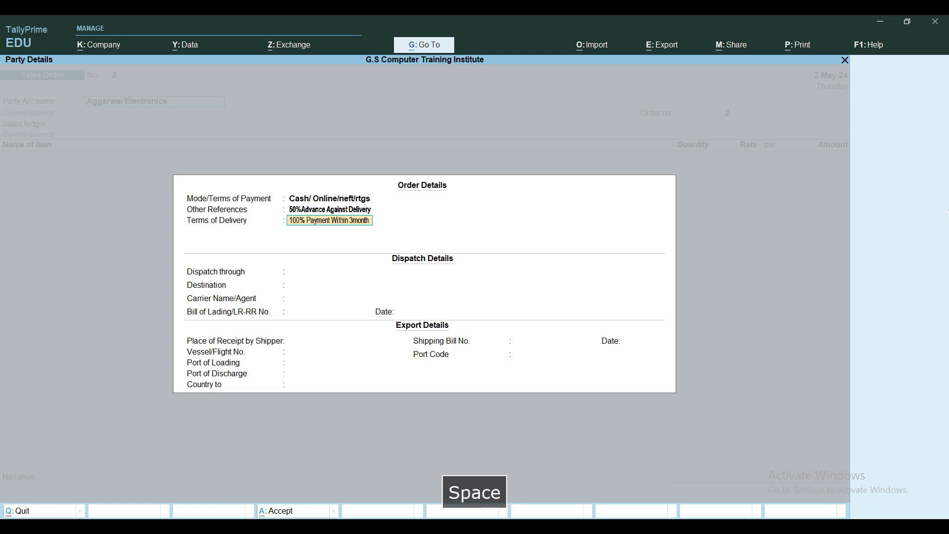
pyautogui.write('s of Invoic')
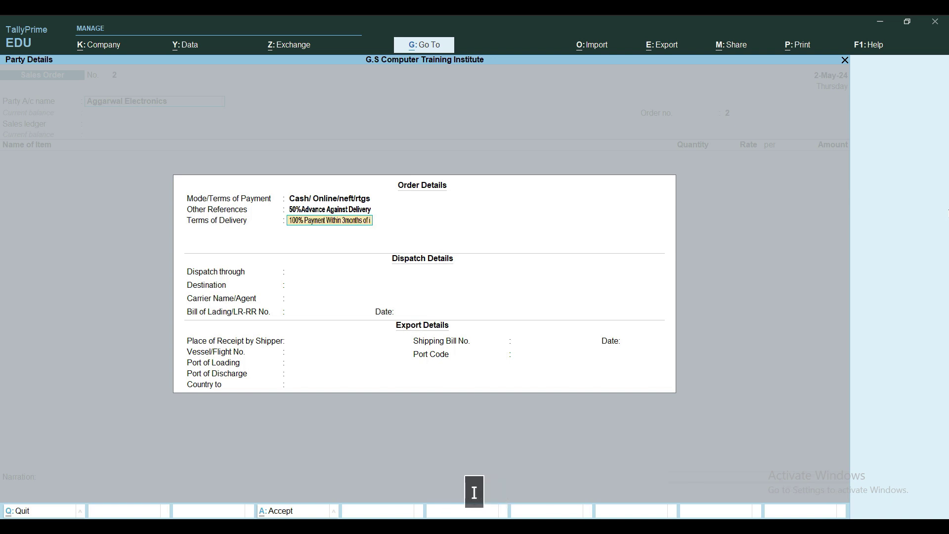
pyautogui.write('e')
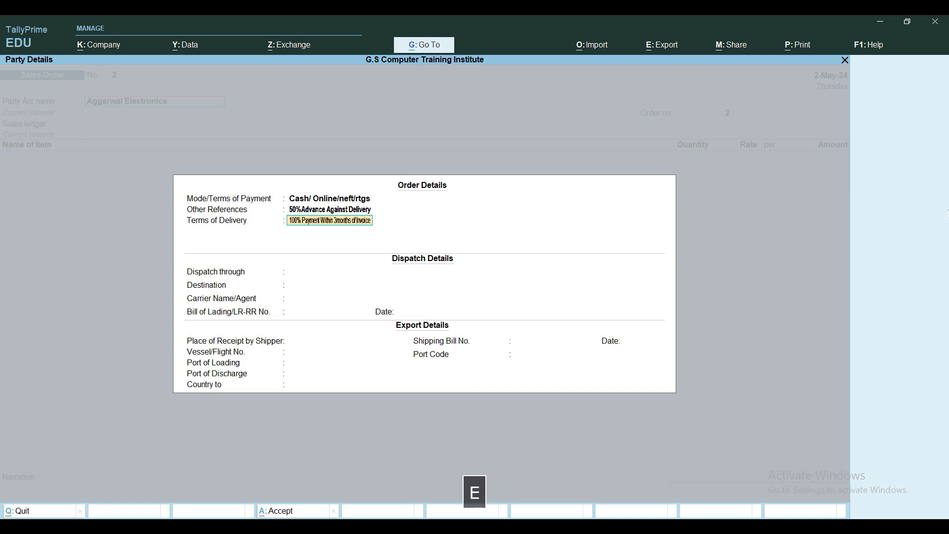
# Set the dispatch details to "By Road/Transport" with "Lucknow" as the destination
pyautogui.press('Return')
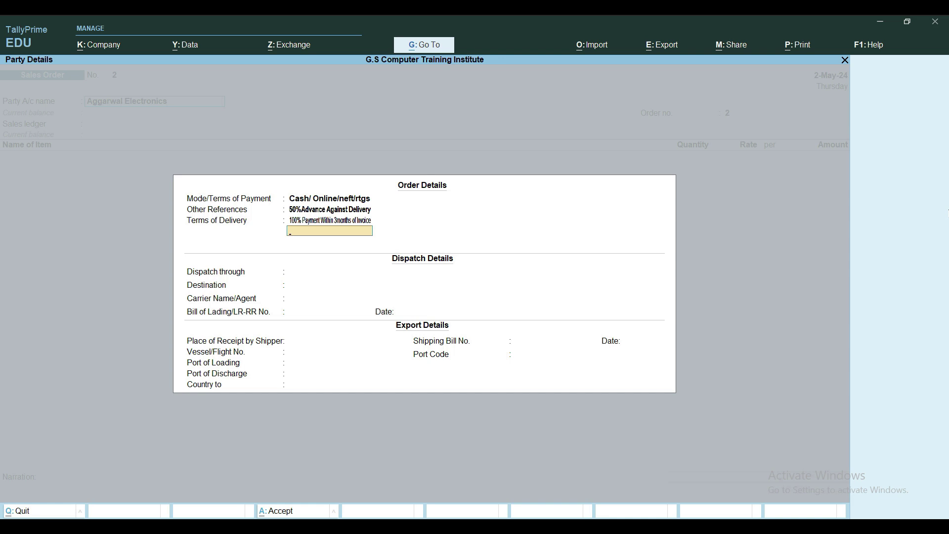
pyautogui.press('Return')
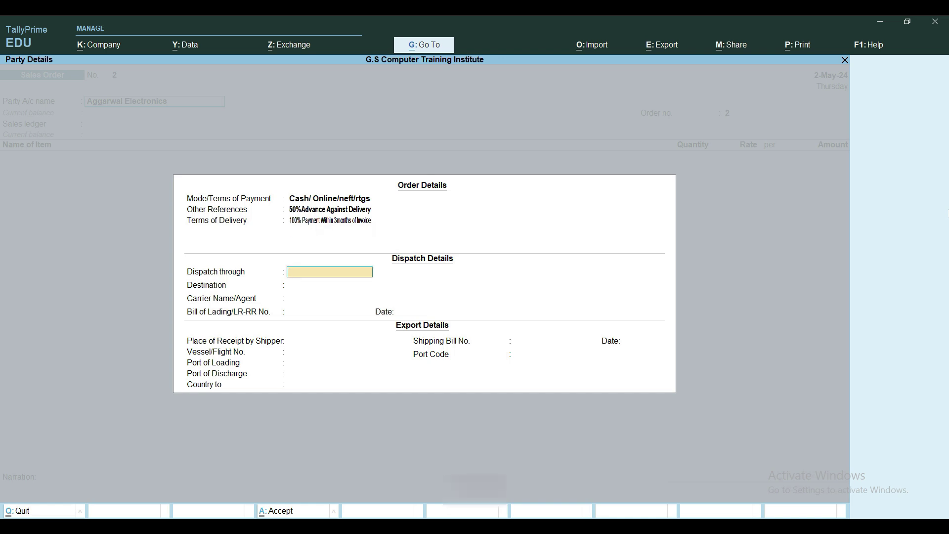
pyautogui.write('B')
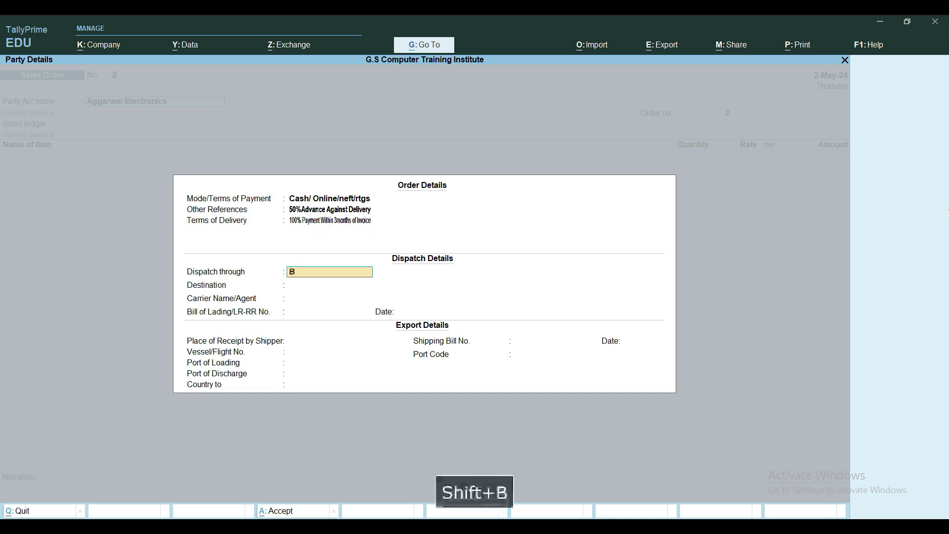
pyautogui.write('y Road')
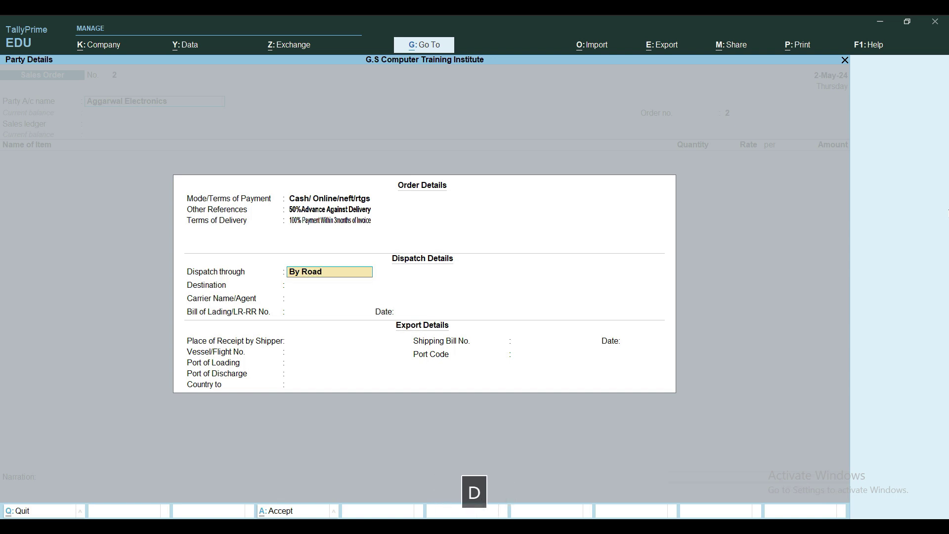
pyautogui.write('/Transport')
pyautogui.press('Return')
pyautogui.write('Lucknow')
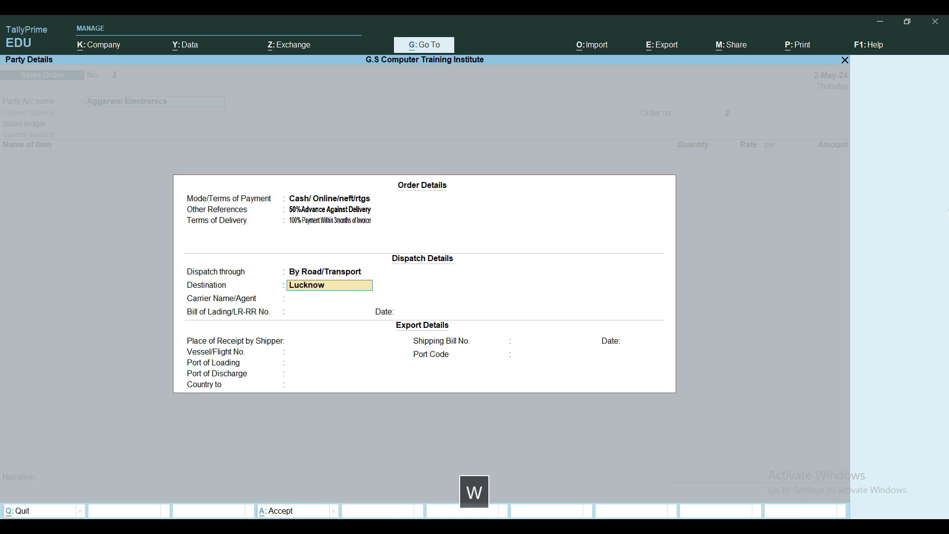
pyautogui.press('Return')
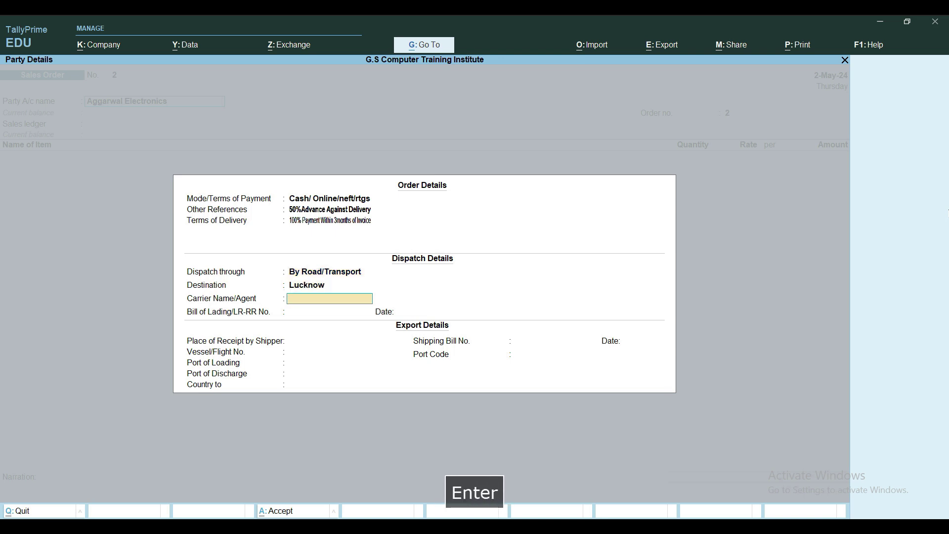
# Enter "G.S Cargo & Freight Services" as the carrier name/agent in the dispatch details
pyautogui.write('G.')
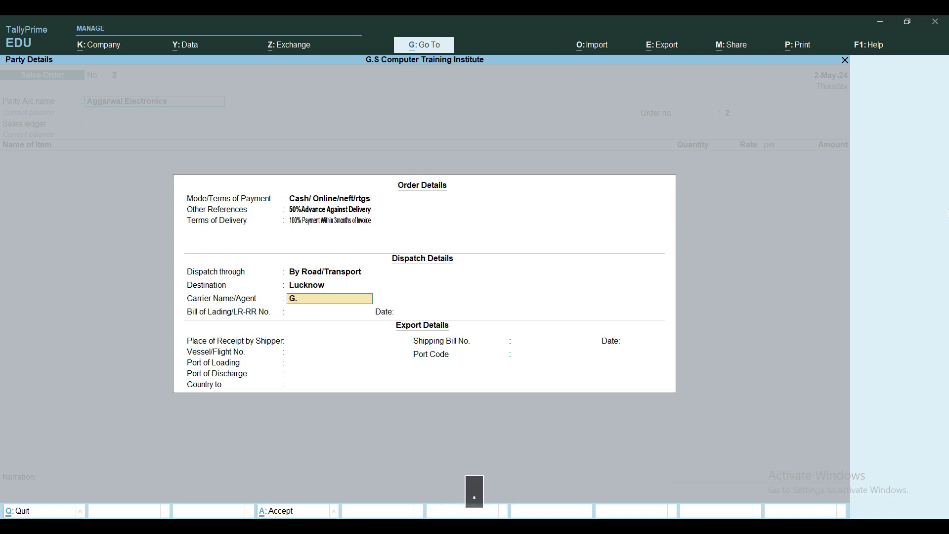
pyautogui.write('S Cargo')
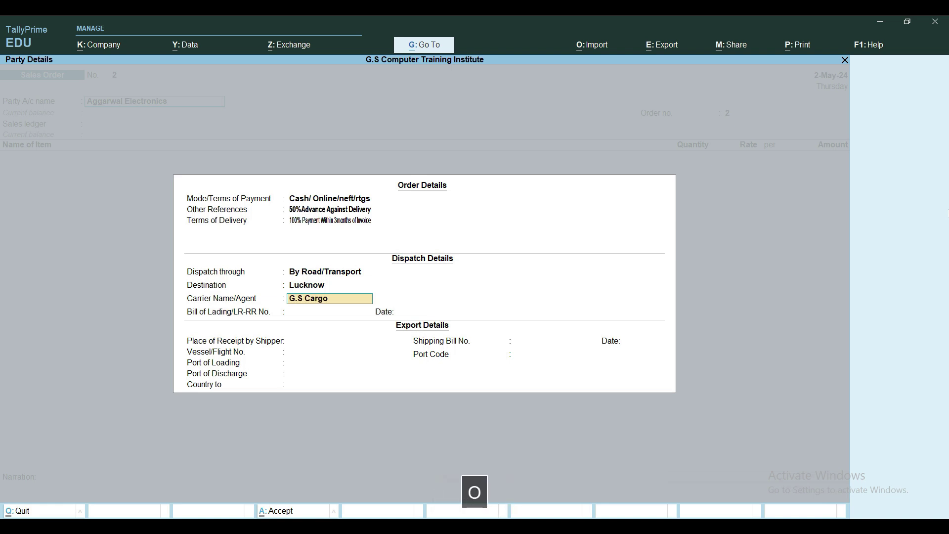
pyautogui.write(' &')
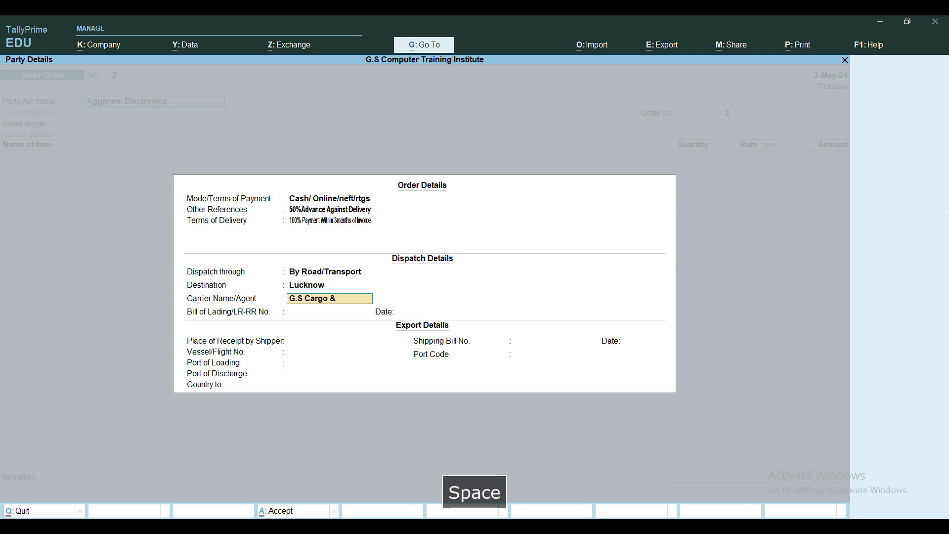
pyautogui.write(' Freingh')
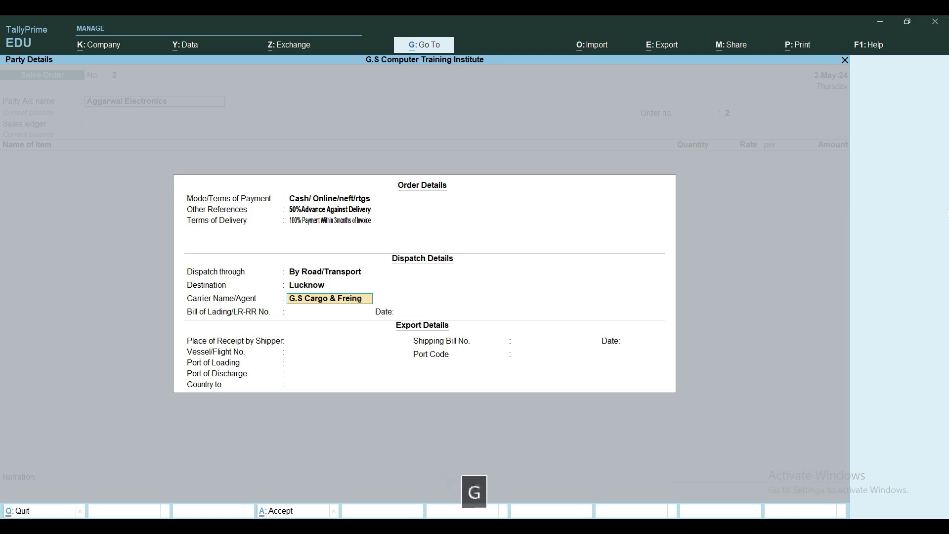
pyautogui.press('BackSpace')
pyautogui.press('BackSpace')
pyautogui.press('BackSpace')
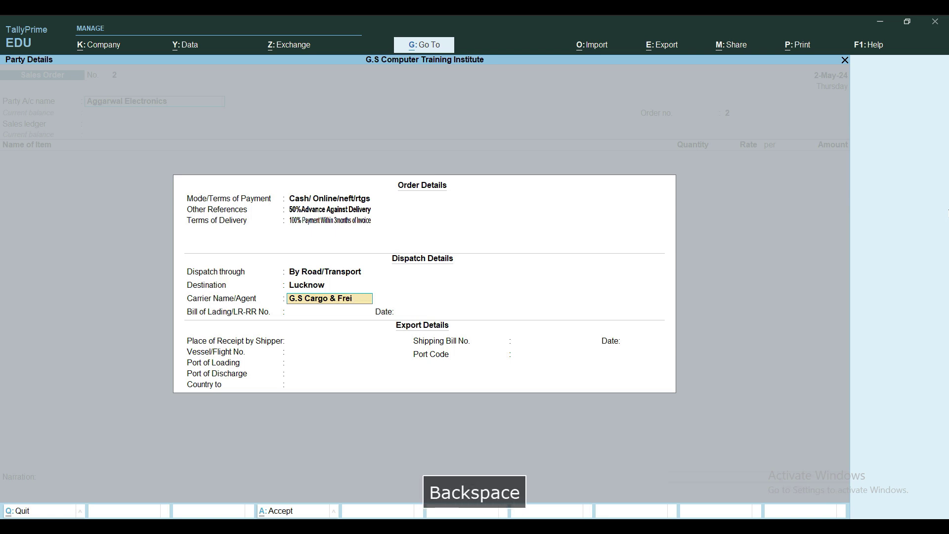
pyautogui.write('ght')
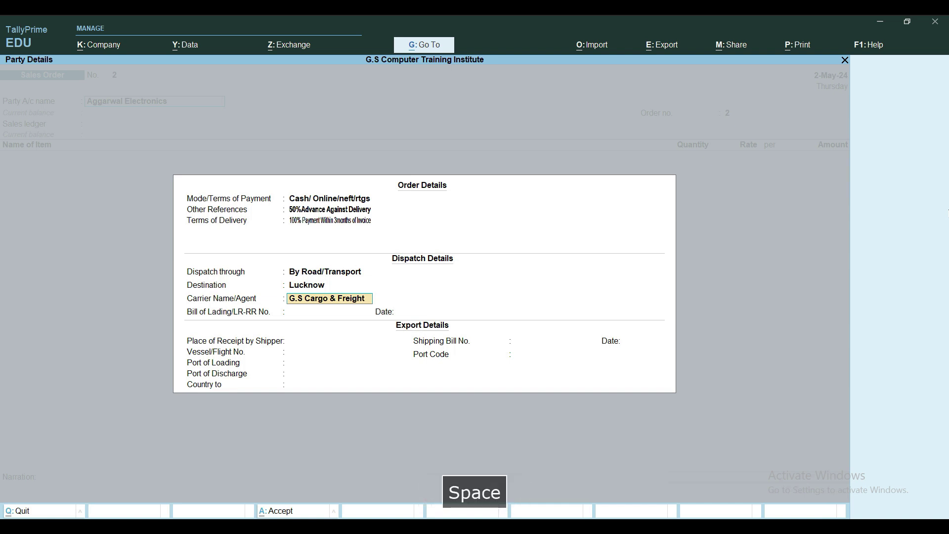
pyautogui.write(' S')
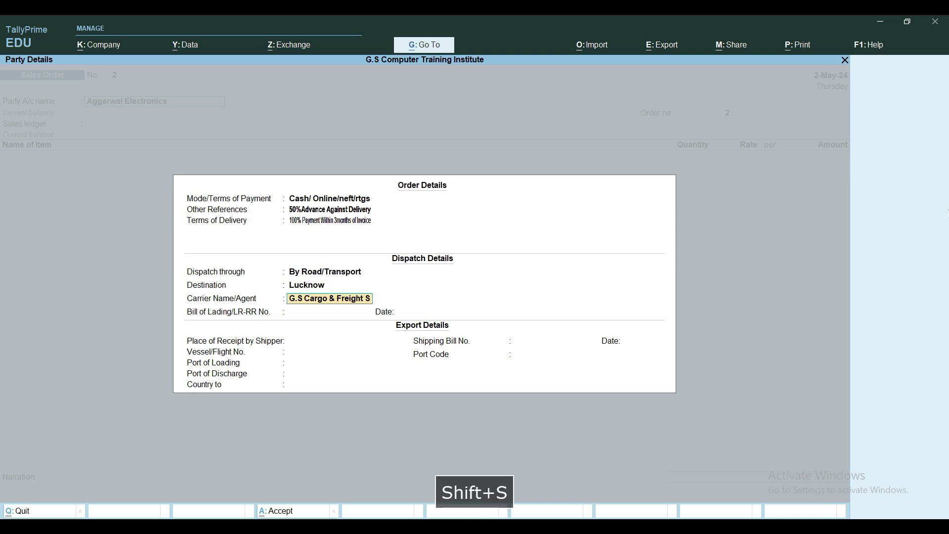
pyautogui.write('ervices')
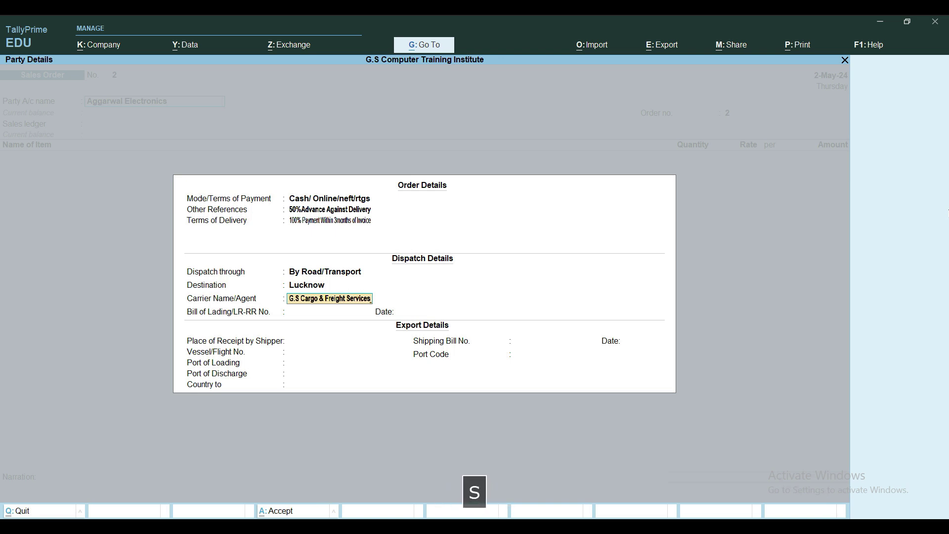
pyautogui.press('Return')
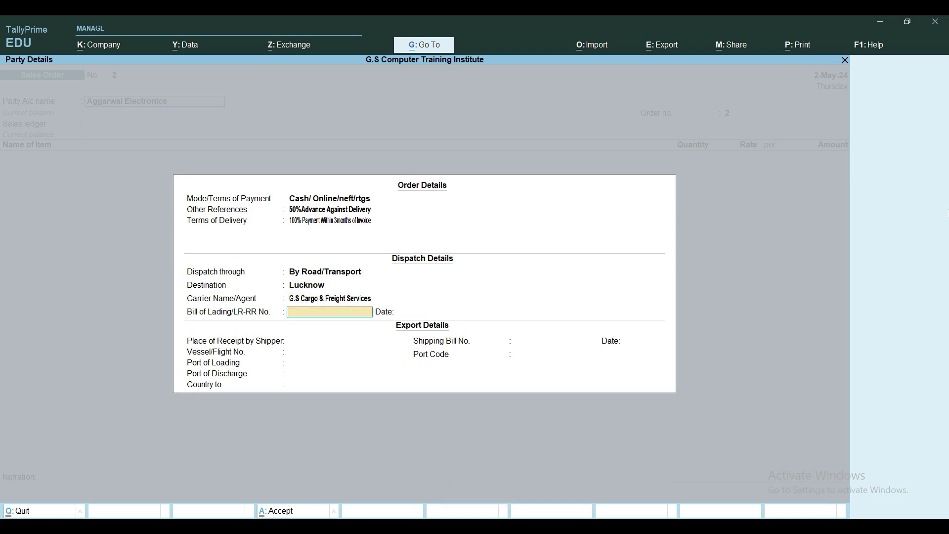
# Enter "Gscti/may/001" as the Bill of Lading/LR-RR number, dated 2-May-24
pyautogui.write('Gscti/ma')
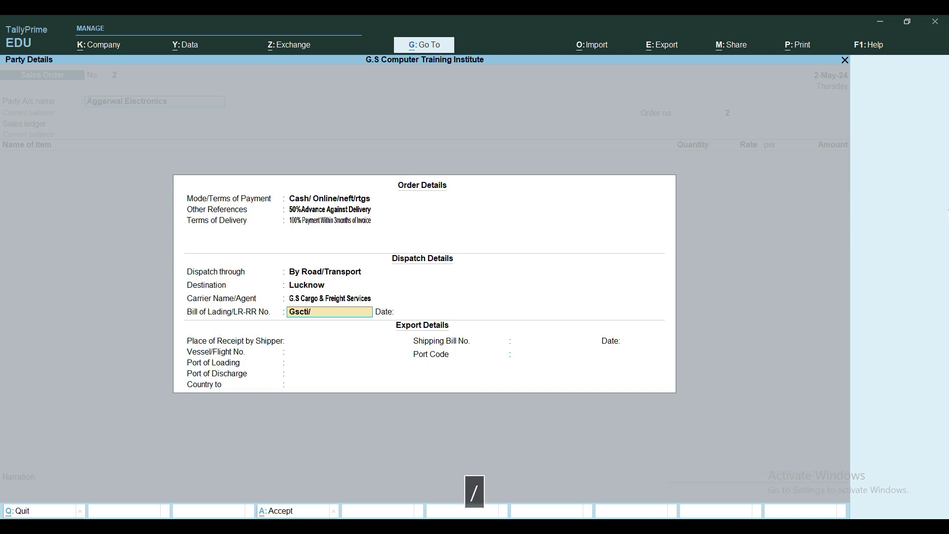
pyautogui.write('/001')
pyautogui.press('Return')
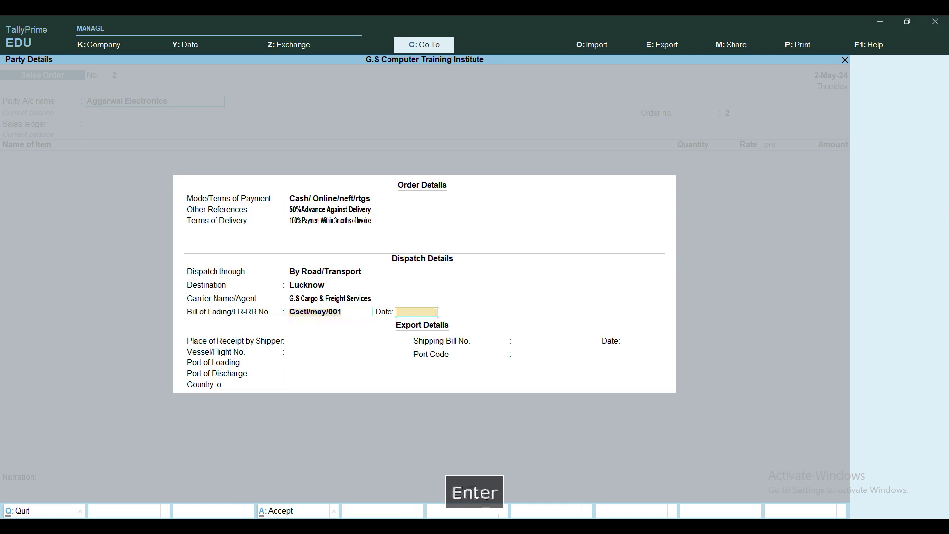
pyautogui.write('2-5')
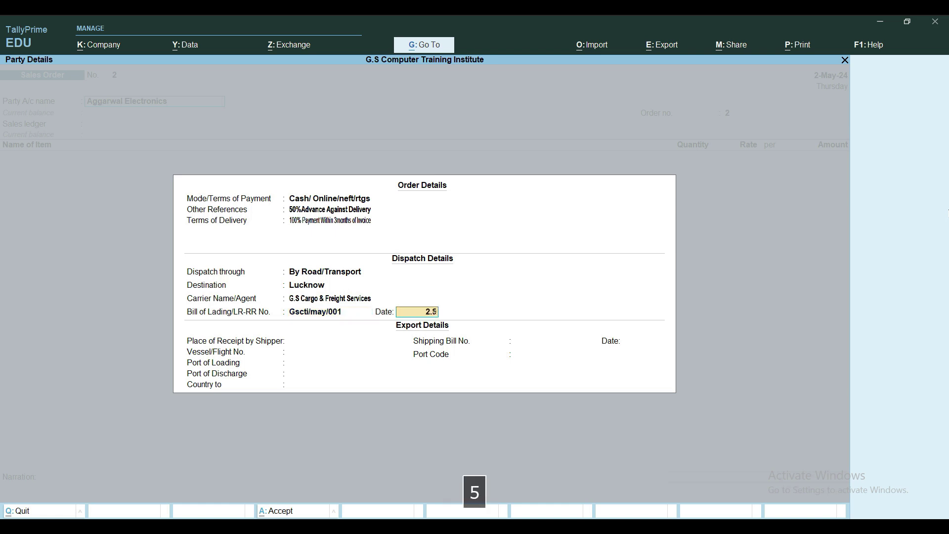
pyautogui.press('Return')
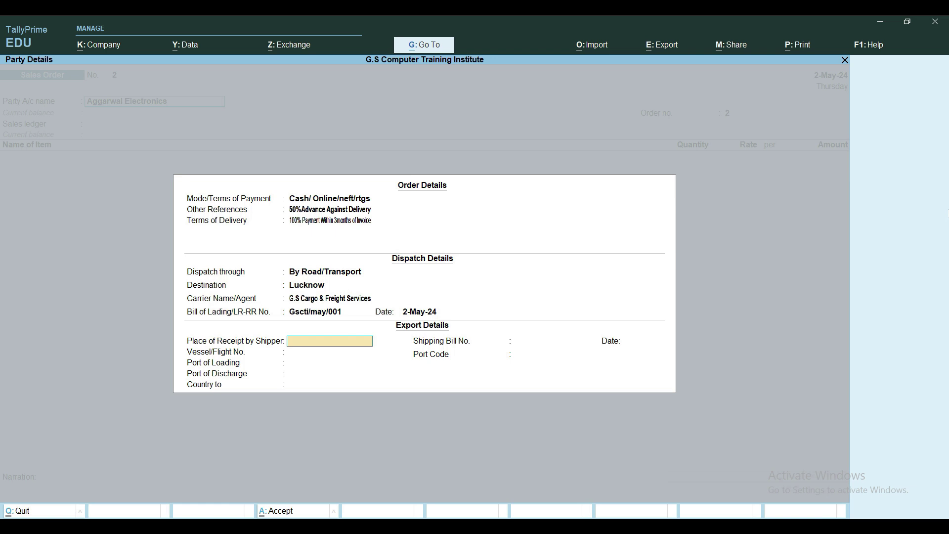
# Leave the export detail fields blank, with Country to and Port Code set to Not Applicable
pyautogui.press('Return')
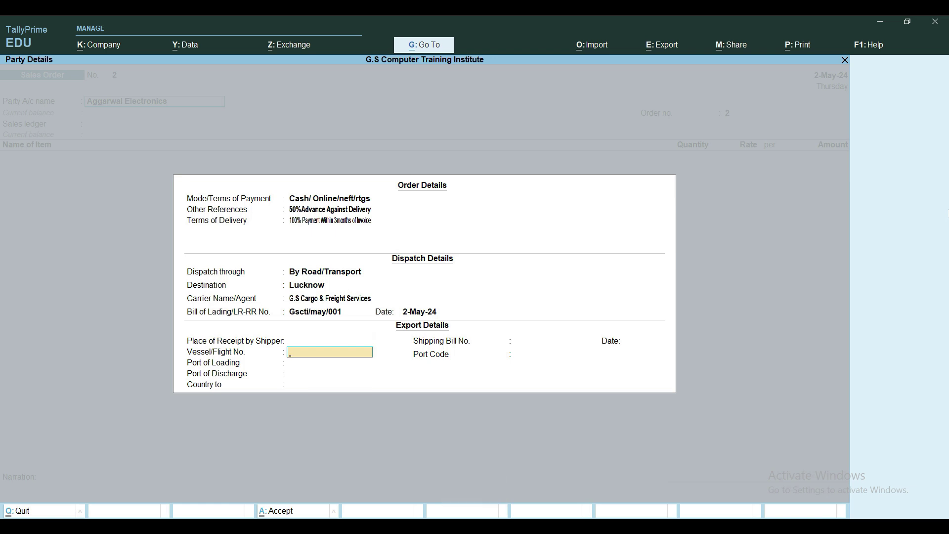
pyautogui.press('Return')
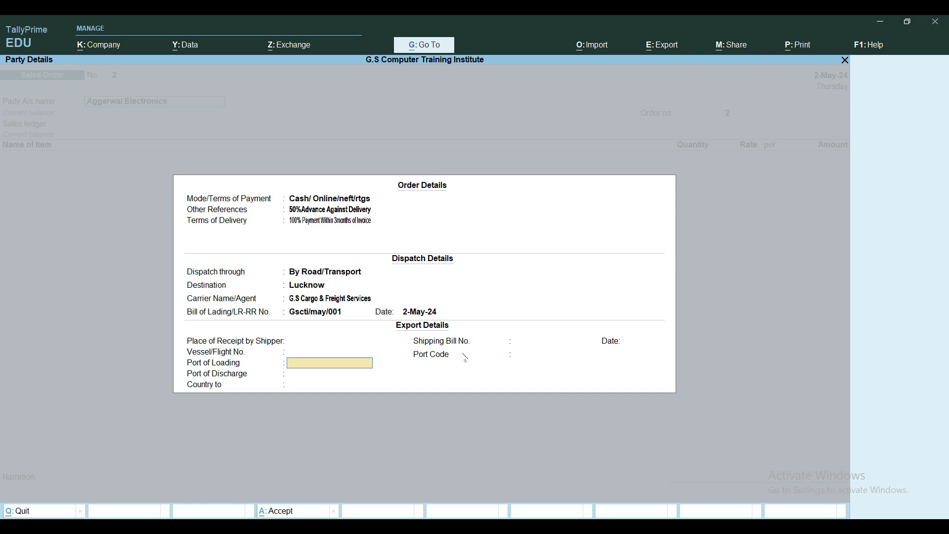
pyautogui.press('Return')
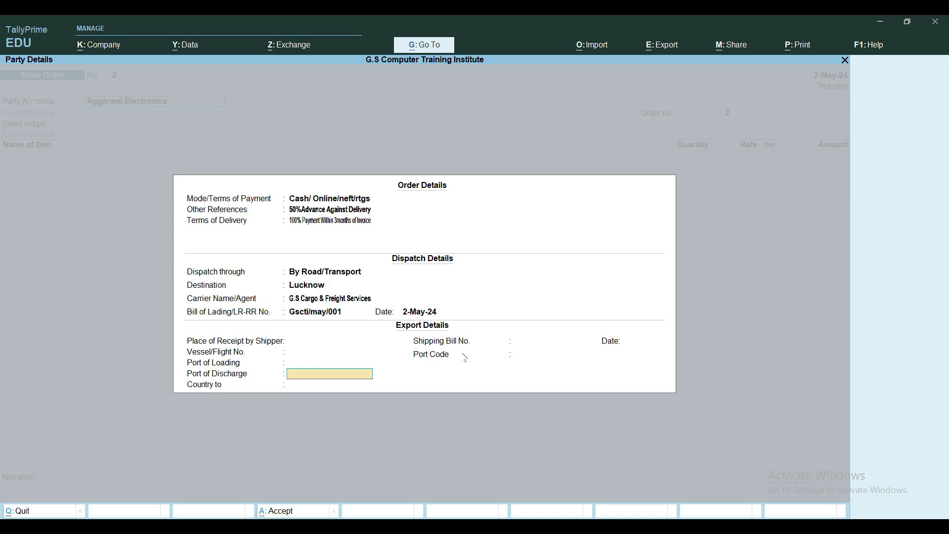
pyautogui.press('Return')
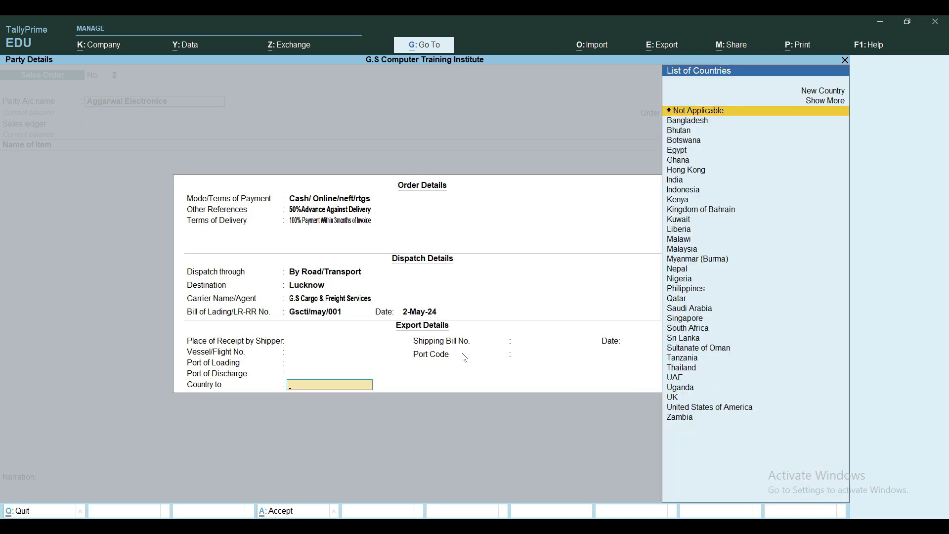
pyautogui.press('Return')
pyautogui.press('Return')
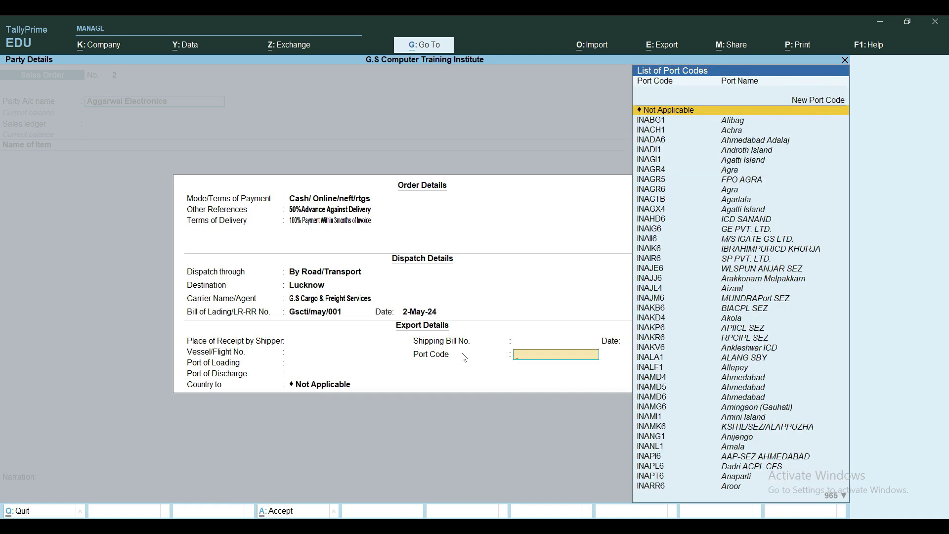
pyautogui.press('Return')
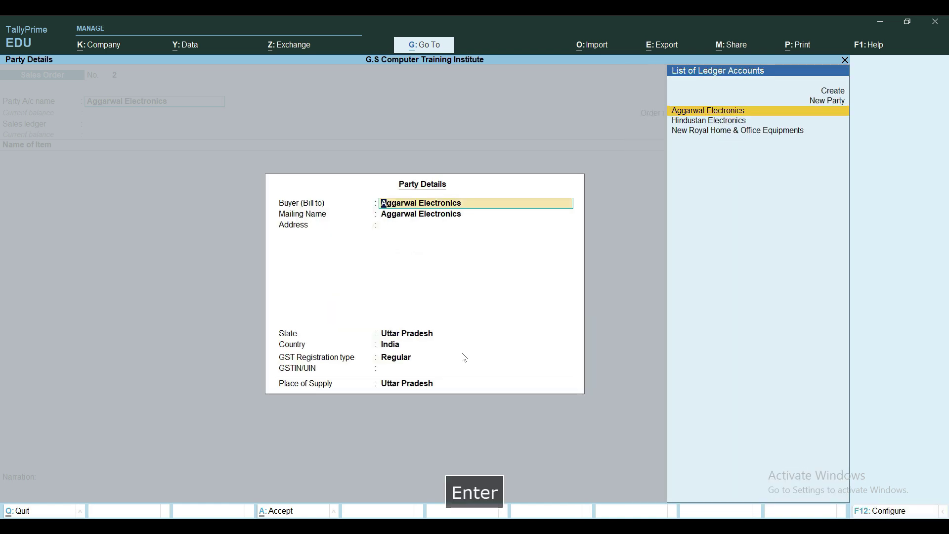
# Accept the buyer details for Aggarwal Electronics, keeping Regular GST registration and Uttar Pradesh as the place of supply
pyautogui.press('Return')
pyautogui.press('Return')
pyautogui.press('Return')
pyautogui.press('Return')
pyautogui.press('Return')
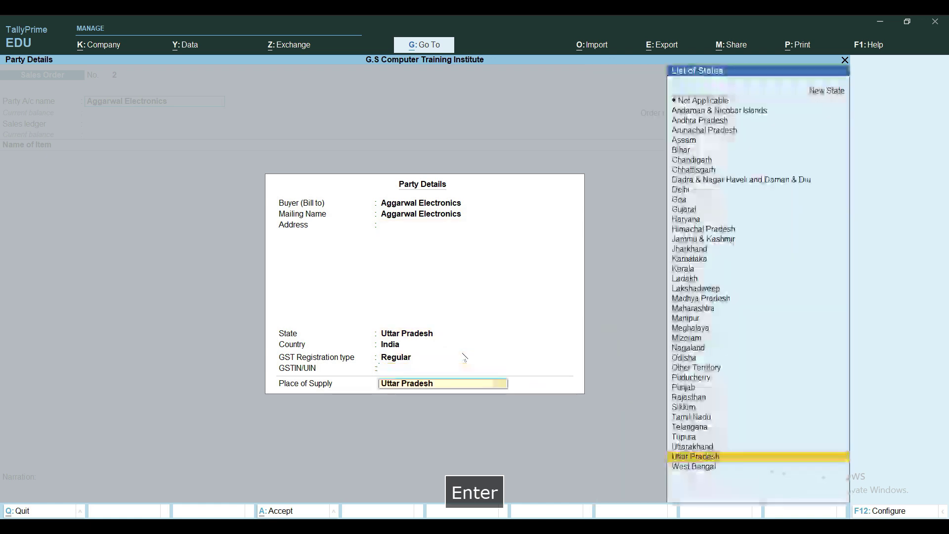
pyautogui.press('Return')
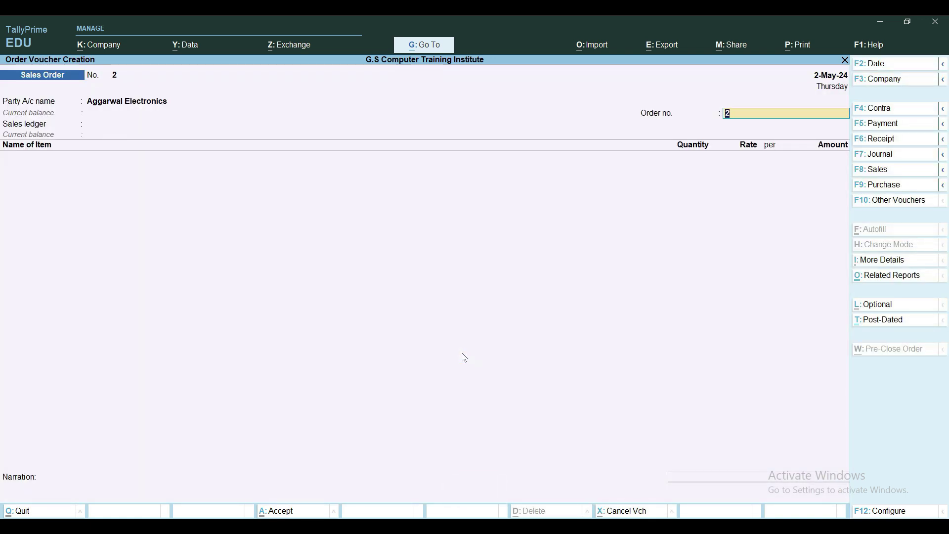
# Enter the order number and choose SALES A/C as the sales ledger
pyautogui.write('SO001')
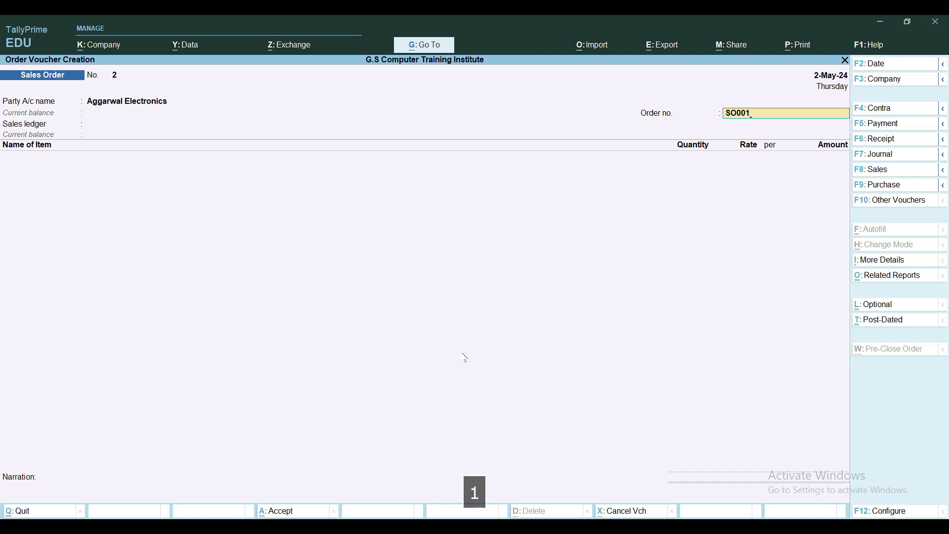
pyautogui.press('Return')
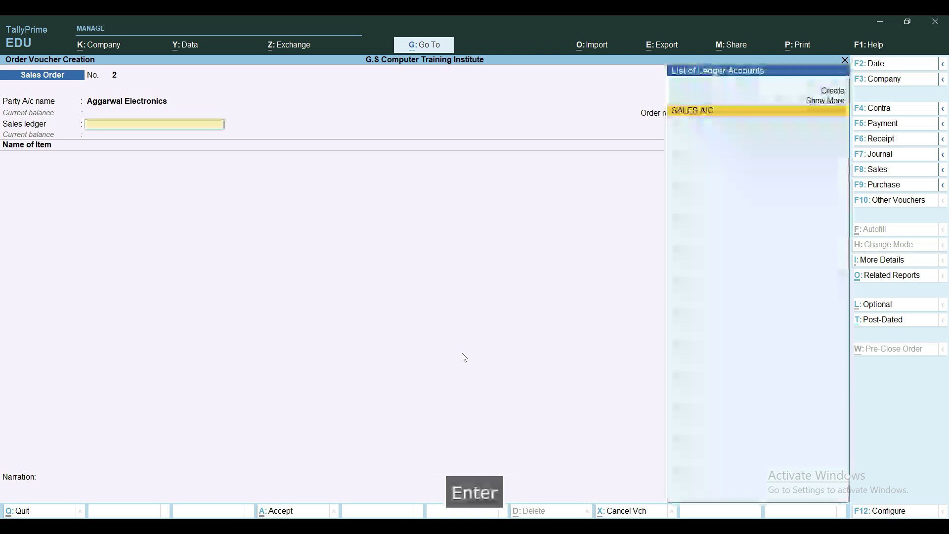
pyautogui.press('Return')
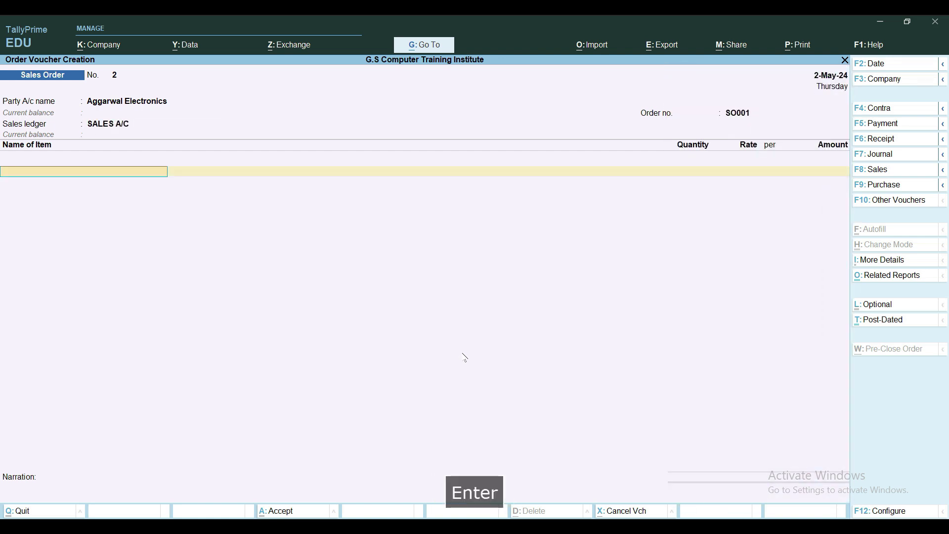
# Open the SALES A/C ledger from the voucher, examine its group and GST settings, and accept it as is
pyautogui.press('BackSpace')
pyautogui.hotkey('ctrl', 'Return')
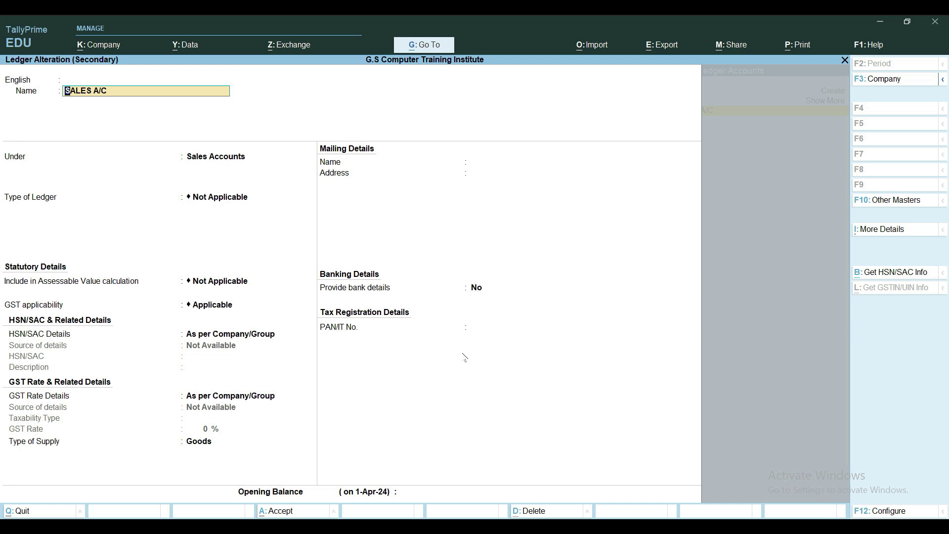
pyautogui.hotkey('ctrl', 'a')
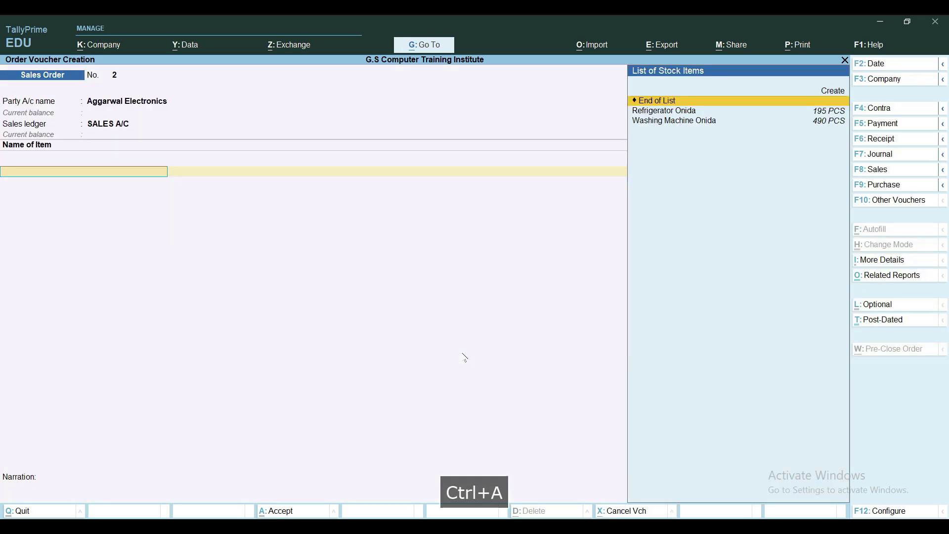
# Add Refrigerator Onida to the order with 100 PCS at a rate of 25,600, due on 2-May-24
pyautogui.press('Down')
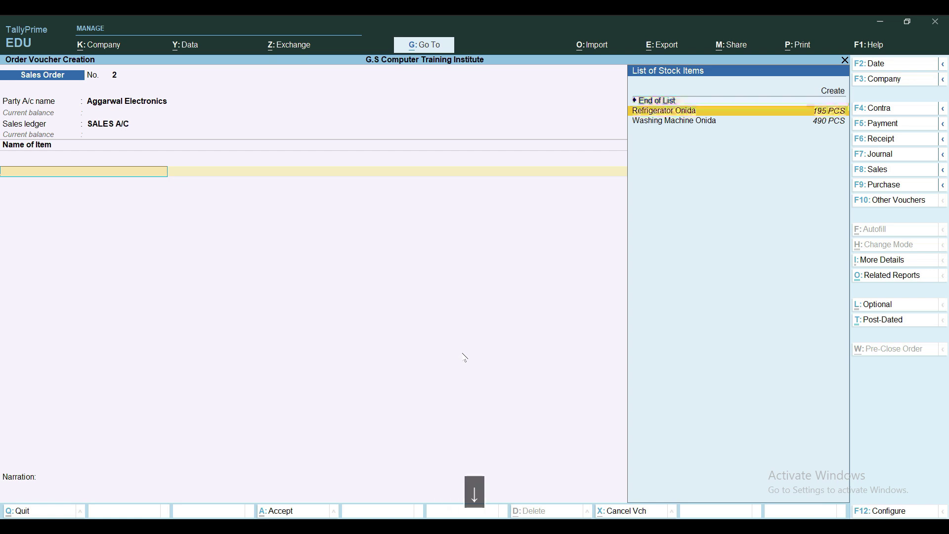
pyautogui.press('Return')
pyautogui.press('Return')
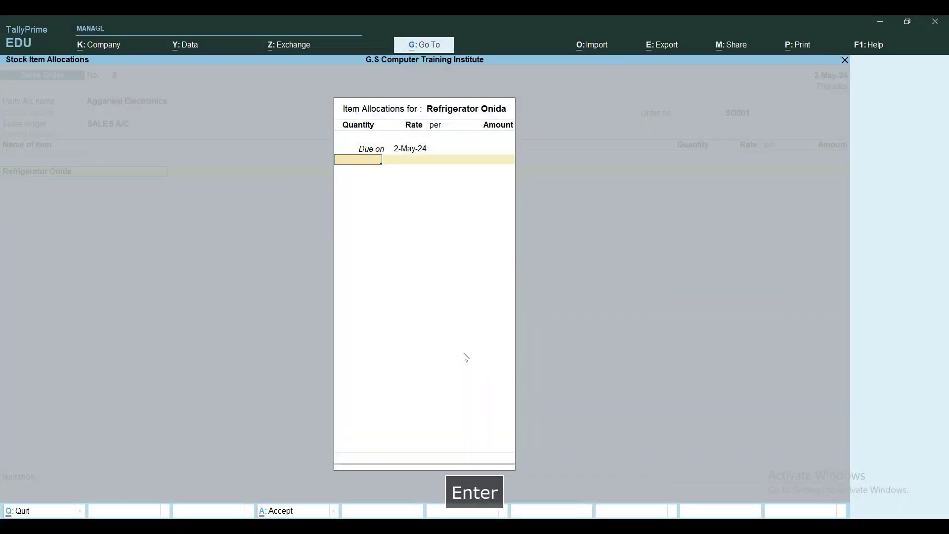
pyautogui.write('100')
pyautogui.press('Return')
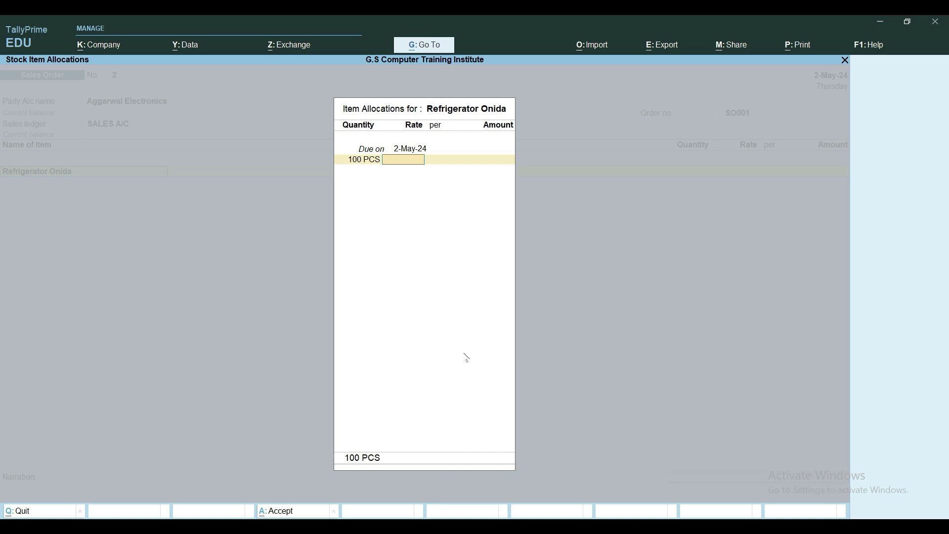
pyautogui.write('25600')
pyautogui.press('Return')
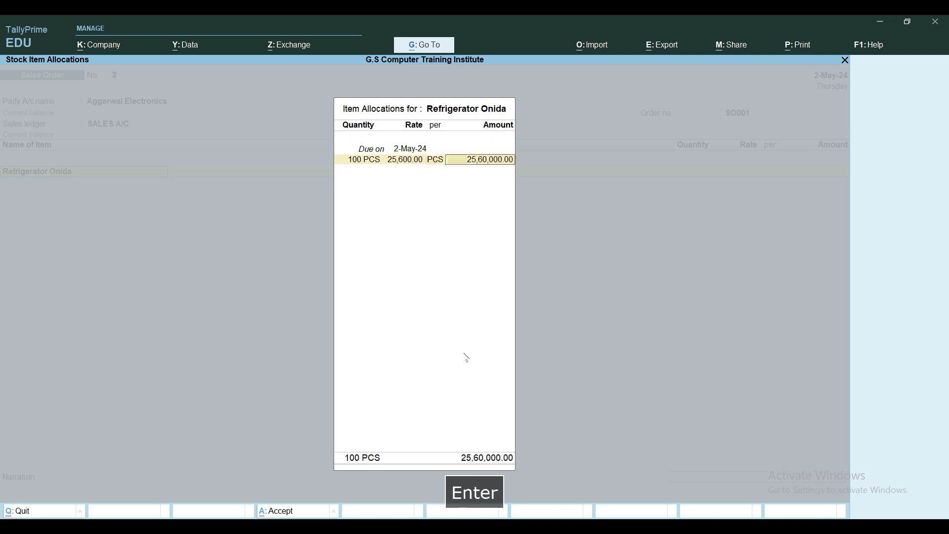
pyautogui.press('Return')
pyautogui.press('Return')
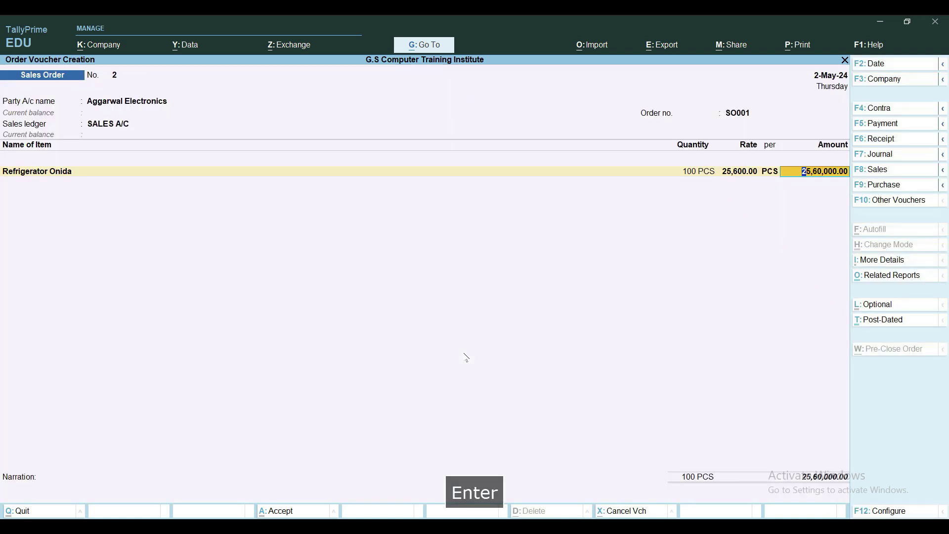
pyautogui.press('Return')
pyautogui.press('Return')
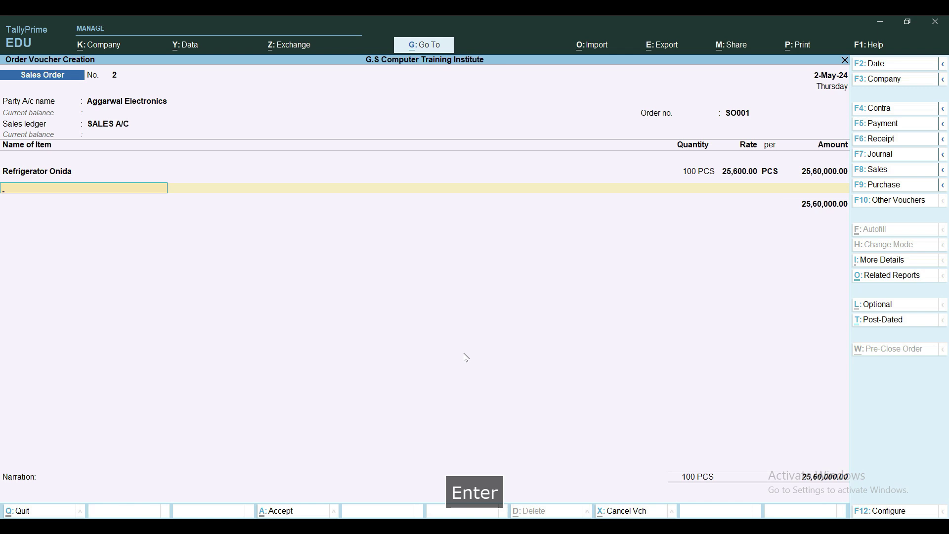
# Add Washing Machine Onida to the order with 100 PCS at a rate of 35,700, due on 2-May-24
pyautogui.write('Wa')
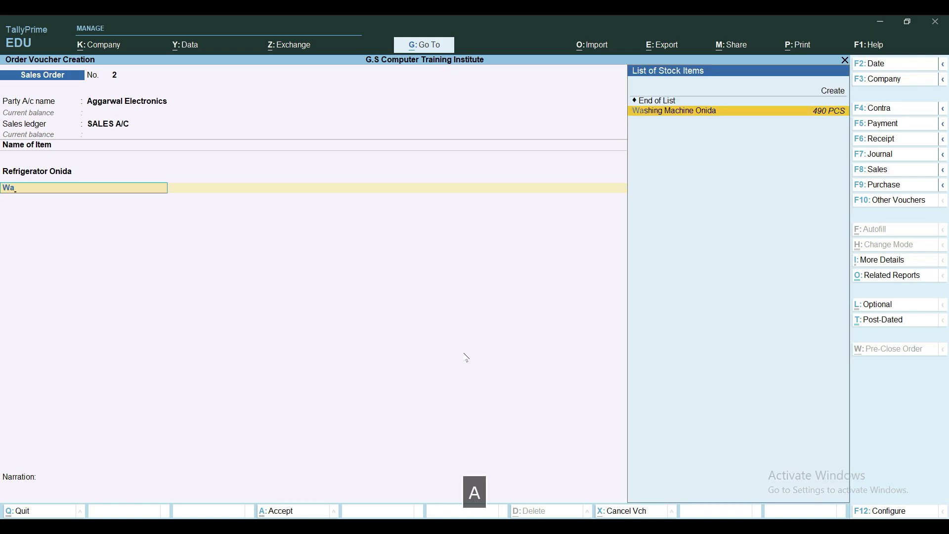
pyautogui.press('Return')
pyautogui.press('Return')
pyautogui.write('100')
pyautogui.press('Return')
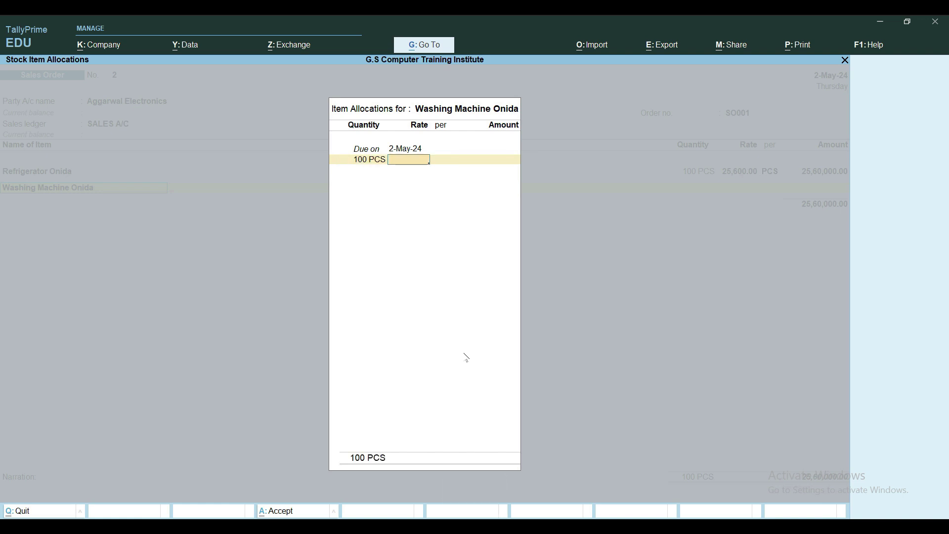
pyautogui.write('35')
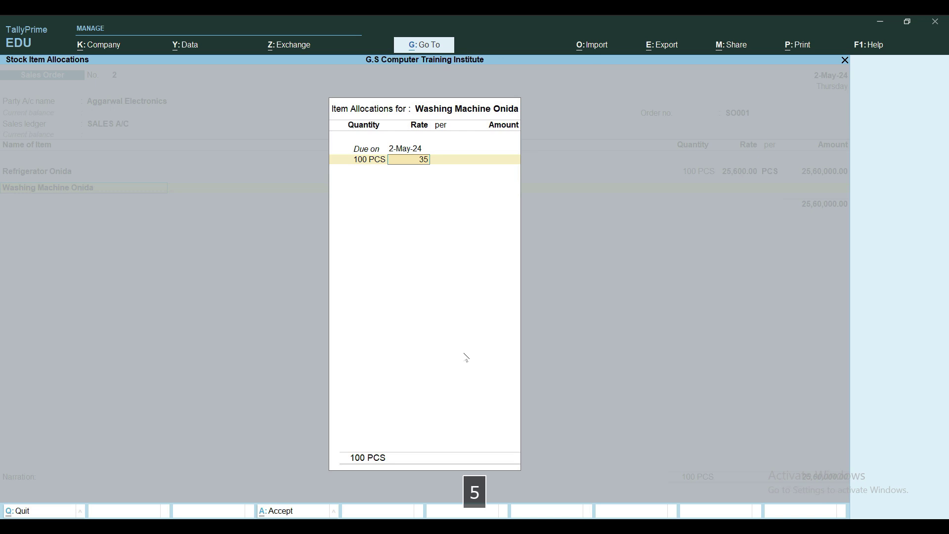
pyautogui.write('700')
pyautogui.press('Return')
pyautogui.press('Return')
pyautogui.press('Return')
pyautogui.press('Return')
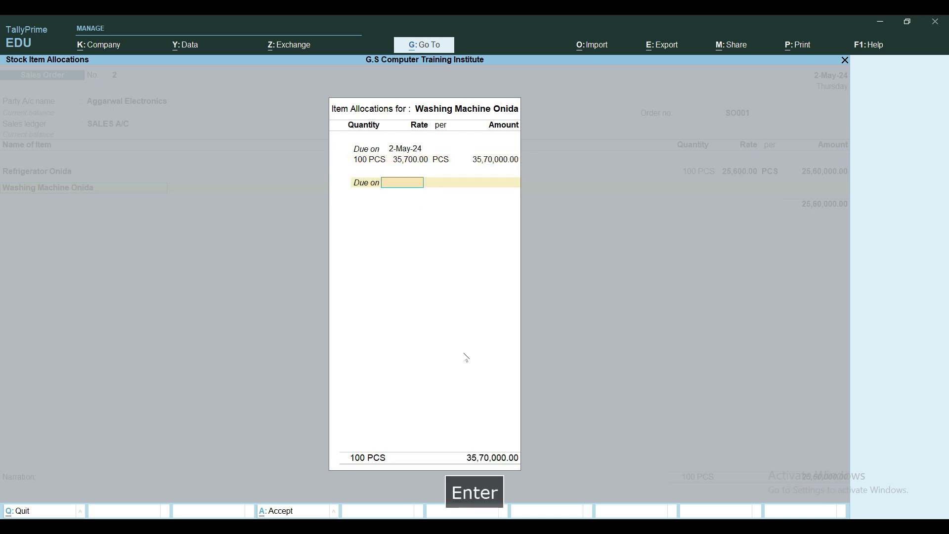
# Finish the washing machine's allocation and keep its GST rate and HSN/SAC details As per Masters/Company
pyautogui.press('Return')
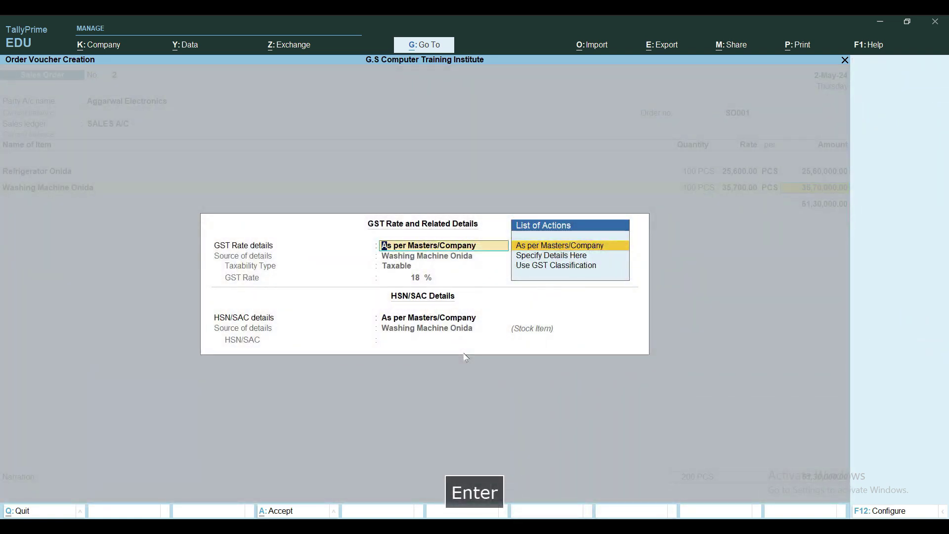
pyautogui.press('Return')
pyautogui.press('Return')
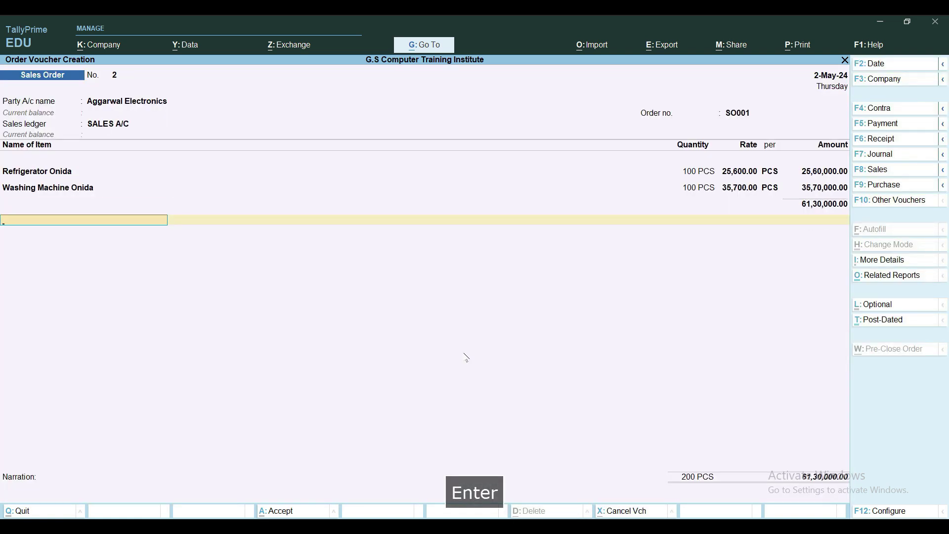
# Create a new ledger from the voucher's additional ledger line and name it Out Put CGST
pyautogui.write('cg')
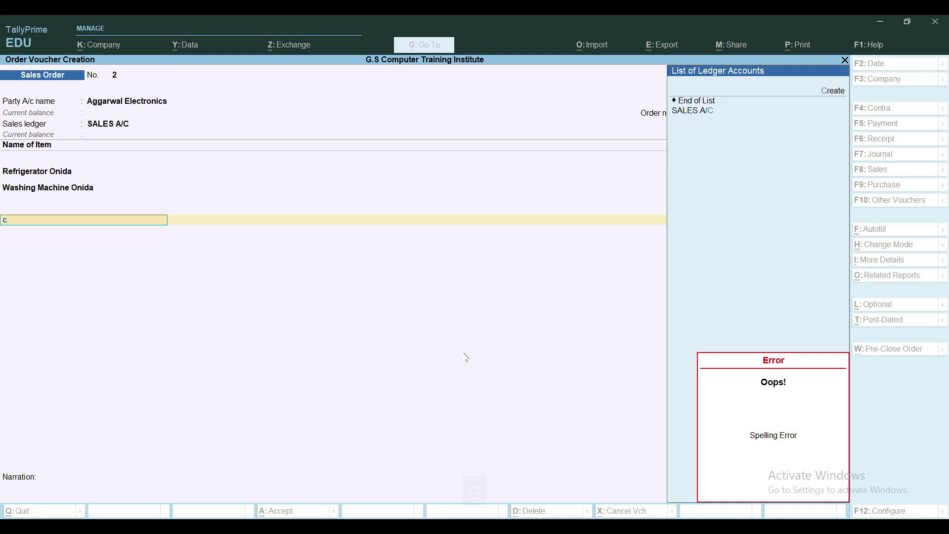
pyautogui.press('BackSpace')
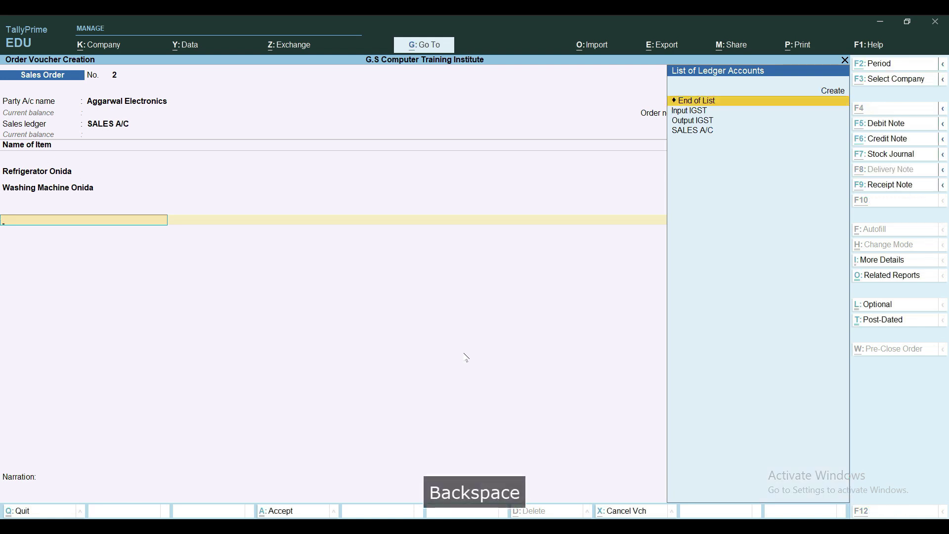
pyautogui.hotkey('alt', 'c')
pyautogui.write('CS')
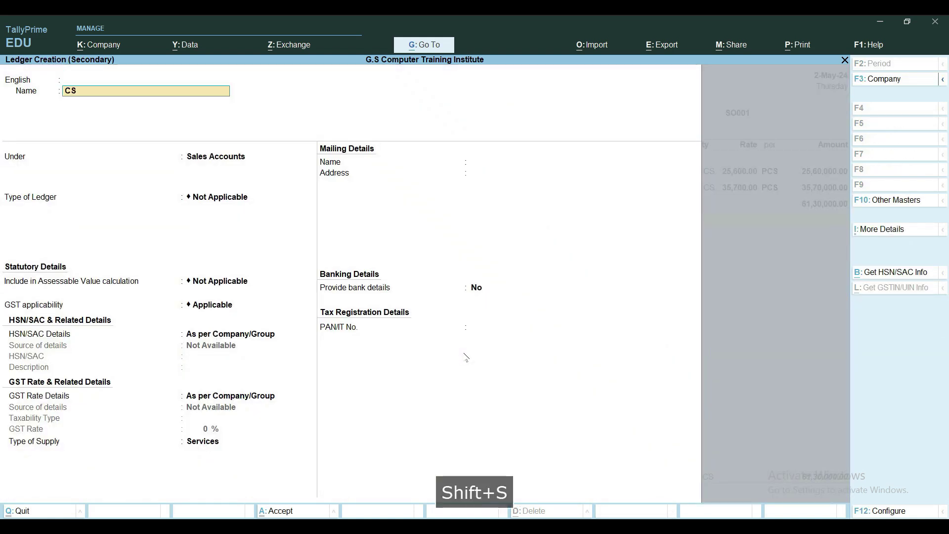
pyautogui.press('BackSpace')
pyautogui.write('GST')
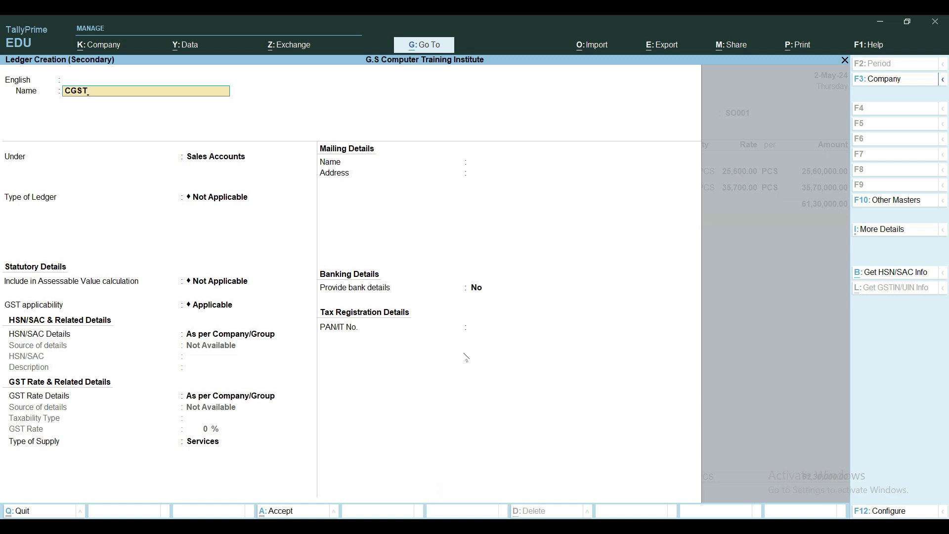
pyautogui.press('Left')
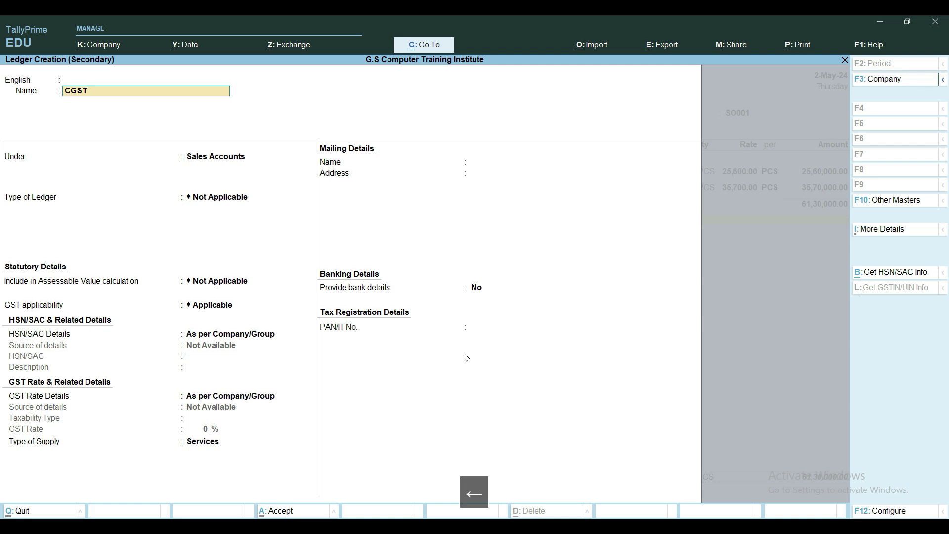
pyautogui.write('Out Put')
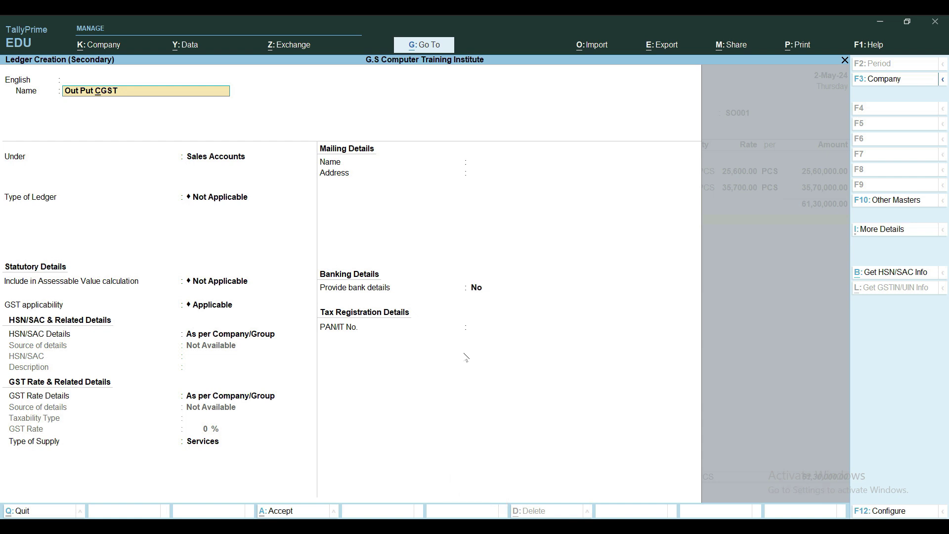
pyautogui.press('Return')
pyautogui.press('Return')
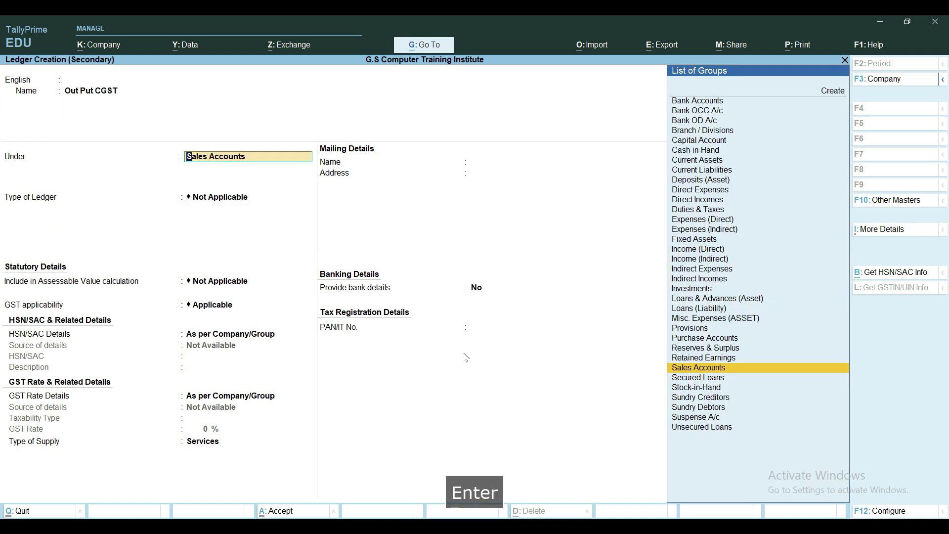
# Place the Out Put CGST ledger under Duties & Taxes with duty type GST and tax type CGST, and save it
pyautogui.write('Du')
pyautogui.press('Return')
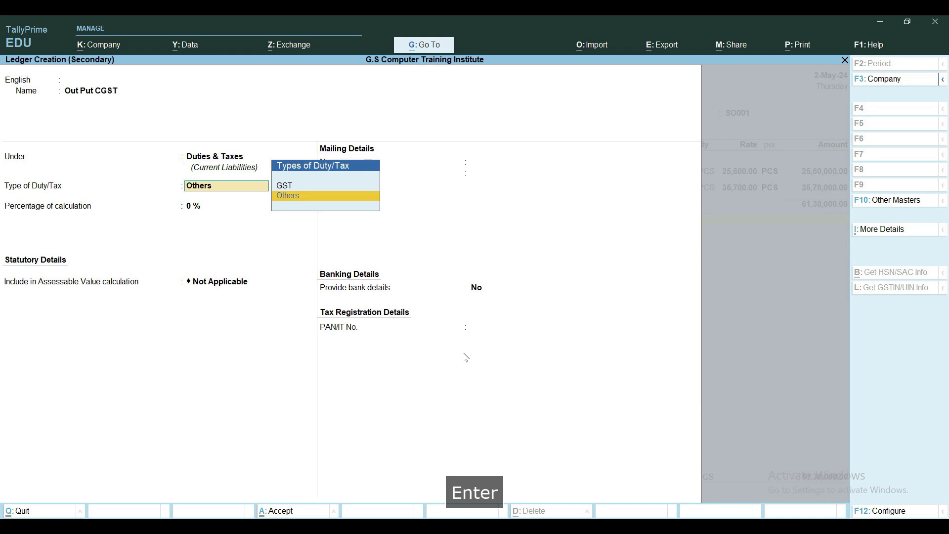
pyautogui.press('Up')
pyautogui.press('Return')
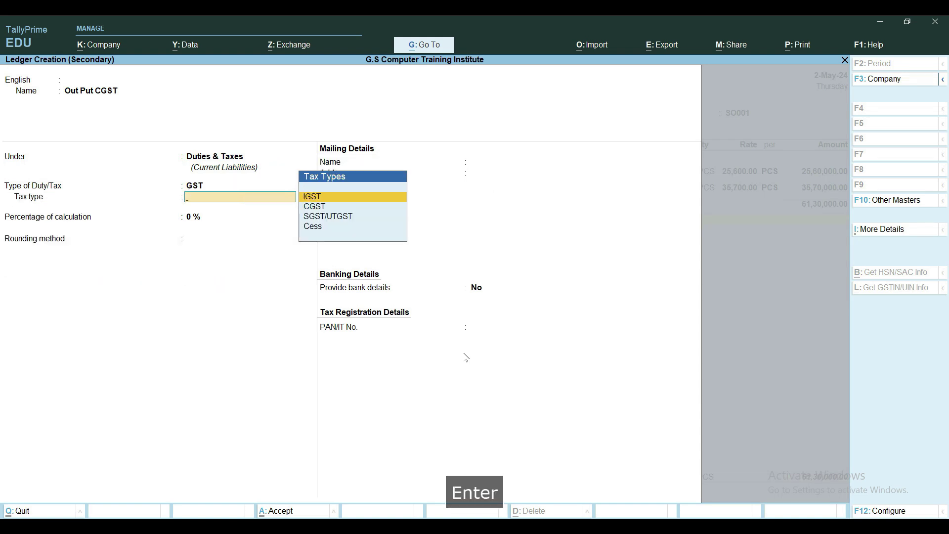
pyautogui.press('Down')
pyautogui.press('Return')
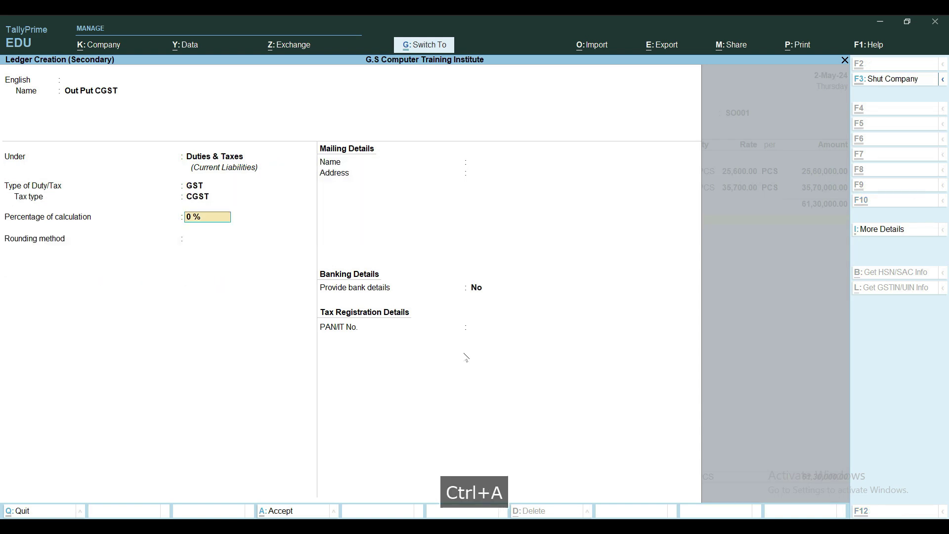
pyautogui.hotkey('ctrl', 'a')
# Return to the voucher's tax ledger line and create another new ledger named Output SGST
pyautogui.press('BackSpace')
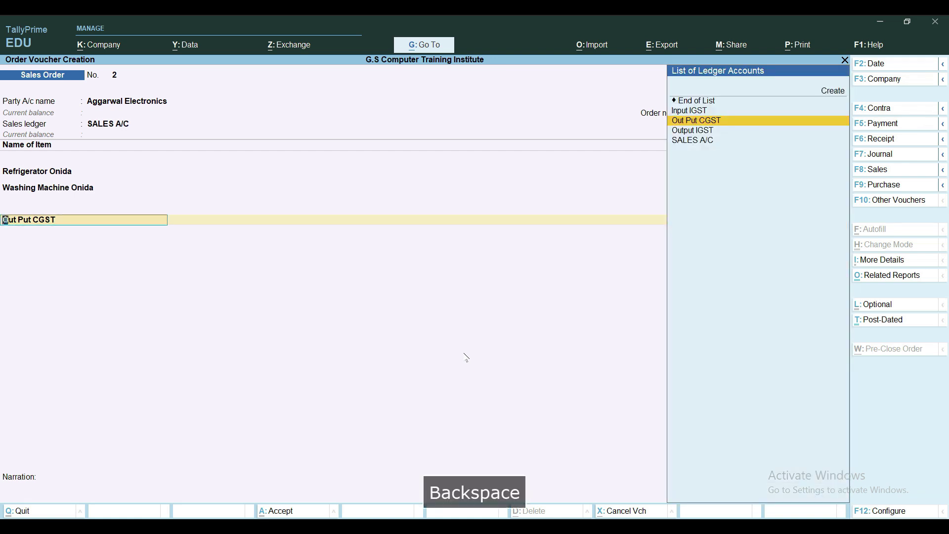
pyautogui.hotkey('alt', 'c')
pyautogui.write('Out')
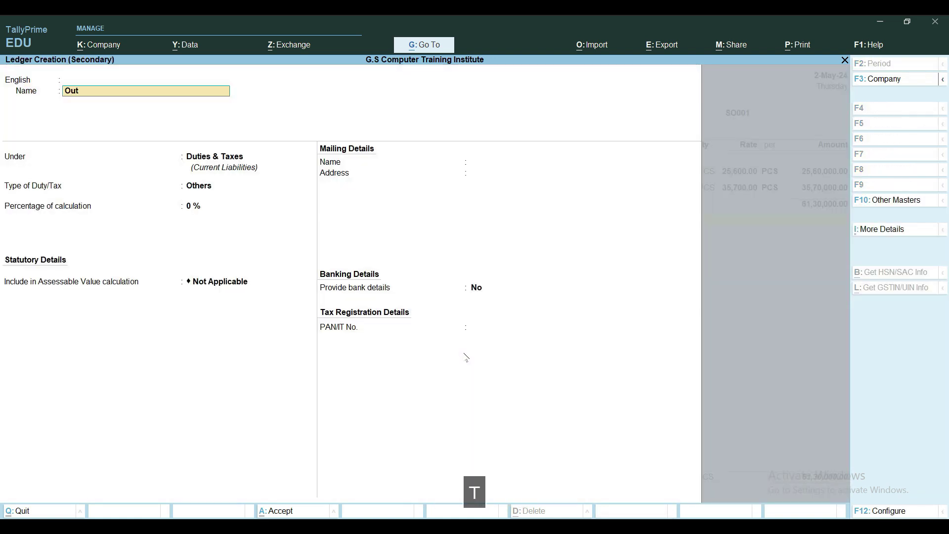
pyautogui.write('put')
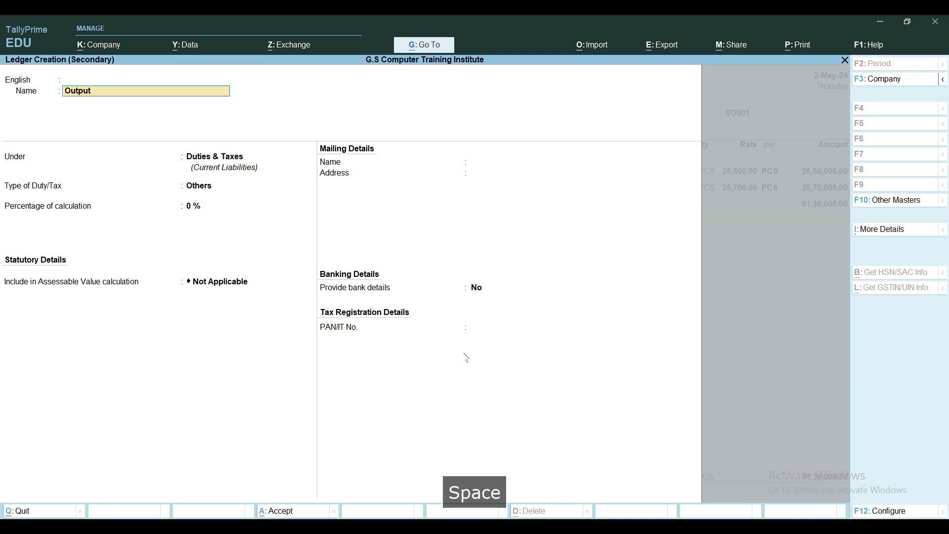
pyautogui.write(' SGST')
pyautogui.press('Return')
pyautogui.press('Return')
# Keep the Output SGST ledger under Duties & Taxes, set duty type GST and tax type SGST/UTGST, and save it
pyautogui.press('Return')
pyautogui.press('Up')
pyautogui.press('Return')
pyautogui.press('Down')
pyautogui.press('Down')
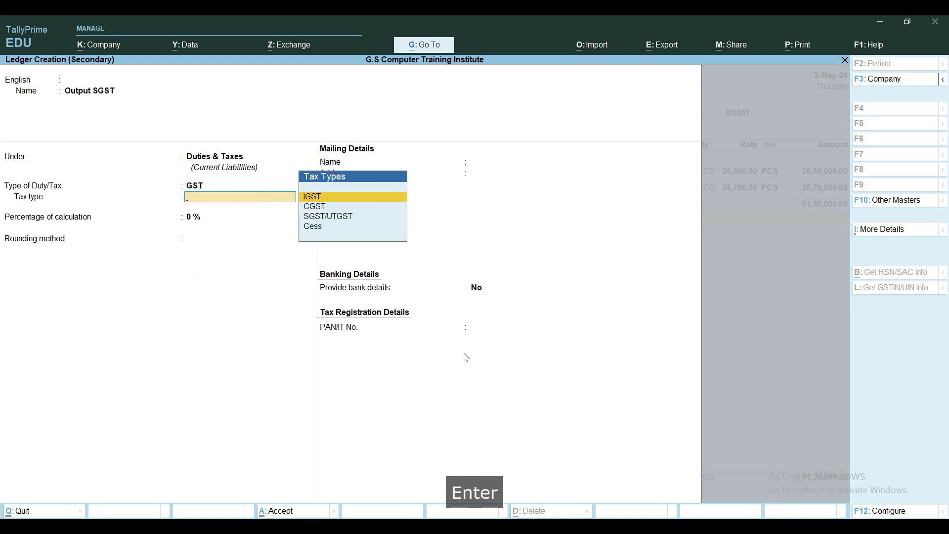
pyautogui.press('Return')
pyautogui.hotkey('ctrl', 'a')
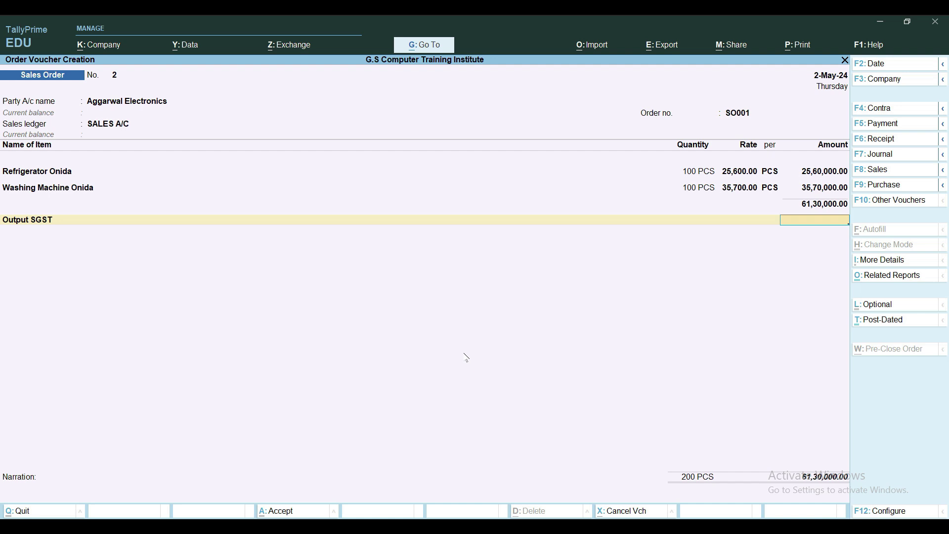
# Replace Output SGST with Output IGST as the tax ledger on the sales order
pyautogui.press('BackSpace')
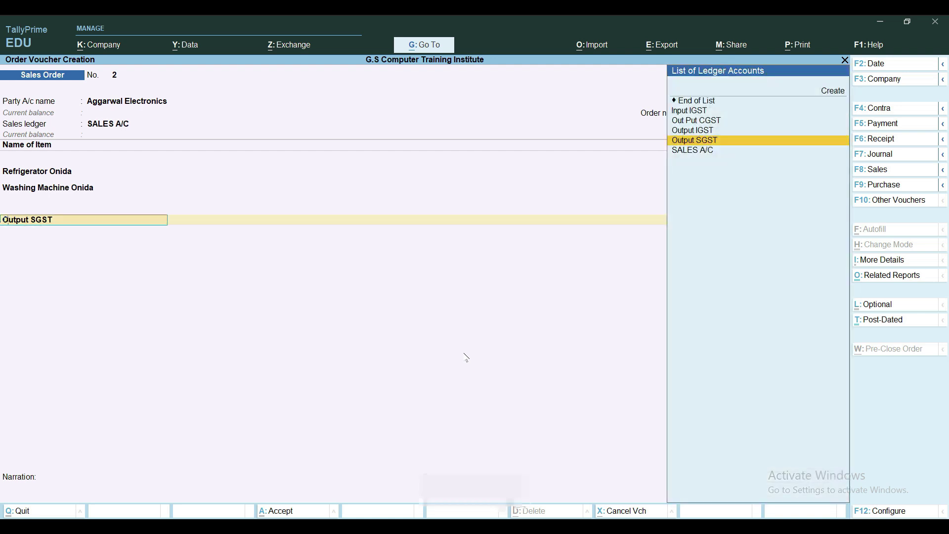
pyautogui.write('i')
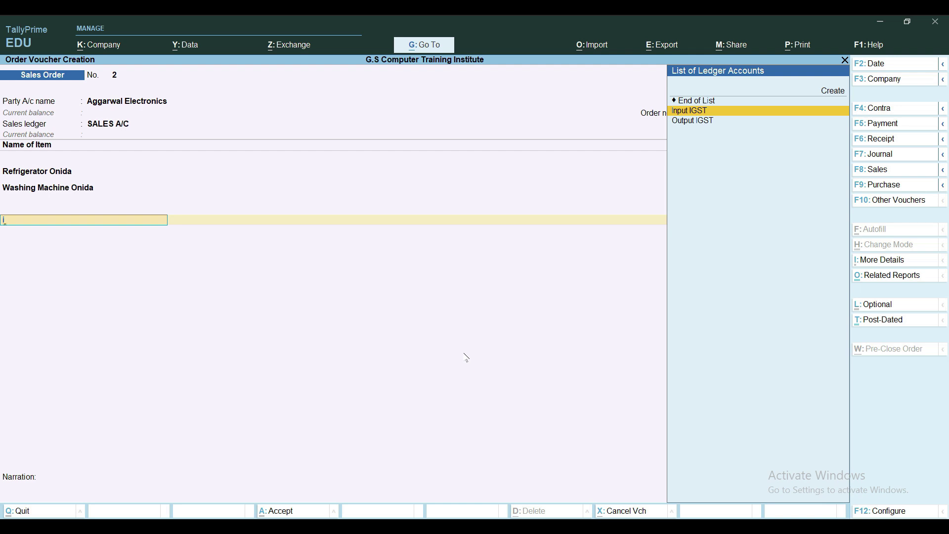
pyautogui.press('Down')
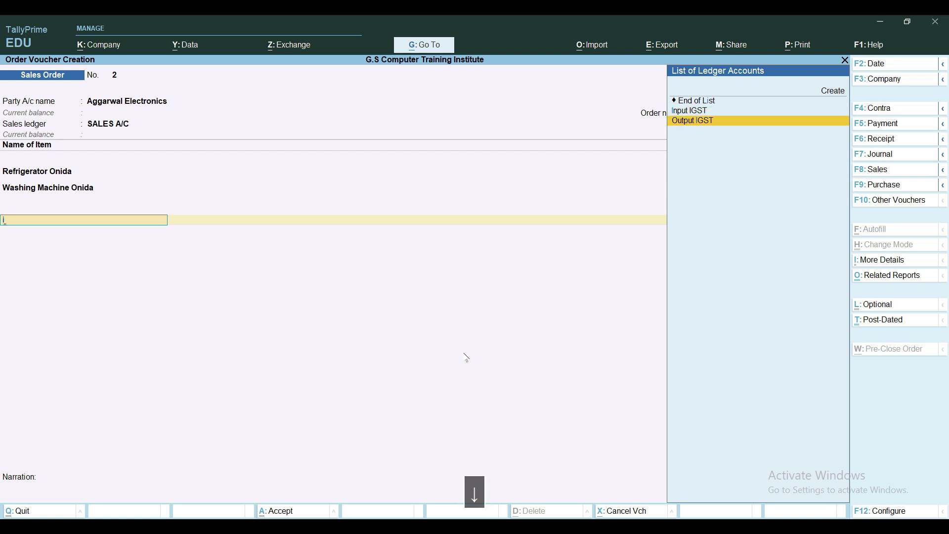
pyautogui.press('Return')
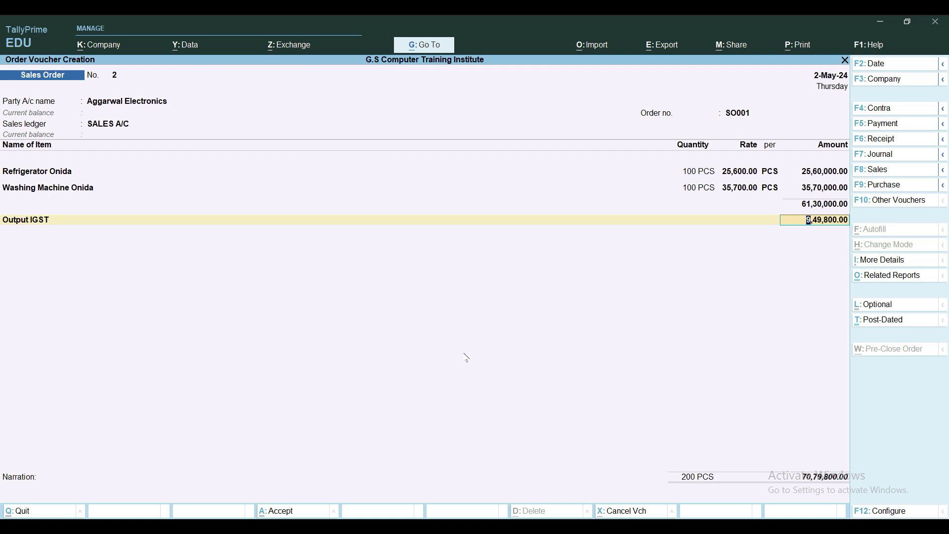
# Open the Output IGST ledger from the voucher, examine its group and tax type settings, and accept it as is
pyautogui.press('BackSpace')
pyautogui.hotkey('ctrl', 'Return')
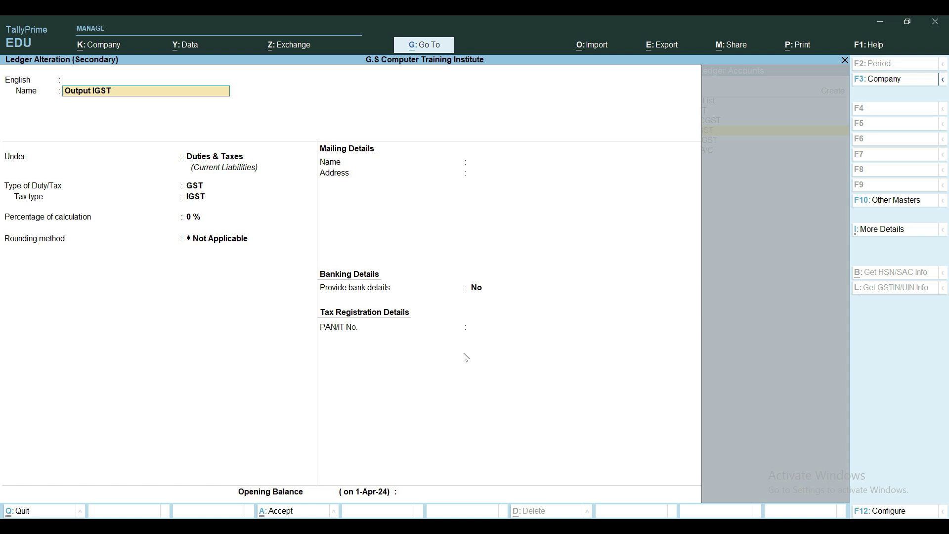
pyautogui.press('ctrl')
pyautogui.hotkey('ctrl', 'a')
# Narrate the sales order "Being goods order taken dated 2.5.24 vide sales order no .", ending with its order number and Aggarwal Electronics, and save it
pyautogui.press('Return')
pyautogui.press('Return')
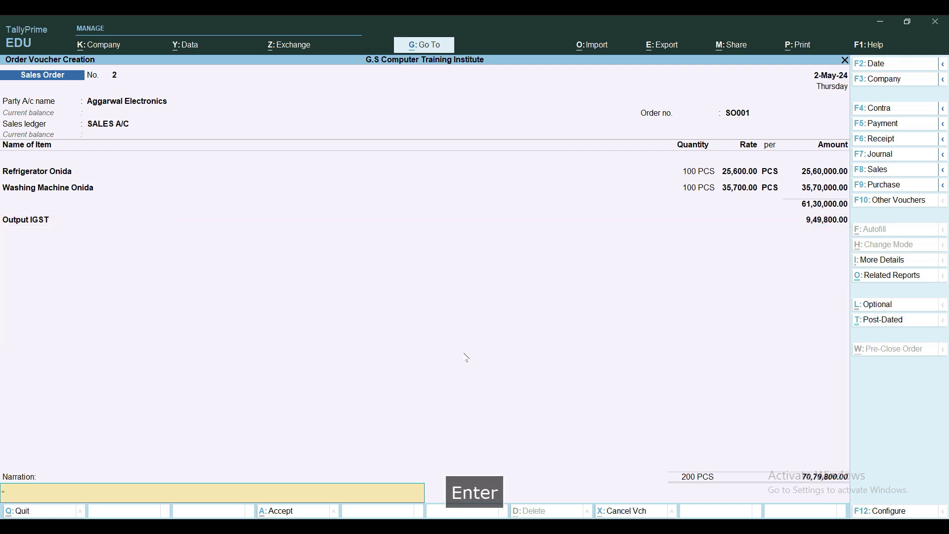
pyautogui.write('B')
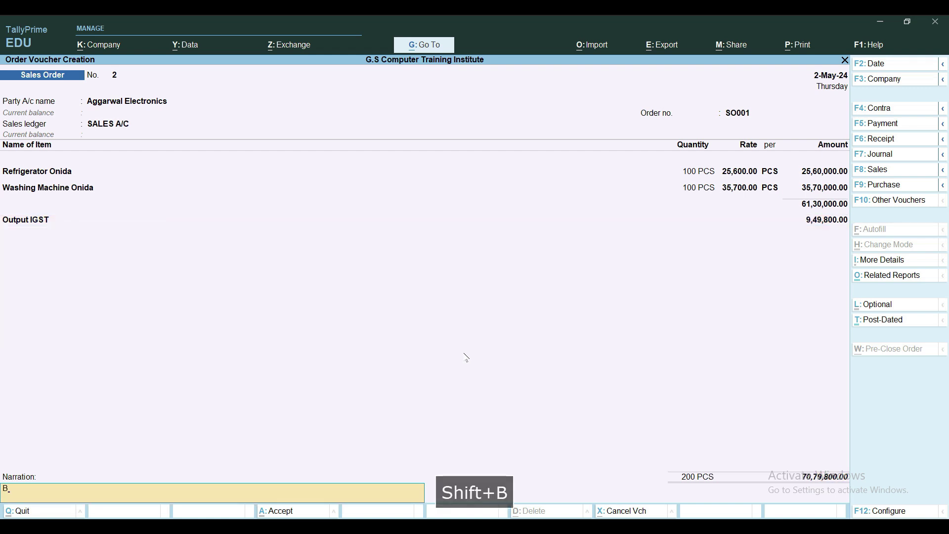
pyautogui.write('eing g')
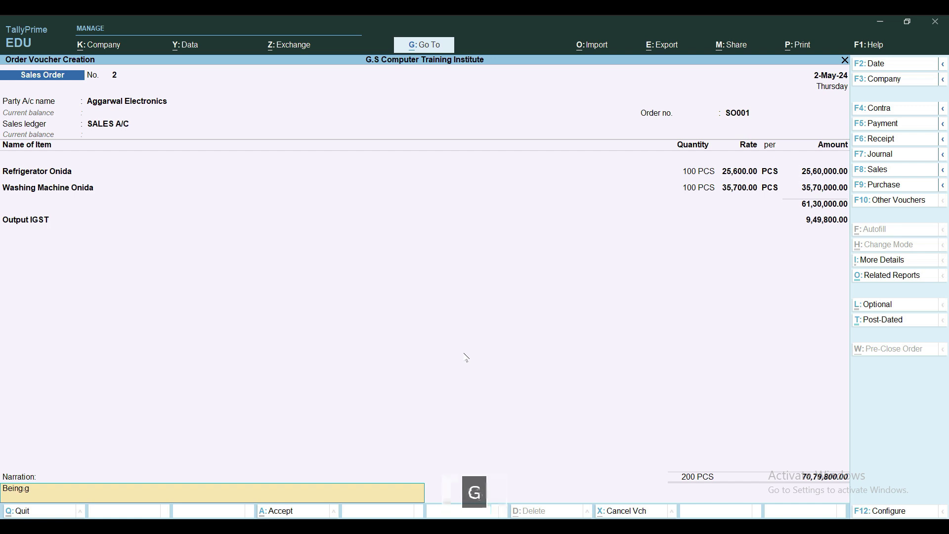
pyautogui.write('oods orde')
pyautogui.write('r ta')
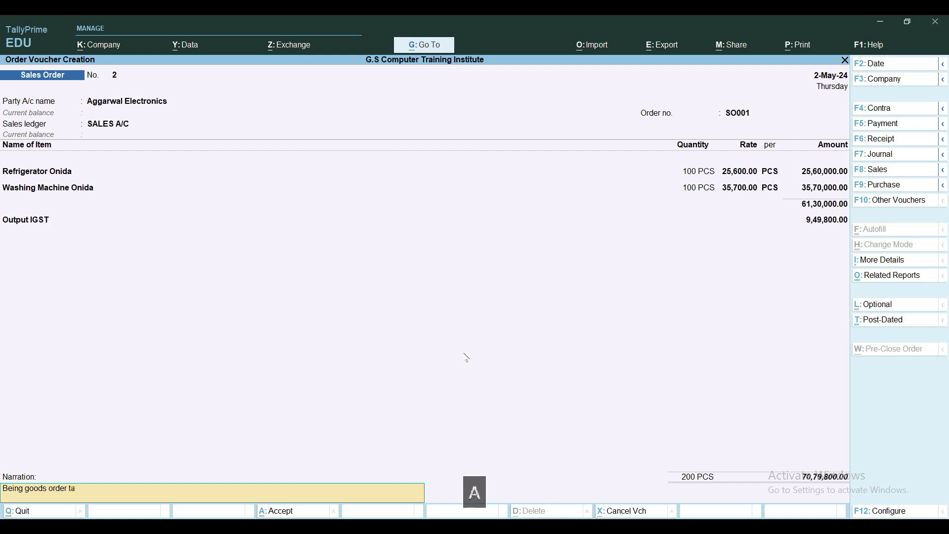
pyautogui.write('ken dated 2.5.24 vi')
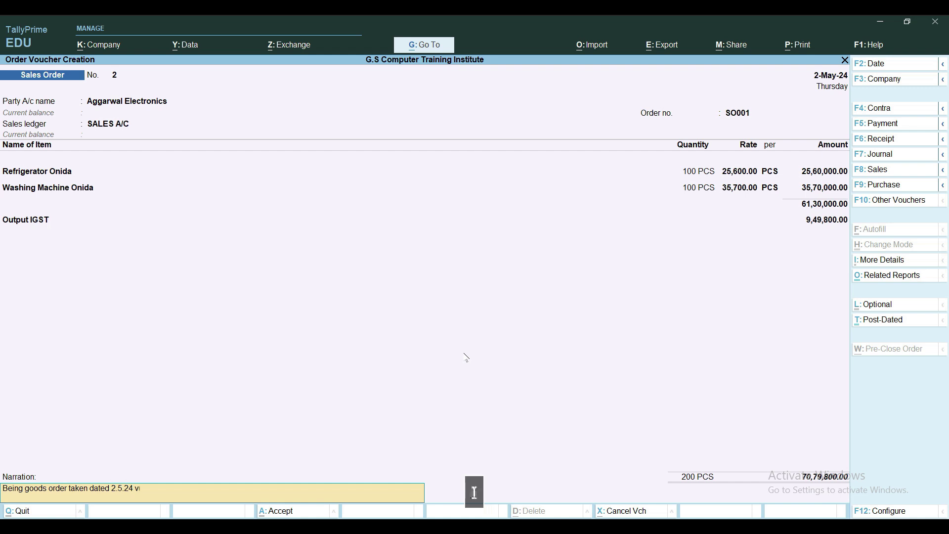
pyautogui.write('de sales order n')
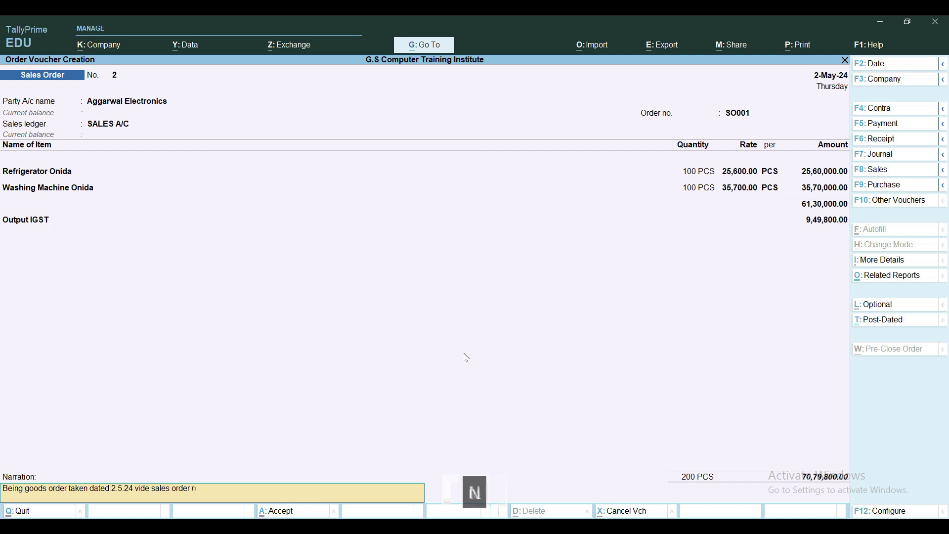
pyautogui.write('o . ')
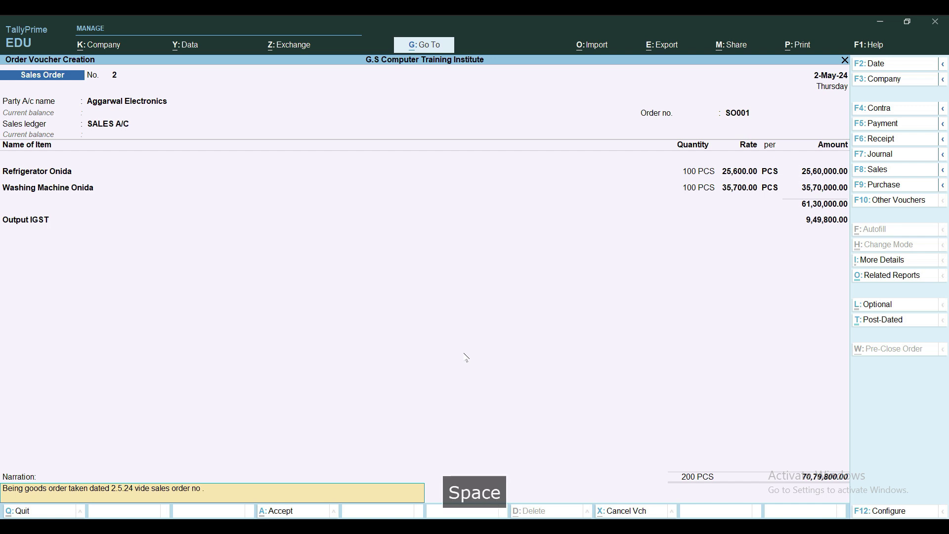
pyautogui.write('so001 ')
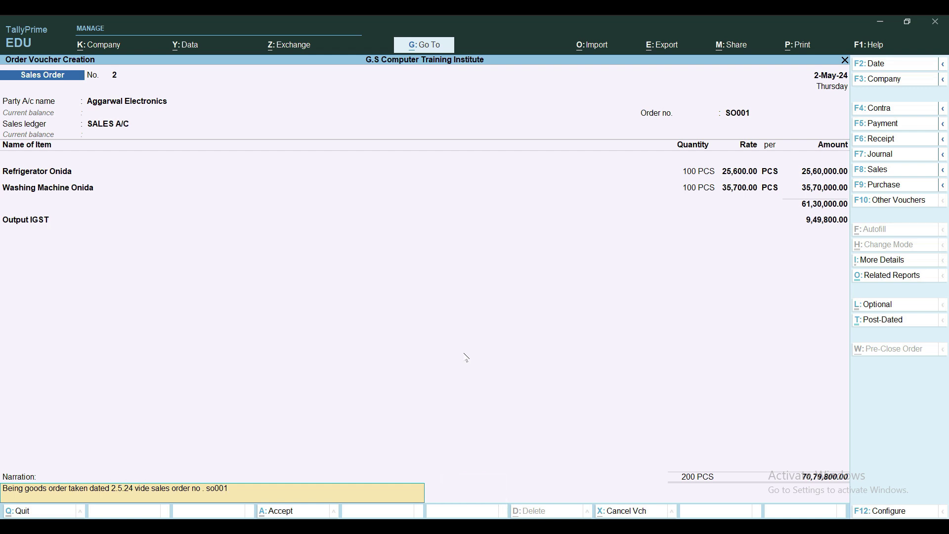
pyautogui.write('Aggar')
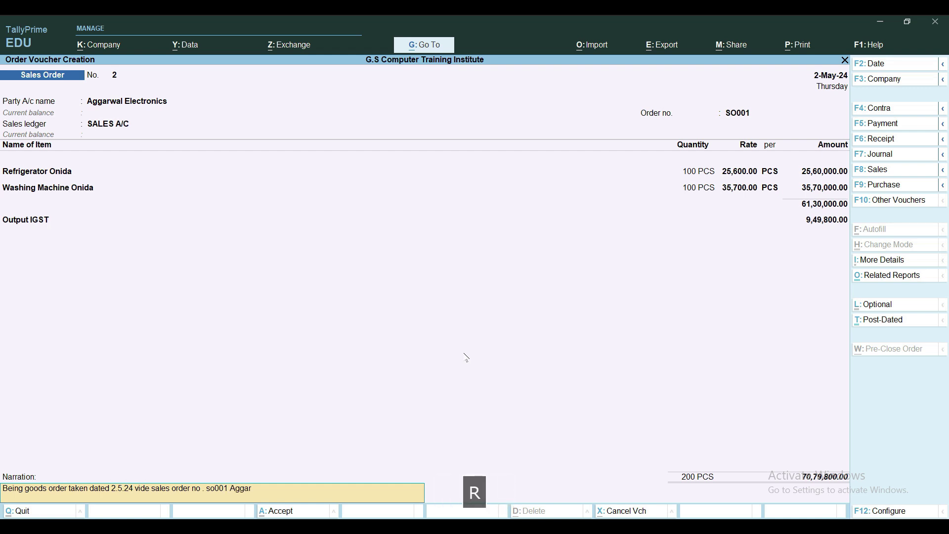
pyautogui.write('wal Electronics')
pyautogui.hotkey('ctrl', 'a')
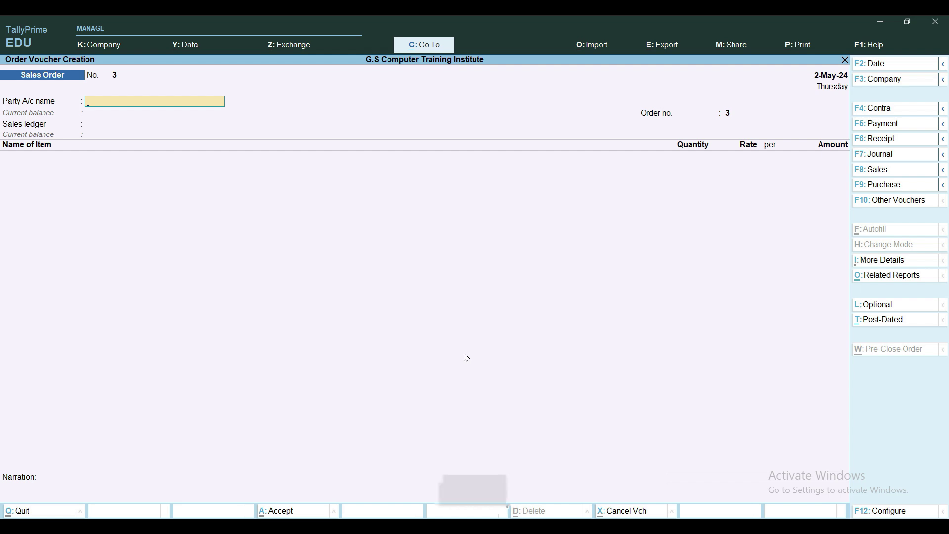
pyautogui.press('Escape')
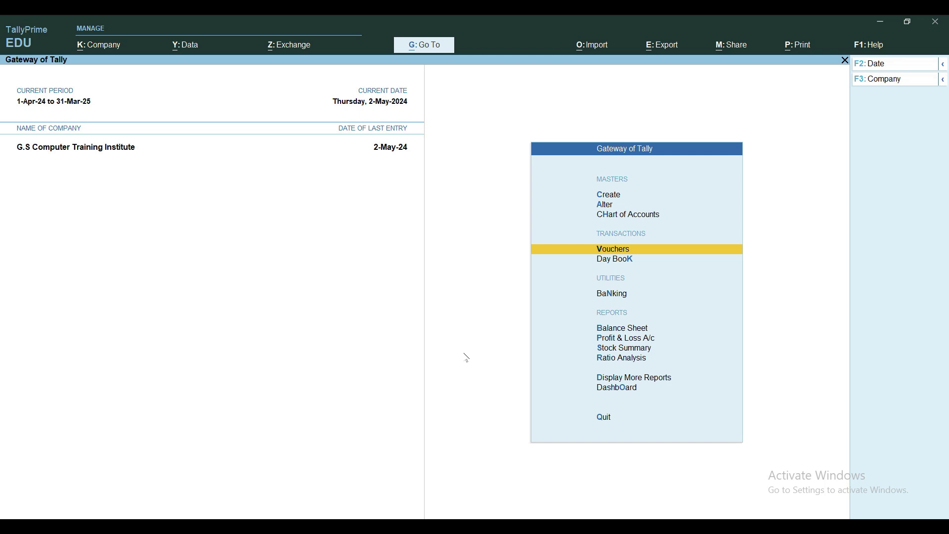
# Open the Statistics report and drill down through Sales Order to the May voucher register
pyautogui.press('d')
pyautogui.press('s')
pyautogui.press('s')
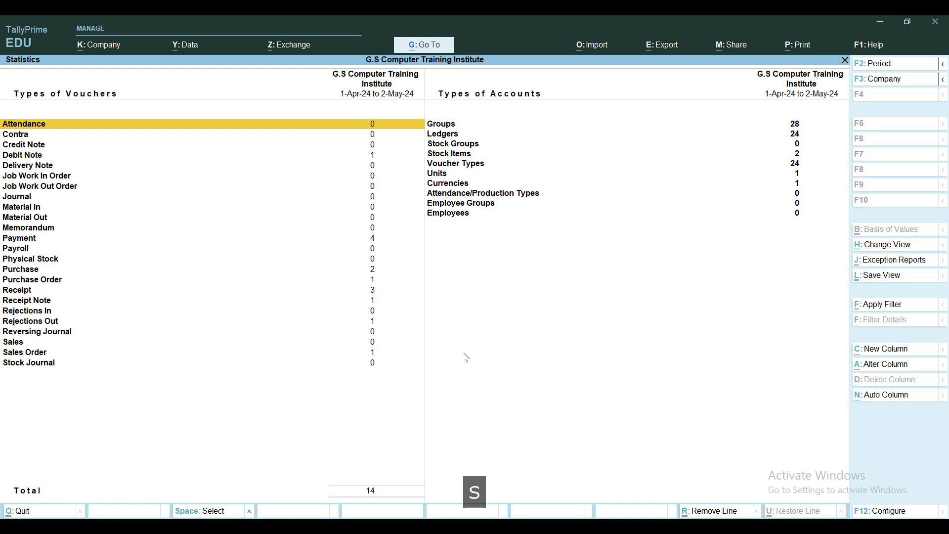
pyautogui.press('Down')
pyautogui.press('Down')
pyautogui.press('Down')
pyautogui.press('Down')
pyautogui.press('Down')
pyautogui.press('Down')
pyautogui.press('Down')
pyautogui.press('Down')
pyautogui.press('Down')
pyautogui.press('Down')
pyautogui.press('Down')
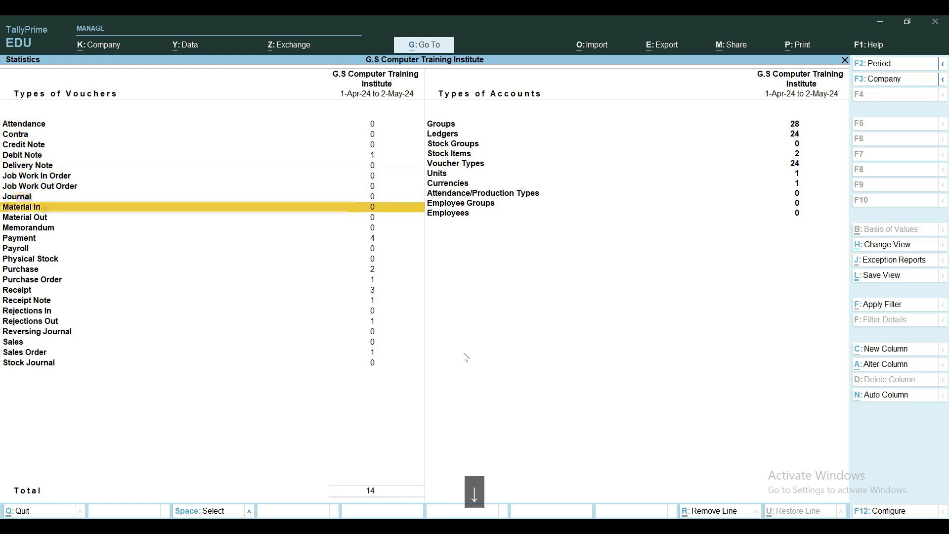
pyautogui.press('Down')
pyautogui.press('Down')
pyautogui.press('Down')
pyautogui.press('Down')
pyautogui.press('Down')
pyautogui.press('Down')
pyautogui.press('Down')
pyautogui.press('Down')
pyautogui.press('Down')
pyautogui.press('Down')
pyautogui.press('Down')
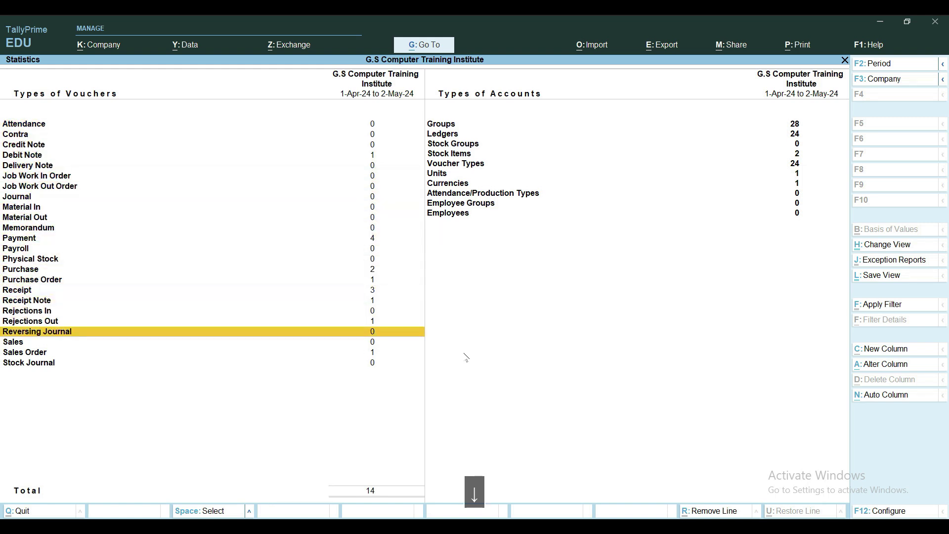
pyautogui.press('Return')
pyautogui.press('Return')
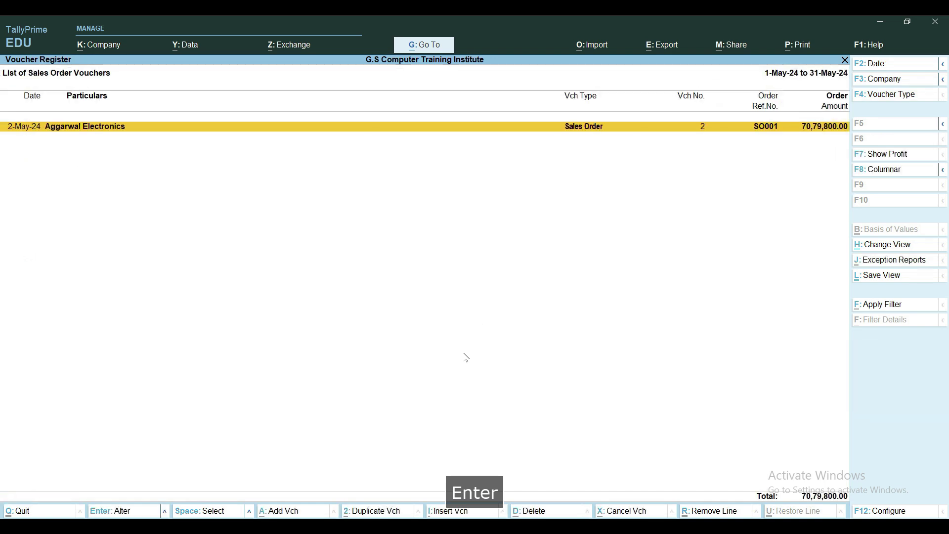
# Examine the saved Aggarwal Electronics sales order from the register, then leave it unaltered and return to the Gateway of Tally
pyautogui.press('Return')
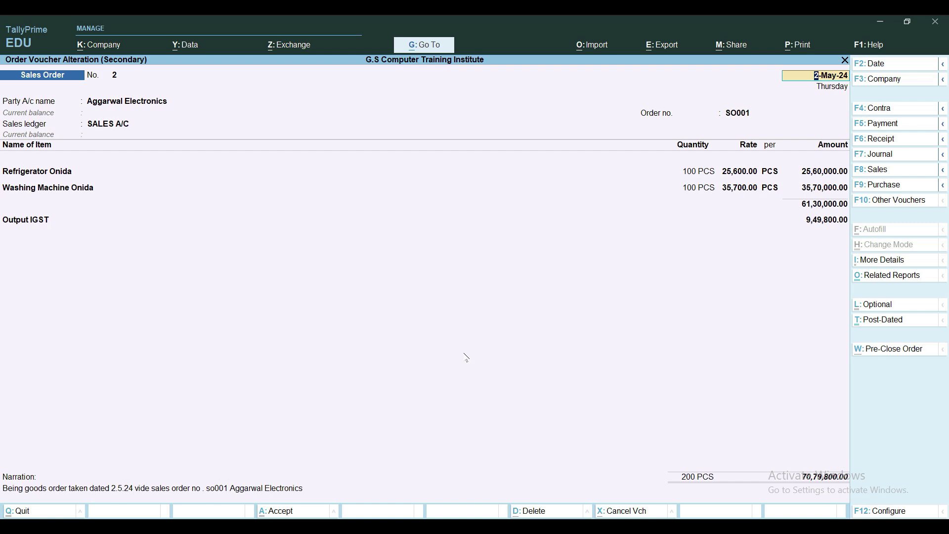
pyautogui.press('Escape')
pyautogui.press('Escape')
pyautogui.press('y')
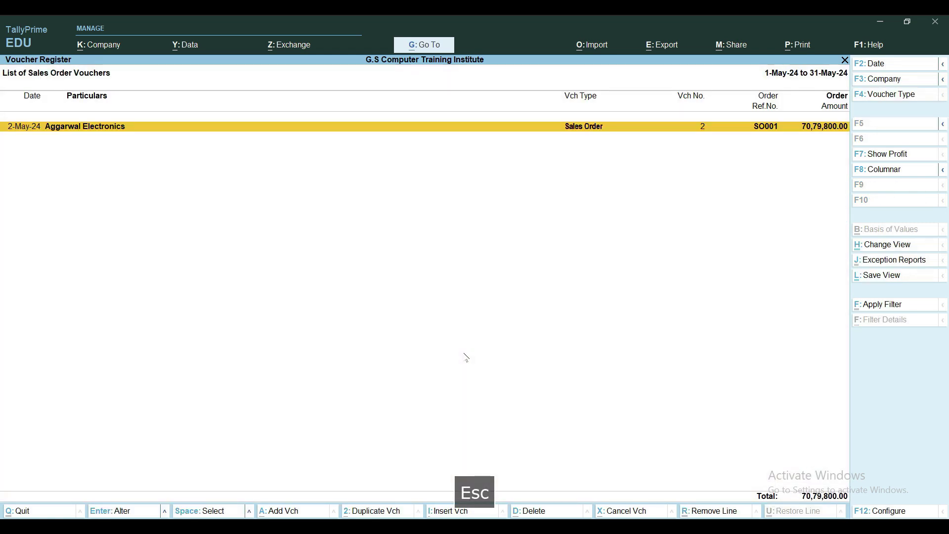
pyautogui.press('Escape')
pyautogui.press('Escape')
pyautogui.press('Escape')
pyautogui.press('Escape')
pyautogui.press('Escape')
pyautogui.press('Escape')
pyautogui.press('Escape')
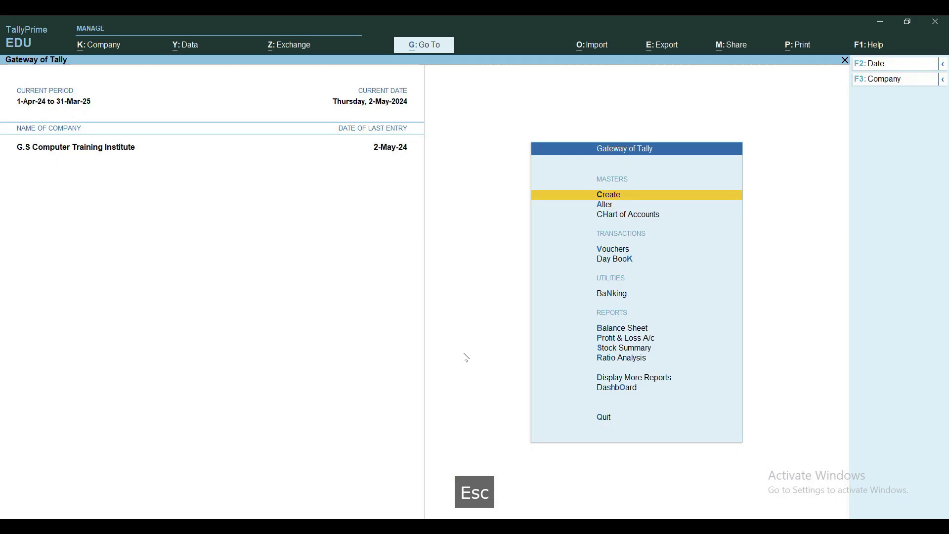
# Review the sales order outstandings for all orders under Statements of Inventory
pyautogui.press('d')
pyautogui.press('e')
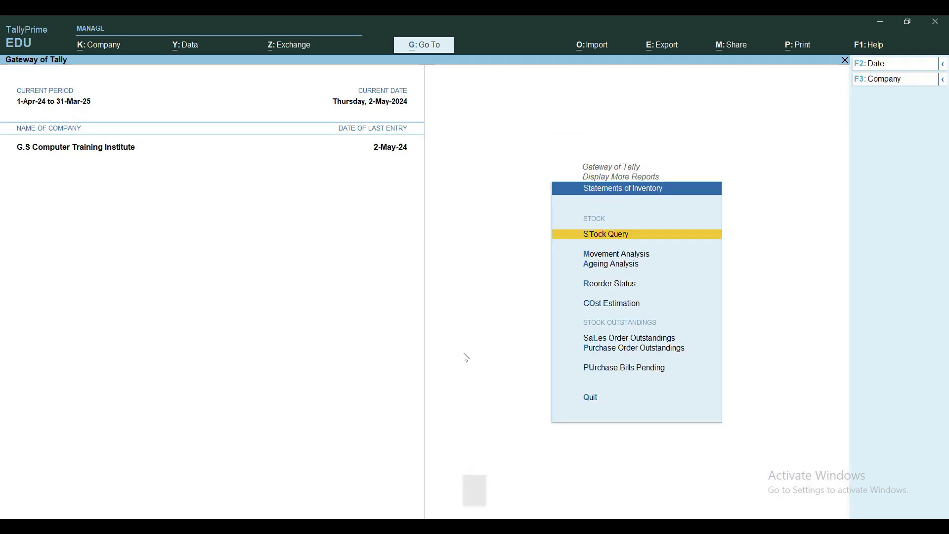
pyautogui.press('l')
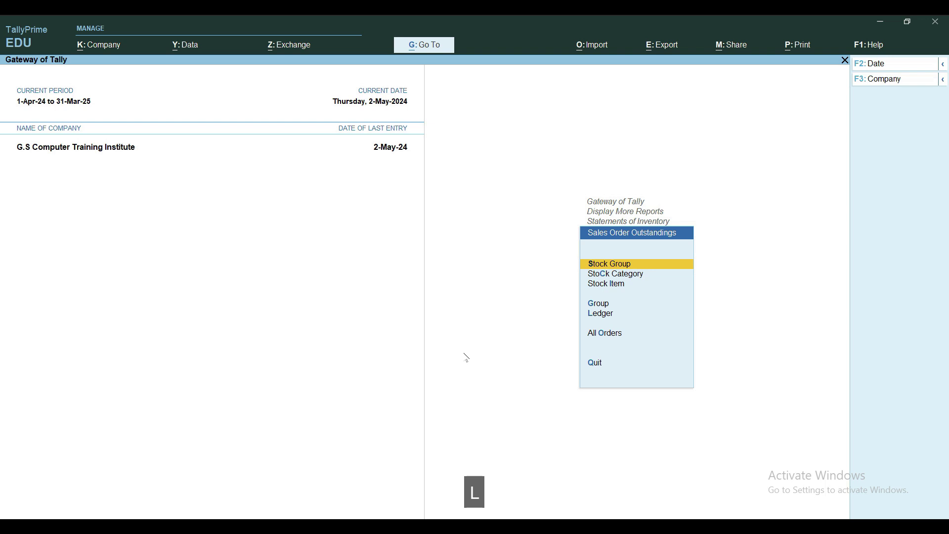
pyautogui.press('o')
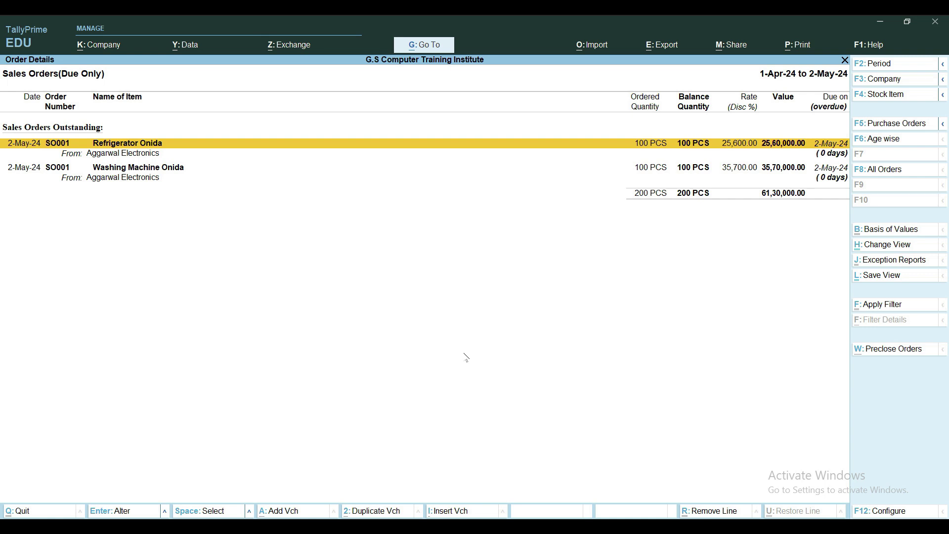
pyautogui.press('Escape')
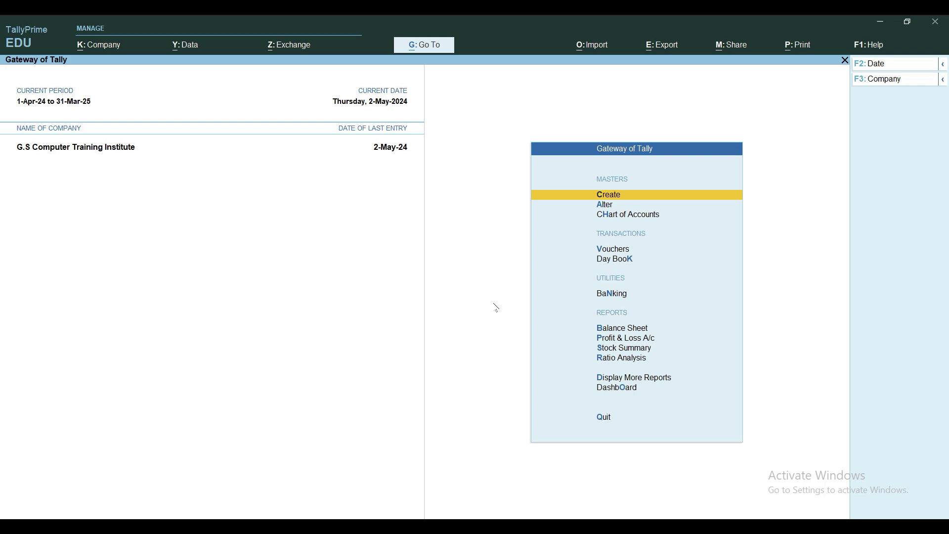
pyautogui.press('Escape')
pyautogui.press('Escape')
# Check the outstanding sales orders for all orders once more and return to the Gateway of Tally
pyautogui.press('d')
pyautogui.press('e')
pyautogui.press('l')
pyautogui.press('o')
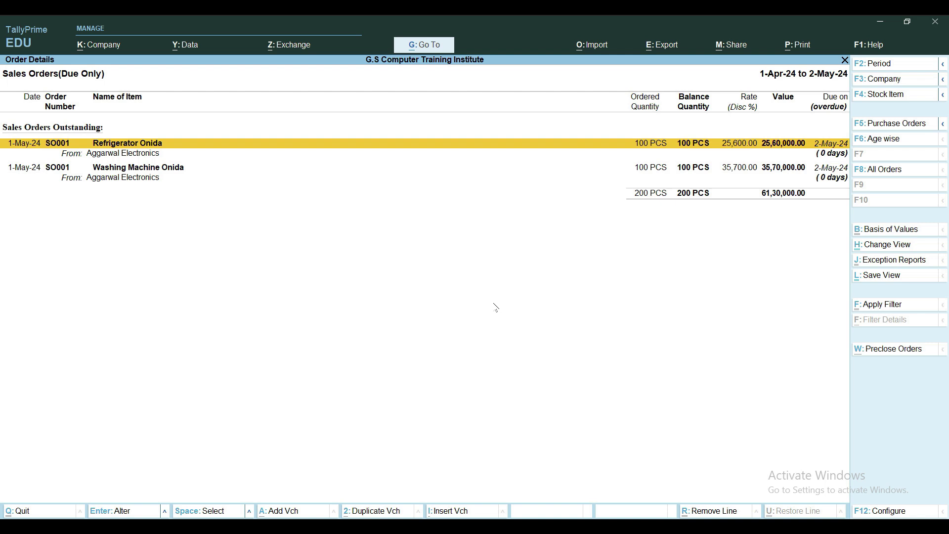
pyautogui.press('Escape')
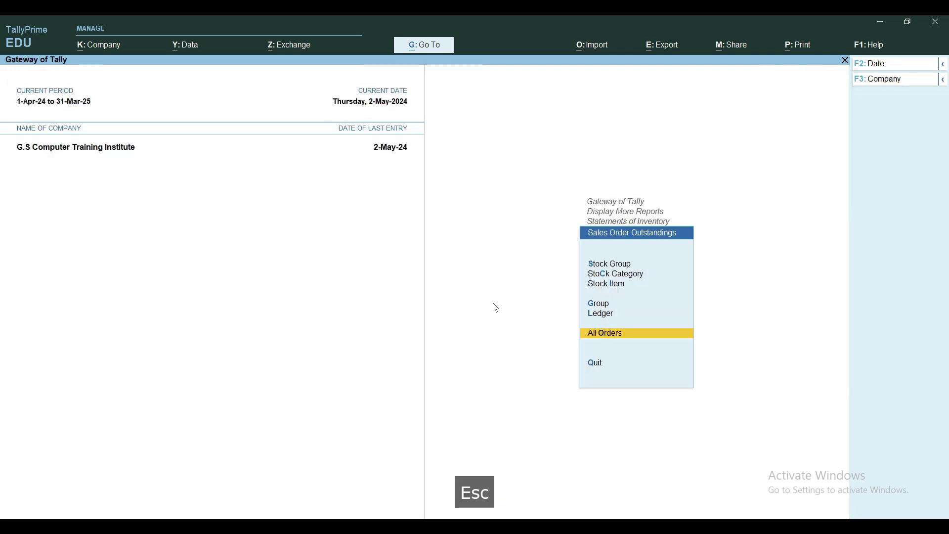
pyautogui.press('Escape')
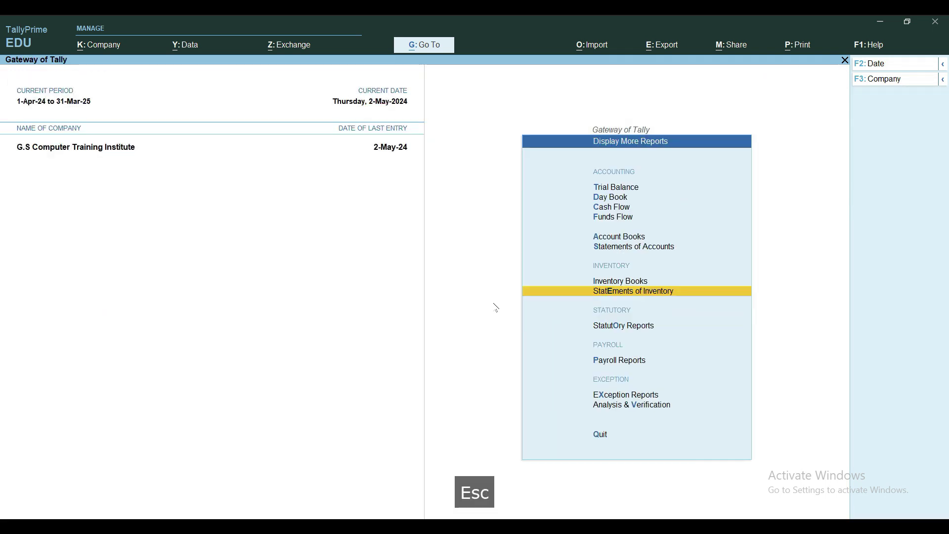
pyautogui.press('Escape')
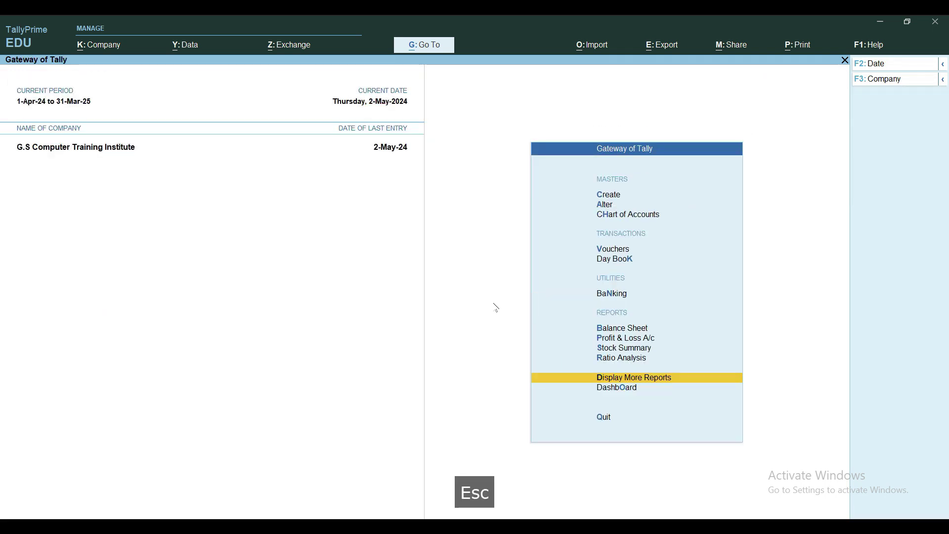
# Start a new inventory voucher of the type Delivery Note
pyautogui.press('v')
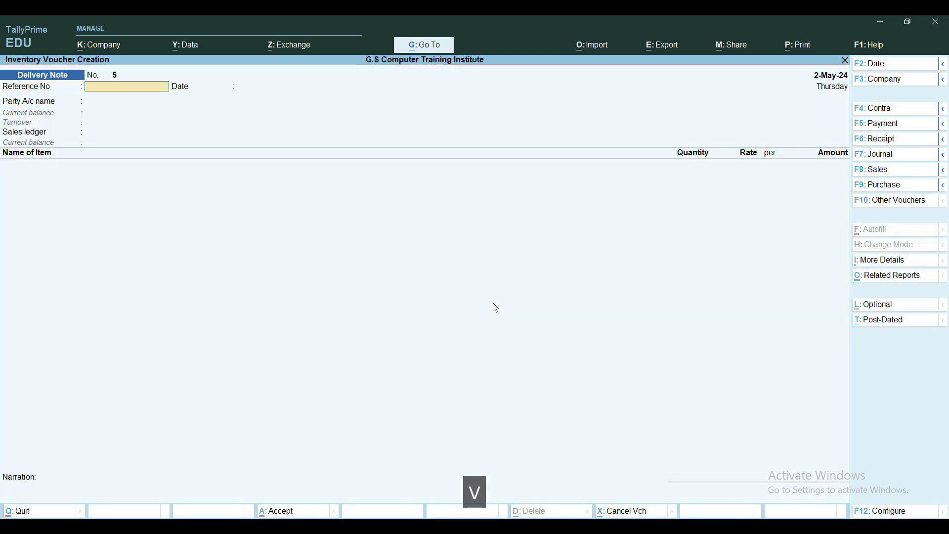
pyautogui.press('ctrl')
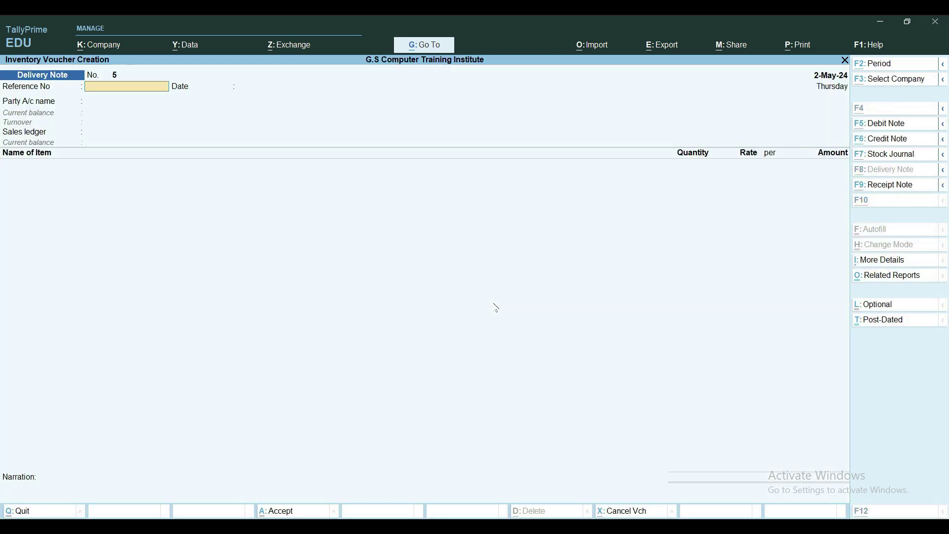
pyautogui.hotkey('alt', 'F8')
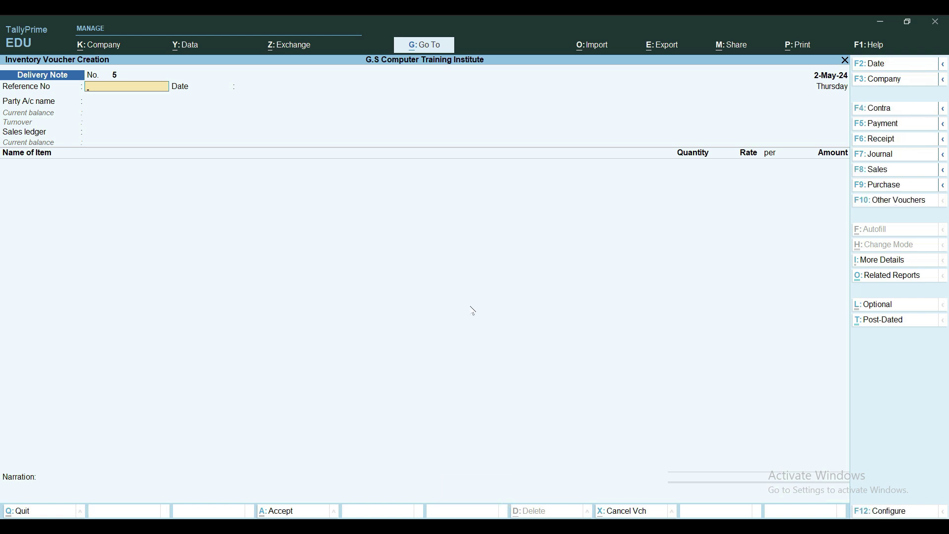
pyautogui.click(890, 200)
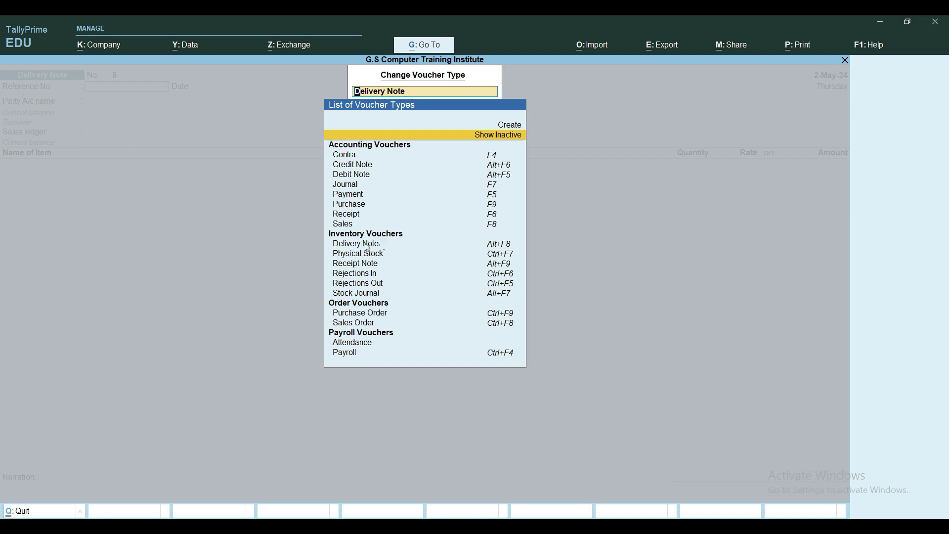
pyautogui.press('Return')
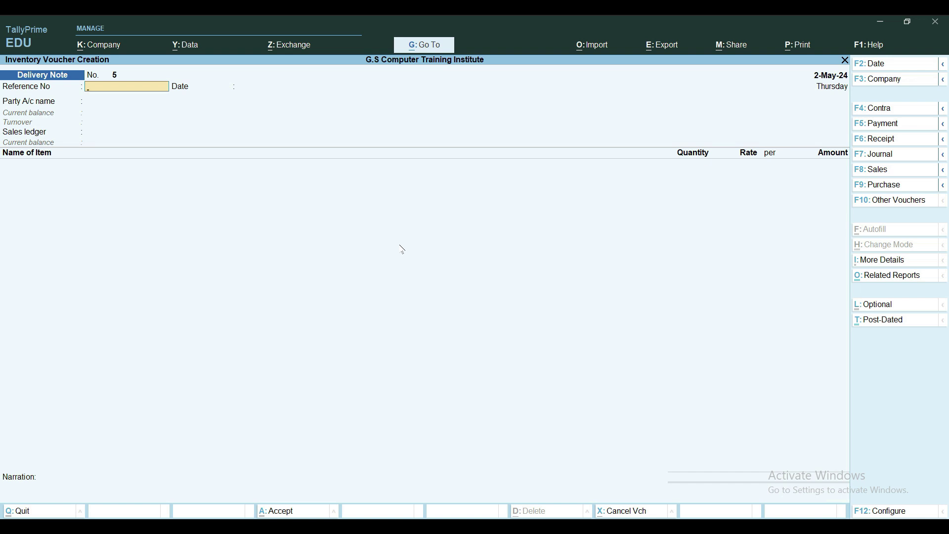
# Enter reference number DN001 dated 2-May-24 and choose Aggarwal Electronics as the delivery note's party account
pyautogui.write('Dn')
pyautogui.press('BackSpace')
pyautogui.write('N')
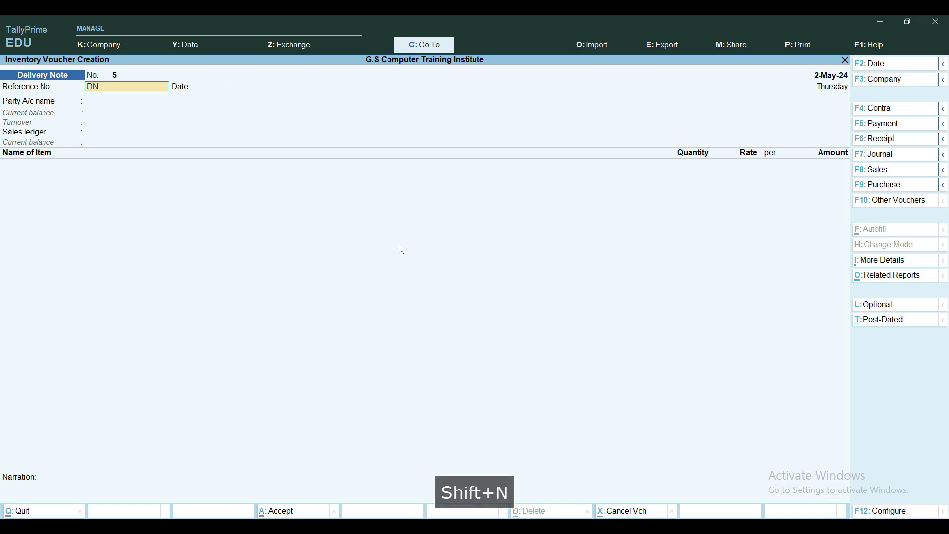
pyautogui.write('001')
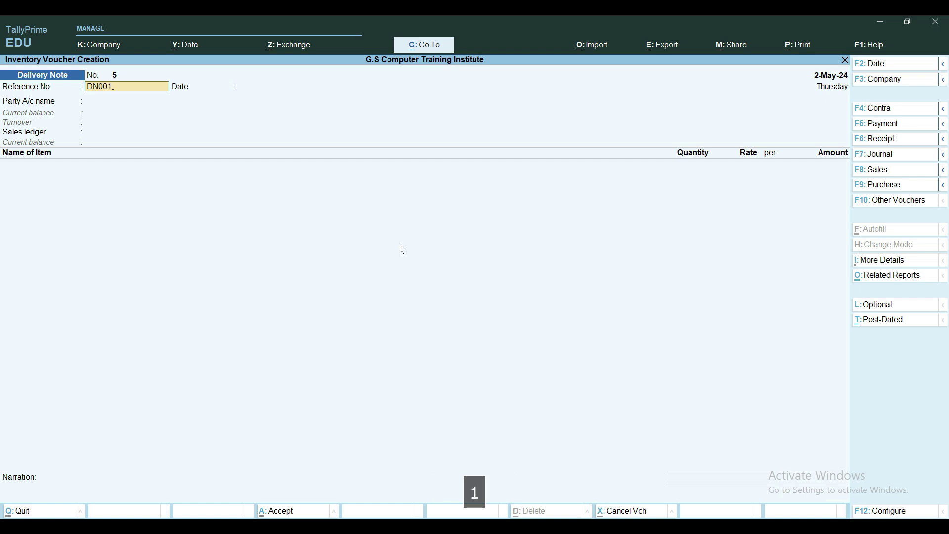
pyautogui.press('Return')
pyautogui.press('Return')
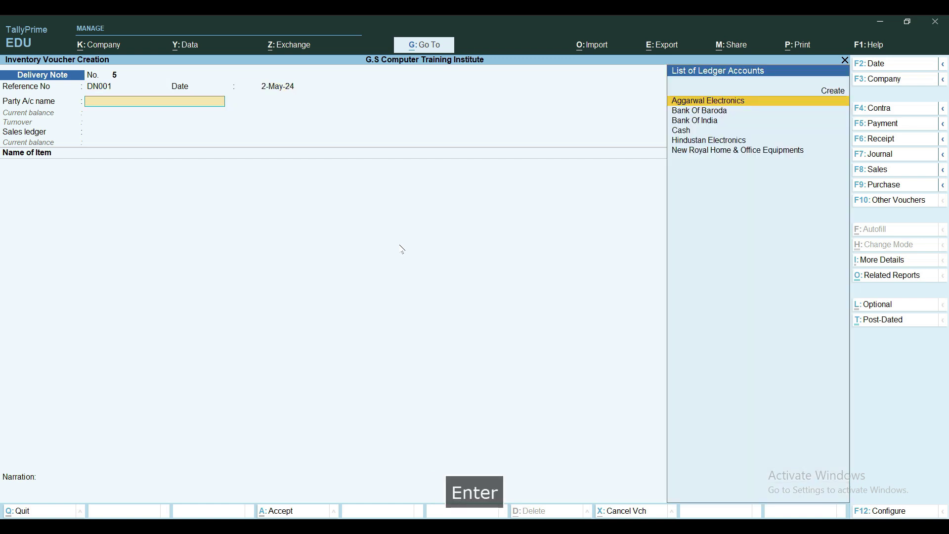
pyautogui.write('Ag')
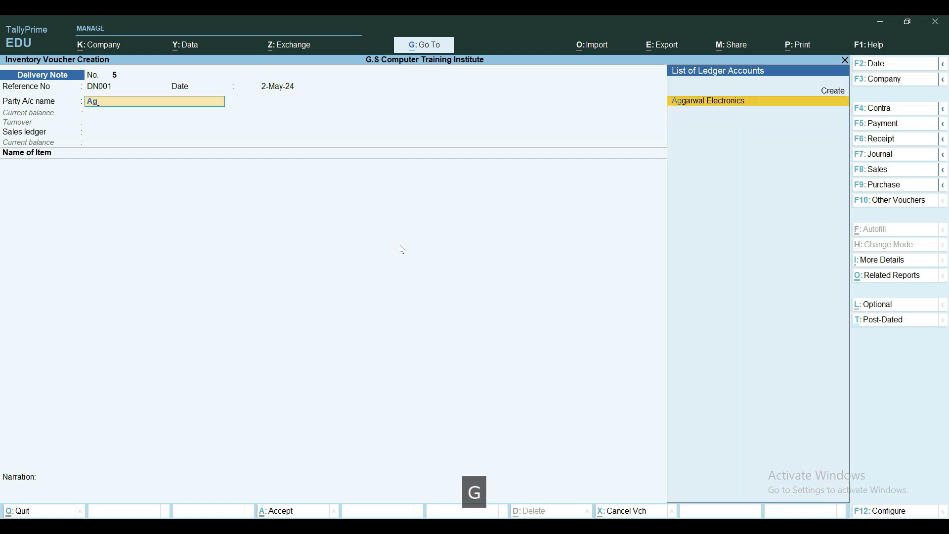
pyautogui.press('Return')
# Link the delivery note to the party's pending sales order dated 1-May-24 and end the order list
pyautogui.press('Down')
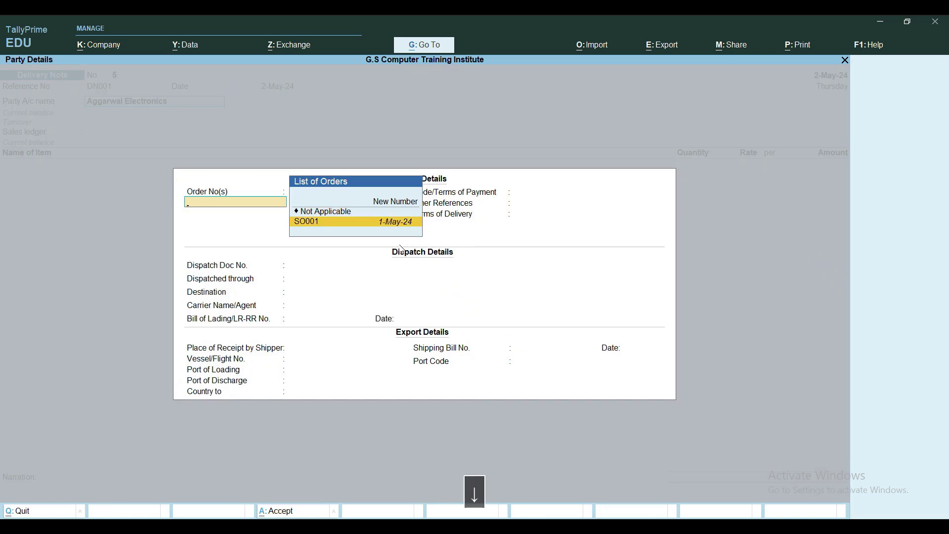
pyautogui.press('Return')
pyautogui.press('Return')
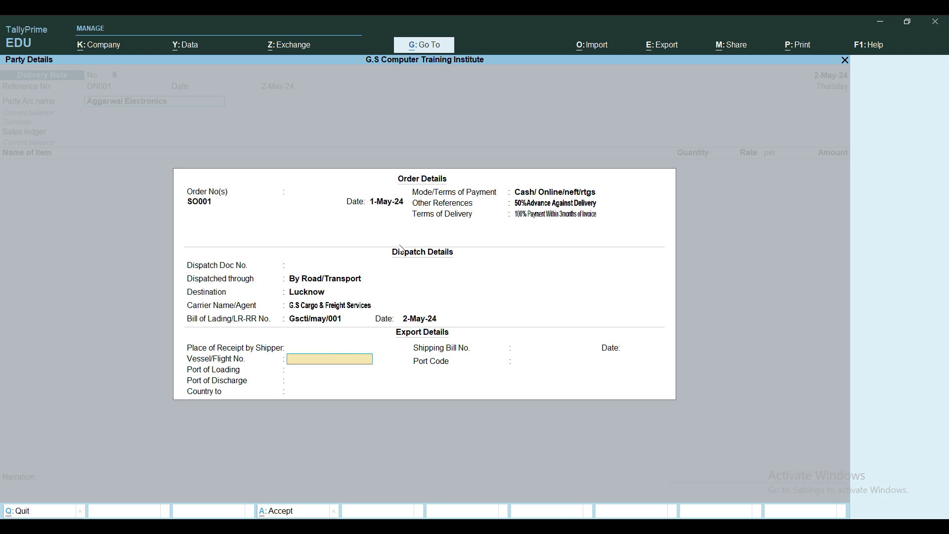
pyautogui.press('BackSpace')
pyautogui.press('BackSpace')
pyautogui.press('Return')
pyautogui.press('Return')
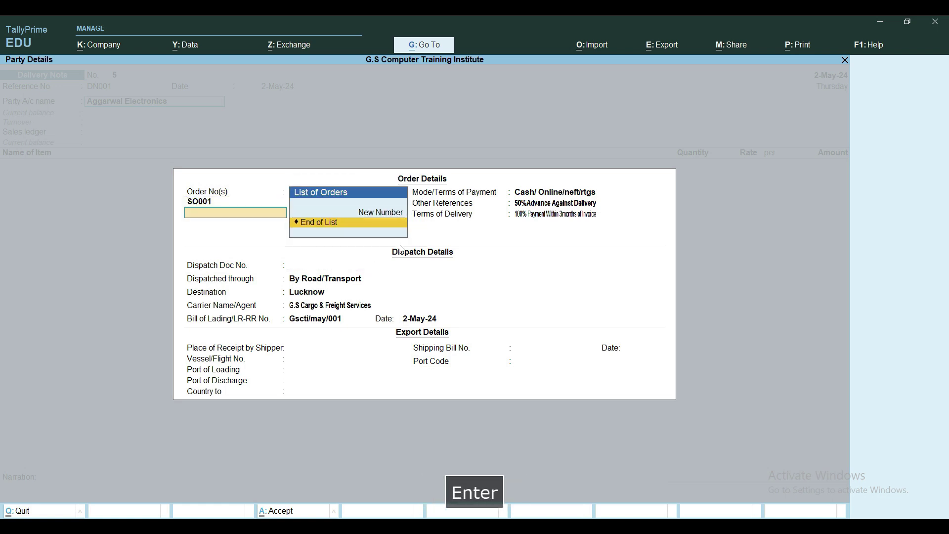
# Set the dispatch document number to DN001
pyautogui.write('Dn001')
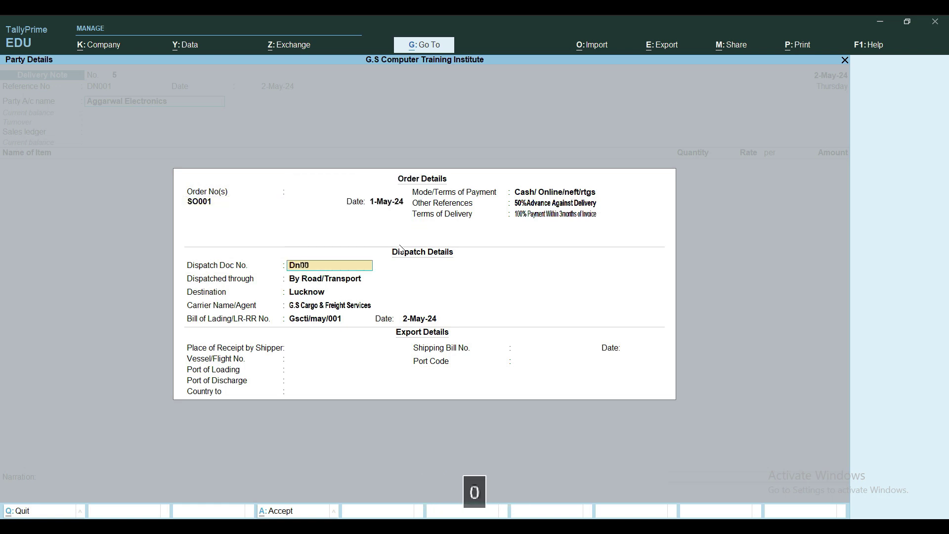
pyautogui.press('BackSpace')
pyautogui.press('BackSpace')
pyautogui.press('BackSpace')
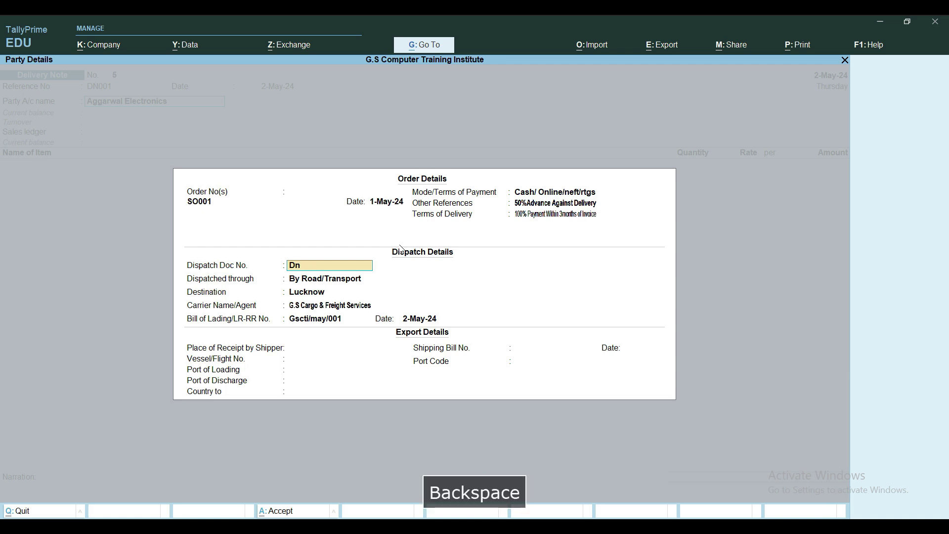
pyautogui.write('N001')
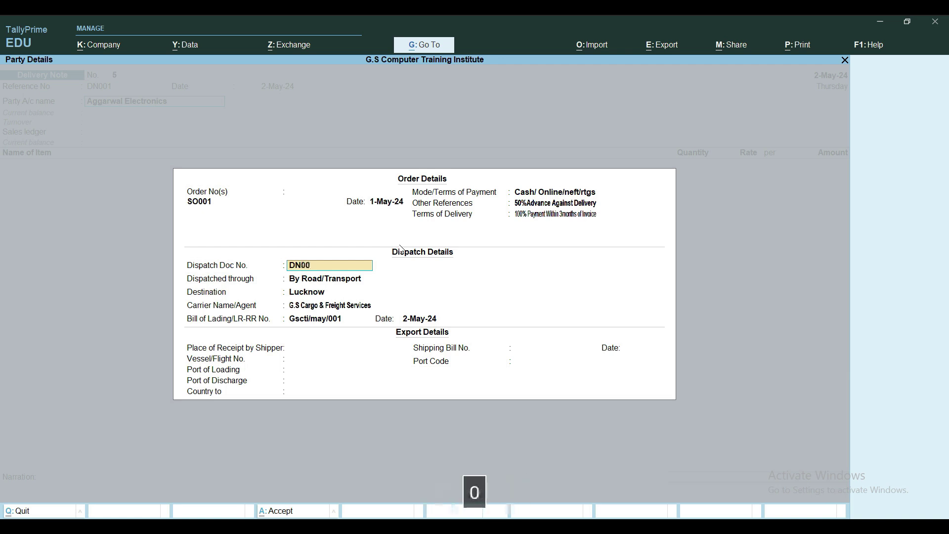
pyautogui.press('Return')
# Keep the remaining dispatch details and leave the export details blank, with Not Applicable as the destination country
pyautogui.press('Return')
pyautogui.press('Return')
pyautogui.press('Return')
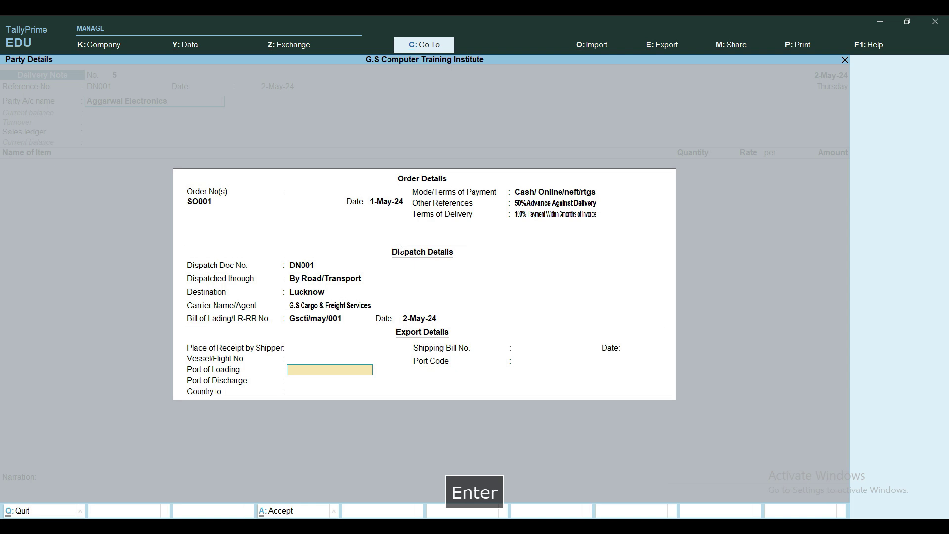
pyautogui.press('Return')
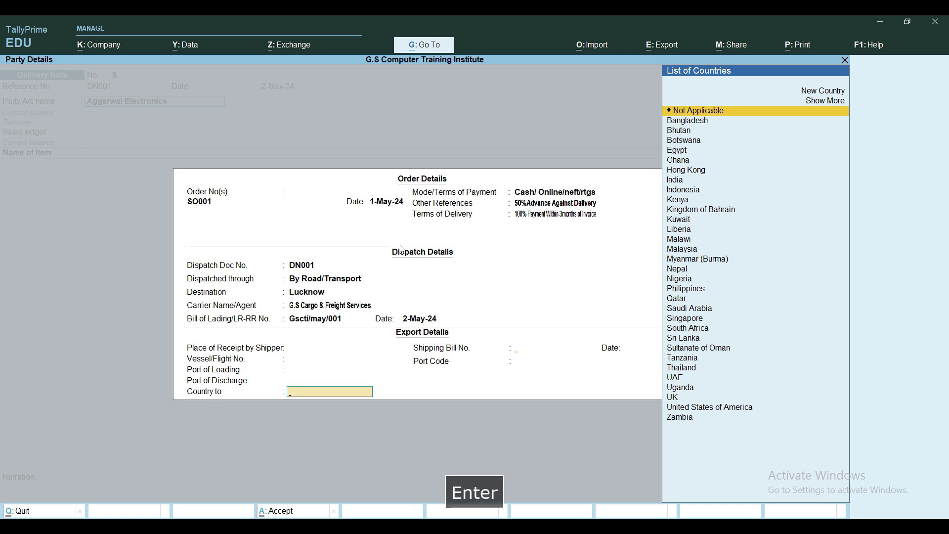
pyautogui.press('Return')
pyautogui.press('Return')
pyautogui.press('Return')
pyautogui.press('Return')
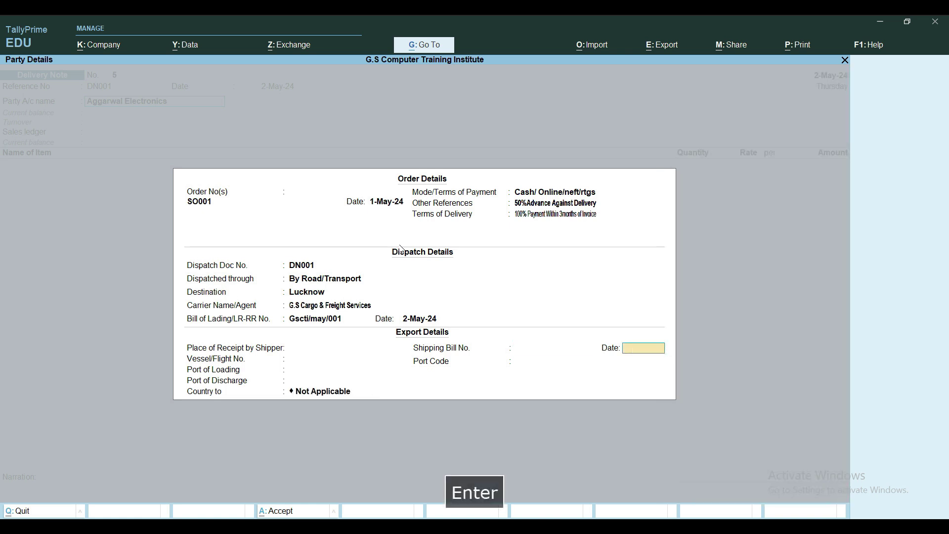
pyautogui.press('Return')
pyautogui.press('Return')
# Accept the Aggarwal Electronics buyer details and keep SALES A/C as the sales ledger after reviewing its master settings
pyautogui.press('Return')
pyautogui.press('Return')
pyautogui.press('Return')
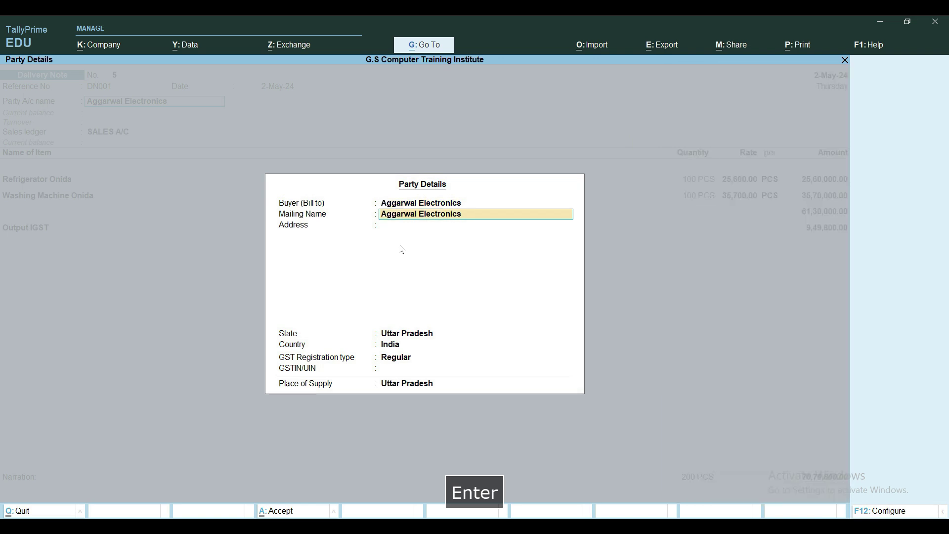
pyautogui.press('Return')
pyautogui.press('Return')
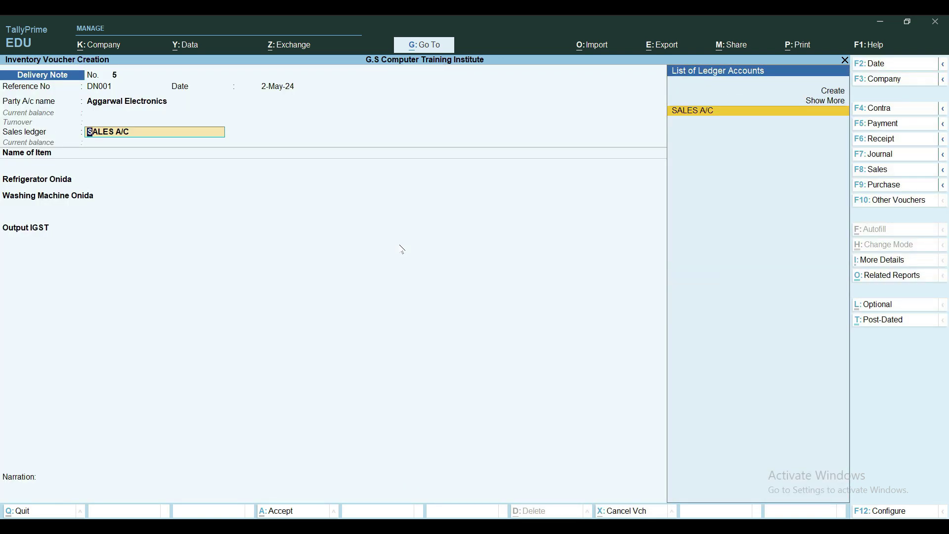
pyautogui.hotkey('ctrl', 'Return')
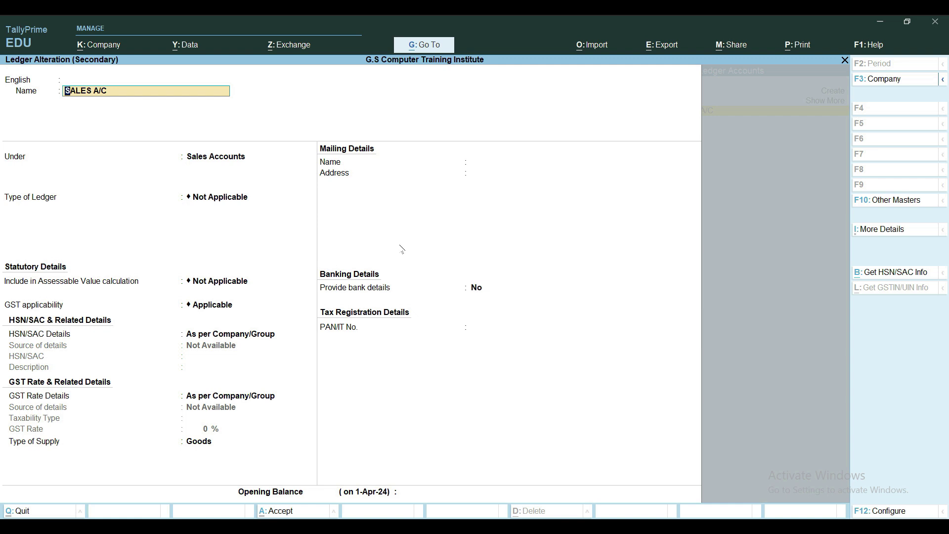
pyautogui.hotkey('ctrl', 'a')
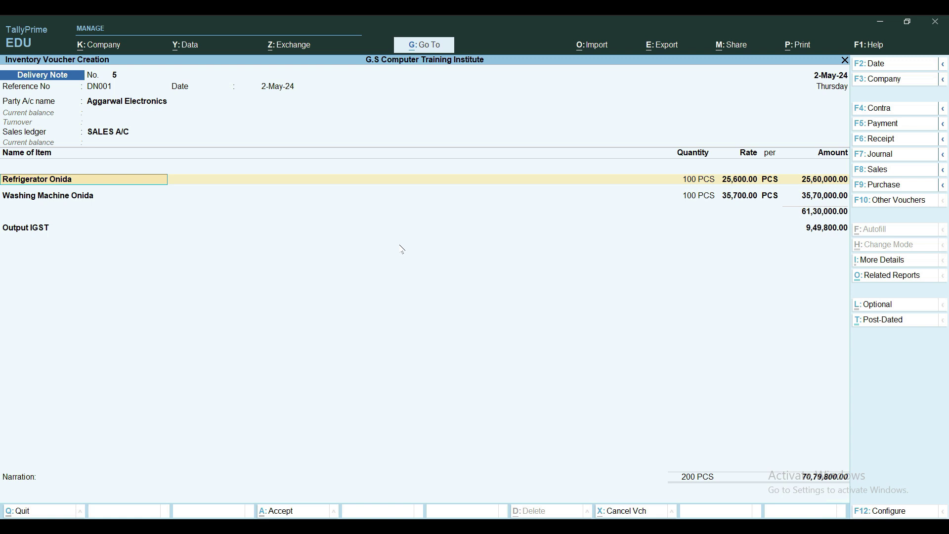
# Set the tracking number in the Refrigerator Onida item allocation to DN001
pyautogui.press('Return')
pyautogui.press('Return')
pyautogui.press('Return')
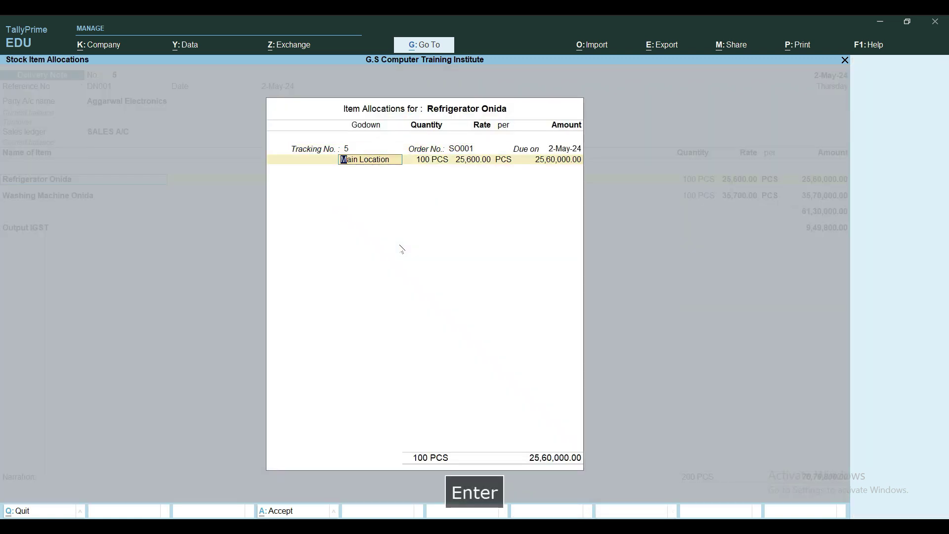
pyautogui.press('BackSpace')
pyautogui.press('Return')
pyautogui.press('BackSpace')
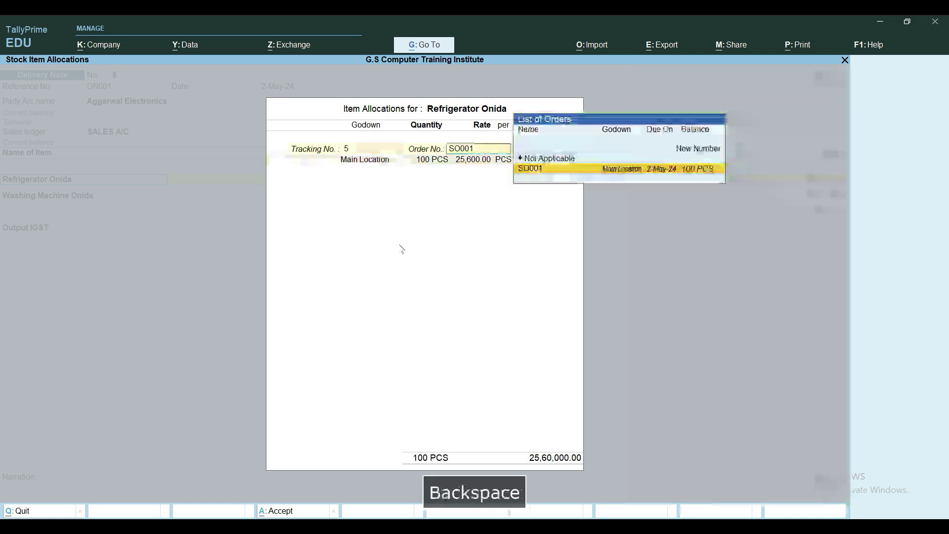
pyautogui.press('BackSpace')
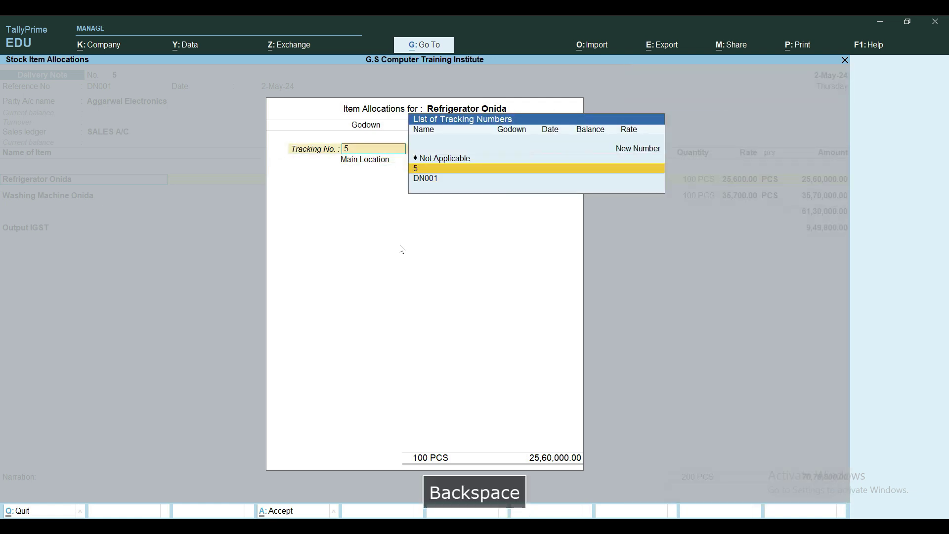
pyautogui.press('Down')
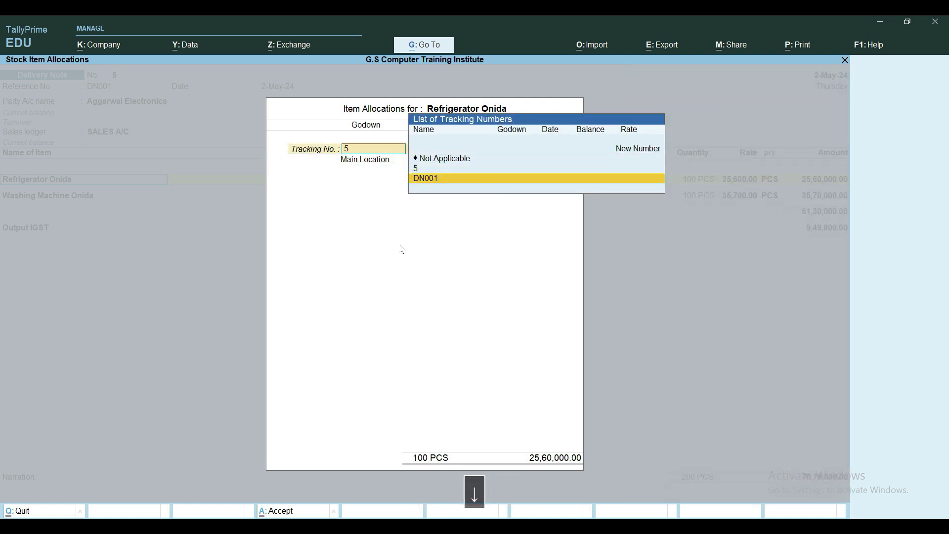
pyautogui.press('Return')
# Accept the rest of the Refrigerator Onida allocation and its GST rate and HSN/SAC details as per Masters/Company
pyautogui.press('Return')
pyautogui.press('Return')
pyautogui.press('Return')
pyautogui.press('Return')
pyautogui.press('Return')
pyautogui.press('Return')
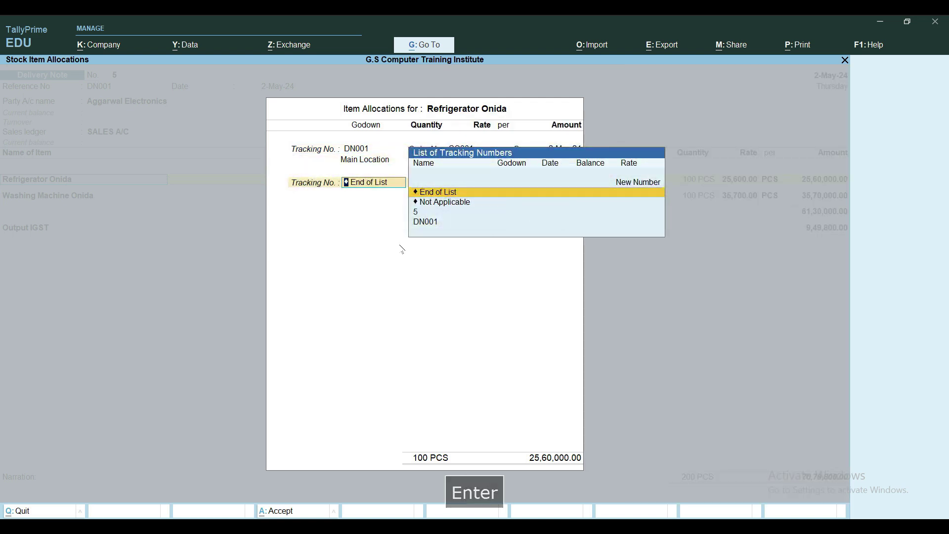
pyautogui.press('Return')
pyautogui.press('Return')
pyautogui.press('Return')
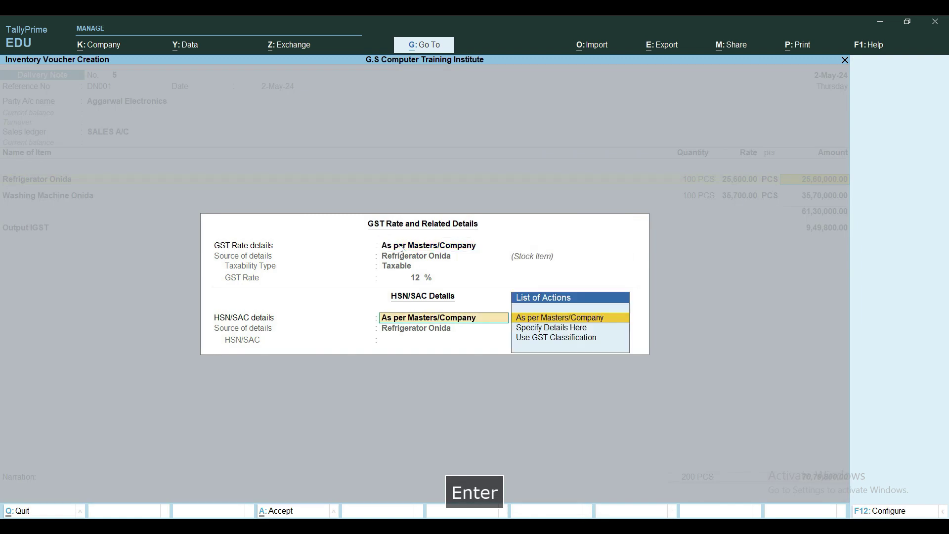
pyautogui.press('Return')
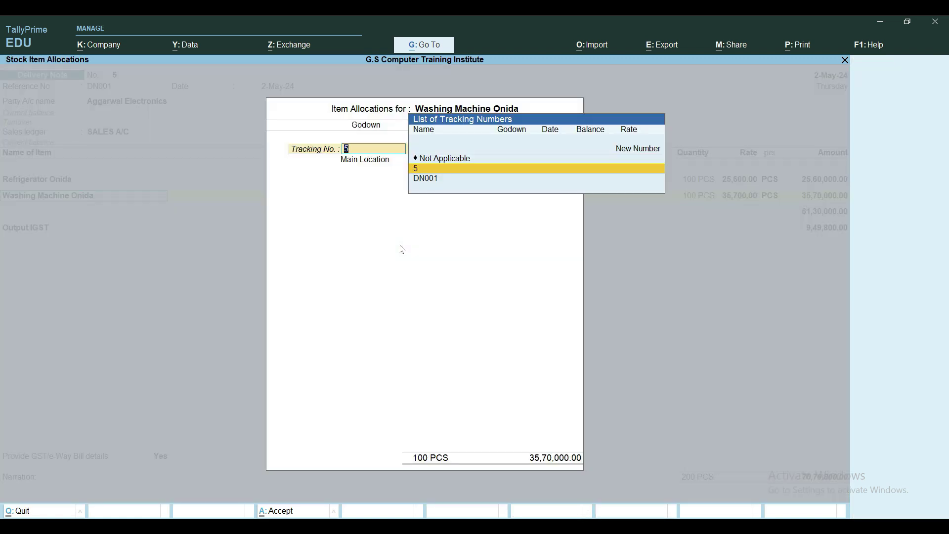
# Allocate Washing Machine Onida to tracking number DN001 and accept its remaining item and GST details
pyautogui.press('Down')
pyautogui.press('Return')
pyautogui.press('Return')
pyautogui.press('Return')
pyautogui.press('Return')
pyautogui.press('Return')
pyautogui.press('Return')
pyautogui.press('Return')
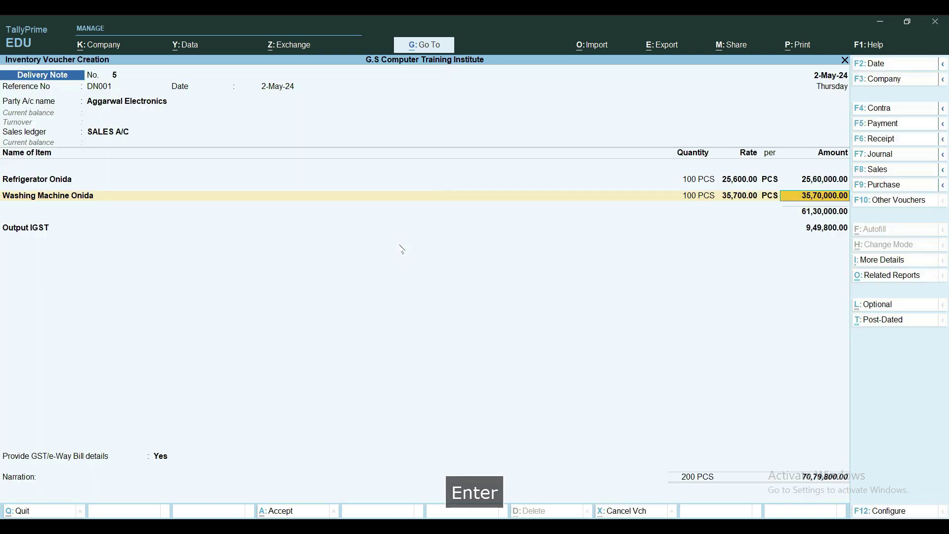
pyautogui.press('Return')
pyautogui.press('Return')
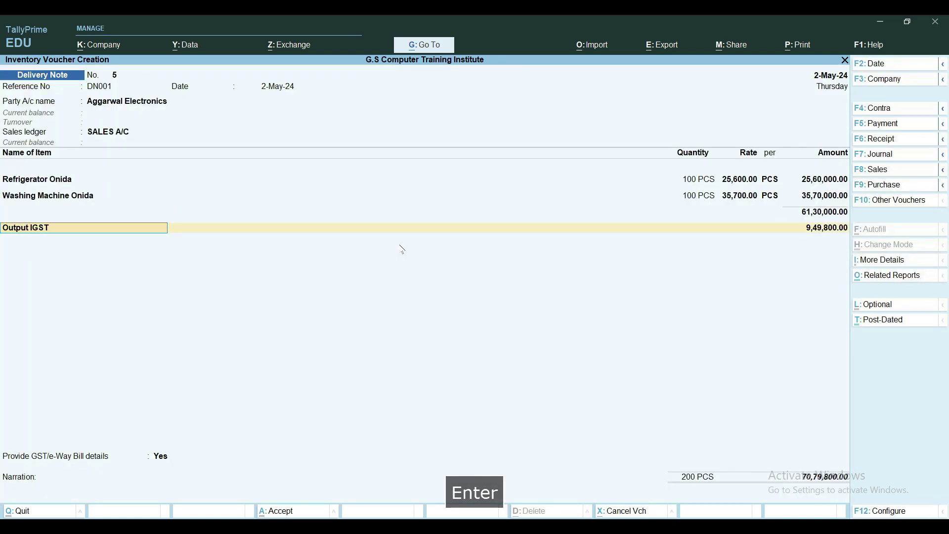
# Keep the Output IGST line and set Provide GST/e-Way Bill details to No
pyautogui.press('Return')
pyautogui.press('Return')
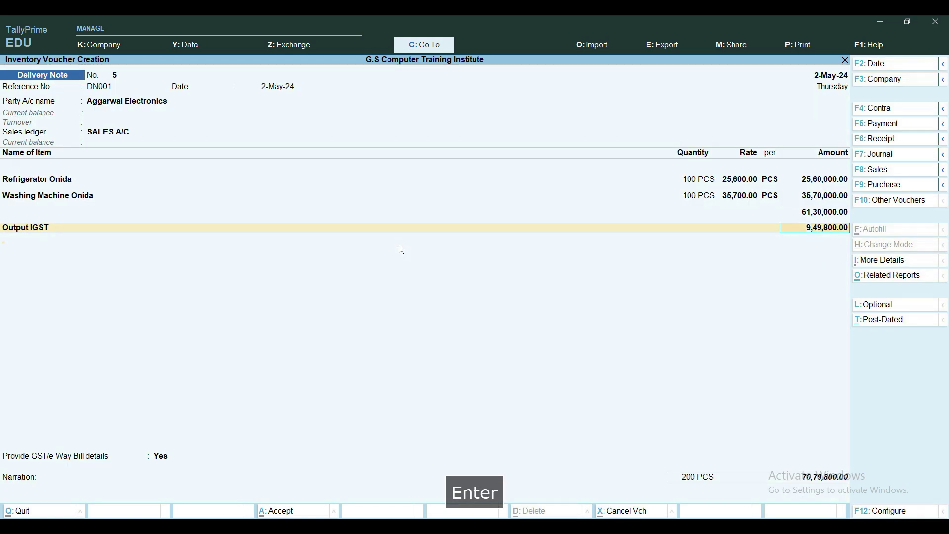
pyautogui.press('Return')
pyautogui.press('Return')
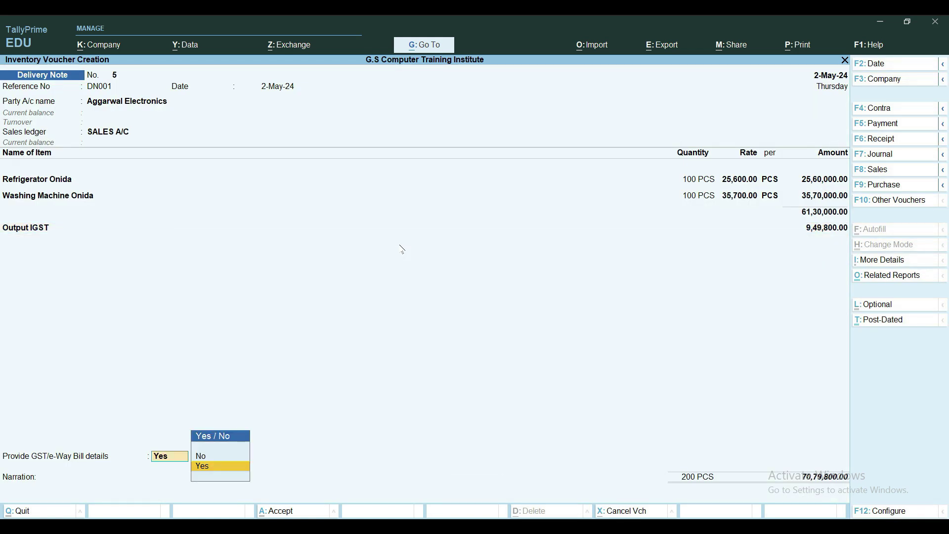
pyautogui.press('n')
pyautogui.press('Return')
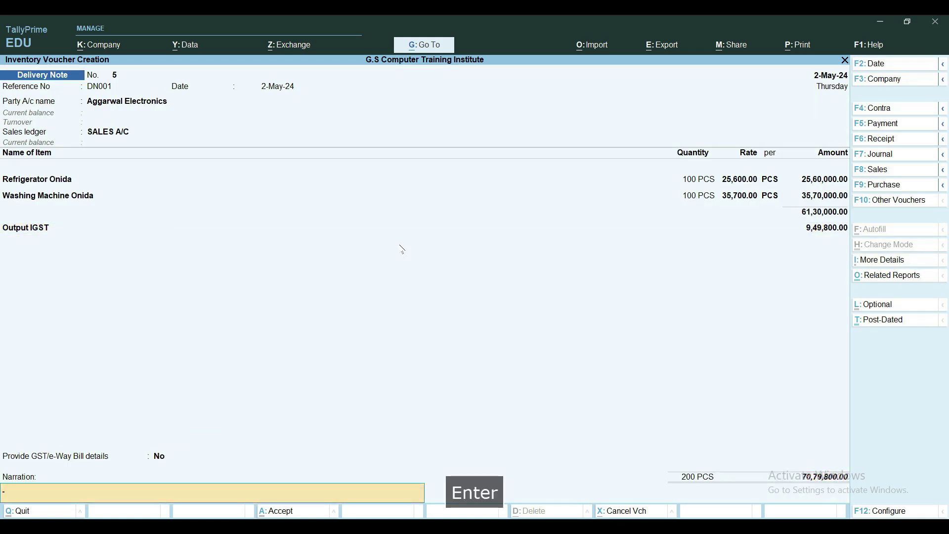
# Enter the delivery note narration "Being Goods delivered to Aggarwal Electronics vide Ref no. DN001 dated 2.5.2024"
pyautogui.write('B')
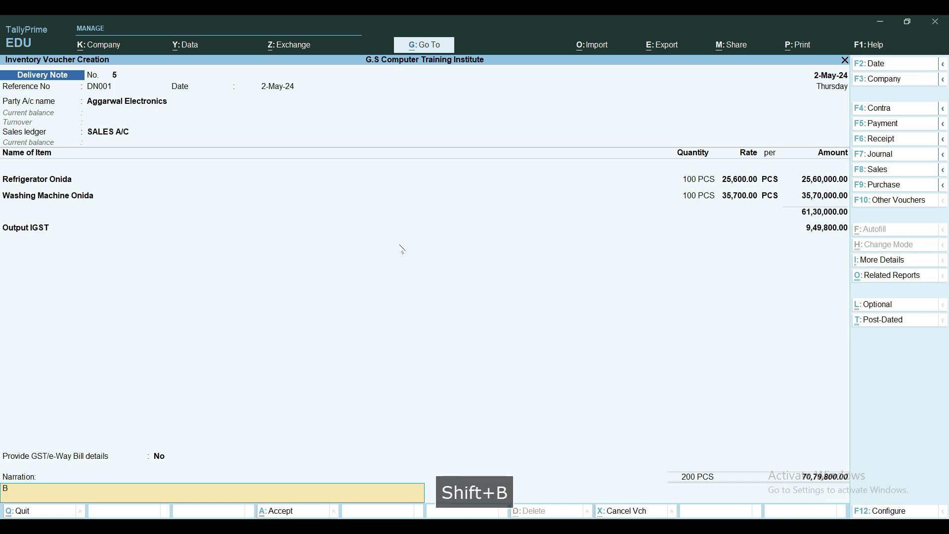
pyautogui.write('eing Goods ')
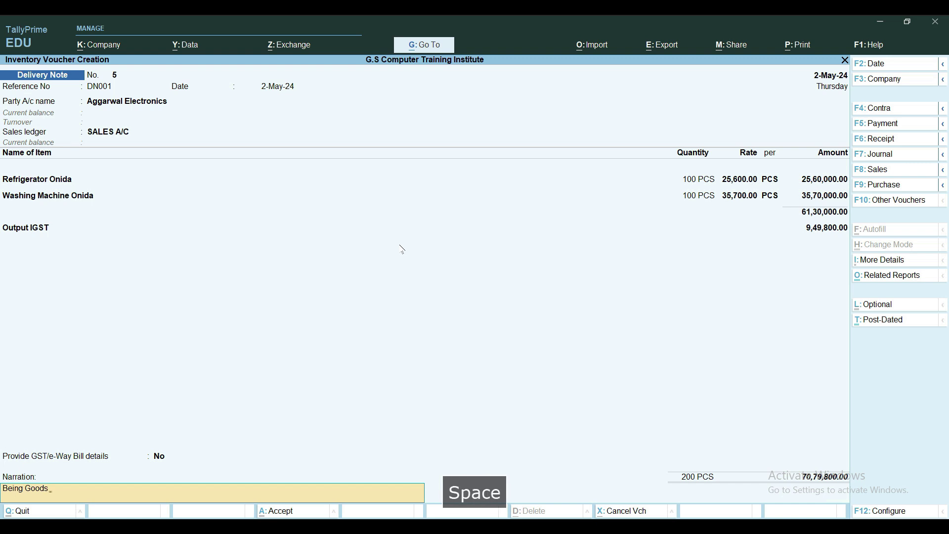
pyautogui.write('delivere')
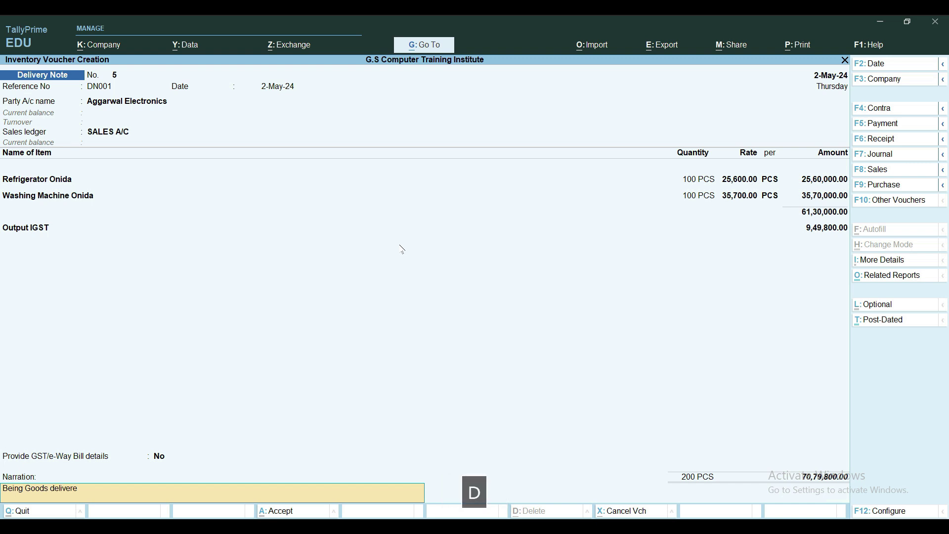
pyautogui.write('d to Aggarwal Ele')
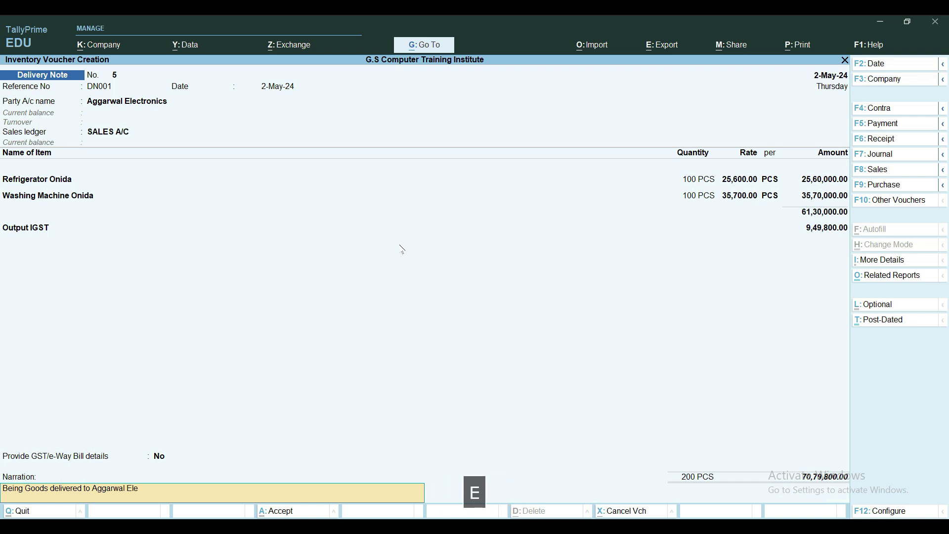
pyautogui.write('ctronics vide ')
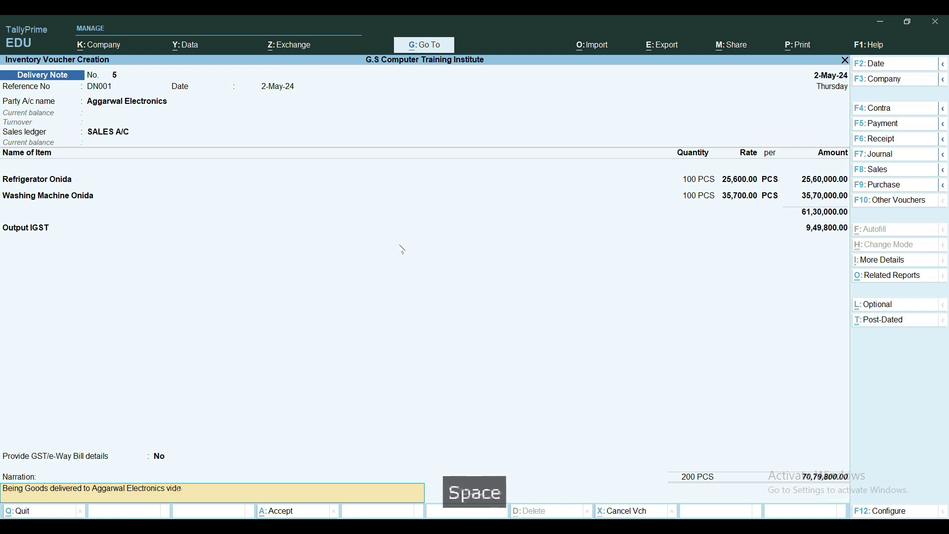
pyautogui.write('Ref no. DN001 dated 2')
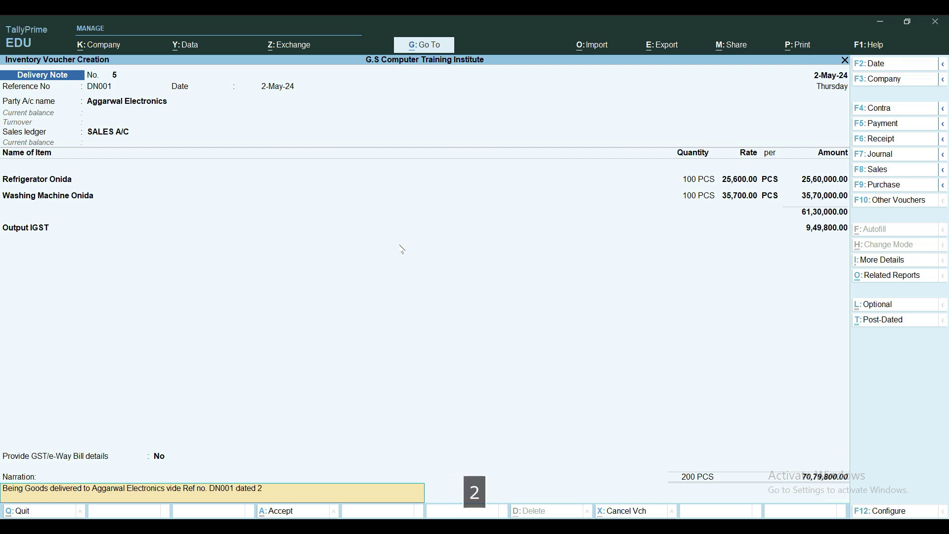
pyautogui.write('.5.2024')
# Accept the delivery note and decline sending its voucher details for e-Way Bill generation
pyautogui.press('Return')
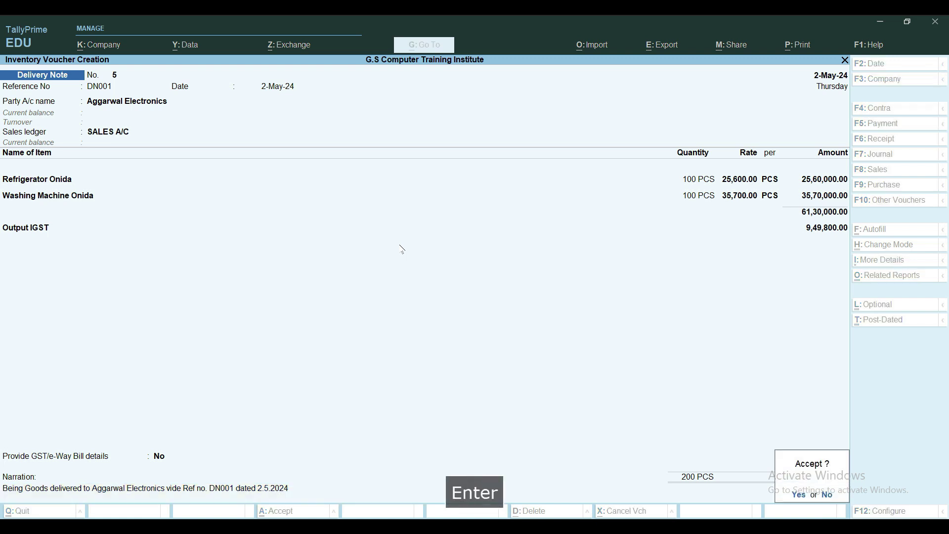
pyautogui.press('y')
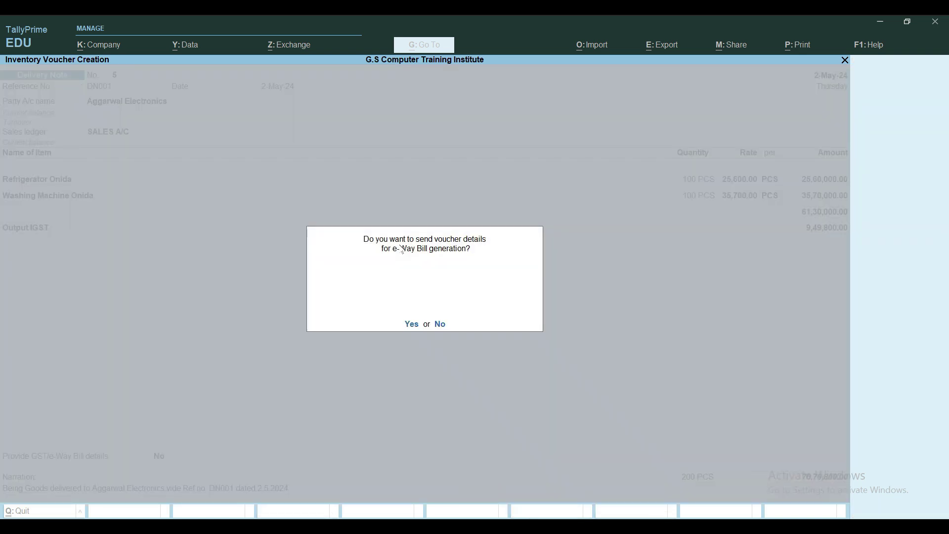
pyautogui.press('n')
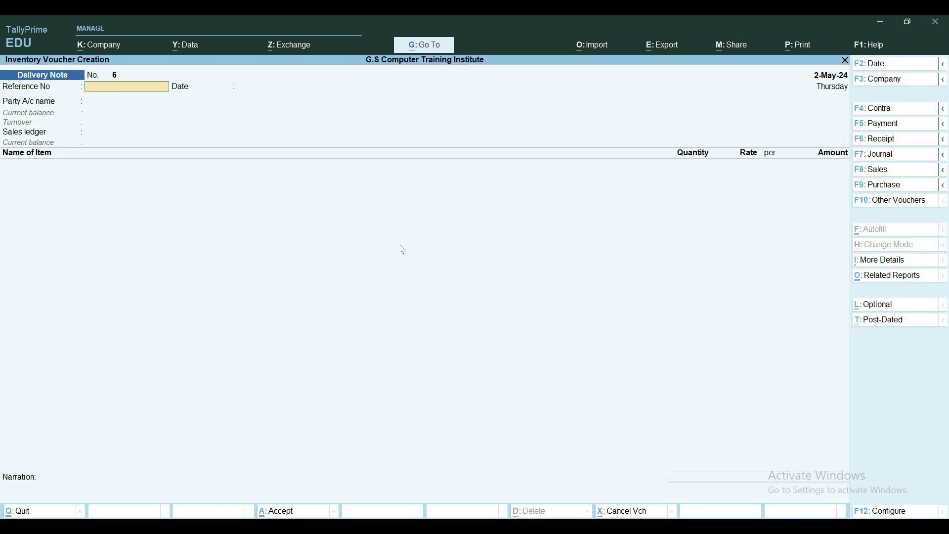
# Reopen the previously saved delivery note to check its entries, and return to the Gateway of Tally
pyautogui.press('pageup')
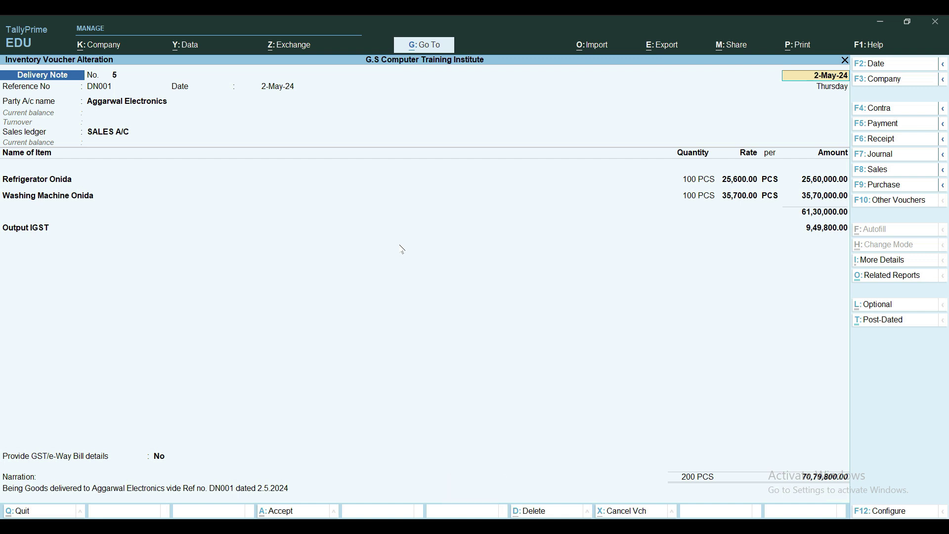
pyautogui.press('Escape')
pyautogui.press('Escape')
pyautogui.press('Escape')
pyautogui.press('Escape')
pyautogui.press('Escape')
pyautogui.press('Escape')
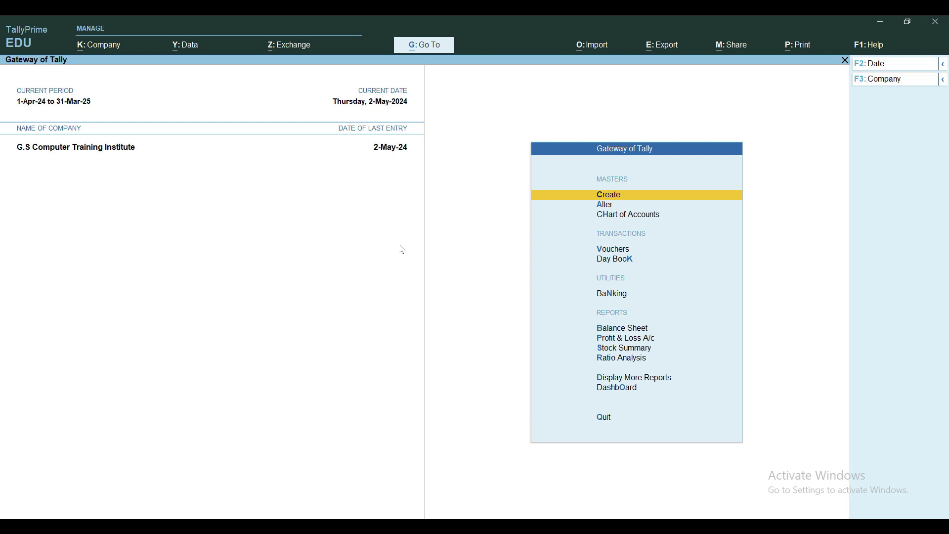
# Review the May delivery note voucher from the Delivery Note Register in the inventory books, and return to the Gateway of Tally
pyautogui.press('d')
pyautogui.press('i')
pyautogui.press('d')
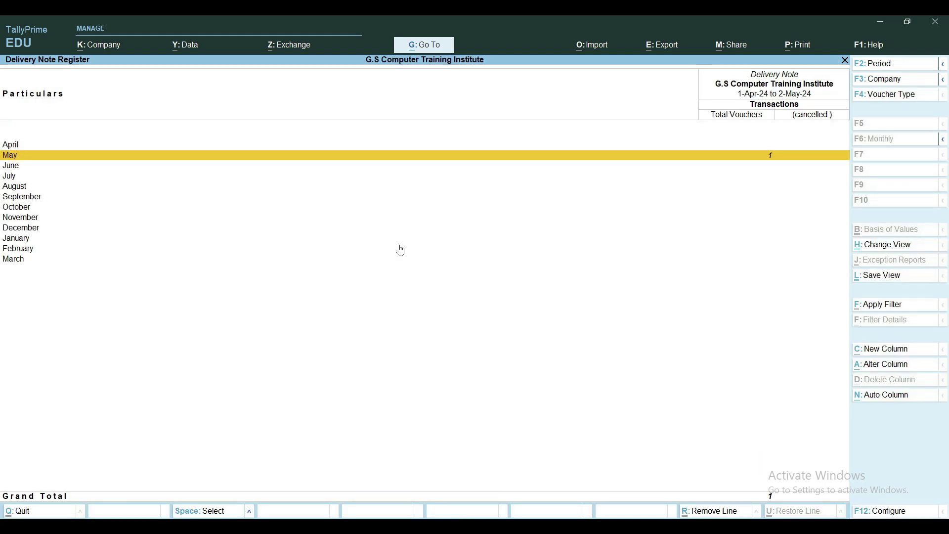
pyautogui.press('Return')
pyautogui.press('Return')
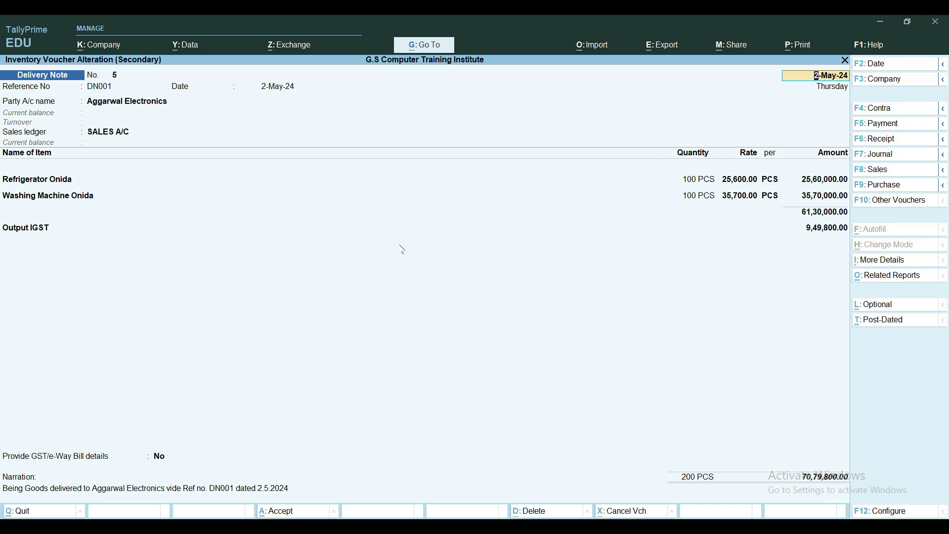
pyautogui.press('Escape')
pyautogui.press('Escape')
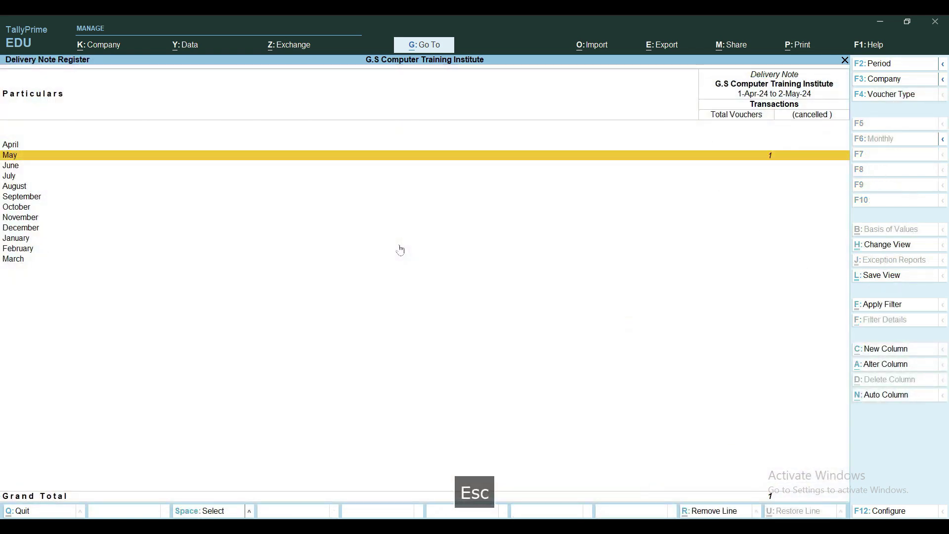
pyautogui.press('Escape')
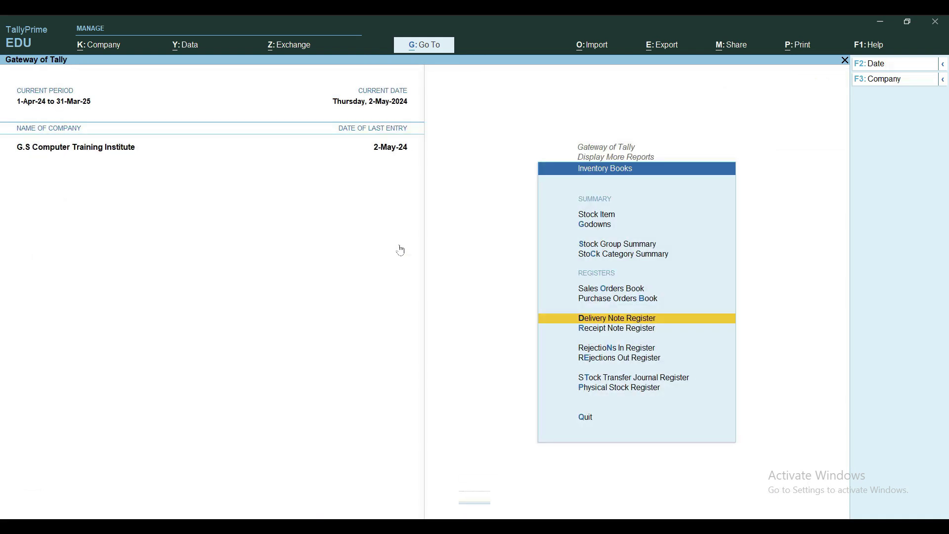
pyautogui.press('Escape')
pyautogui.press('Escape')
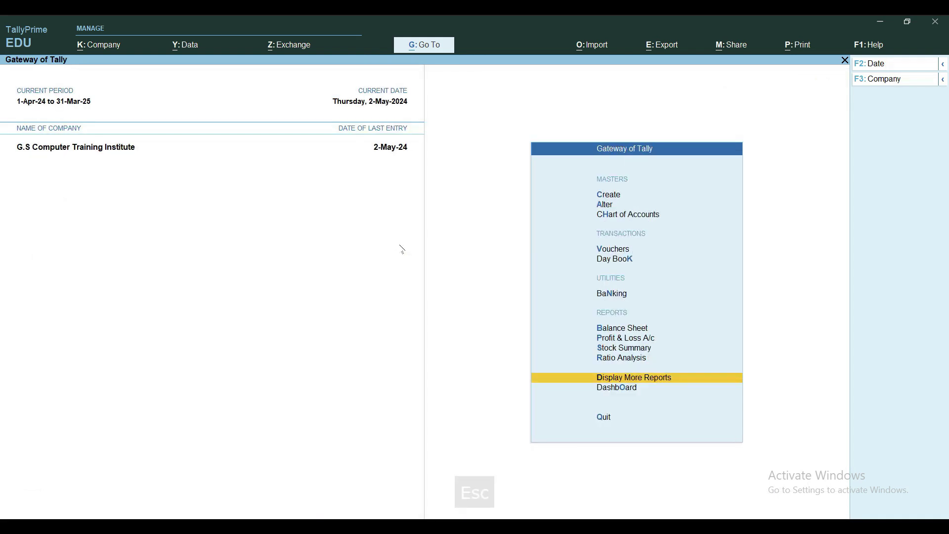
# Check all orders under Sales Order Outstandings with the period extended to 31-Mar-25, and return to the Gateway of Tally
pyautogui.press('o')
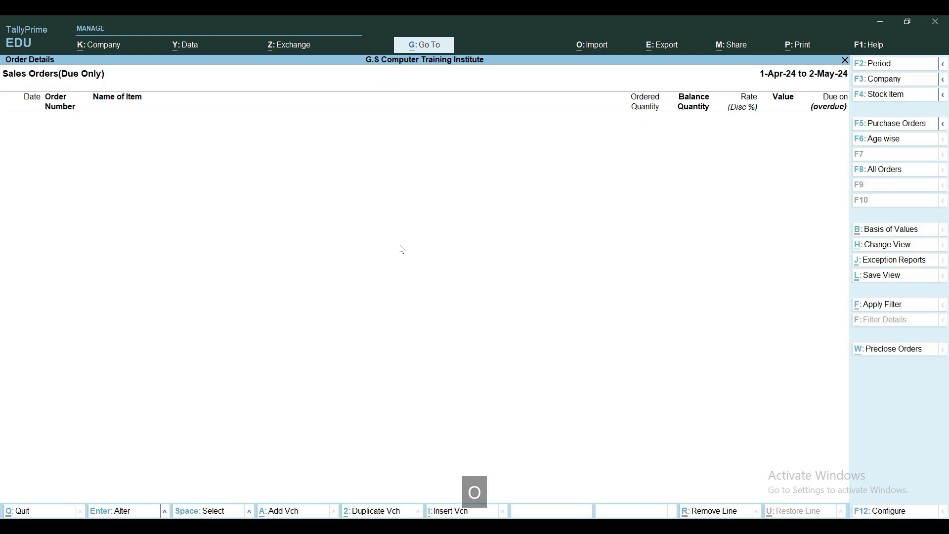
pyautogui.hotkey('alt', 'F2')
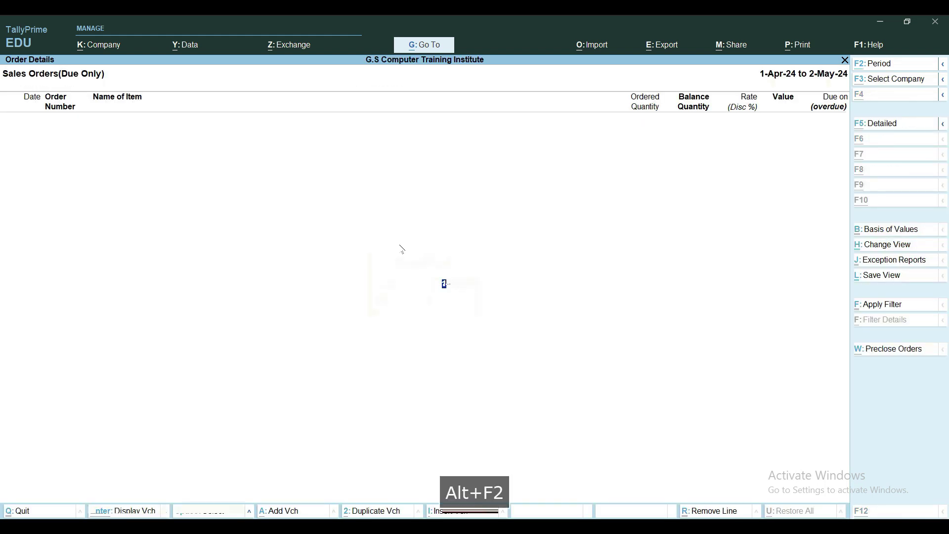
pyautogui.press('Return')
pyautogui.write('m')
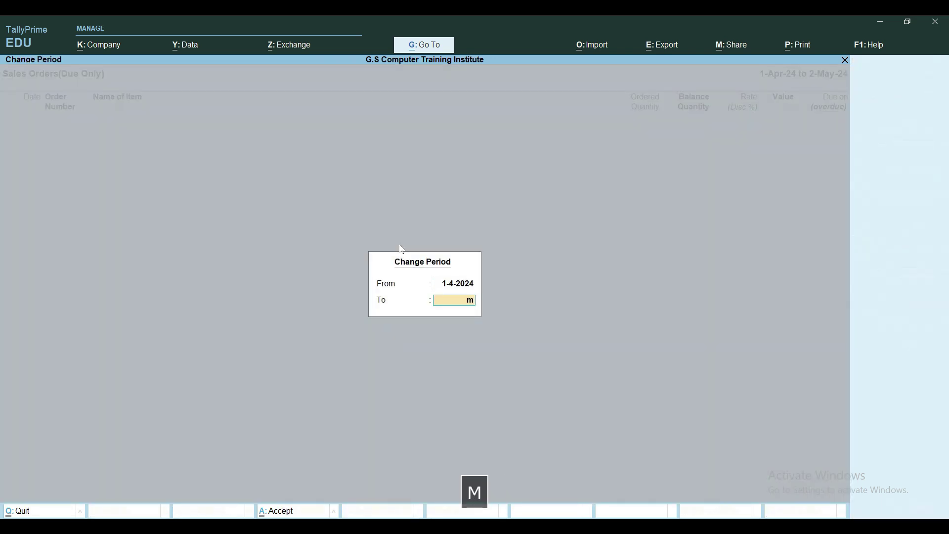
pyautogui.press('Return')
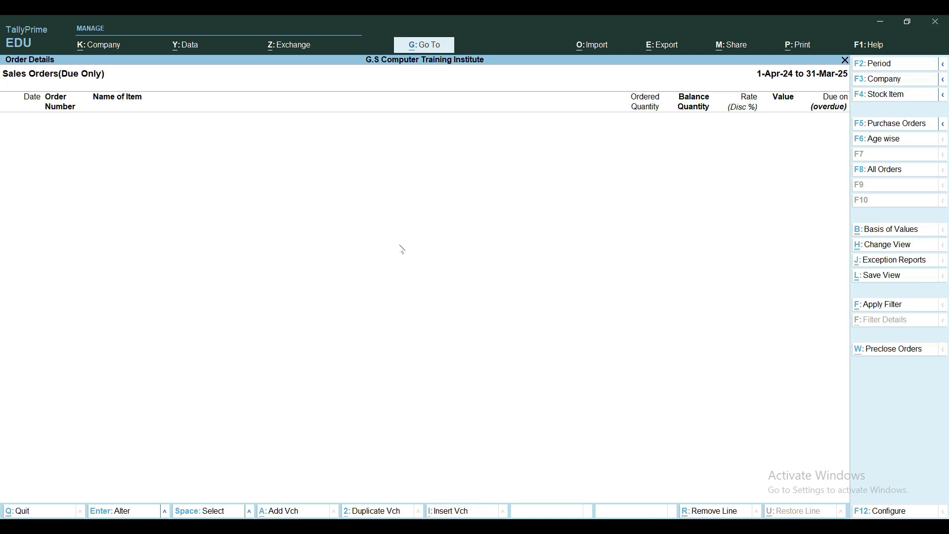
pyautogui.press('Escape')
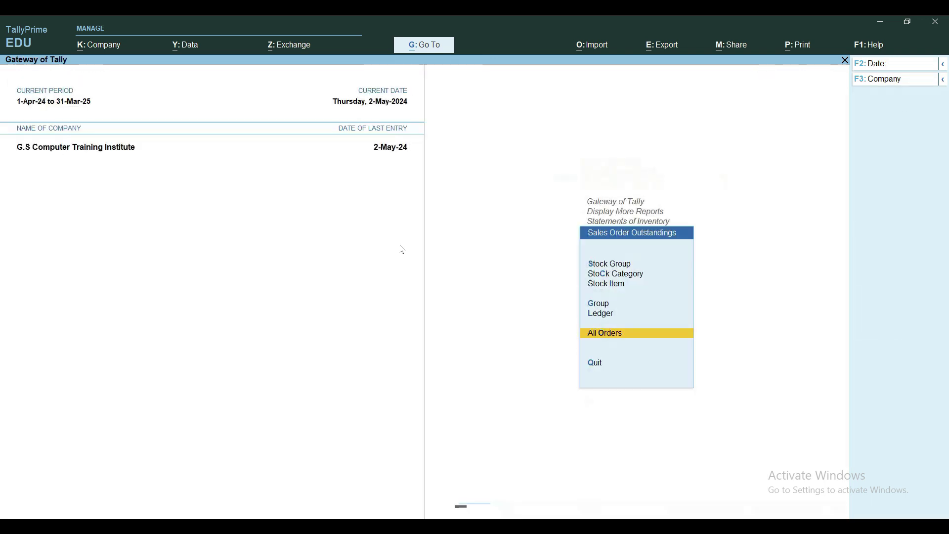
pyautogui.press('Escape')
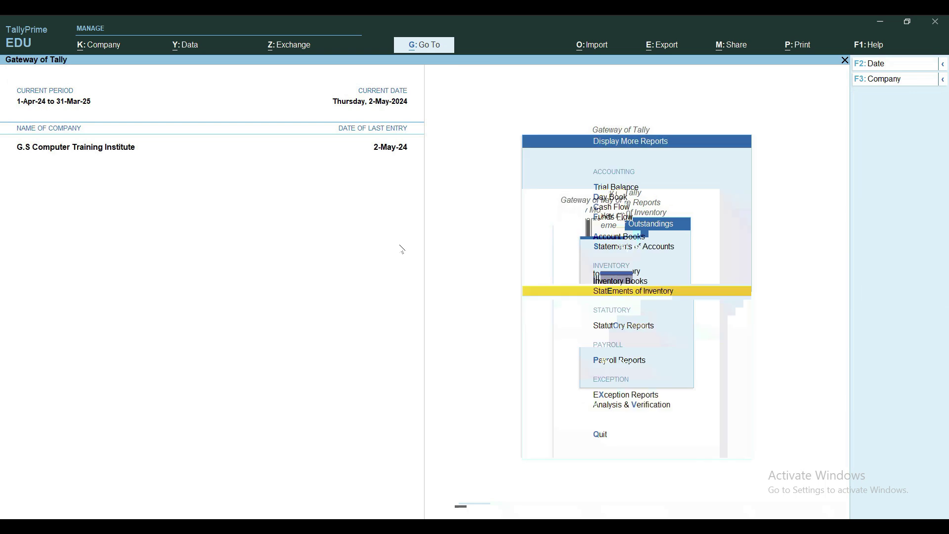
pyautogui.press('Escape')
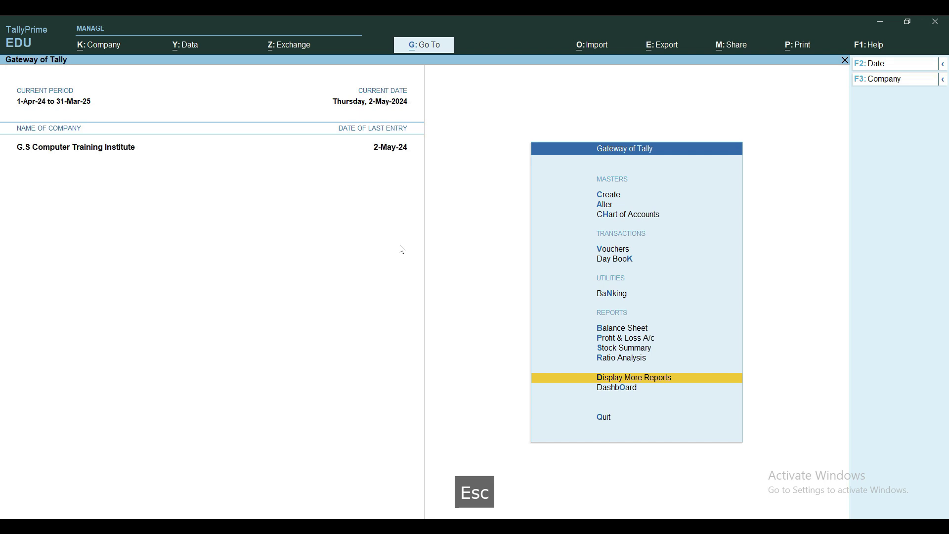
# View the May sales order vouchers in the Sales Orders Book
pyautogui.press('o')
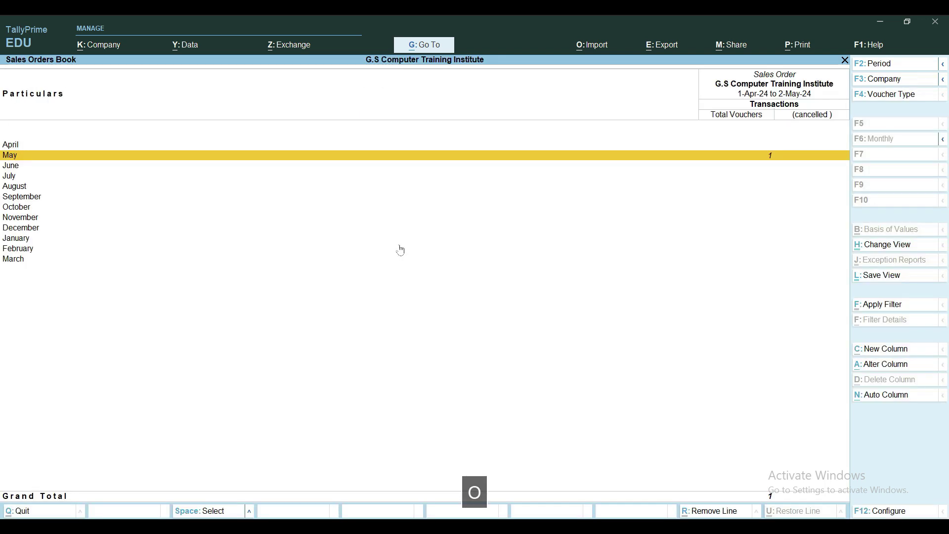
pyautogui.press('Return')
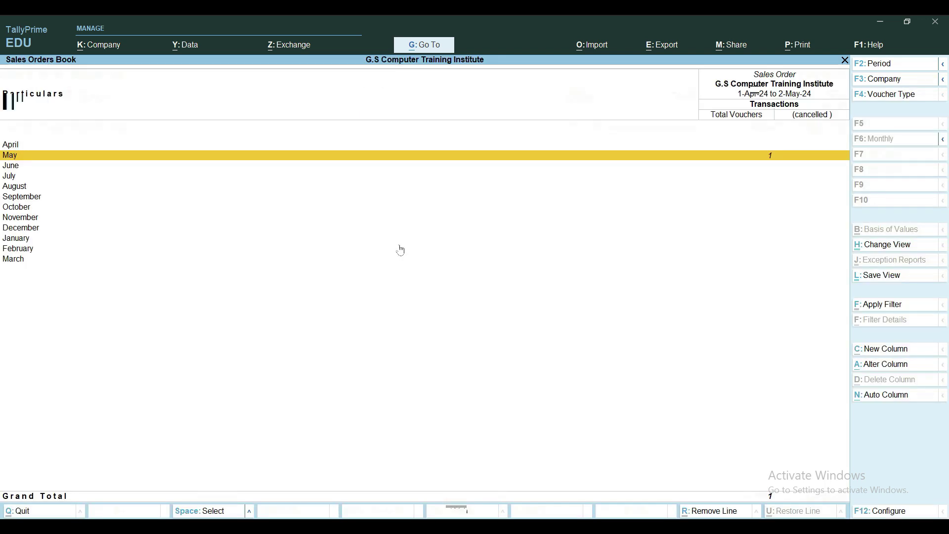
pyautogui.press('Escape')
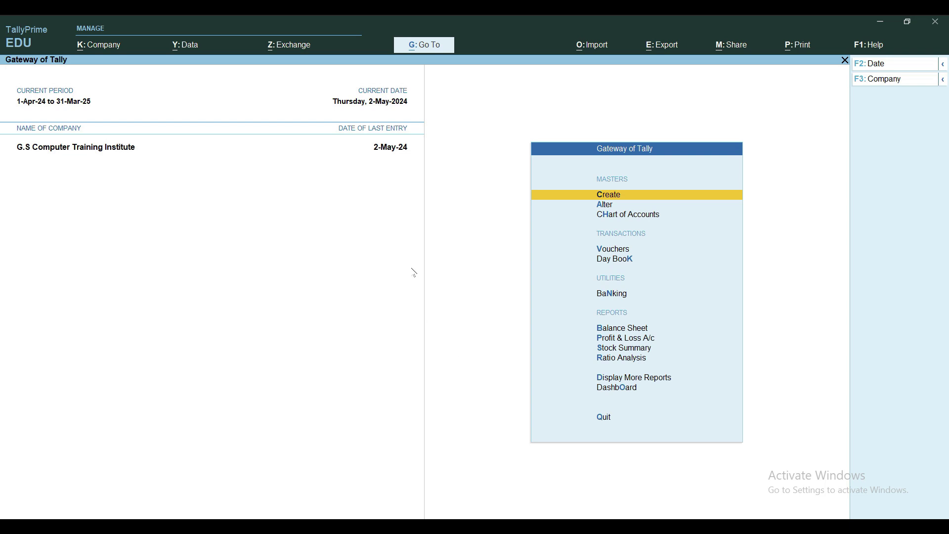
# Recheck the outstanding sales orders for all orders from 1-Apr-24 to 31-Mar-25, and go back to the Gateway of Tally
pyautogui.press('d')
pyautogui.press('v')
pyautogui.press('l')
pyautogui.press('o')
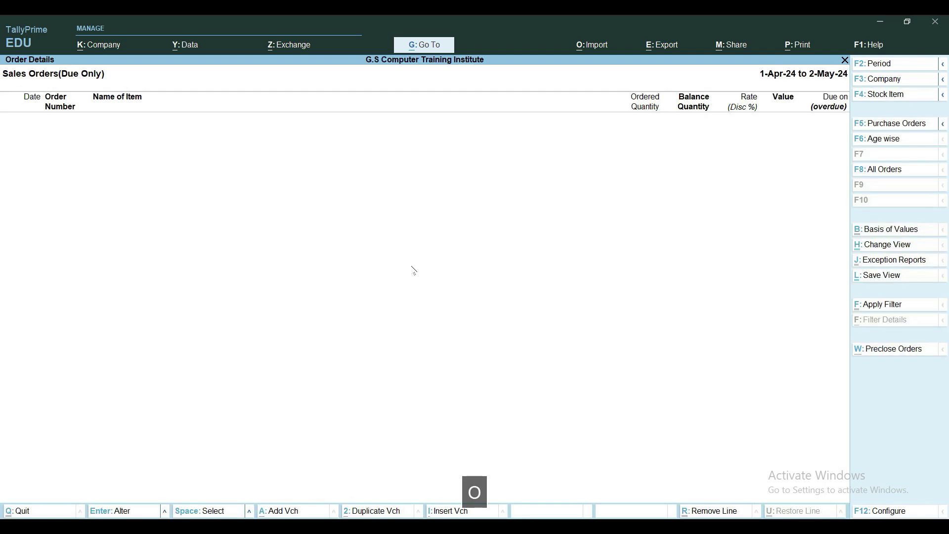
pyautogui.hotkey('alt', 'F2')
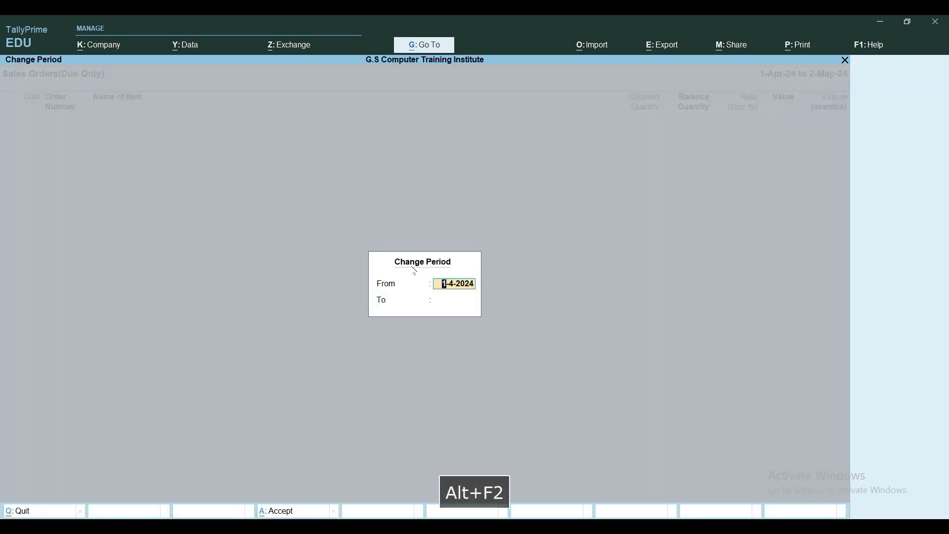
pyautogui.press('Return')
pyautogui.write('m')
pyautogui.press('Return')
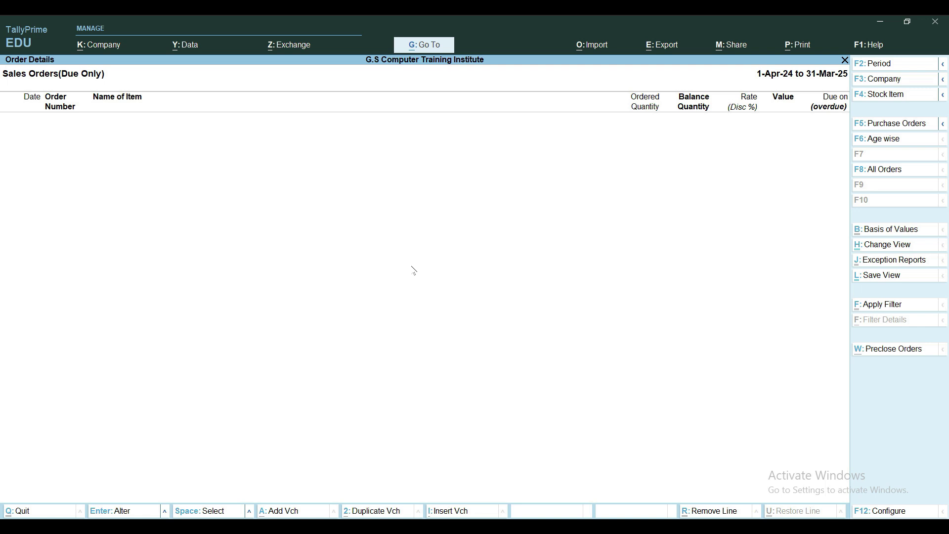
pyautogui.press('Escape')
pyautogui.press('Escape')
pyautogui.press('Escape')
pyautogui.press('Escape')
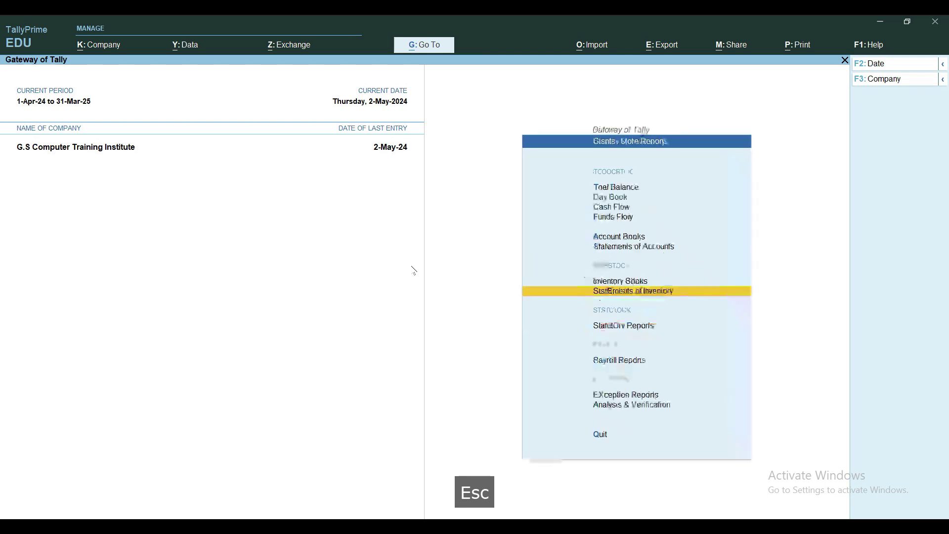
pyautogui.press('Escape')
pyautogui.press('Escape')
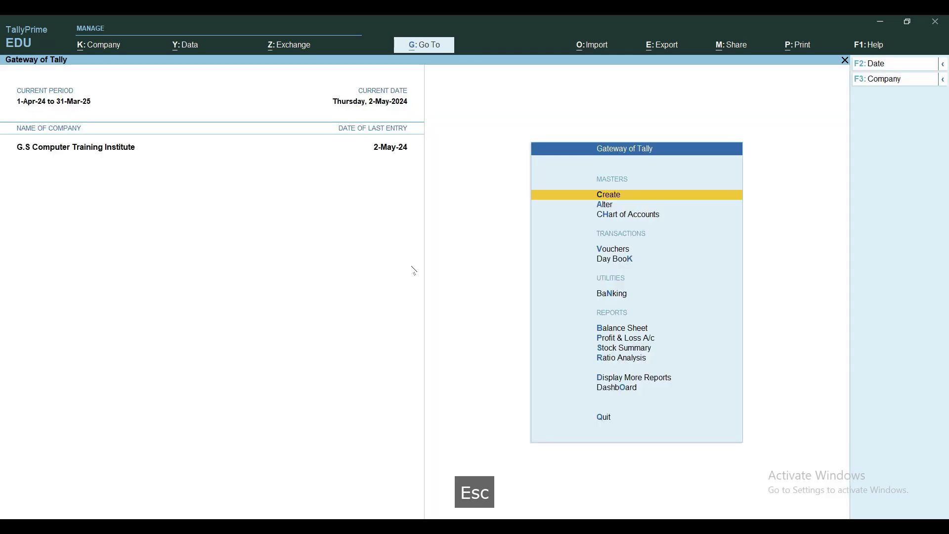
# Open the Refrigerator Onida delivery note from May in the Delivery Note Register for review, and return to the Gateway of Tally
pyautogui.press('d')
pyautogui.press('i')
pyautogui.press('d')
pyautogui.press('Return')
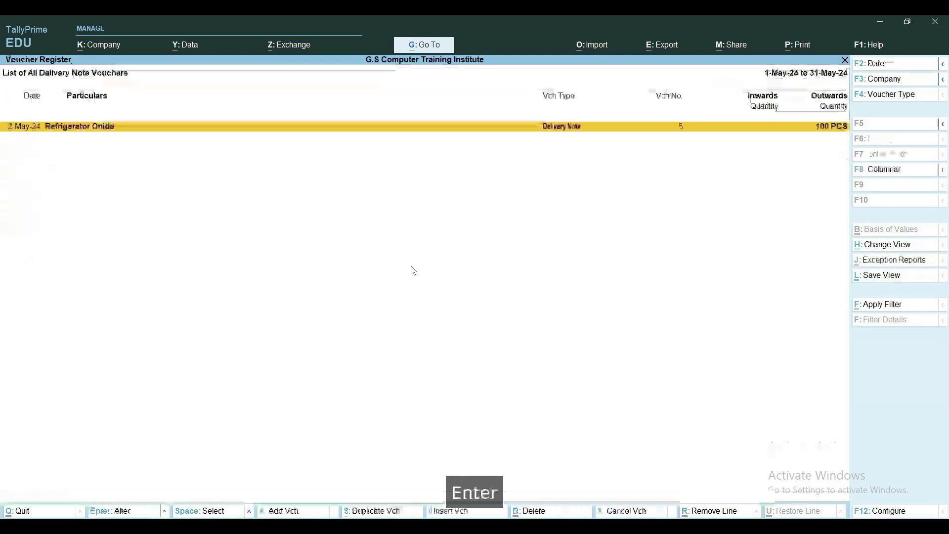
pyautogui.press('Return')
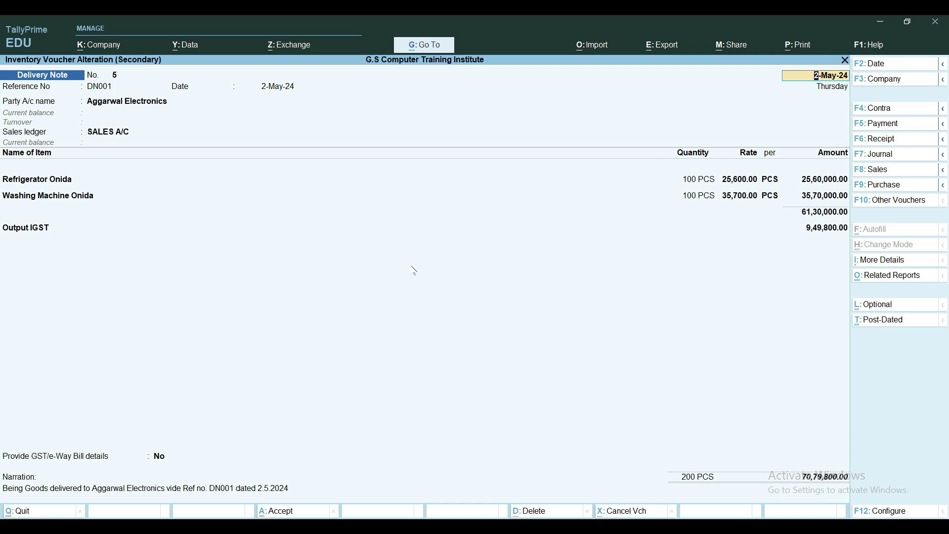
pyautogui.press('Escape')
pyautogui.press('Escape')
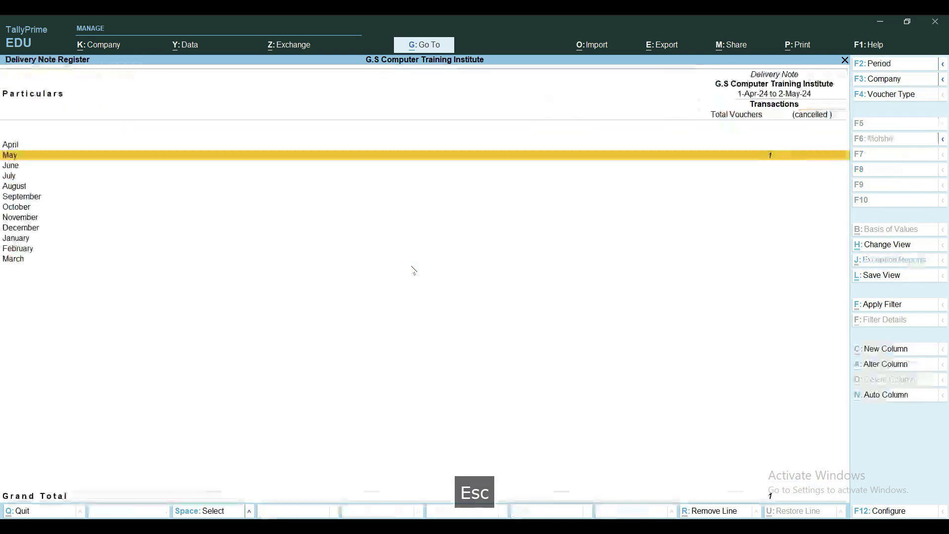
pyautogui.press('Escape')
pyautogui.press('Escape')
pyautogui.press('Escape')
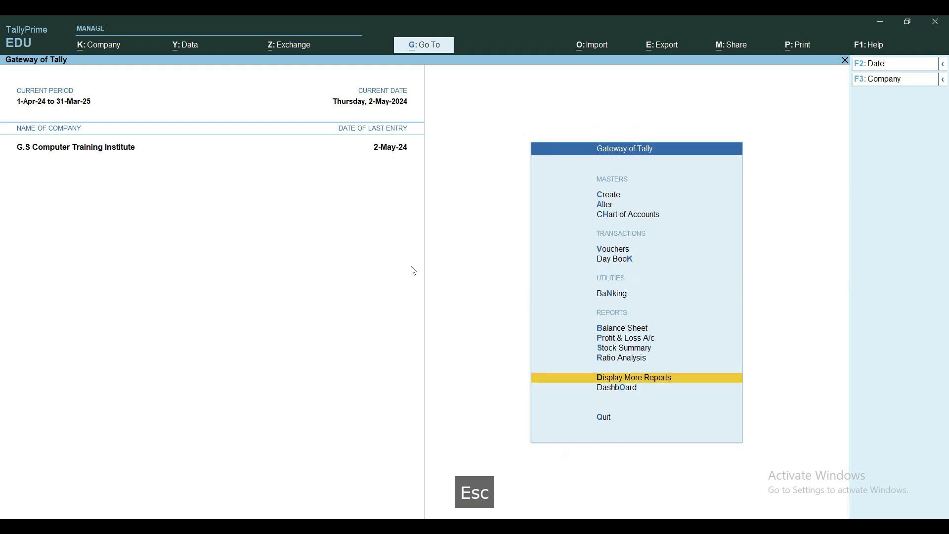
# View the May sales order vouchers in the Sales Orders Book, and return to the Gateway of Tally
pyautogui.press('Return')
pyautogui.press('i')
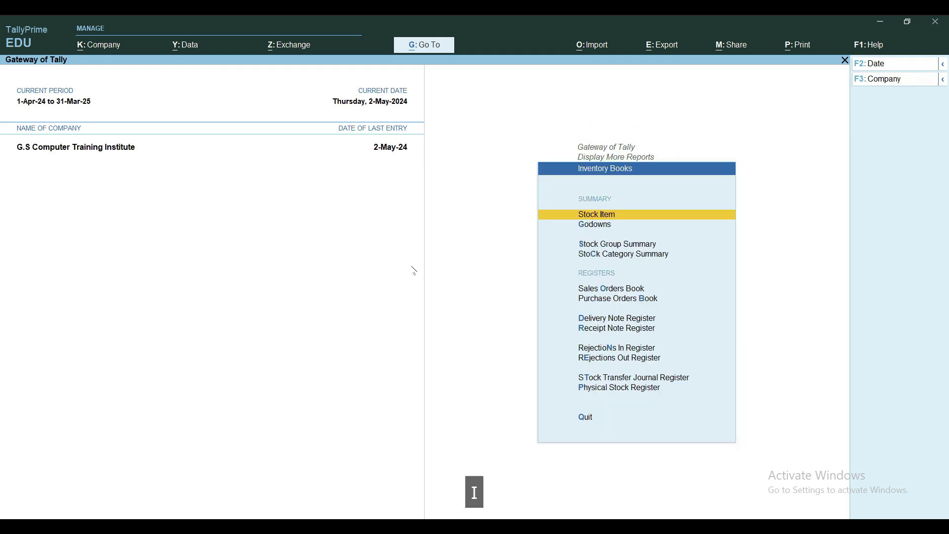
pyautogui.press('o')
pyautogui.press('Return')
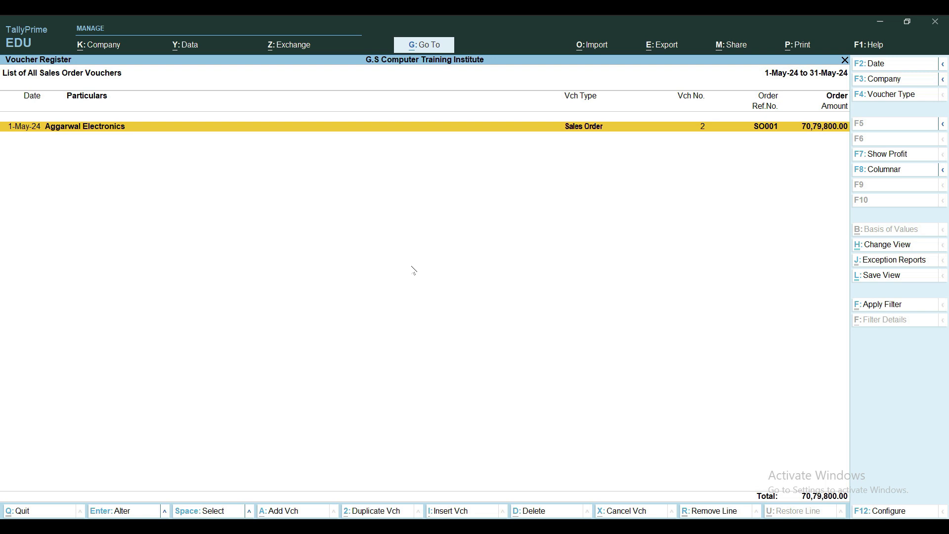
pyautogui.press('Escape')
pyautogui.press('Escape')
pyautogui.press('Escape')
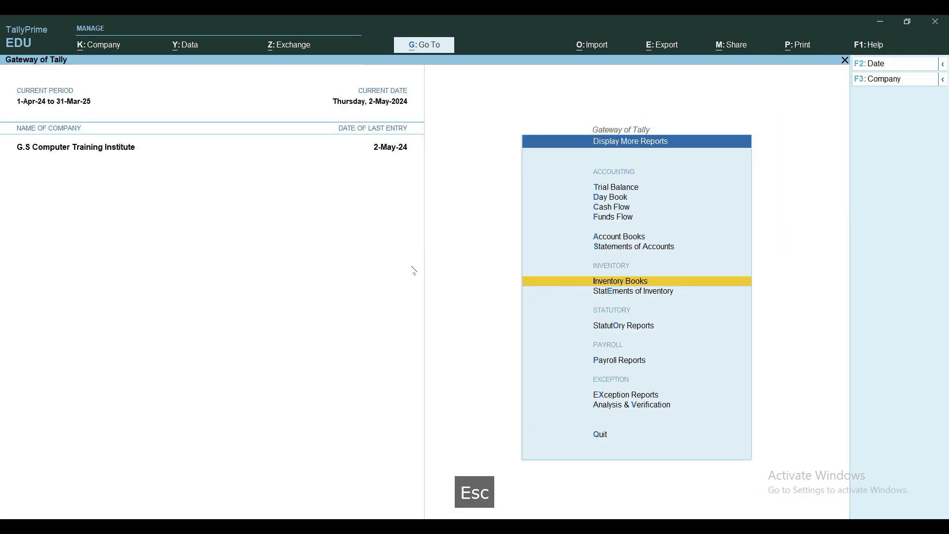
pyautogui.press('Escape')
pyautogui.press('Escape')
pyautogui.press('Escape')
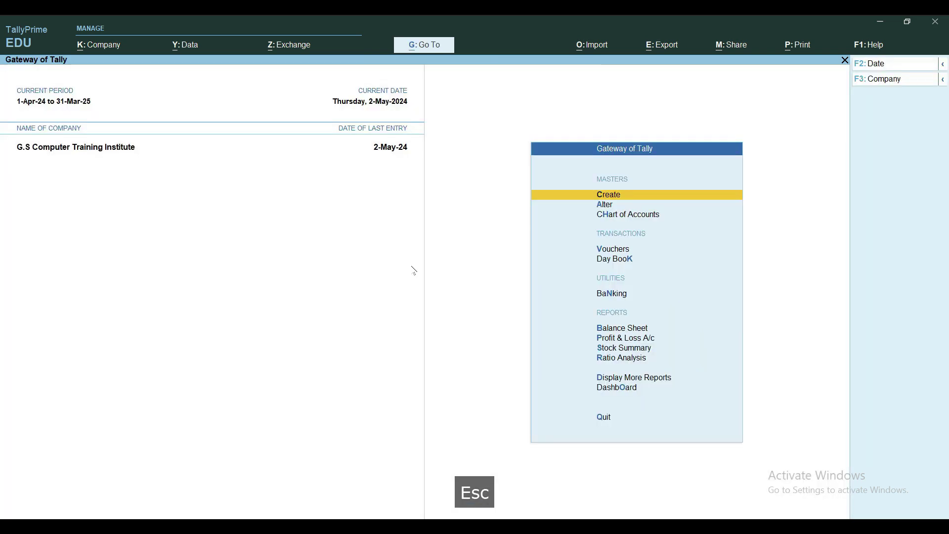
# Start a Rejections In voucher and set its date to 1-Jun-24
pyautogui.press('v')
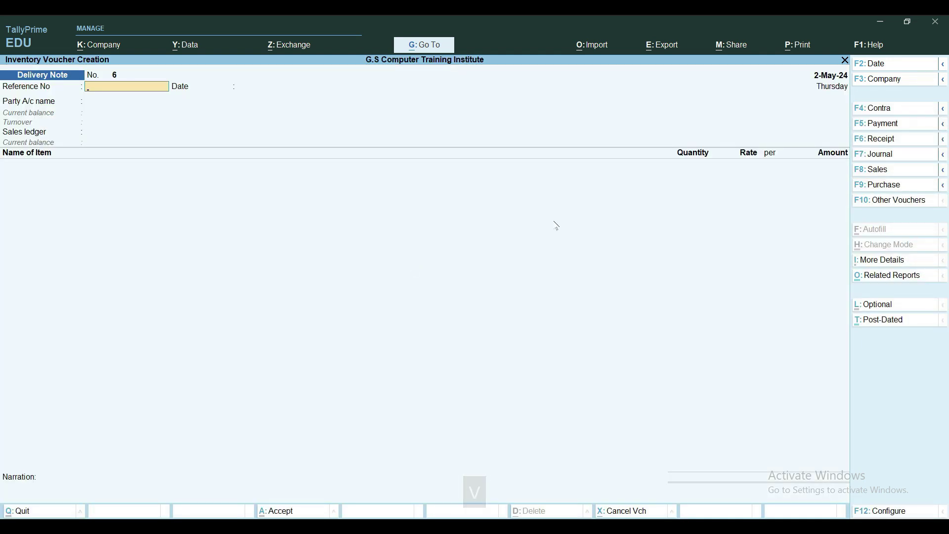
pyautogui.click(885, 203)
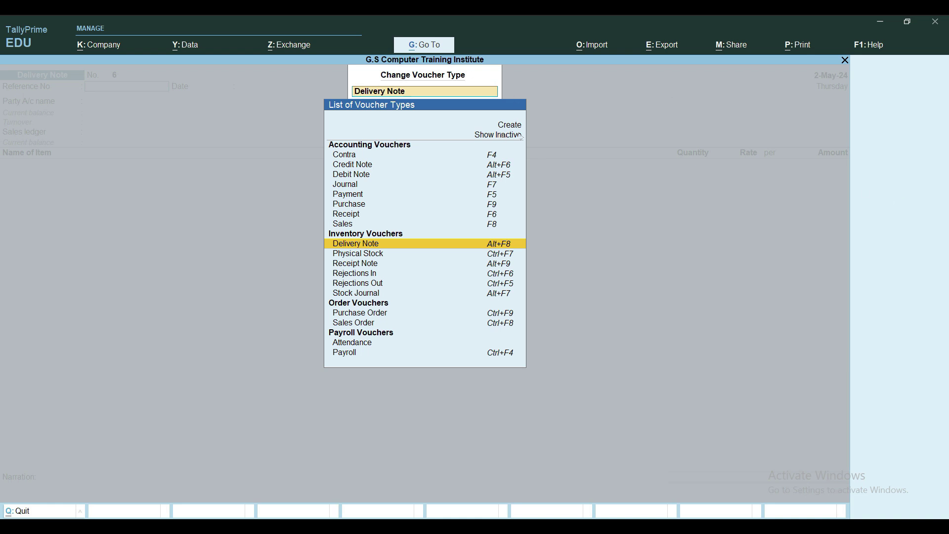
pyautogui.press('Return')
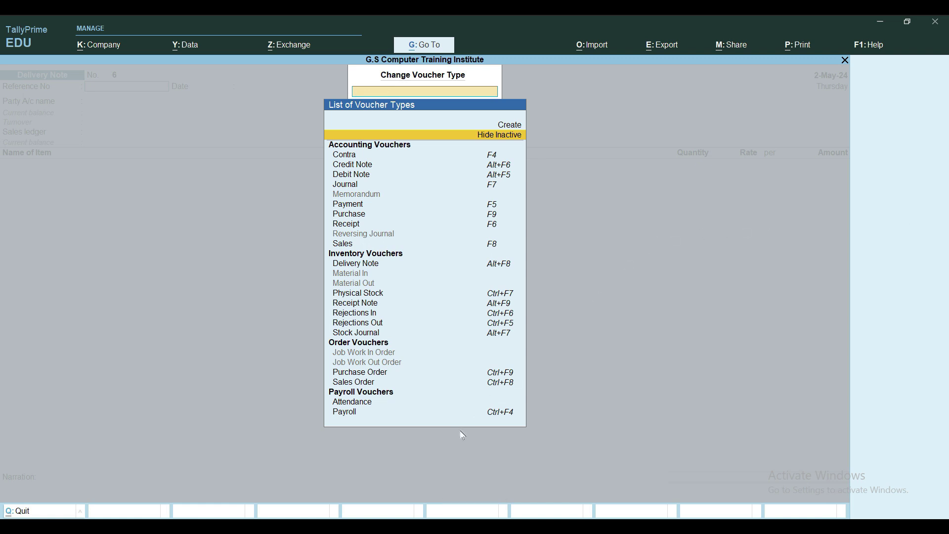
pyautogui.click(380, 317)
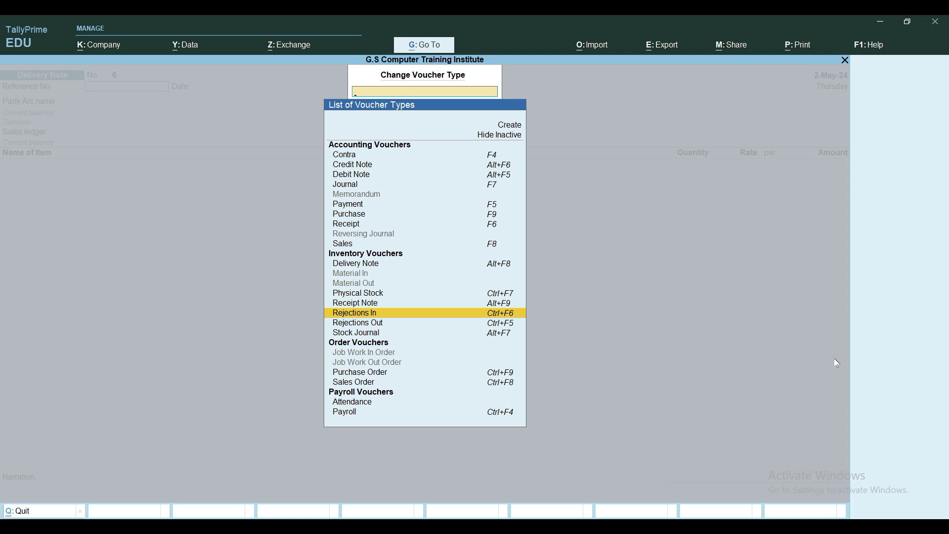
pyautogui.press('Return')
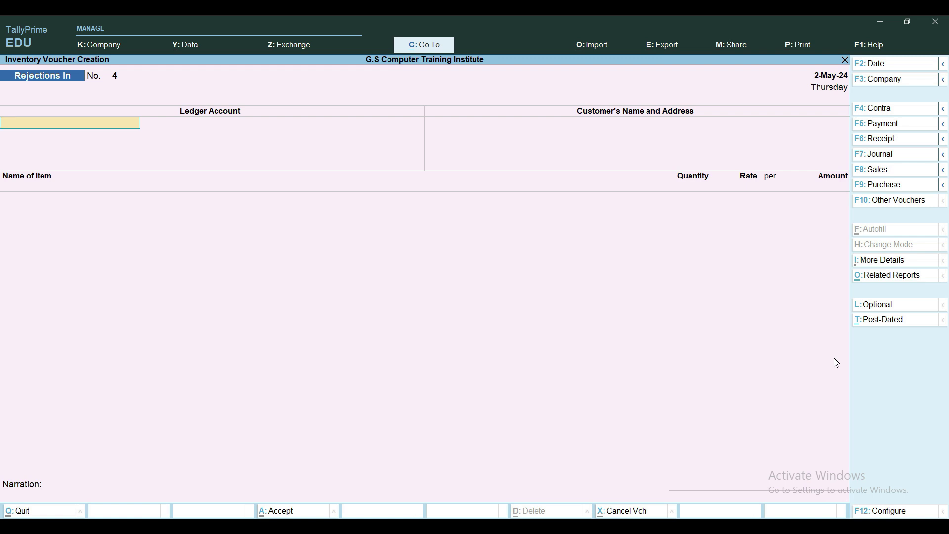
pyautogui.hotkey('ctrl', 'F6')
pyautogui.press('F2')
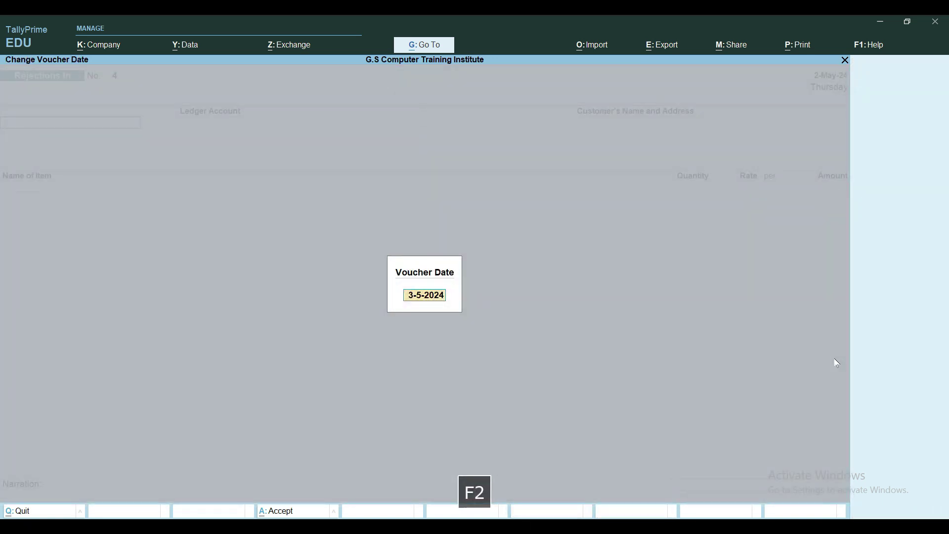
pyautogui.write('1.6')
pyautogui.press('Return')
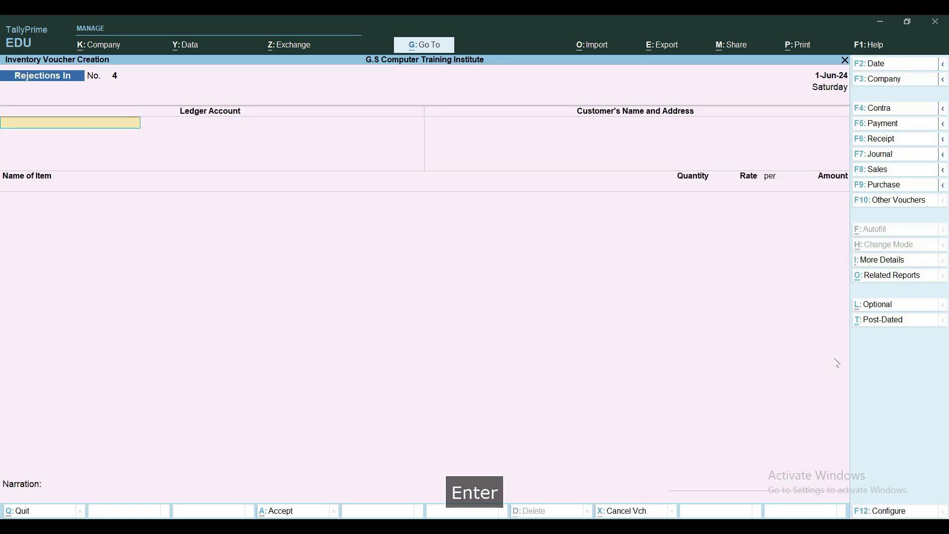
# Set Aggarwal Electronics as the ledger account of the Rejections In voucher, keeping the default customer details
pyautogui.write('Ag')
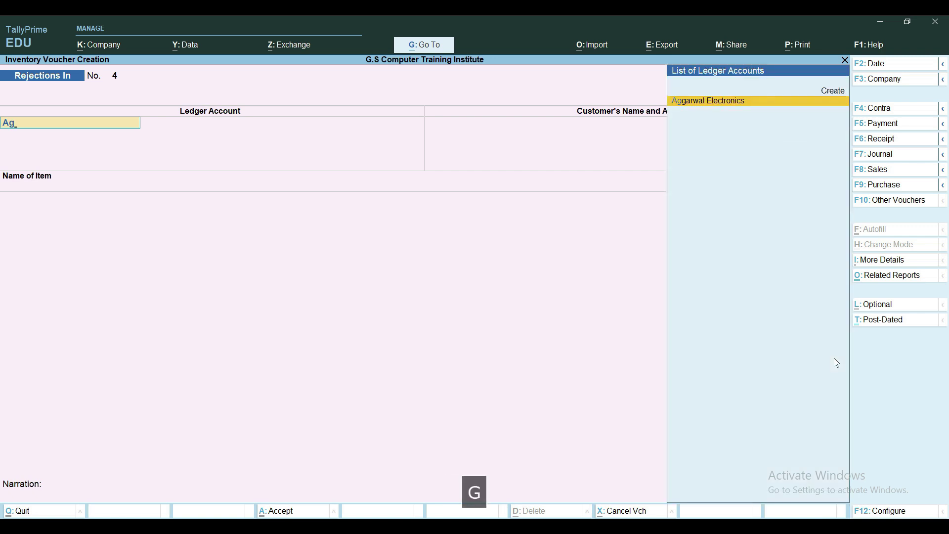
pyautogui.press('Return')
pyautogui.press('Return')
pyautogui.press('Return')
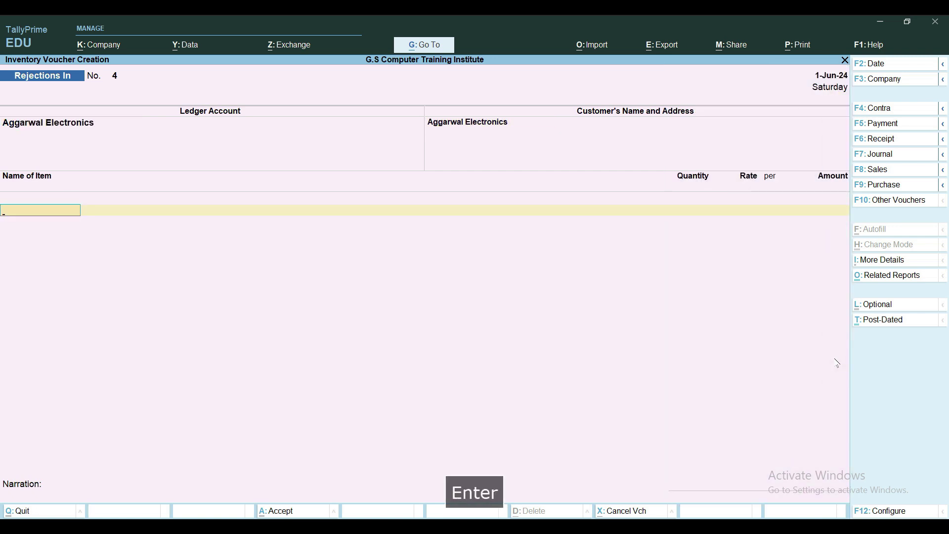
# Add Refrigerator Onida with tracking number DN001, 2 PCS from Main Location at the rate of 25,600.00
pyautogui.write('Re')
pyautogui.press('Return')
pyautogui.press('Down')
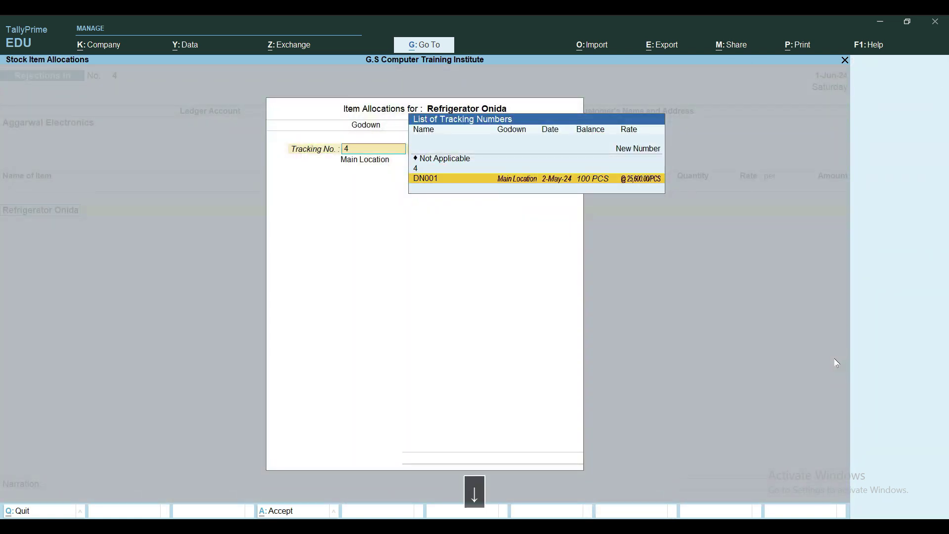
pyautogui.press('Return')
pyautogui.press('Return')
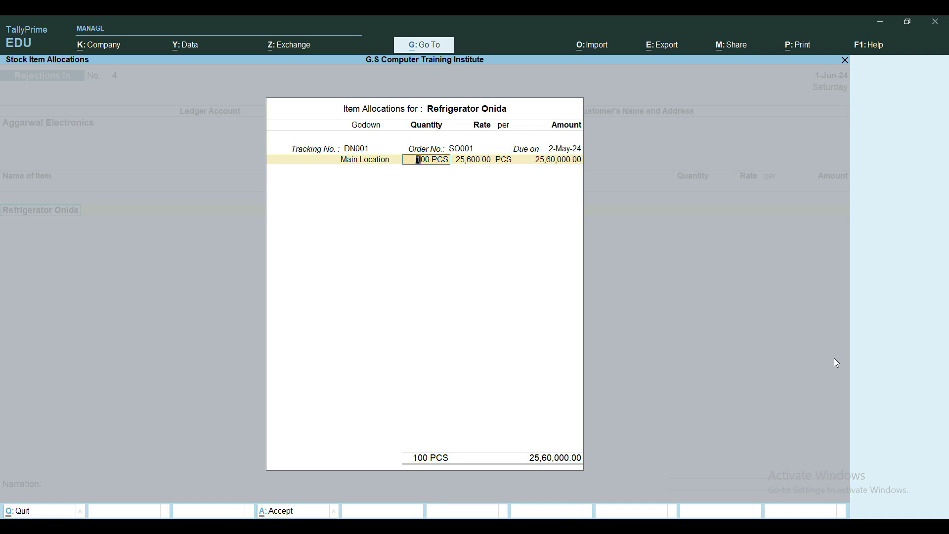
pyautogui.write('2')
pyautogui.press('Return')
pyautogui.press('Return')
pyautogui.press('Return')
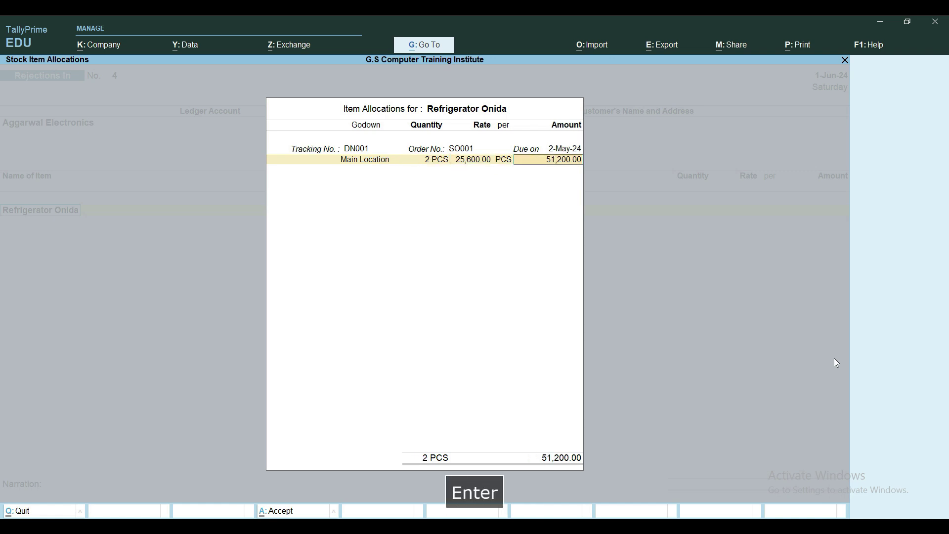
pyautogui.press('Return')
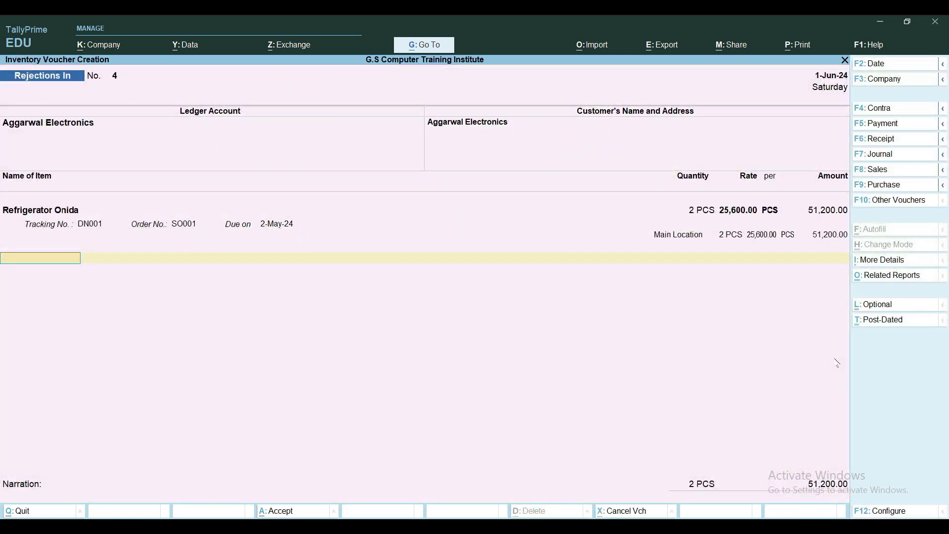
# Add Washing Machine Onida with tracking number DN001, 2 PCS from Main Location at the rate of 35,700.00
pyautogui.write('Was')
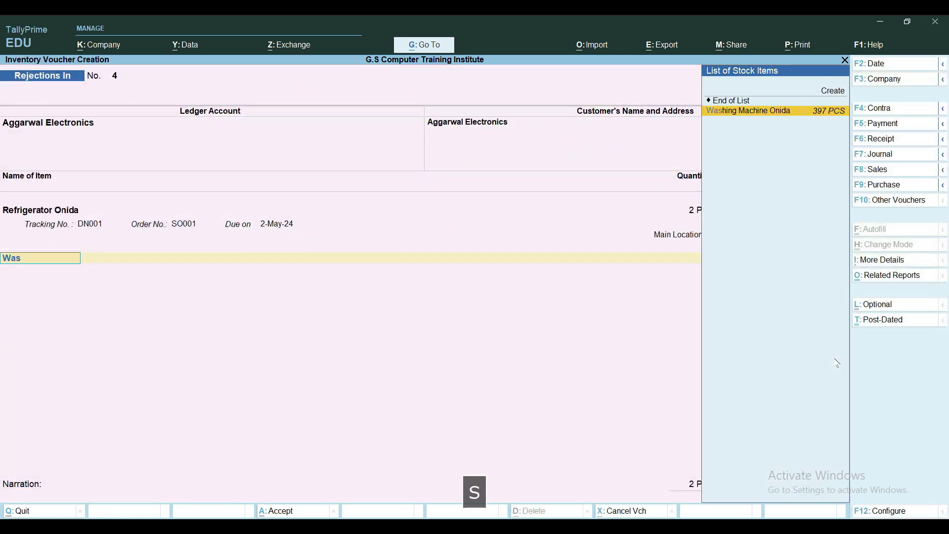
pyautogui.press('Return')
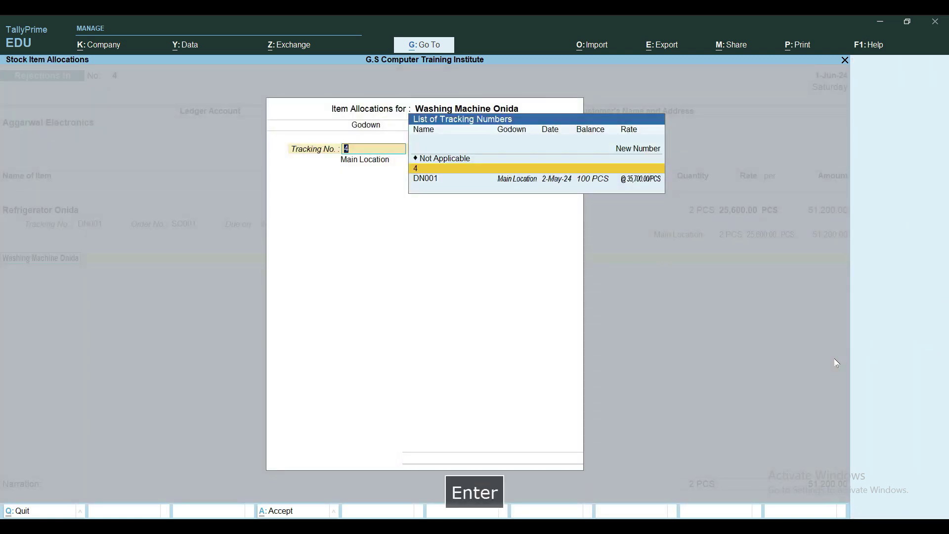
pyautogui.press('Down')
pyautogui.press('Return')
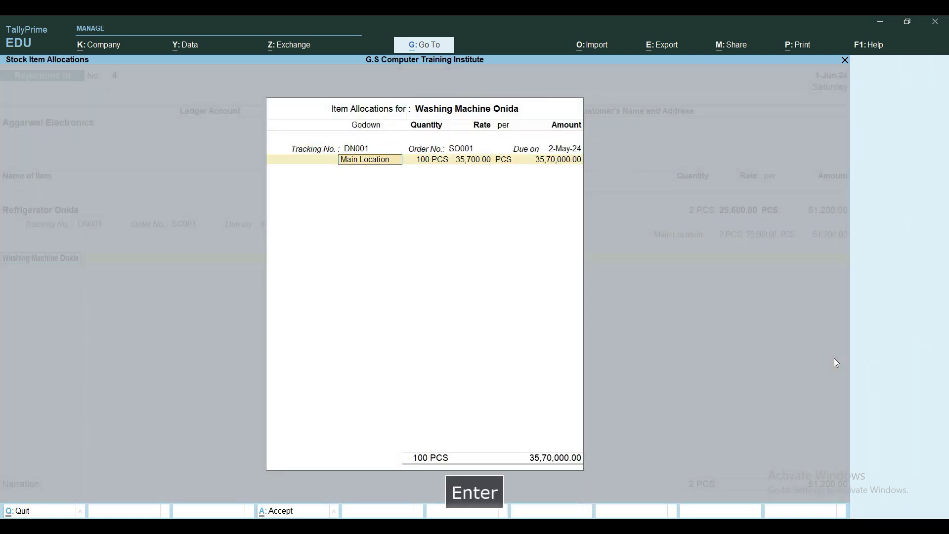
pyautogui.write('2')
pyautogui.press('Return')
pyautogui.press('Return')
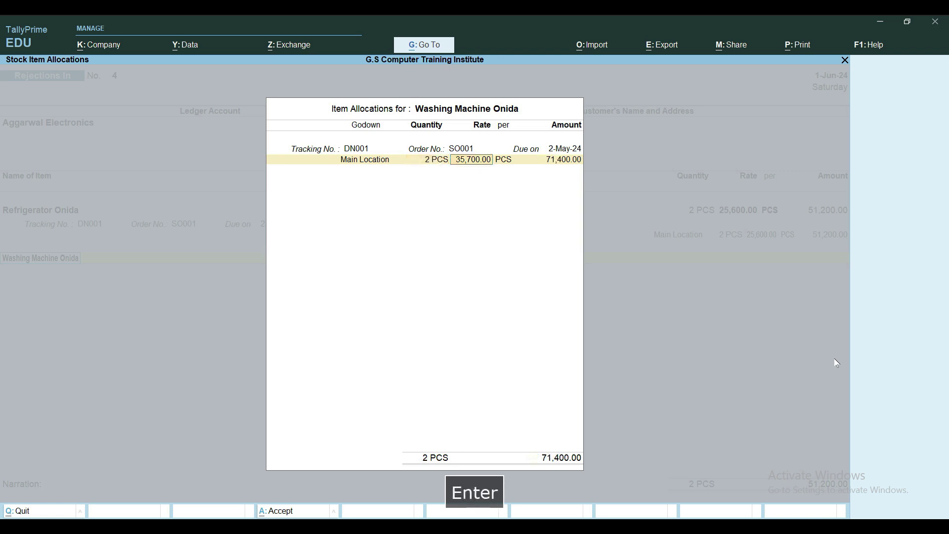
pyautogui.press('Return')
pyautogui.press('Return')
pyautogui.press('Return')
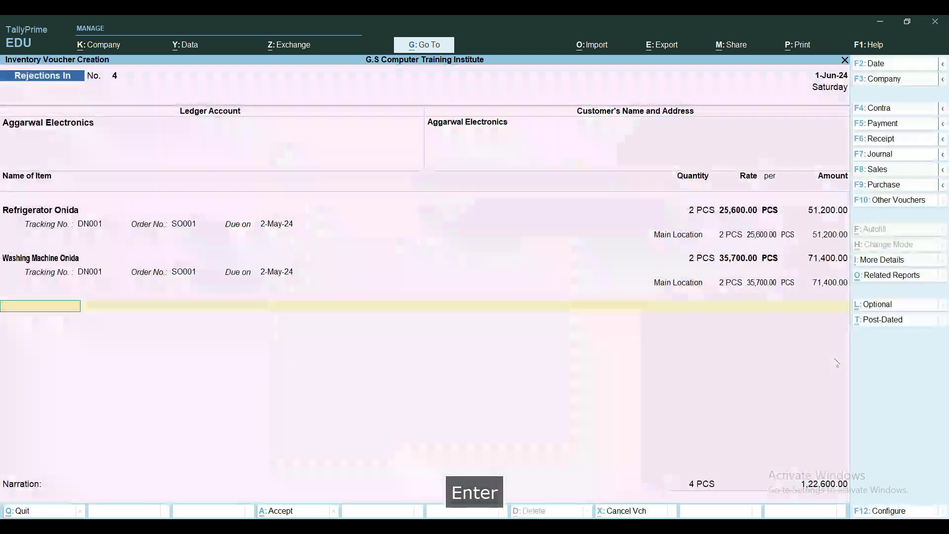
# Enter the narration "Being Goods Returned back to Scrap Godown vide ref no. REJin004 dated 1.66.2024" and save the Rejections In voucher
pyautogui.press('Return')
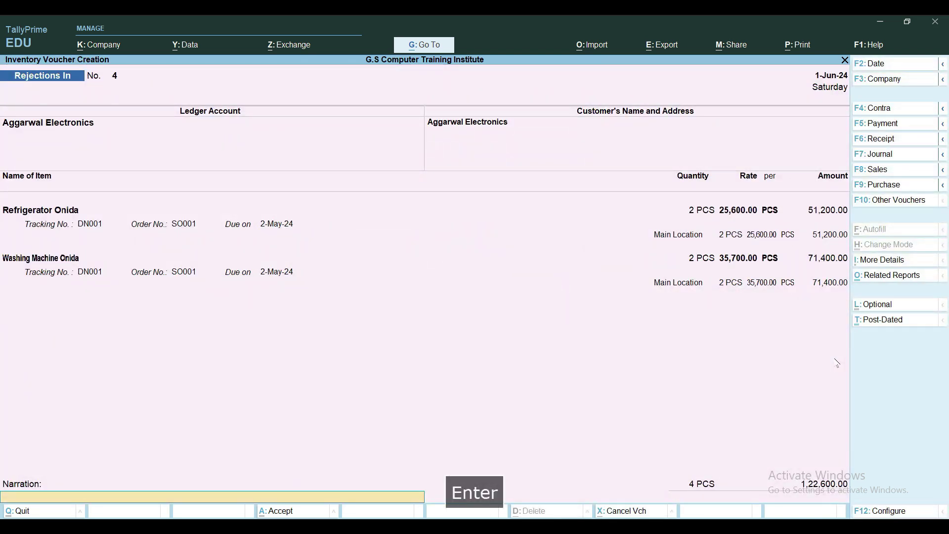
pyautogui.write('Being Goods ')
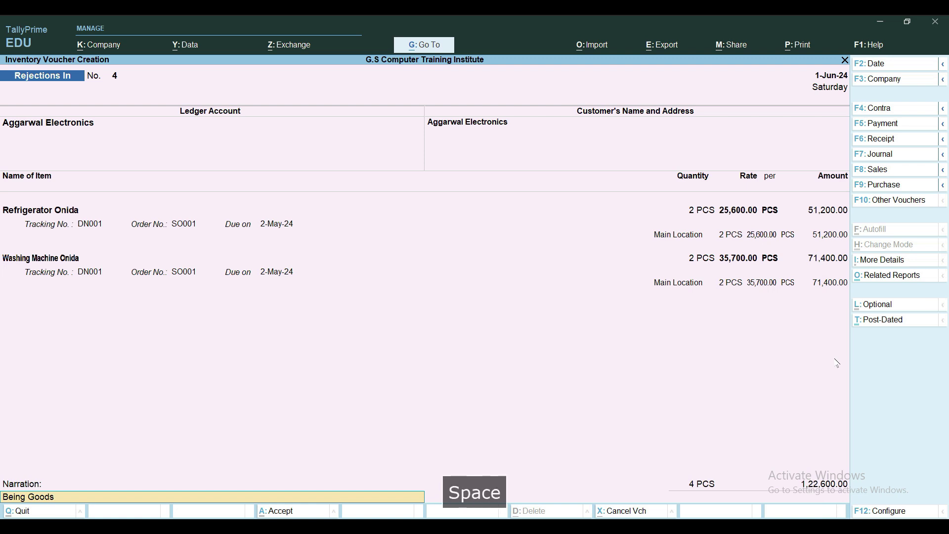
pyautogui.write('Retu')
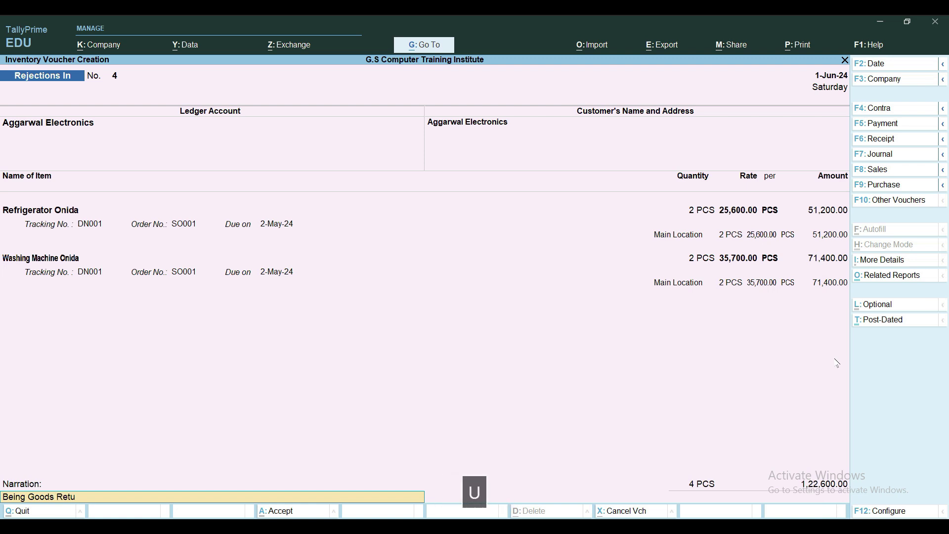
pyautogui.write('rned back to ')
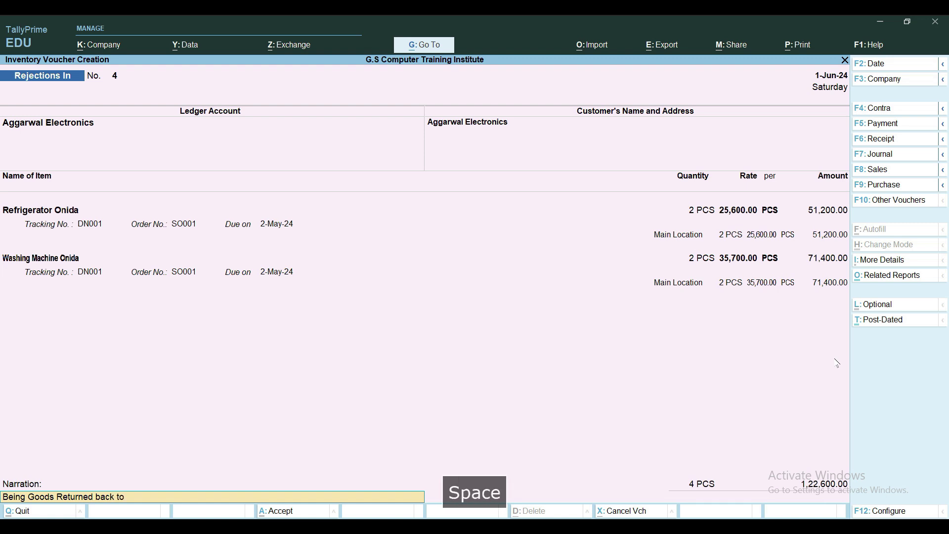
pyautogui.write('S')
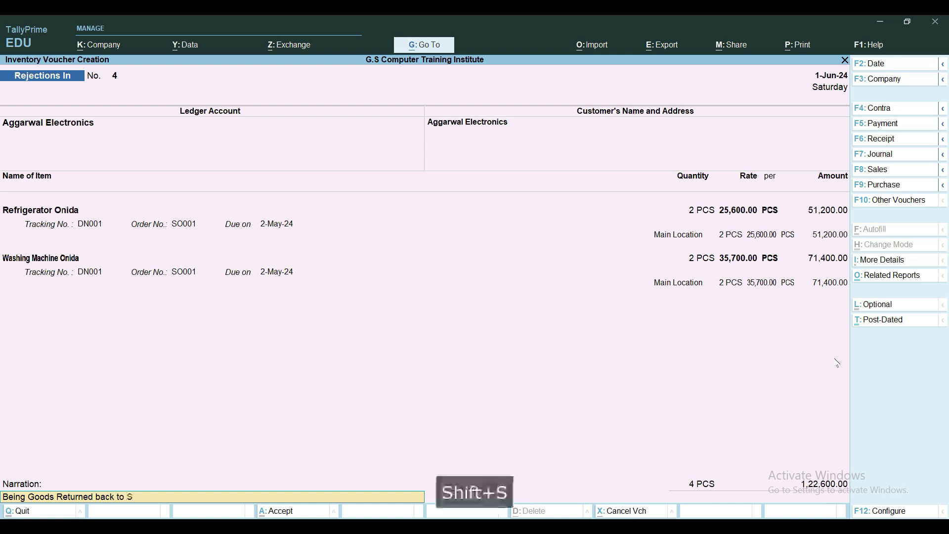
pyautogui.write('crap G')
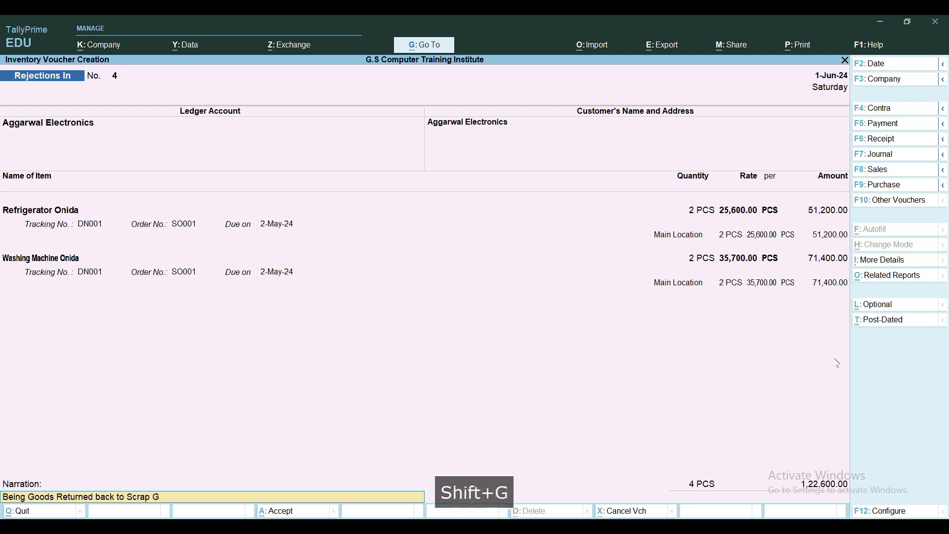
pyautogui.write('odown')
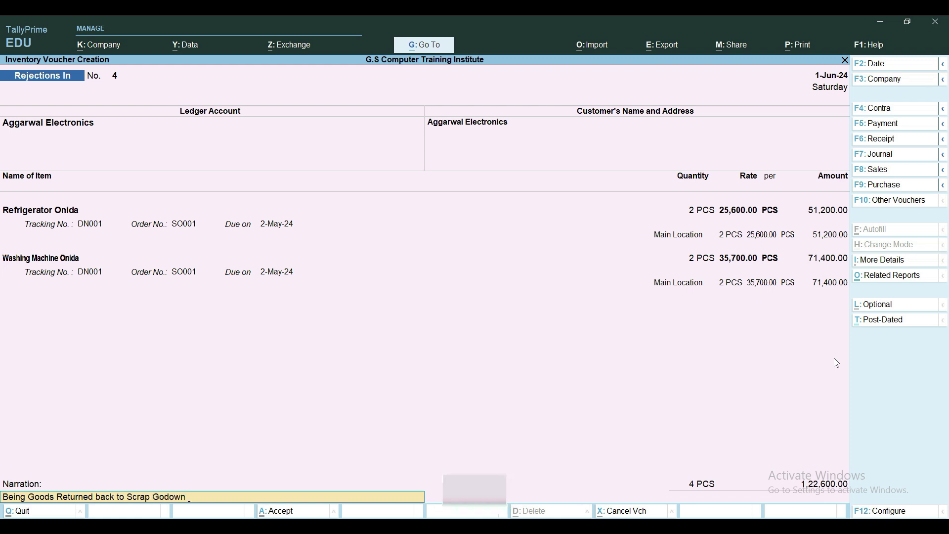
pyautogui.write(' vide ref no. ')
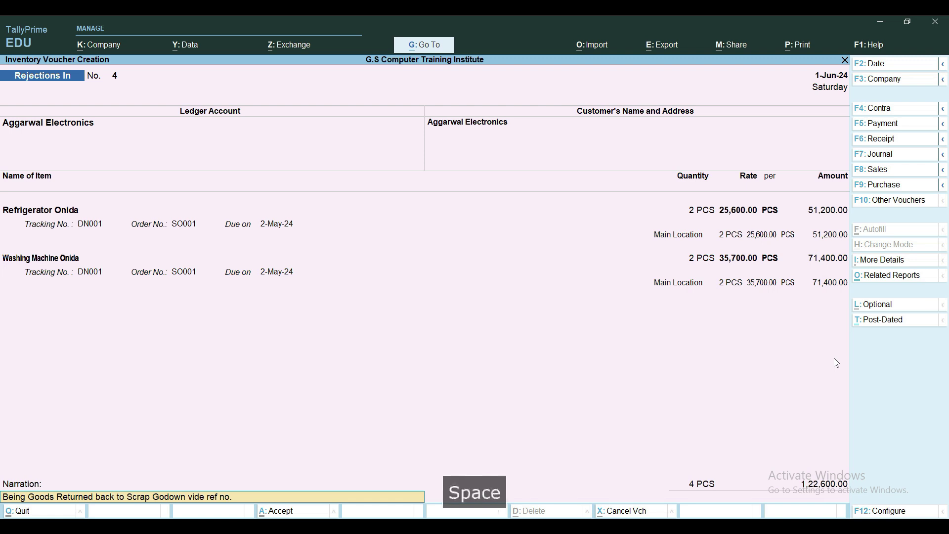
pyautogui.write('REJ')
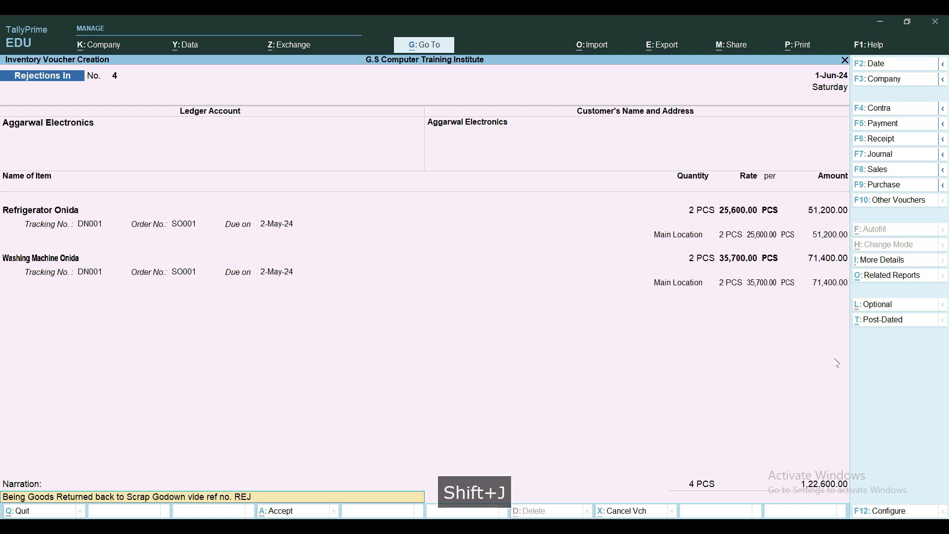
pyautogui.write('in001')
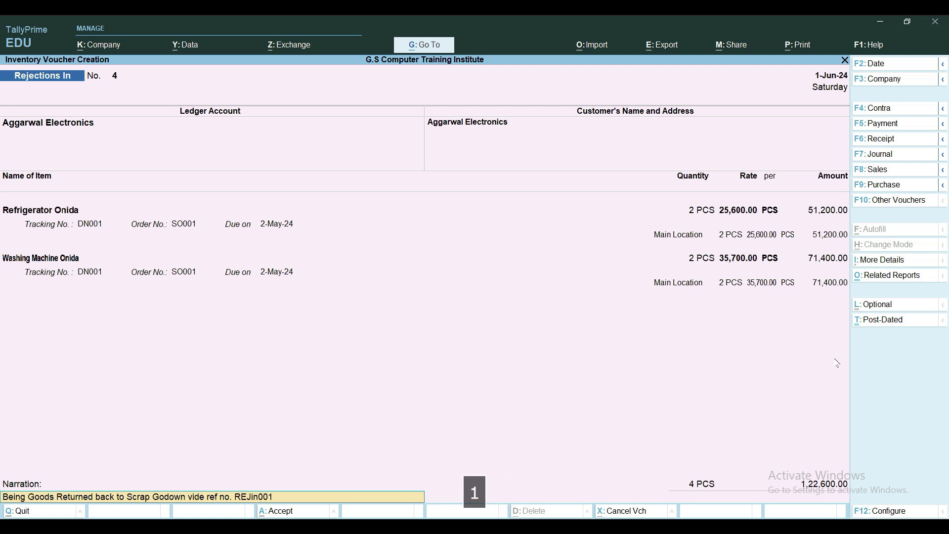
pyautogui.press('BackSpace')
pyautogui.write('4 dated 1.66.2024')
pyautogui.press('Return')
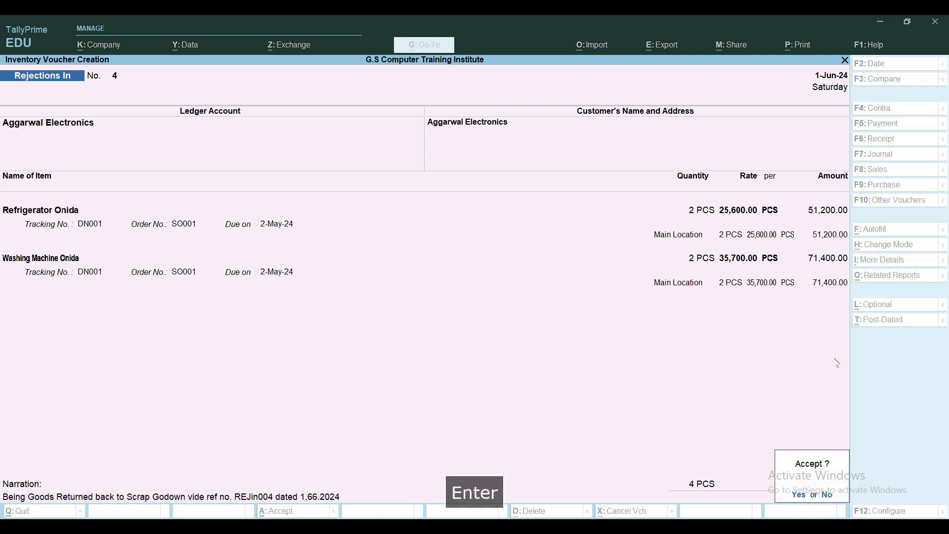
pyautogui.press('y')
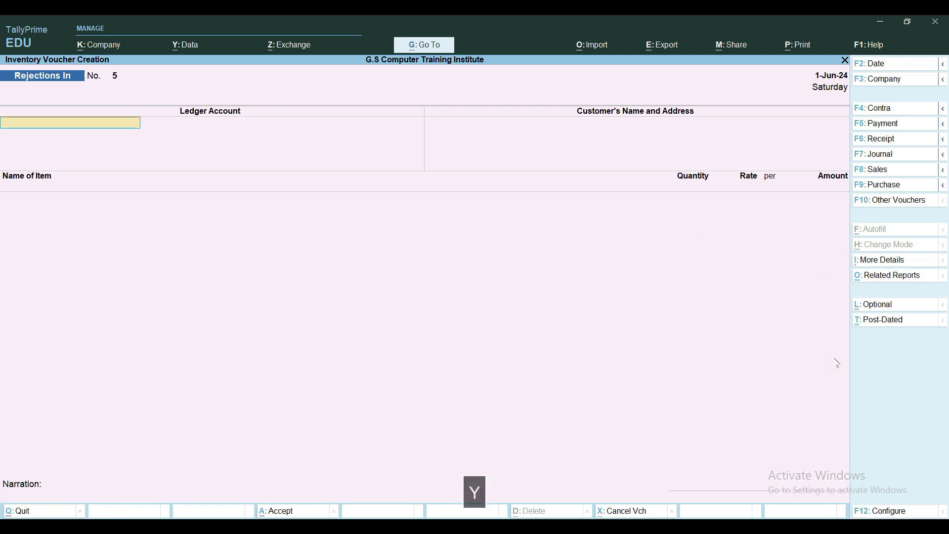
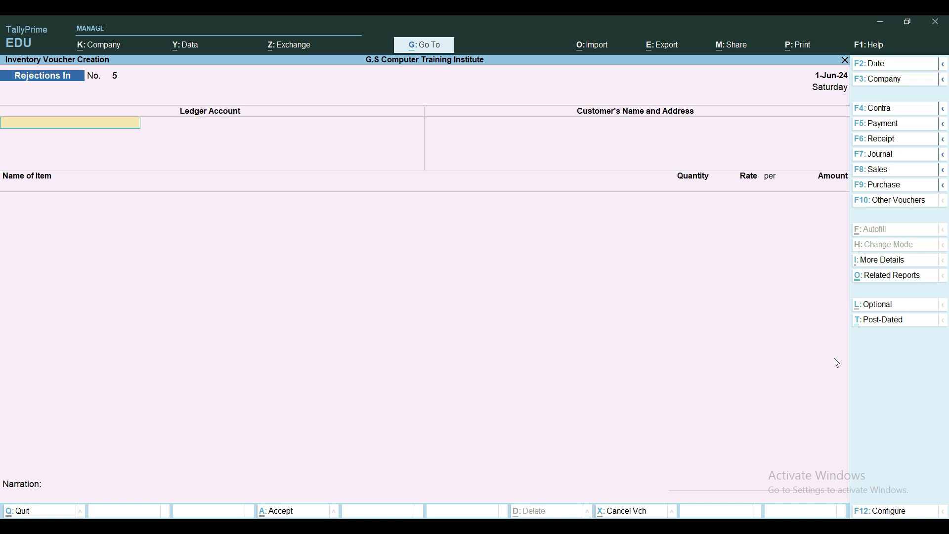
# Leave voucher entry and open the June list of Rejections In vouchers from the Statistics report
pyautogui.press('Escape')
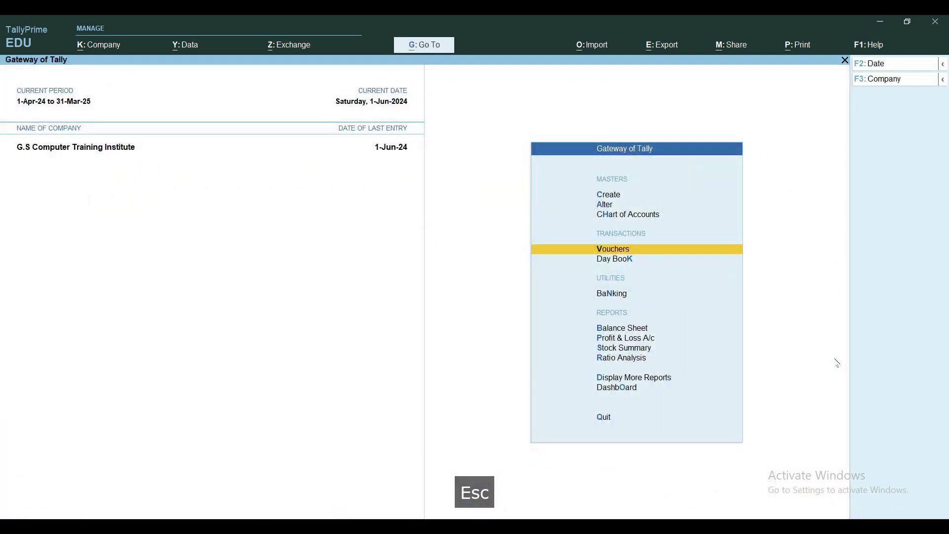
pyautogui.press('Escape')
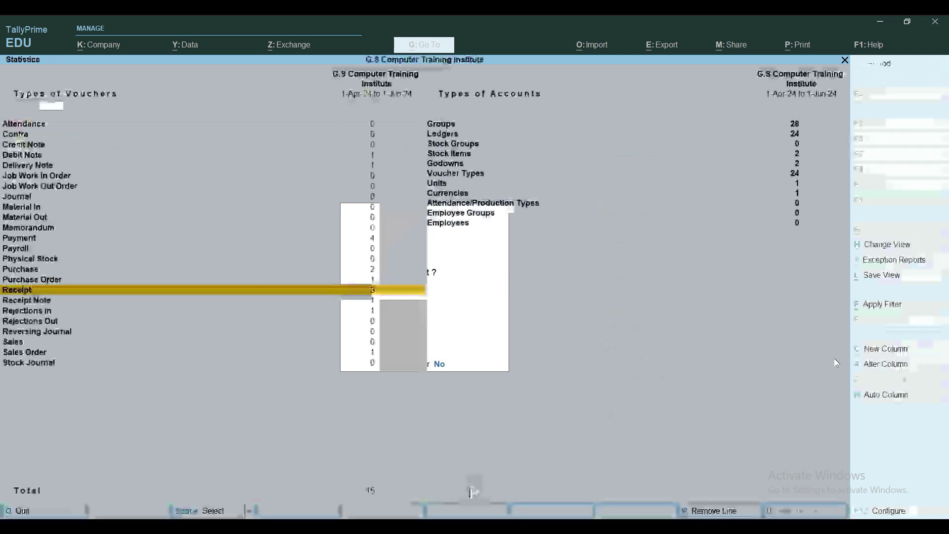
pyautogui.press('r')
pyautogui.press('Down')
pyautogui.press('Down')
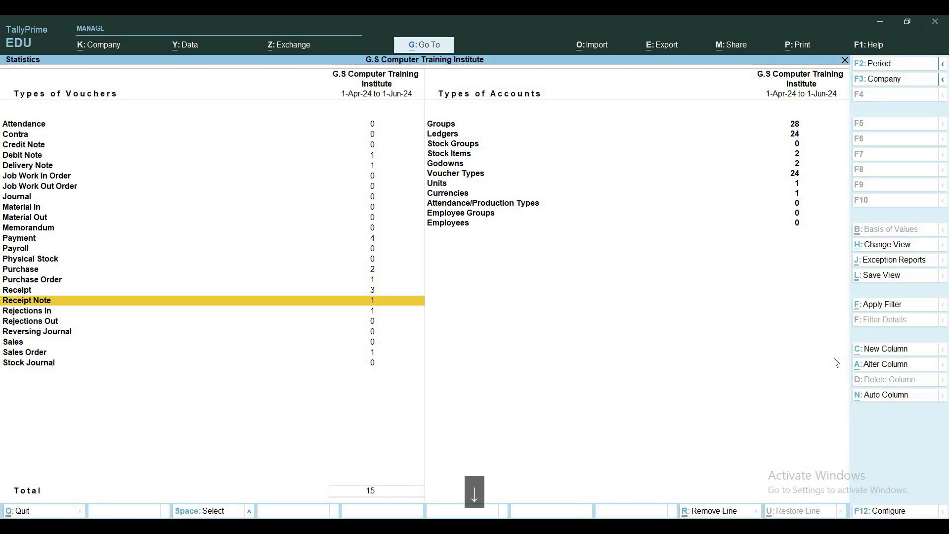
pyautogui.press('Return')
pyautogui.press('Return')
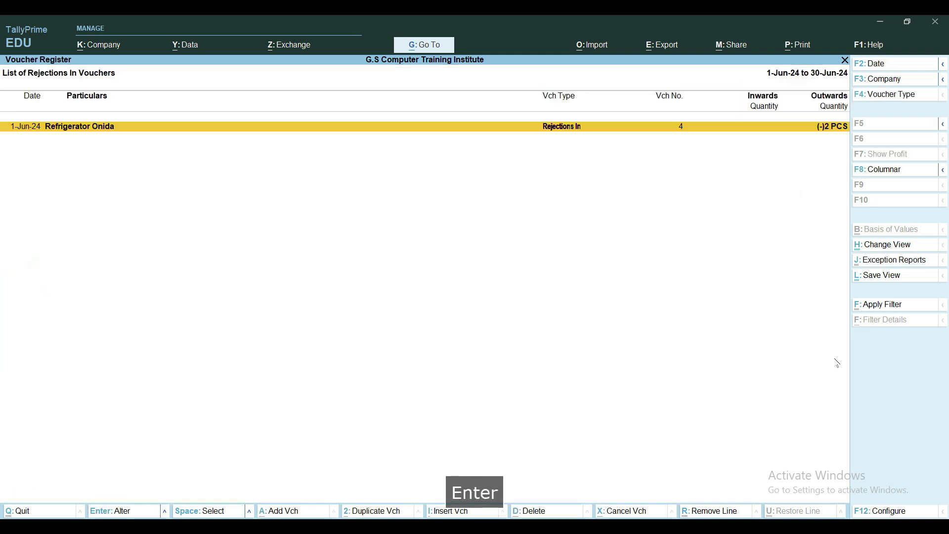
# Leave the Rejections In voucher list and show the Stock Summary in detailed format
pyautogui.press('Escape')
pyautogui.press('Escape')
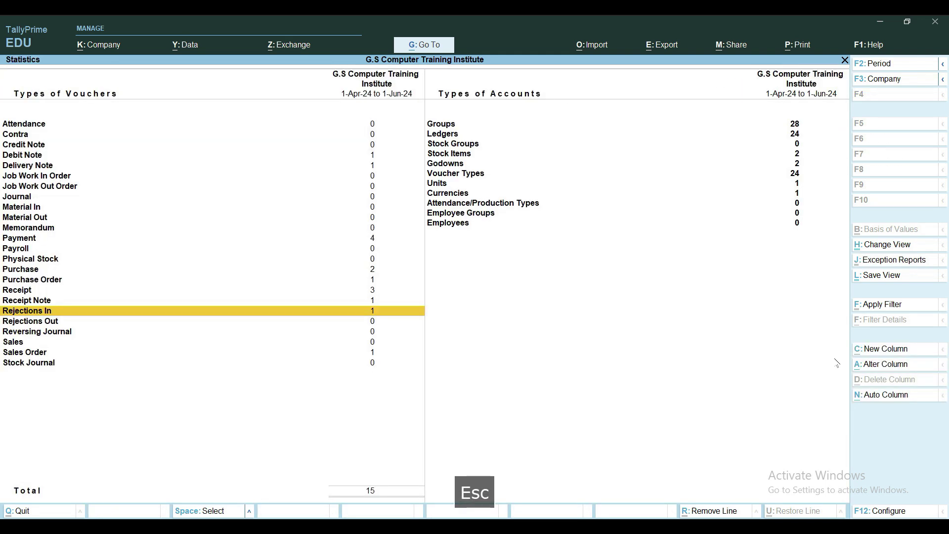
pyautogui.press('Up')
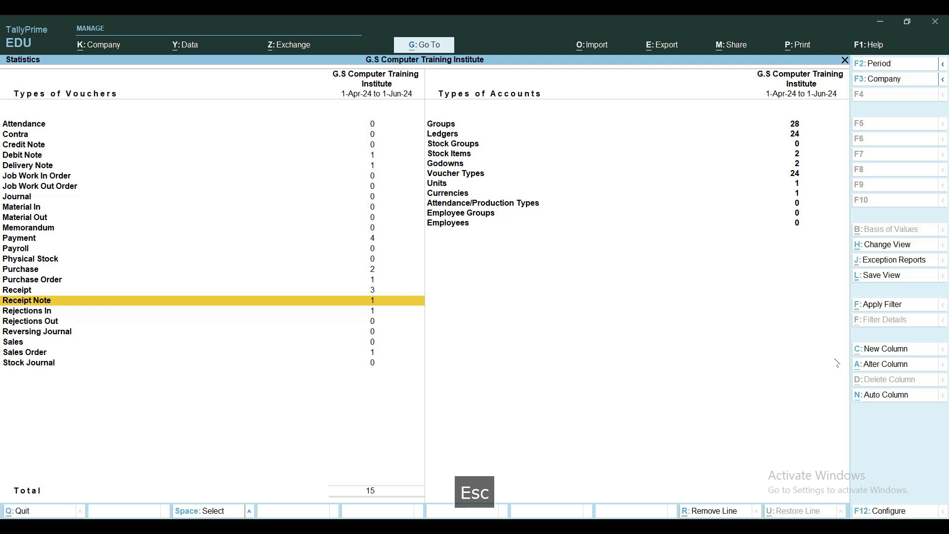
pyautogui.press('Escape')
pyautogui.press('s')
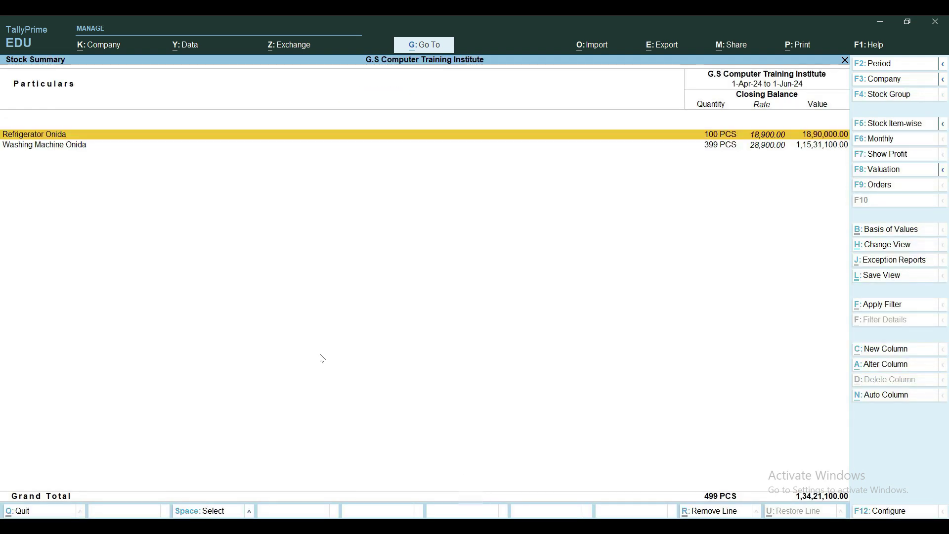
pyautogui.hotkey('alt', 'F1')
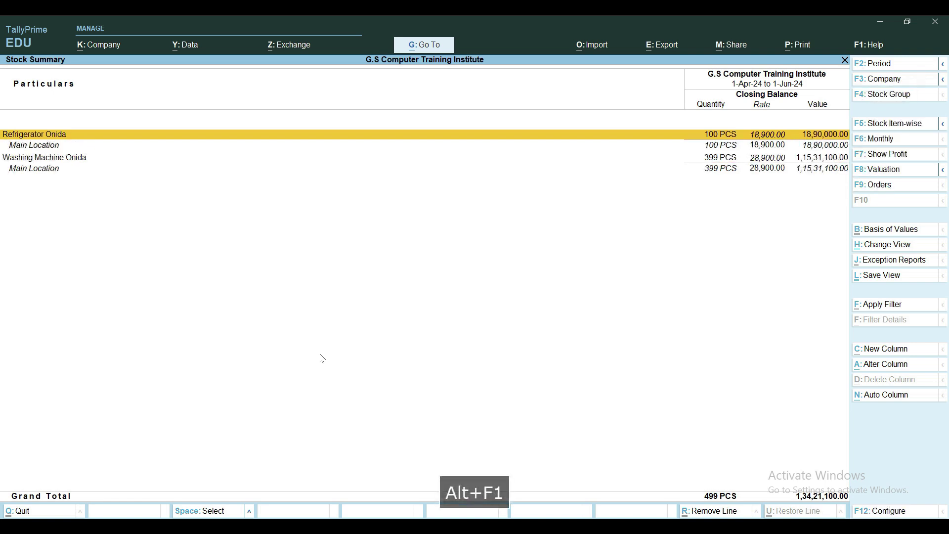
# Drill down from the Stock Summary into the May stock vouchers of Washing Machine Onida
pyautogui.press('Down')
pyautogui.press('Down')
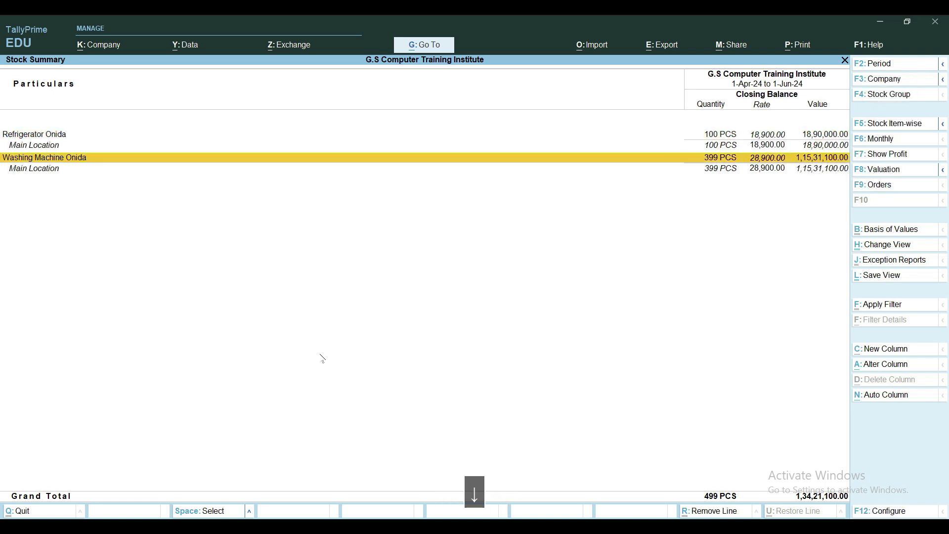
pyautogui.press('Return')
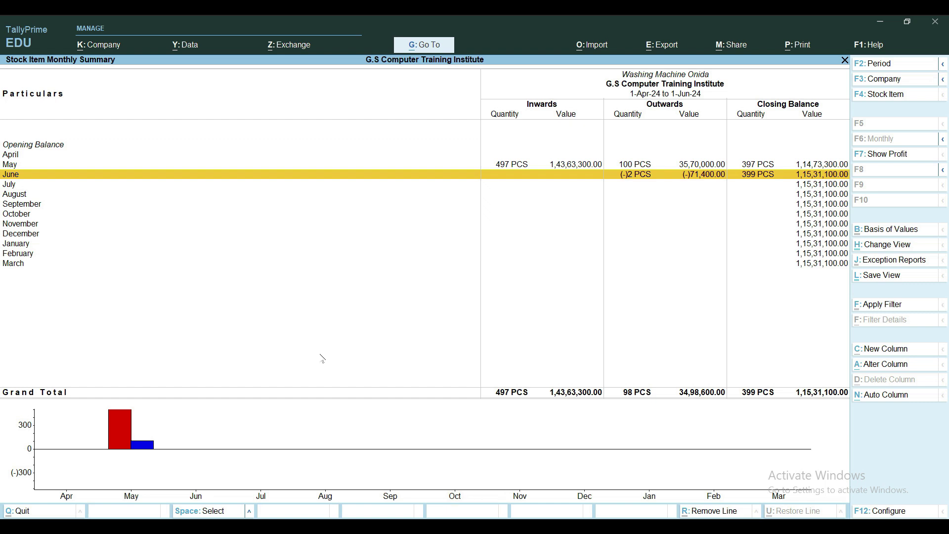
pyautogui.press('Up')
pyautogui.press('Return')
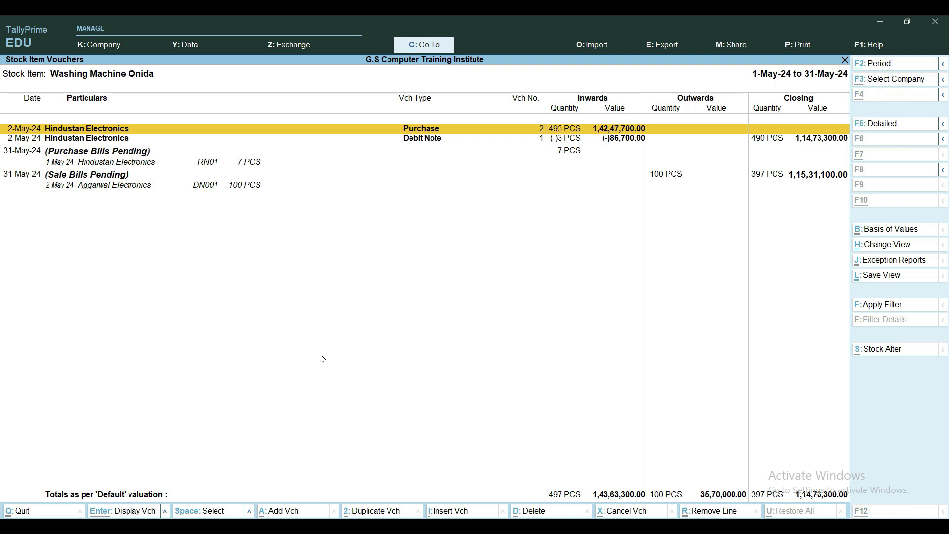
# Set the Washing Machine Onida voucher report period to 1-Apr-24 to 31-Mar-25 and show it in detailed format
pyautogui.hotkey('alt', 'F2')
pyautogui.write('a')
pyautogui.press('Return')
pyautogui.write('m')
pyautogui.press('Return')
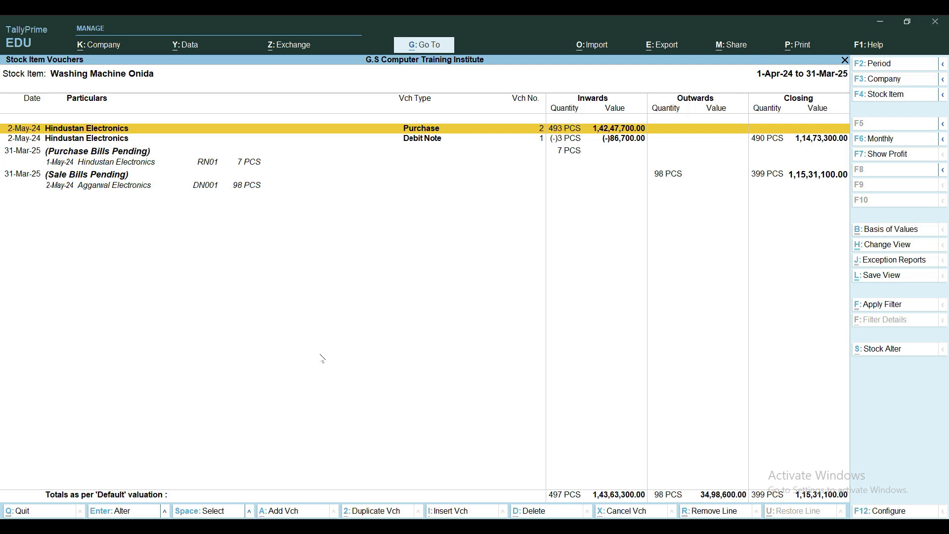
pyautogui.hotkey('alt', 'F1')
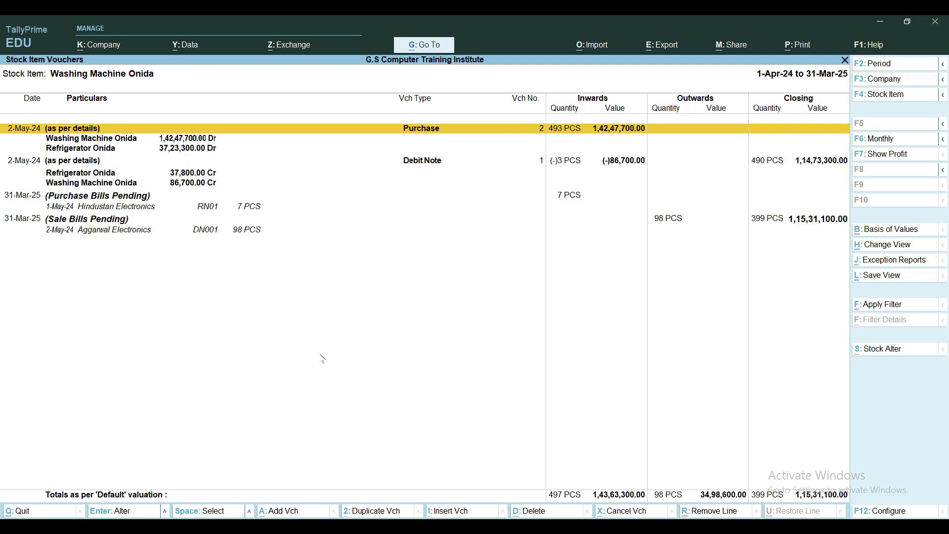
# Examine the delivery note and Rejections In entries under Washing Machine Onida's pending sale bills, then return to the Gateway of Tally
pyautogui.press('Down')
pyautogui.press('Down')
pyautogui.press('Down')
pyautogui.press('Down')
pyautogui.press('Down')
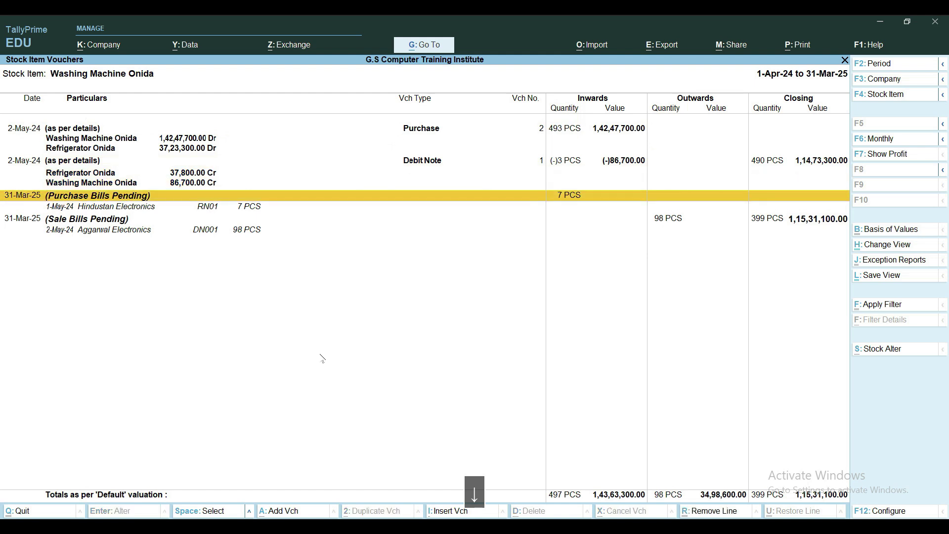
pyautogui.press('Down')
pyautogui.press('Return')
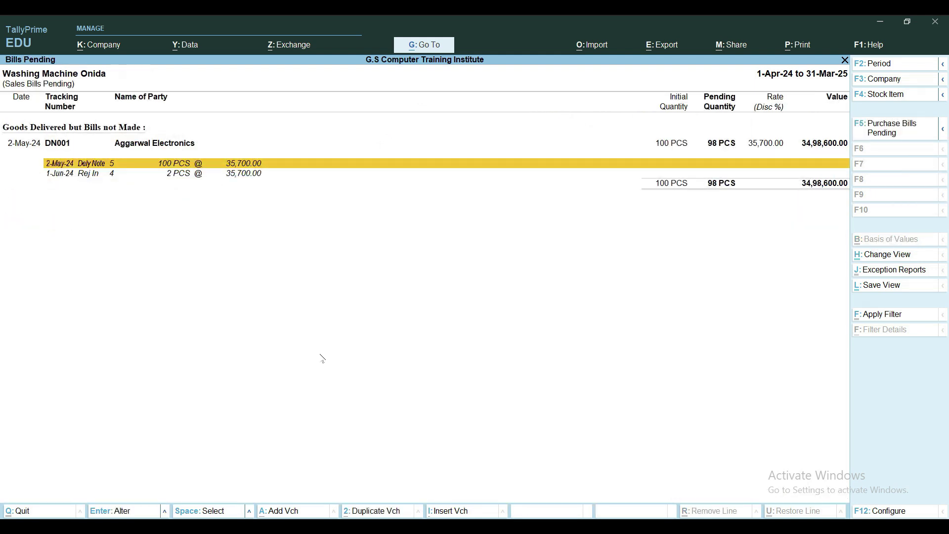
pyautogui.press('Down')
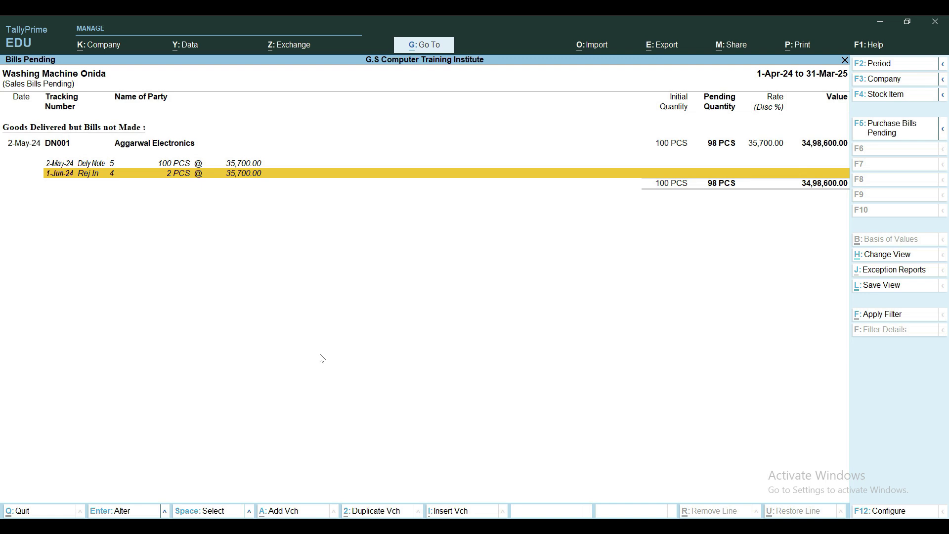
pyautogui.press('Escape')
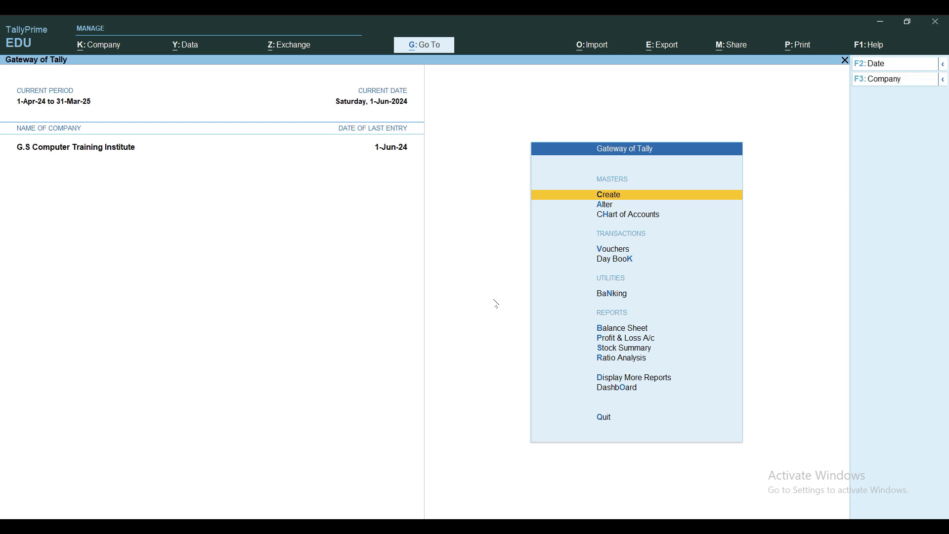
# Review the May sales order voucher for Aggarwal Electronics in the Sales Orders Book and return to the Gateway of Tally
pyautogui.press('d')
pyautogui.press('o')
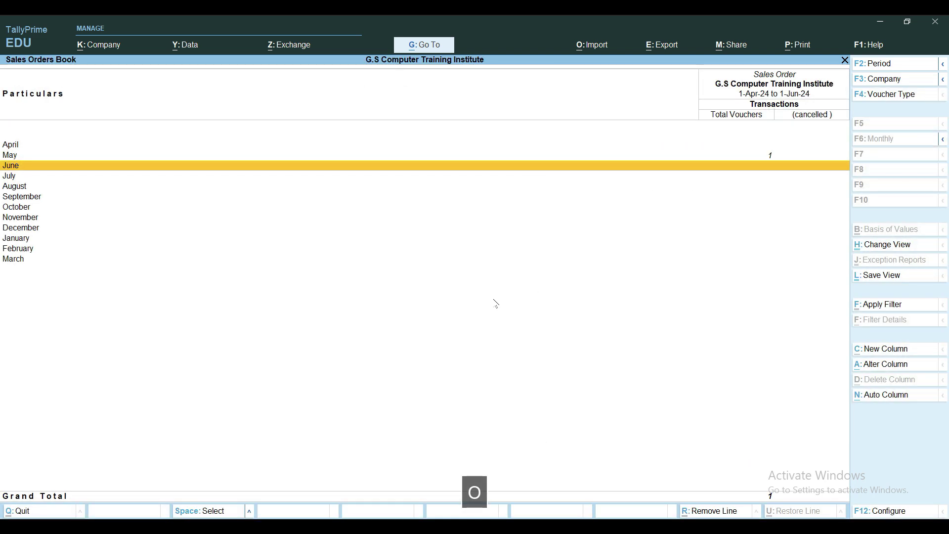
pyautogui.press('Up')
pyautogui.press('Return')
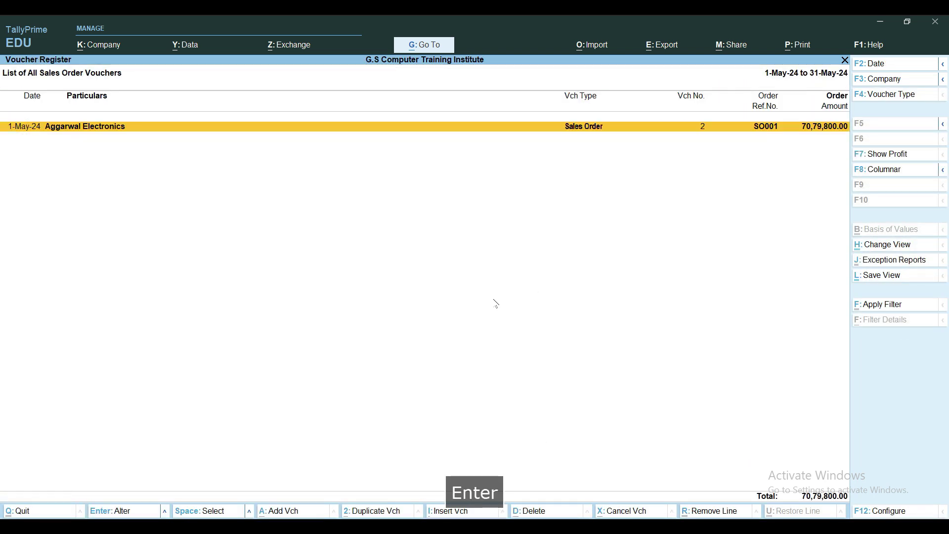
pyautogui.press('Return')
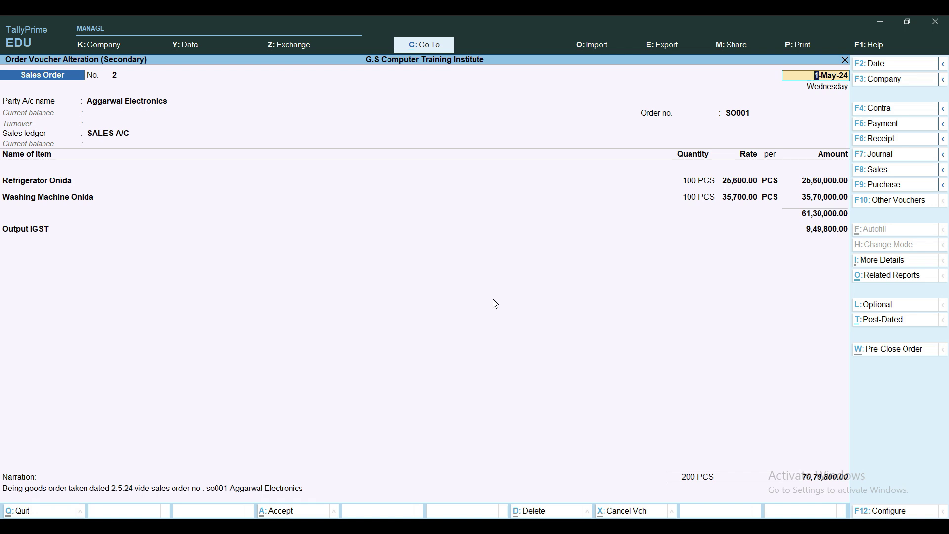
pyautogui.press('Escape')
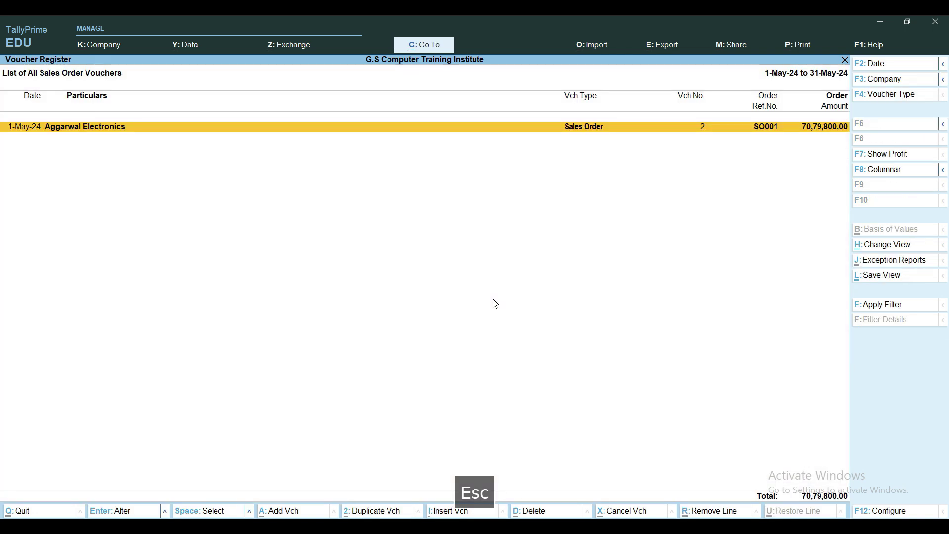
pyautogui.press('Escape')
pyautogui.press('Escape')
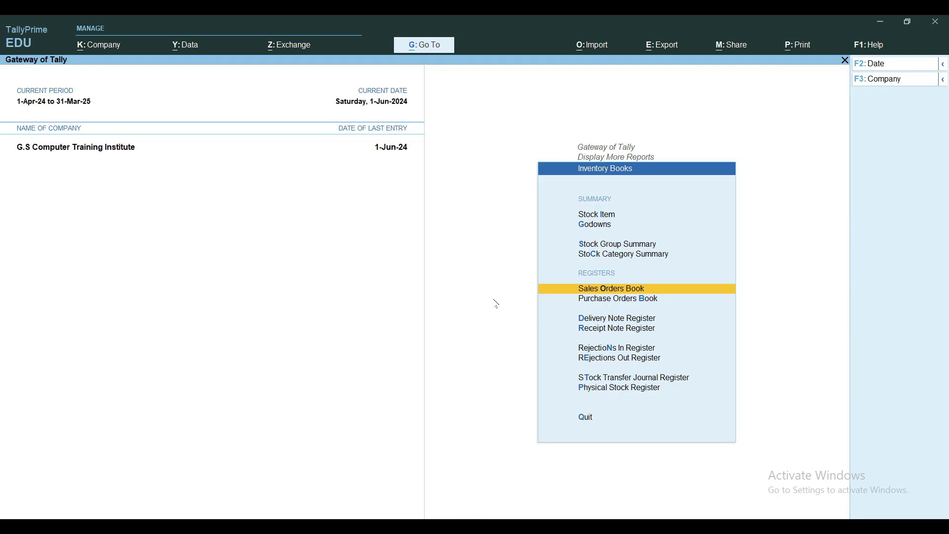
pyautogui.press('Escape')
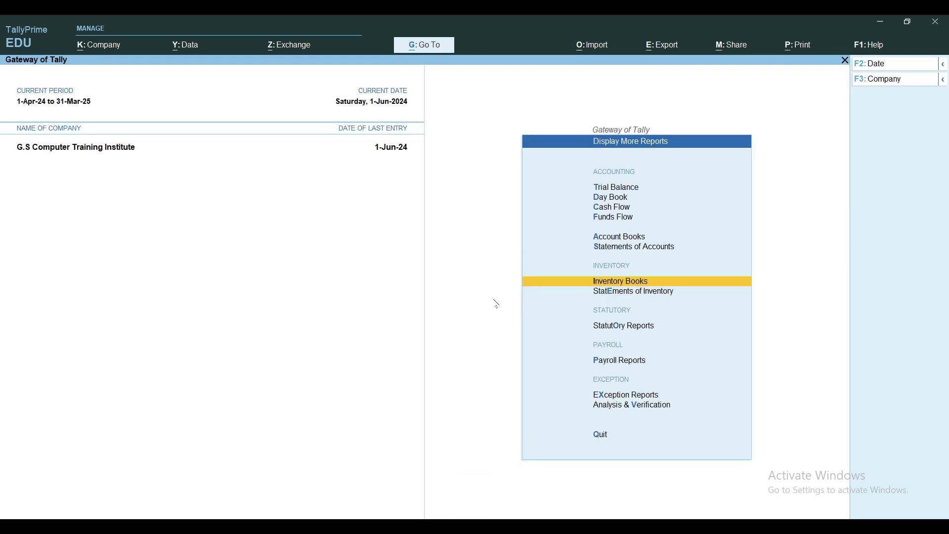
pyautogui.press('Escape')
# Review the May voucher in the Delivery Note Register and return to the Gateway of Tally
pyautogui.press('d')
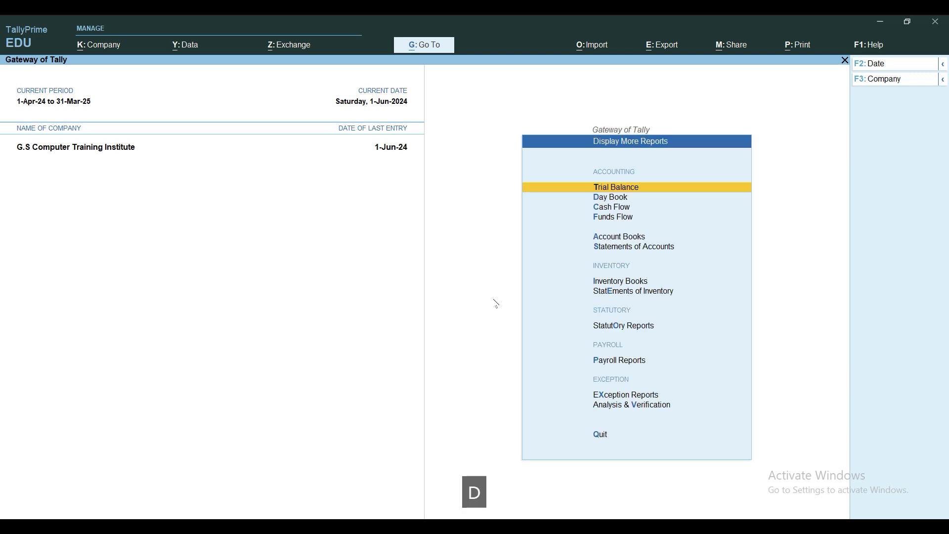
pyautogui.press('i')
pyautogui.press('d')
pyautogui.press('Up')
pyautogui.press('Return')
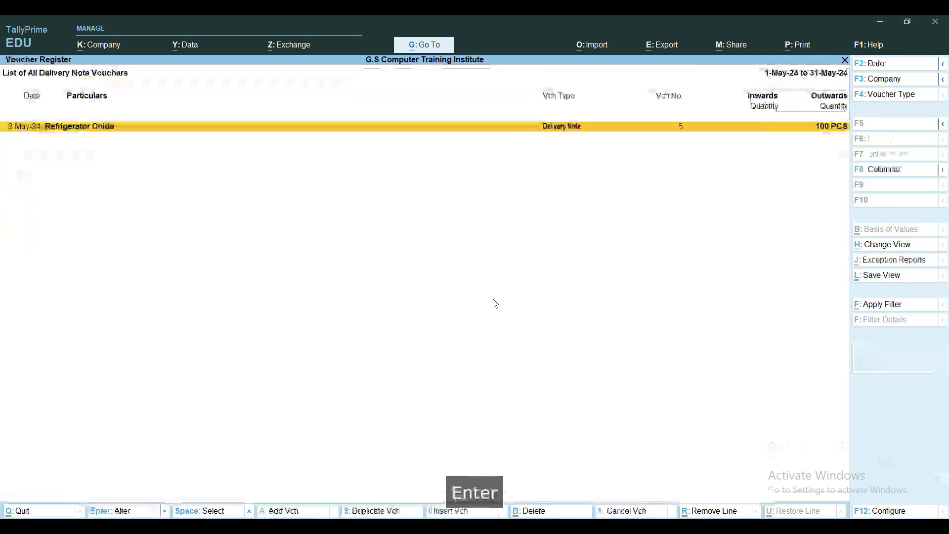
pyautogui.press('Return')
pyautogui.press('Escape')
pyautogui.press('Escape')
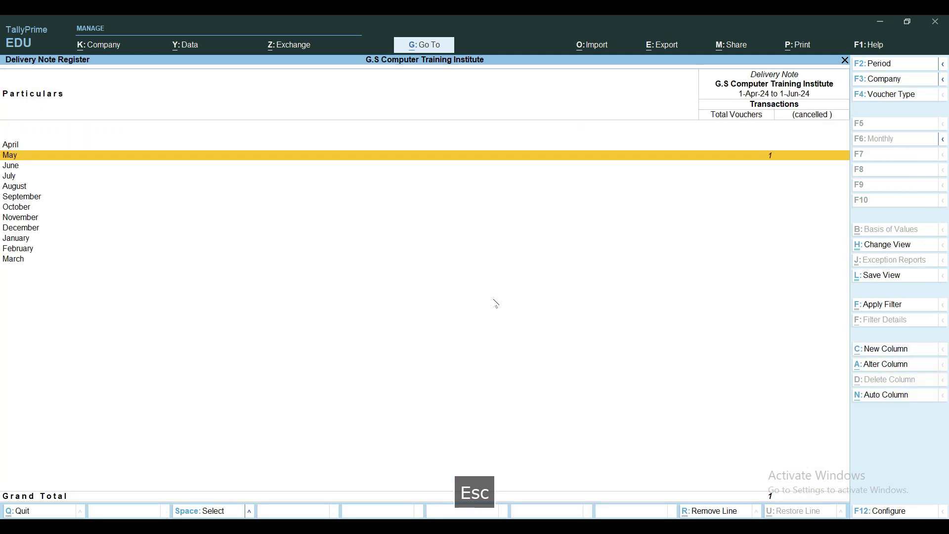
pyautogui.press('Escape')
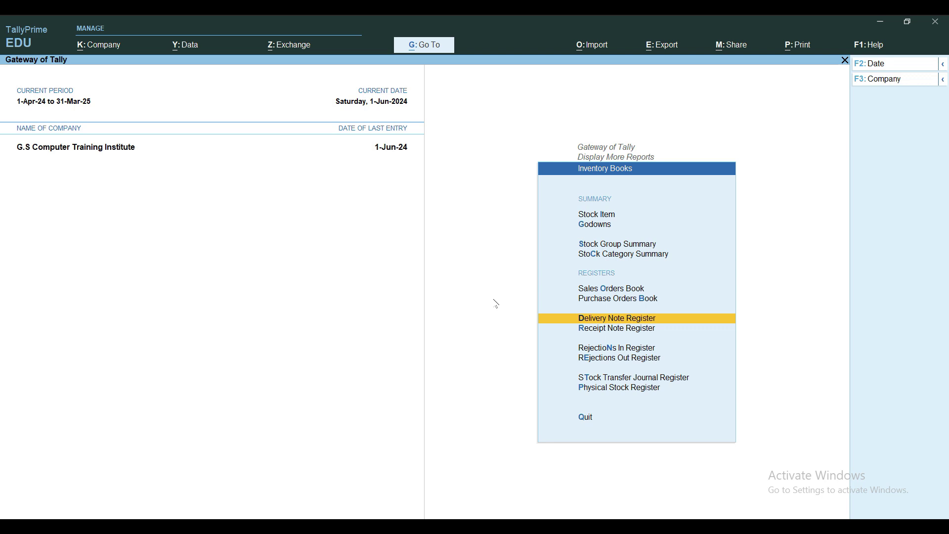
pyautogui.press('Escape')
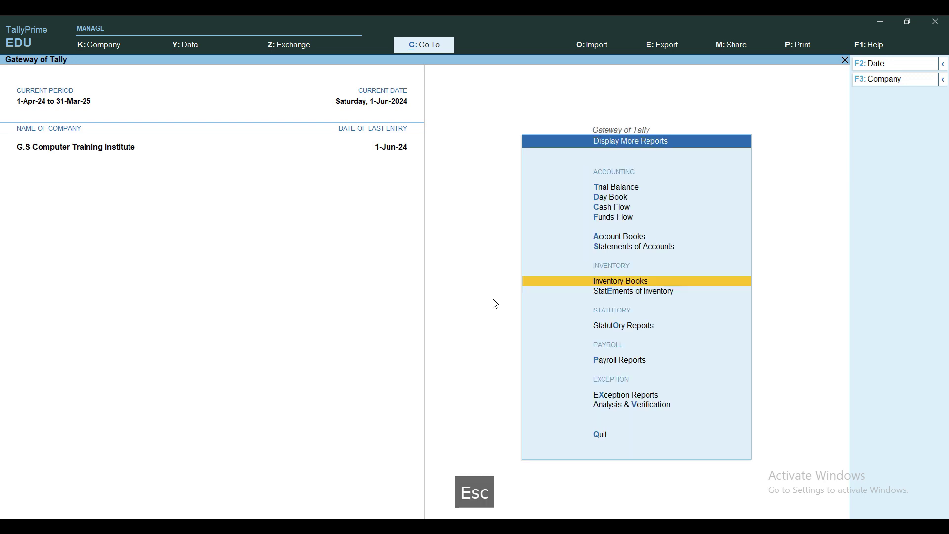
pyautogui.press('Escape')
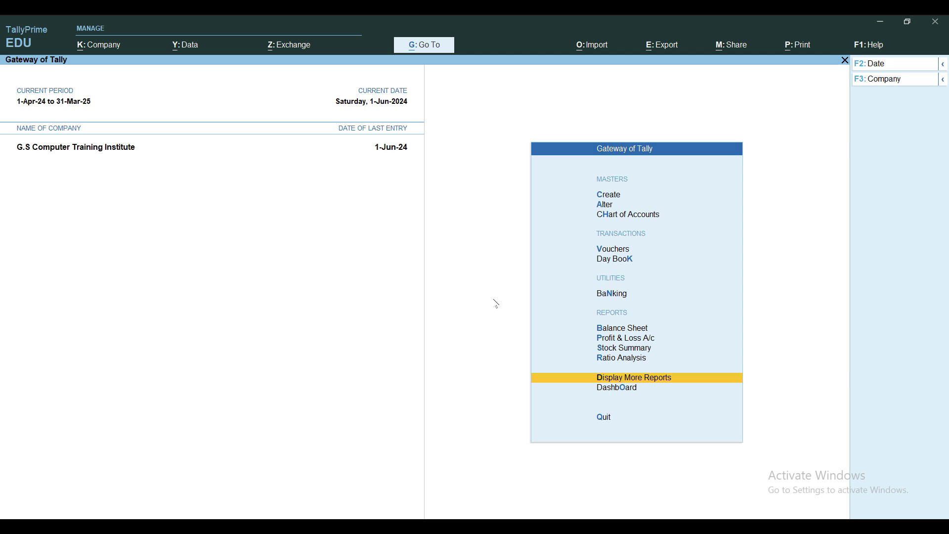
# Review the June voucher in the Rejections In Register and return to the Gateway of Tally
pyautogui.press('d')
pyautogui.press('n')
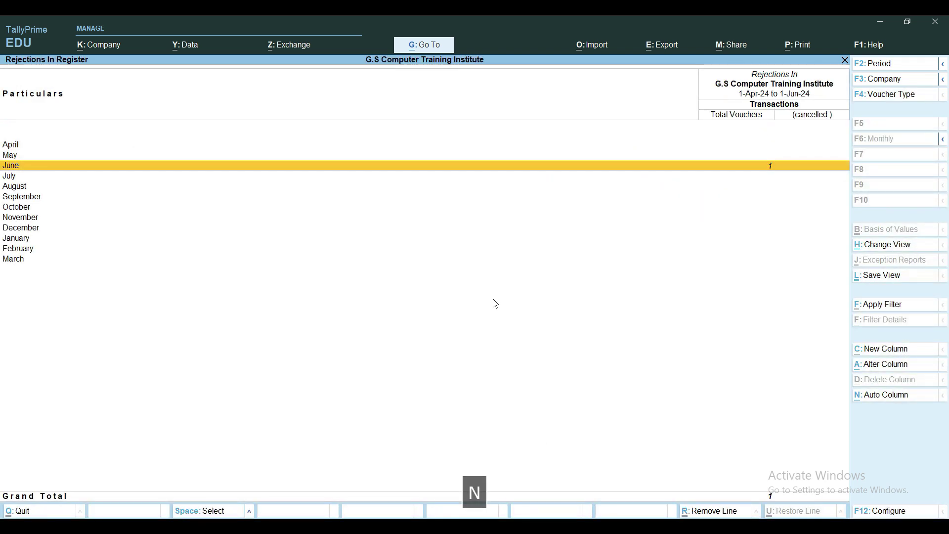
pyautogui.press('Return')
pyautogui.press('Return')
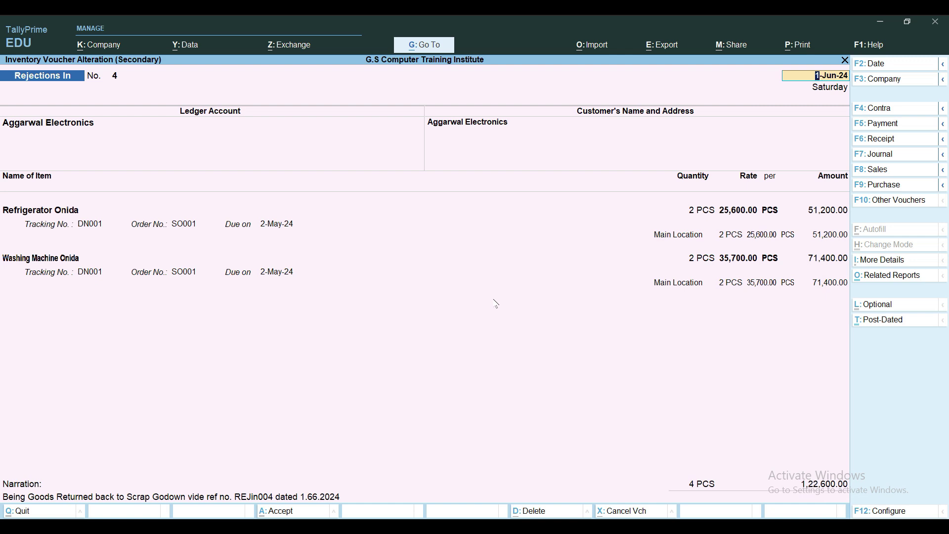
pyautogui.press('Escape')
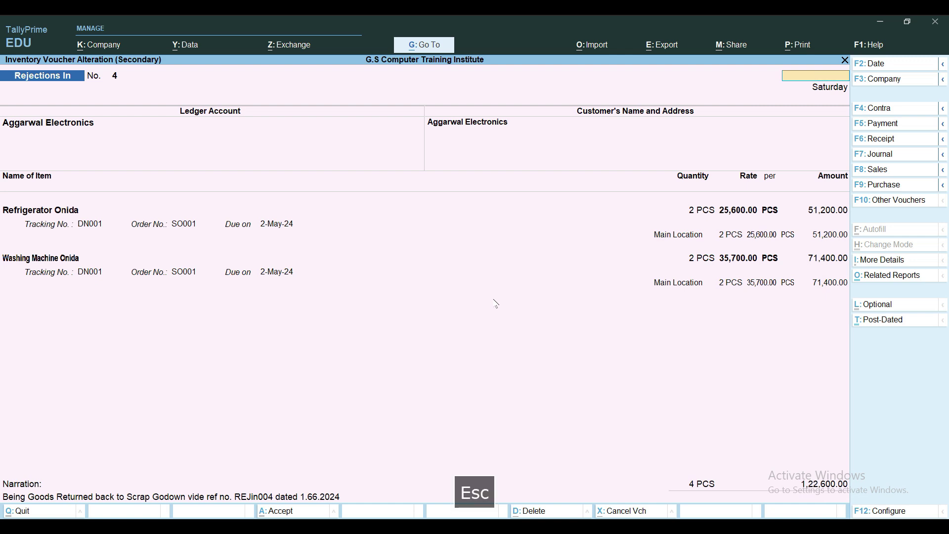
pyautogui.press('Escape')
pyautogui.press('Escape')
pyautogui.press('Escape')
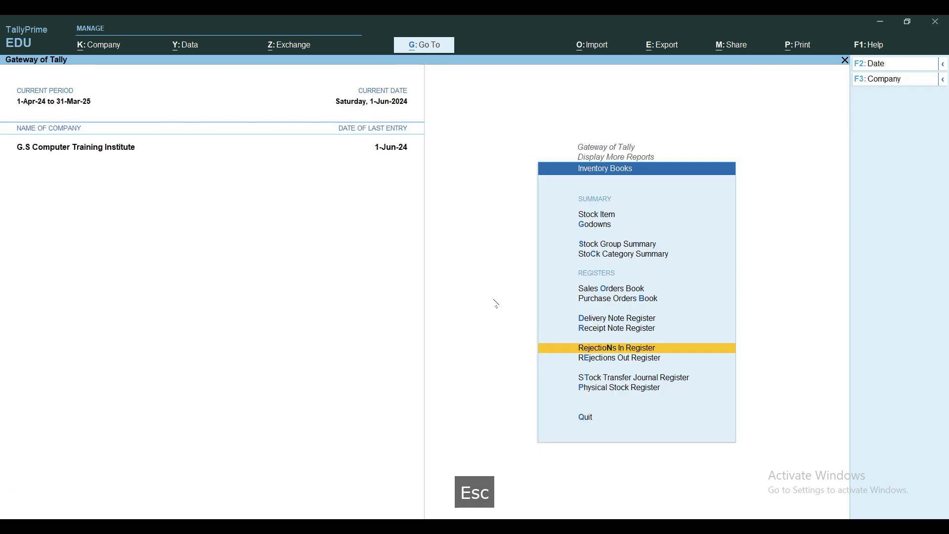
pyautogui.press('Escape')
pyautogui.press('Escape')
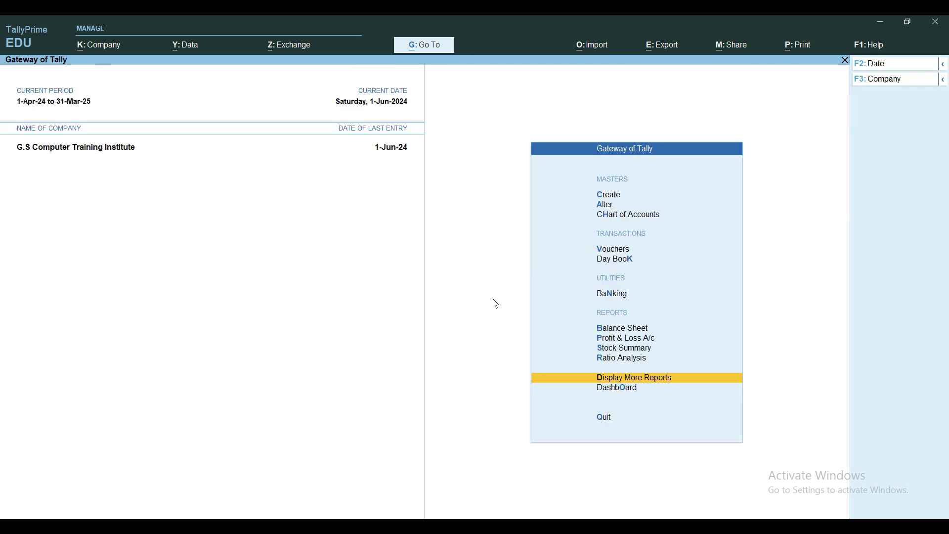
# Start a new Sales voucher and enter SA/06/001 as its reference number
pyautogui.press('v')
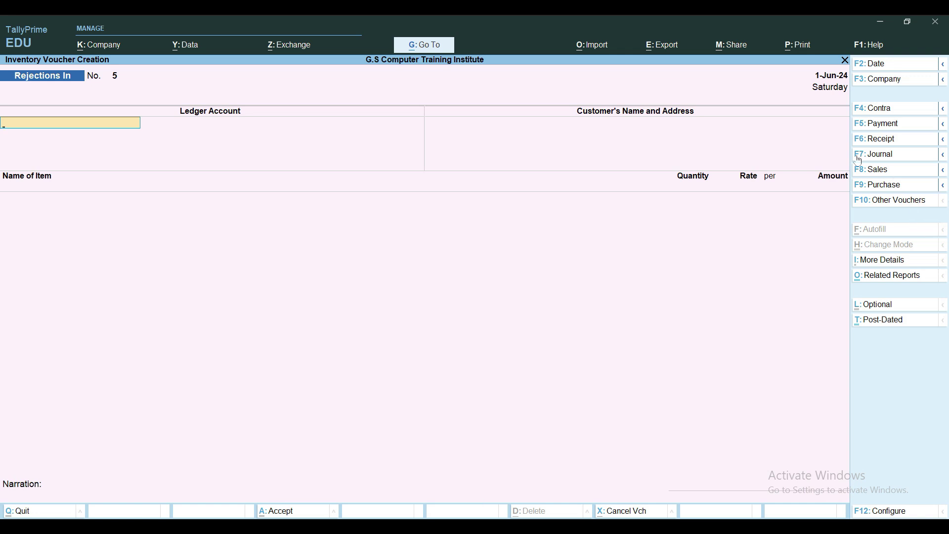
pyautogui.click(863, 170)
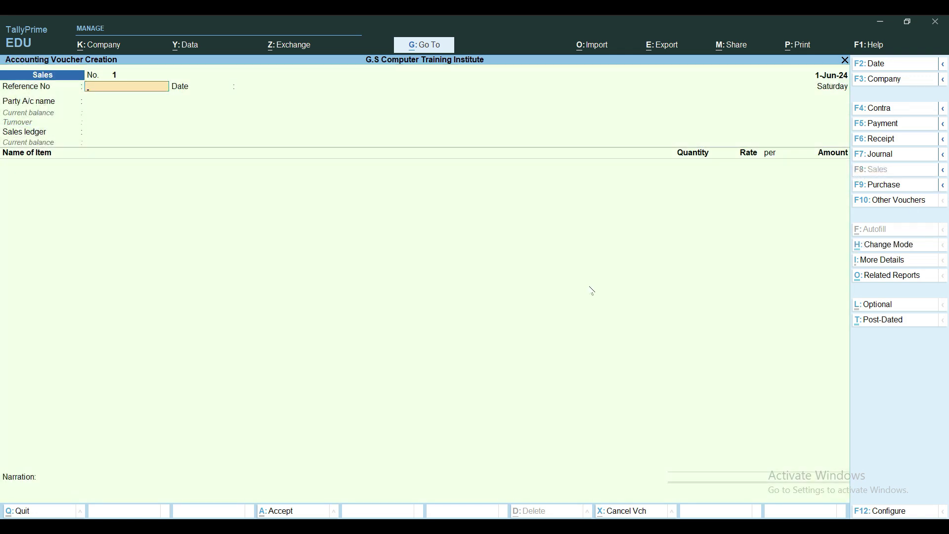
pyautogui.write('S')
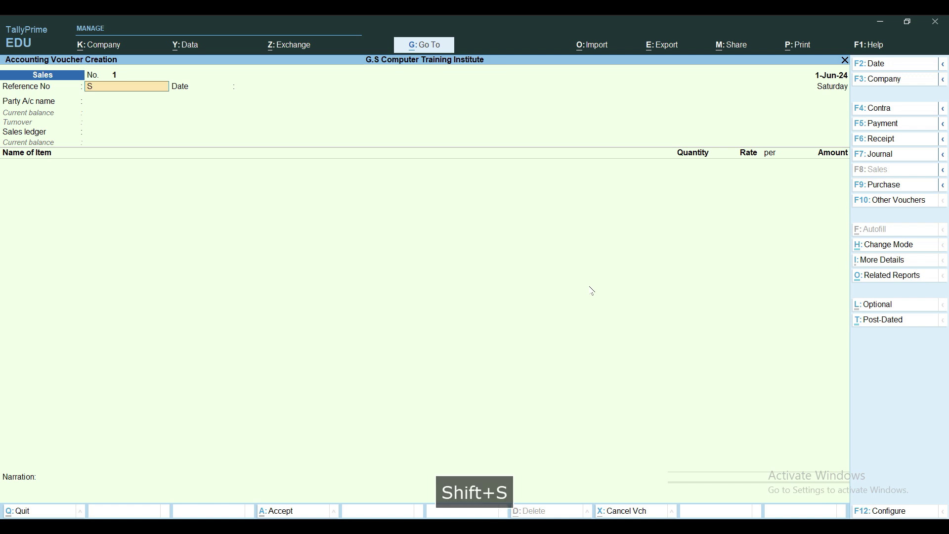
pyautogui.write('A/')
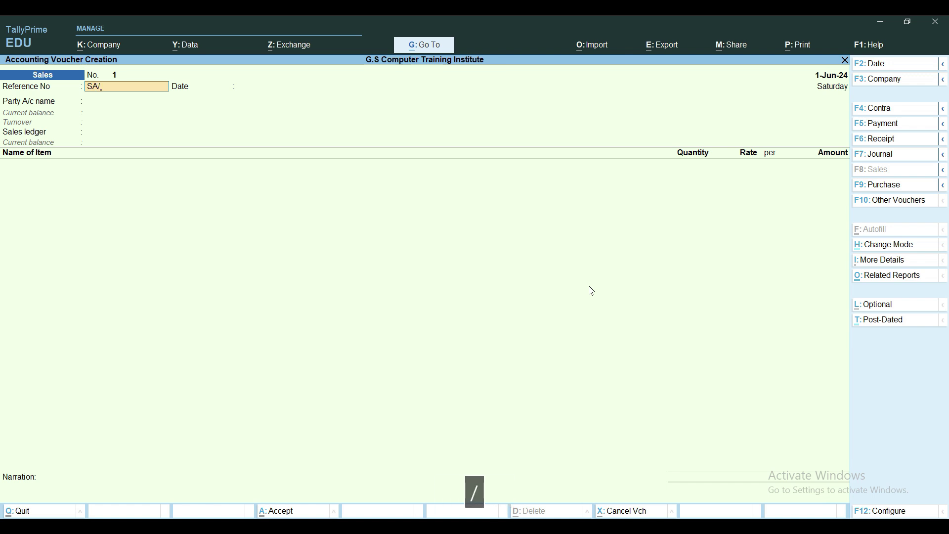
pyautogui.write('06/001')
pyautogui.press('Return')
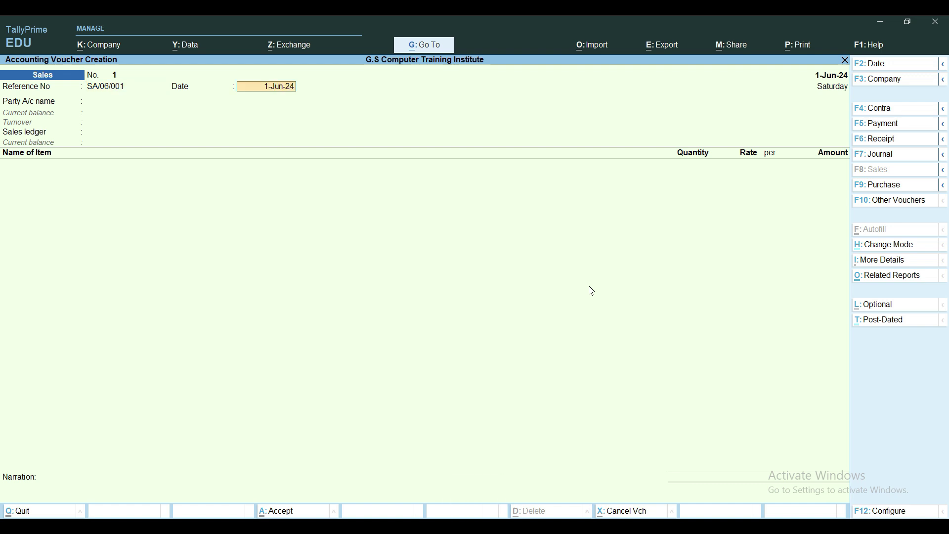
# Choose Aggarwal Electronics as the party dated 1-Jun-24 and link delivery note DN001 to the sales voucher
pyautogui.press('Return')
pyautogui.press('Return')
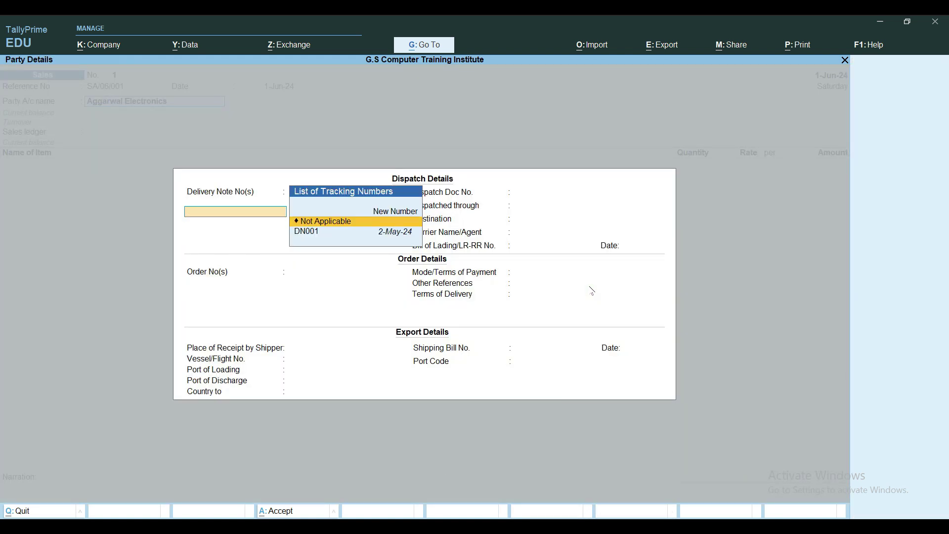
pyautogui.press('Down')
pyautogui.press('Return')
pyautogui.press('Return')
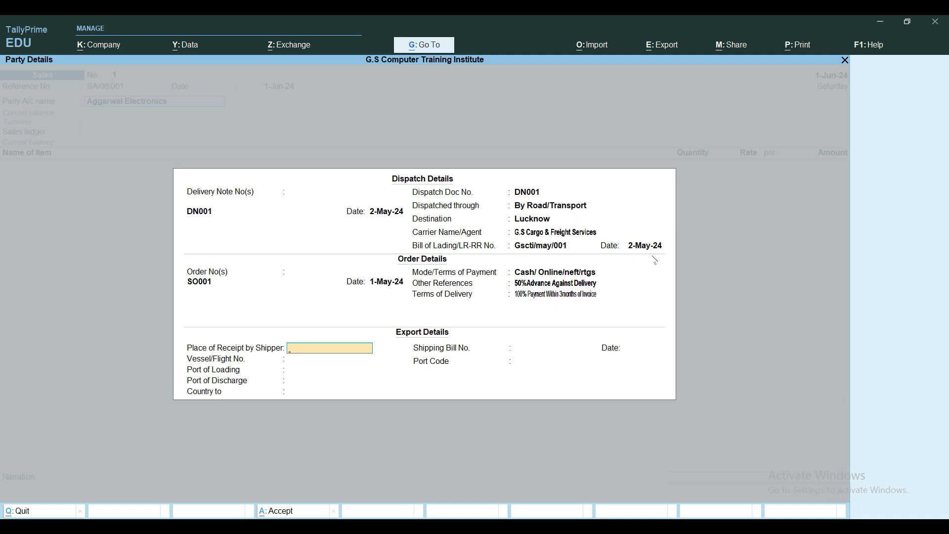
# Accept the dispatch and order details, leaving the export details blank and Country to as Not Applicable
pyautogui.press('Return')
pyautogui.press('Return')
pyautogui.press('Return')
pyautogui.press('Return')
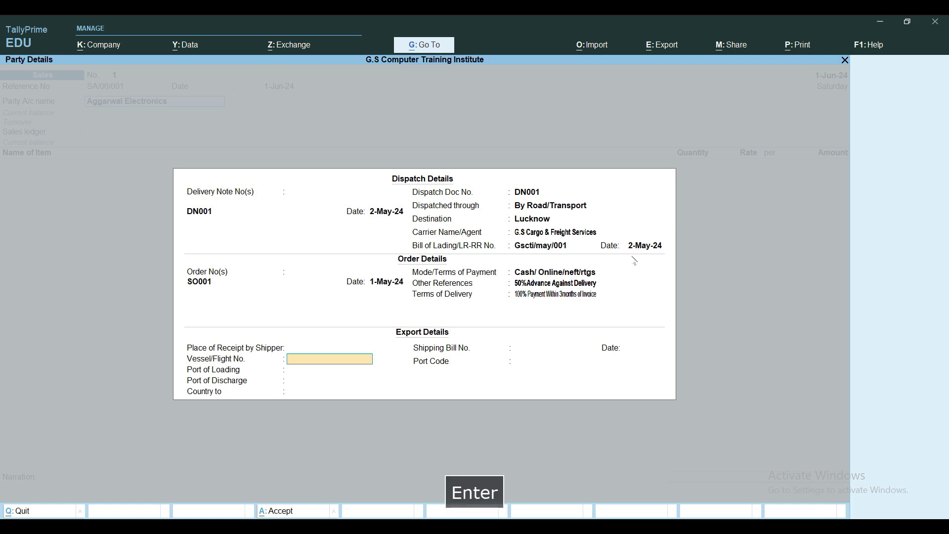
pyautogui.press('Return')
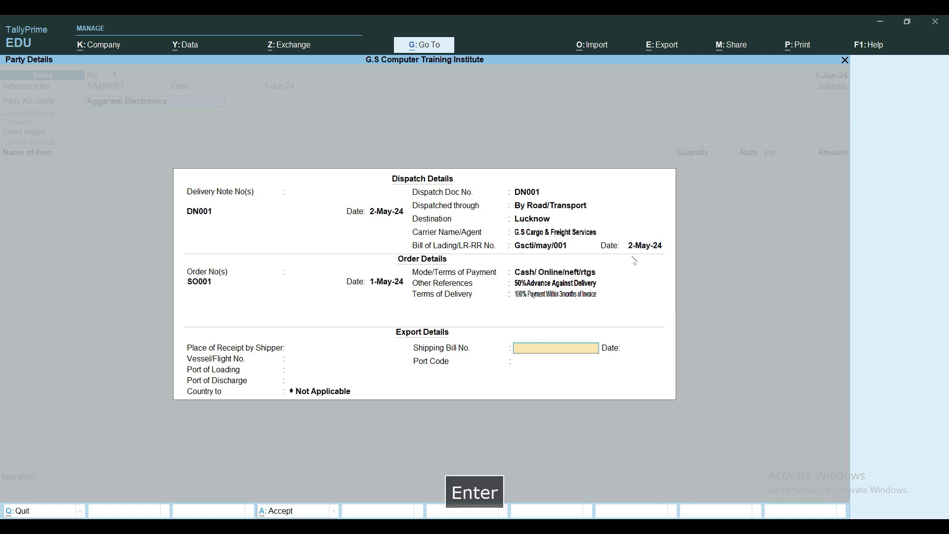
pyautogui.press('Return')
pyautogui.press('Return')
pyautogui.press('Return')
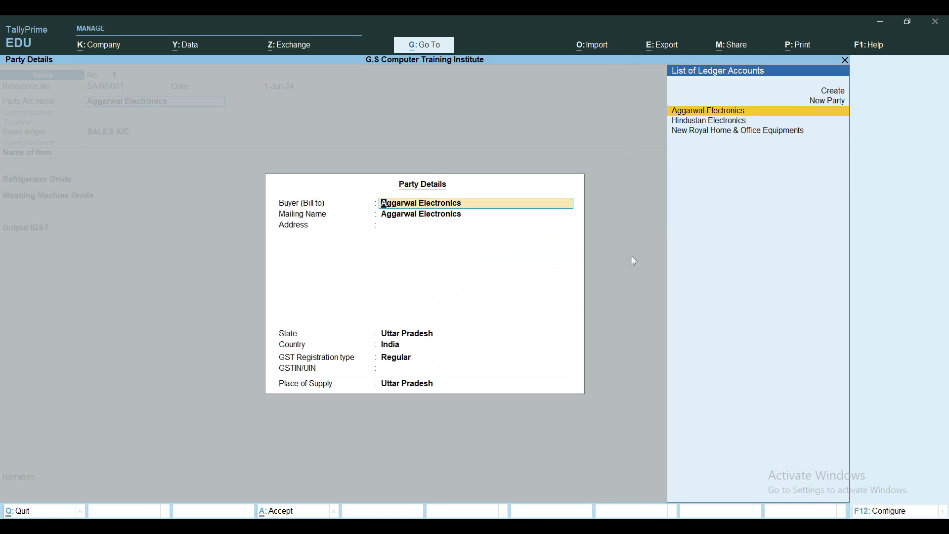
# Accept the buyer details for Aggarwal Electronics and use SALES A/C as the sales ledger
pyautogui.press('Return')
pyautogui.press('Return')
pyautogui.press('Return')
pyautogui.press('Return')
pyautogui.press('Return')
pyautogui.press('Return')
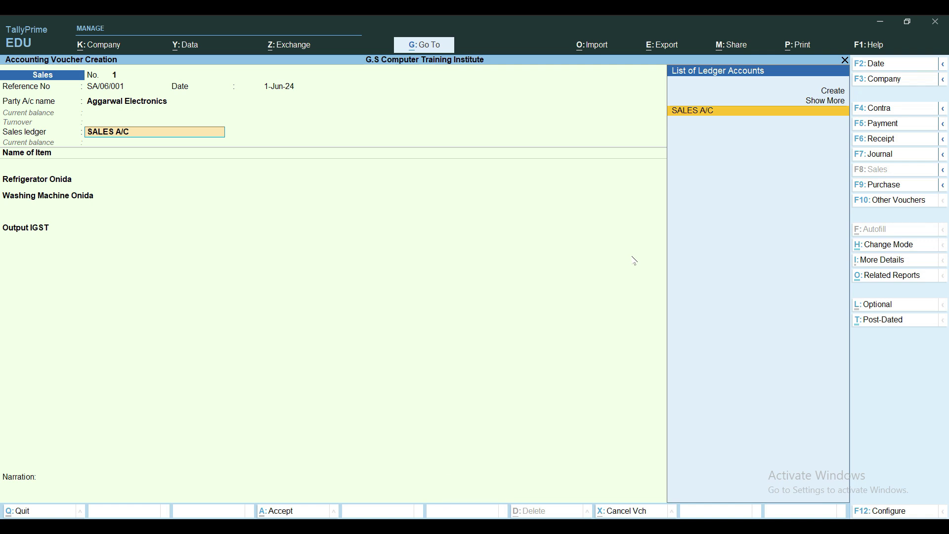
pyautogui.press('Return')
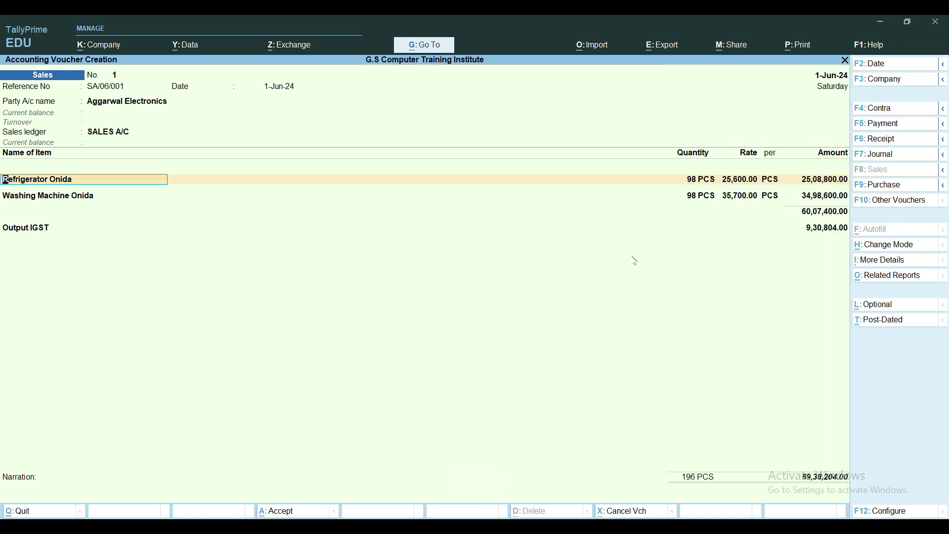
# Accept the Refrigerator Onida allocation against DN001 from Main Location with 98 PCS at 25,600.00
pyautogui.press('Return')
pyautogui.press('Return')
pyautogui.press('Return')
pyautogui.press('Return')
pyautogui.press('Return')
pyautogui.press('Return')
pyautogui.press('Return')
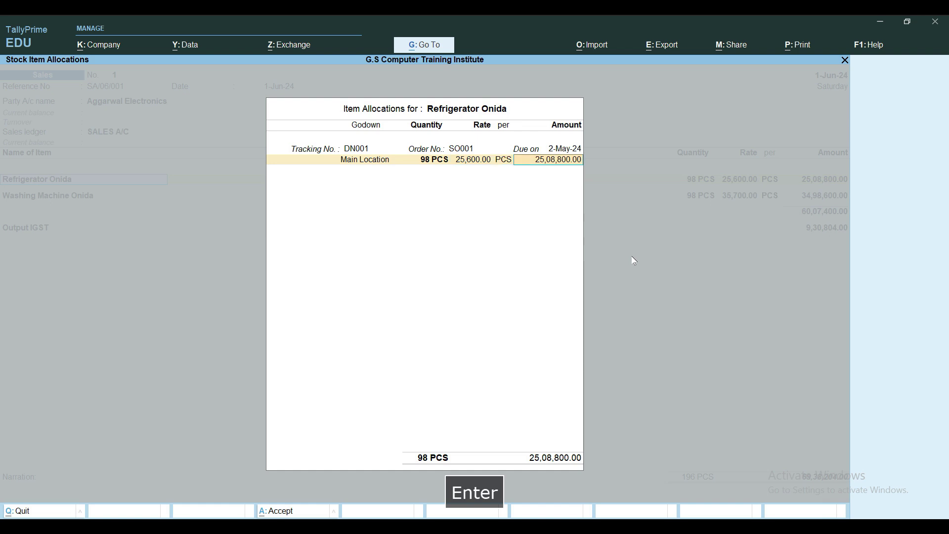
pyautogui.press('Return')
pyautogui.press('Return')
pyautogui.press('Return')
pyautogui.press('Return')
pyautogui.press('Return')
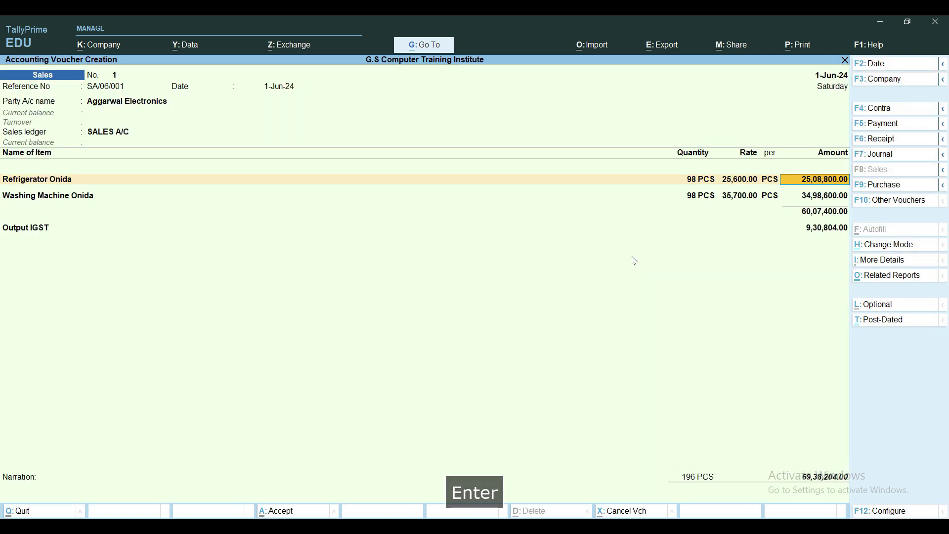
# Accept the Washing Machine Onida allocation against DN001 from Main Location with 98 PCS at 35,700.00
pyautogui.press('Return')
pyautogui.press('Return')
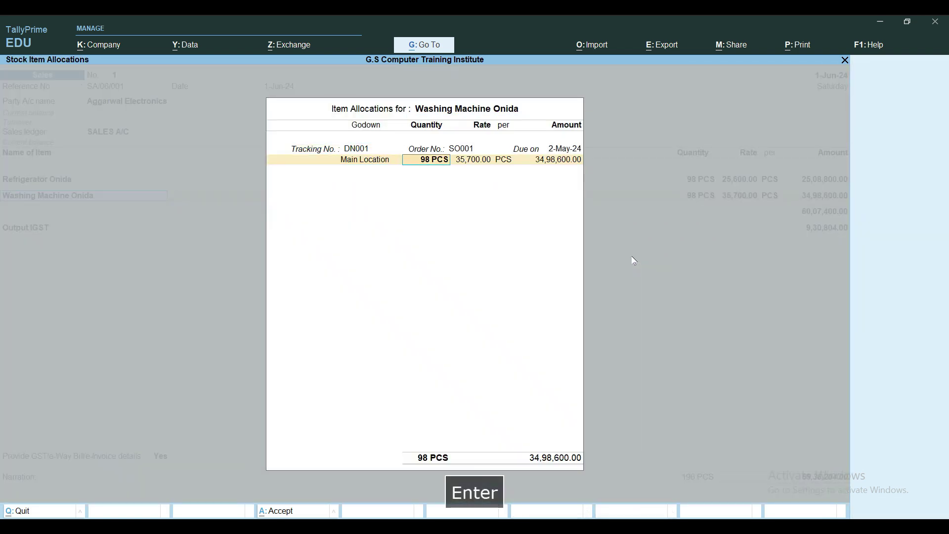
pyautogui.press('Return')
pyautogui.press('Return')
pyautogui.press('Return')
pyautogui.press('Return')
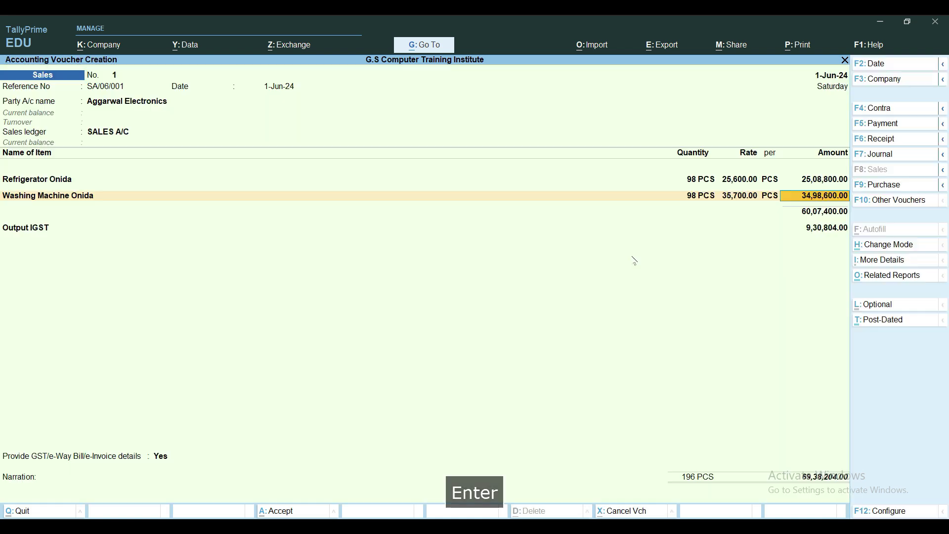
pyautogui.press('Return')
# Accept the Output IGST line and set Provide GST/e-Way Bill/e-Invoice details to No
pyautogui.press('Return')
pyautogui.press('Return')
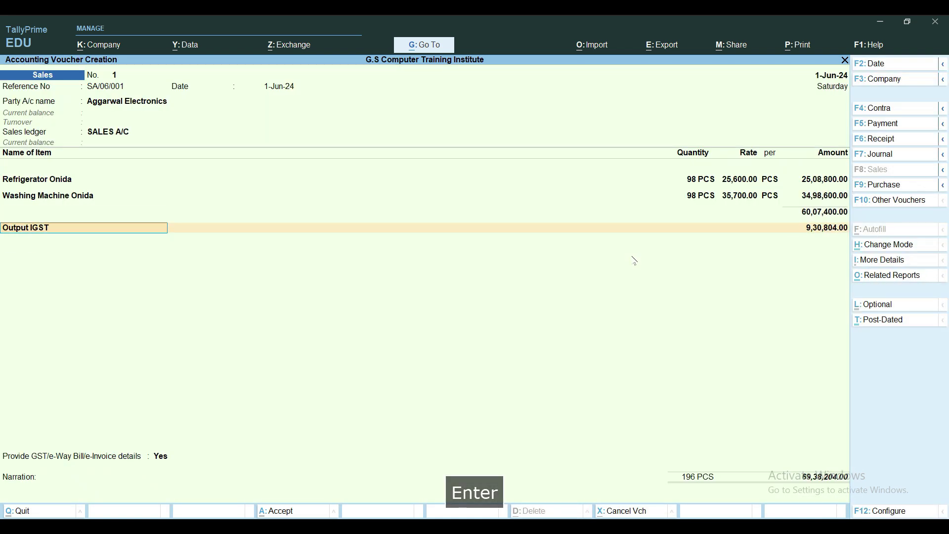
pyautogui.press('Return')
pyautogui.press('Return')
pyautogui.press('Return')
pyautogui.press('Return')
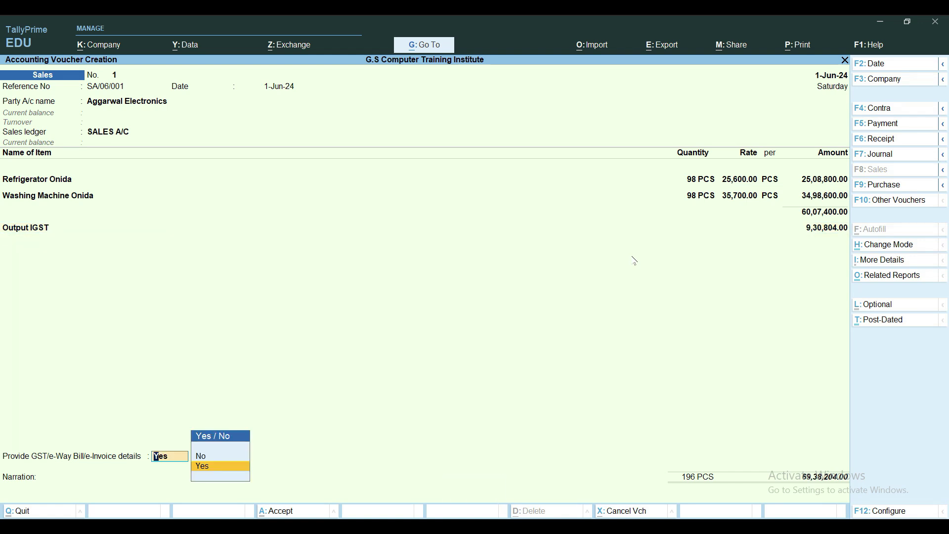
pyautogui.press('n')
pyautogui.press('Return')
# Record the bill-wise details for Aggarwal Electronics as New Ref 1 for 69,38,204.00 Dr
pyautogui.press('Return')
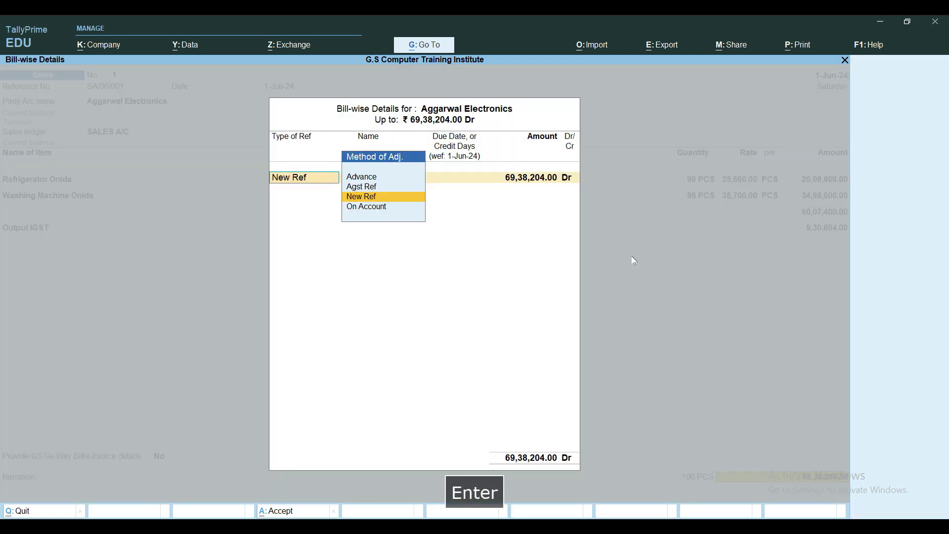
pyautogui.press('Return')
pyautogui.press('Return')
pyautogui.press('Return')
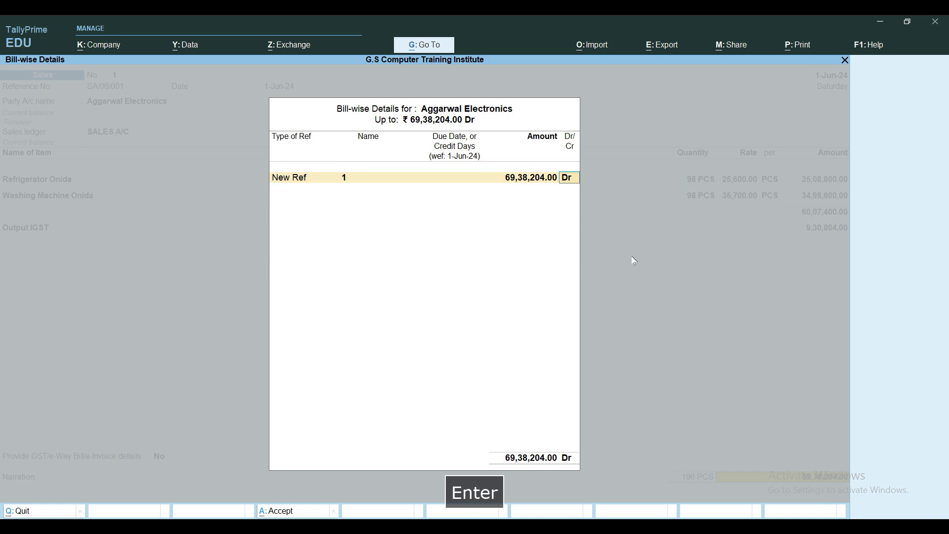
pyautogui.press('Return')
# Enter the narration "Being Sales invoice book vide invoice no . SA/06/001 Dated:"
pyautogui.write('Be')
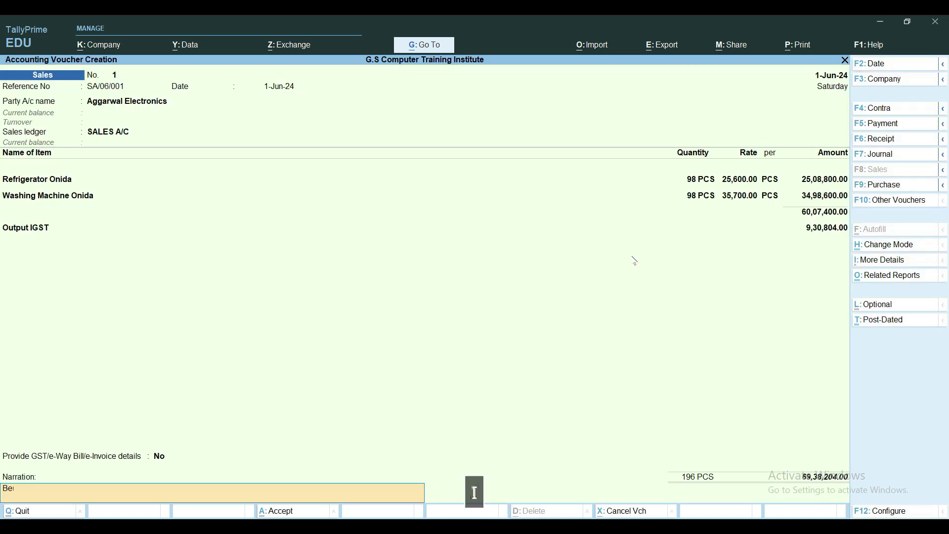
pyautogui.write('ing G')
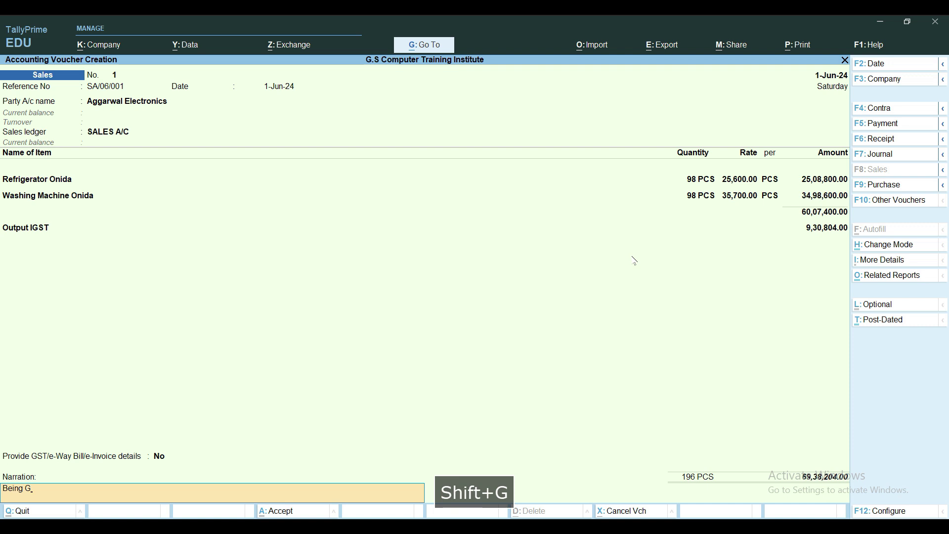
pyautogui.press('BackSpace')
pyautogui.write('Sale')
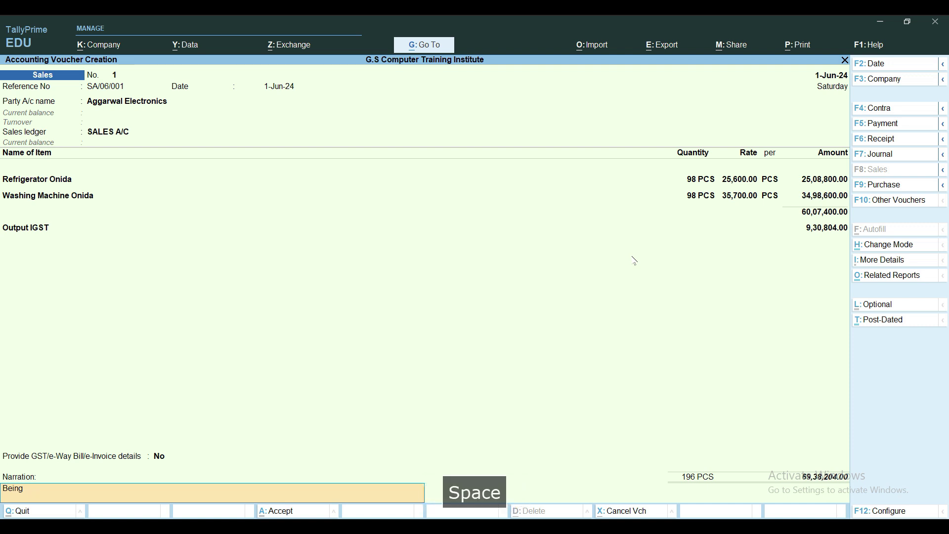
pyautogui.write('s ')
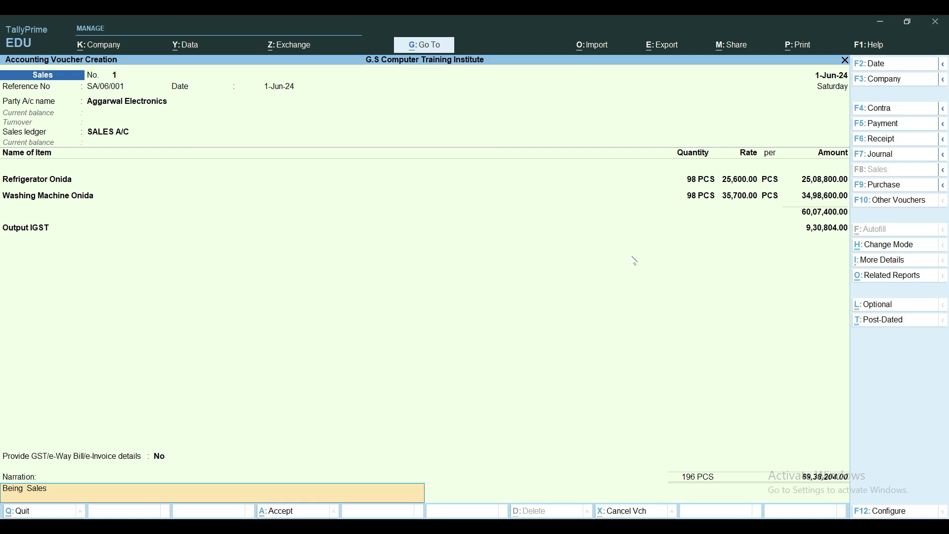
pyautogui.write('invoice ')
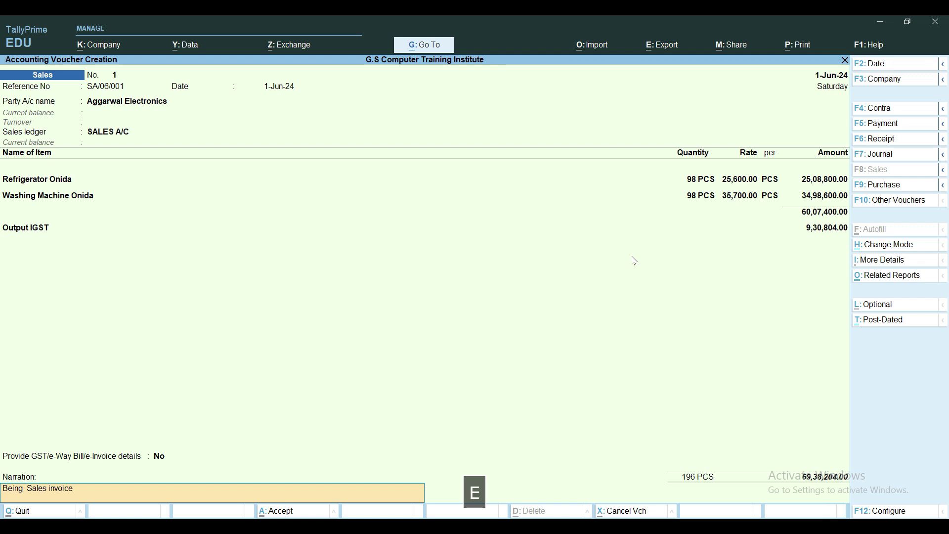
pyautogui.write('book vide invoice no ')
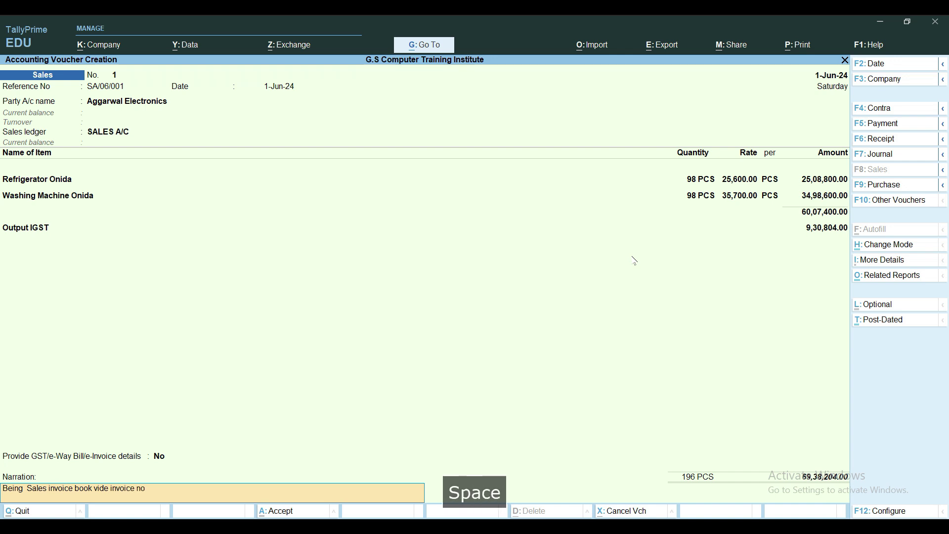
pyautogui.write('.')
pyautogui.write(' sa')
pyautogui.press('BackSpace')
pyautogui.press('BackSpace')
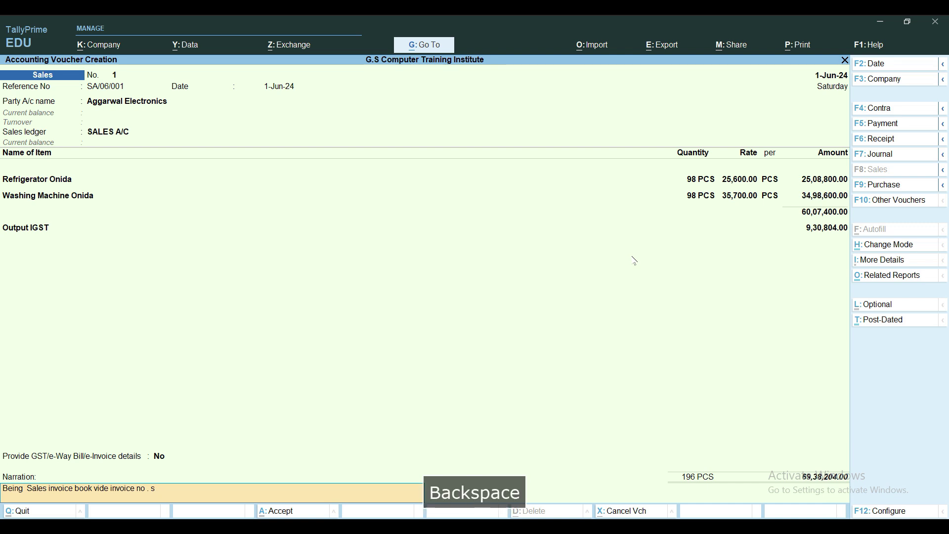
pyautogui.write('SA/')
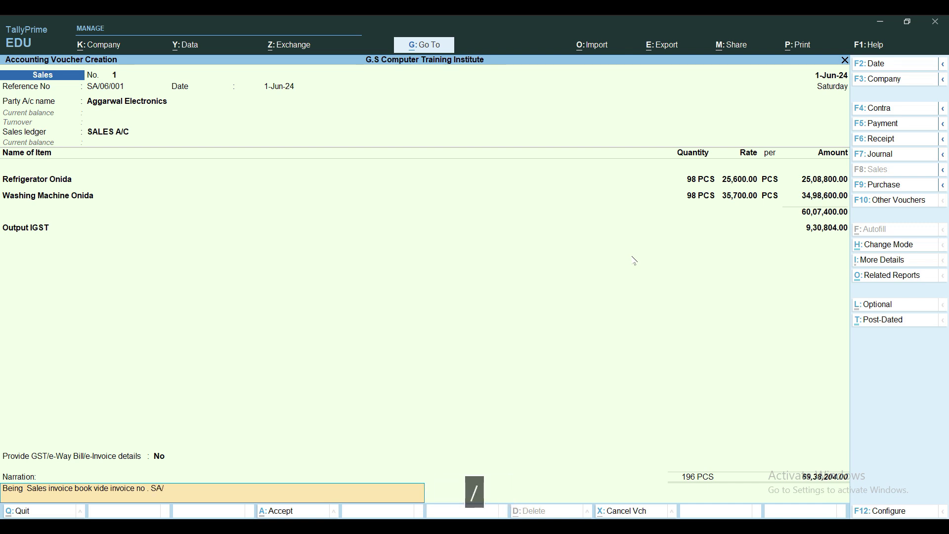
pyautogui.write('06/001 dated')
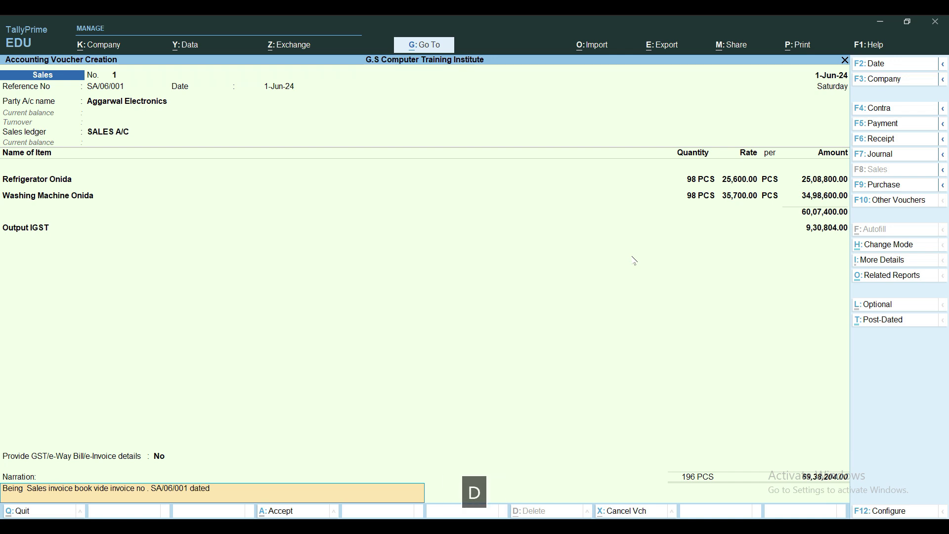
pyautogui.press('BackSpace')
pyautogui.press('BackSpace')
pyautogui.press('BackSpace')
pyautogui.press('BackSpace')
pyautogui.press('BackSpace')
pyautogui.write('Dated:')
pyautogui.press('End')
pyautogui.press('Delete')
# Save the sales voucher and decline sending its details for e-Invoice and e-Way Bill generation
pyautogui.press('Return')
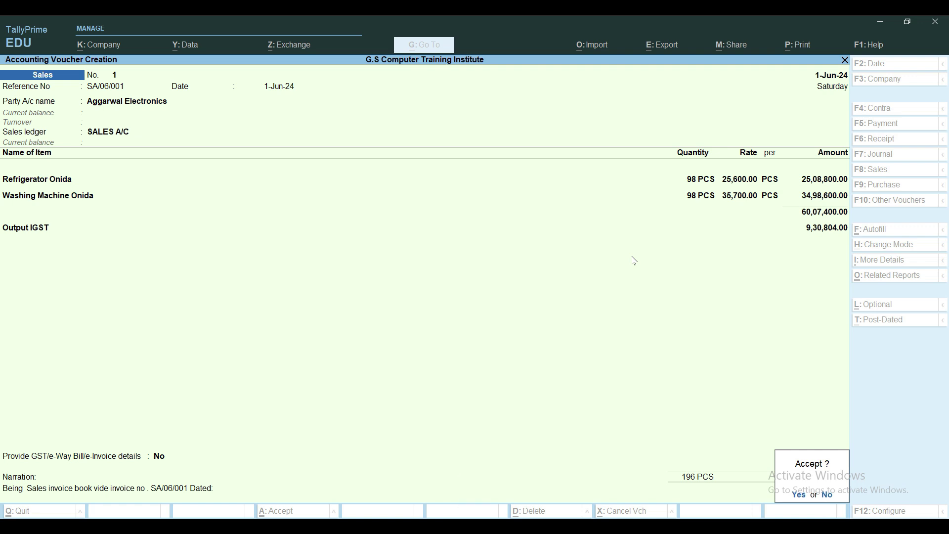
pyautogui.press('Return')
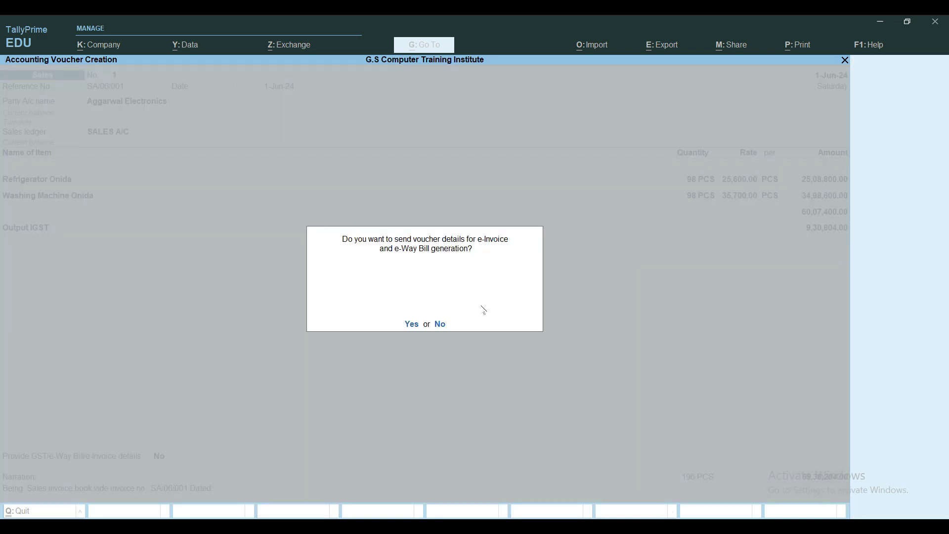
pyautogui.click(441, 325)
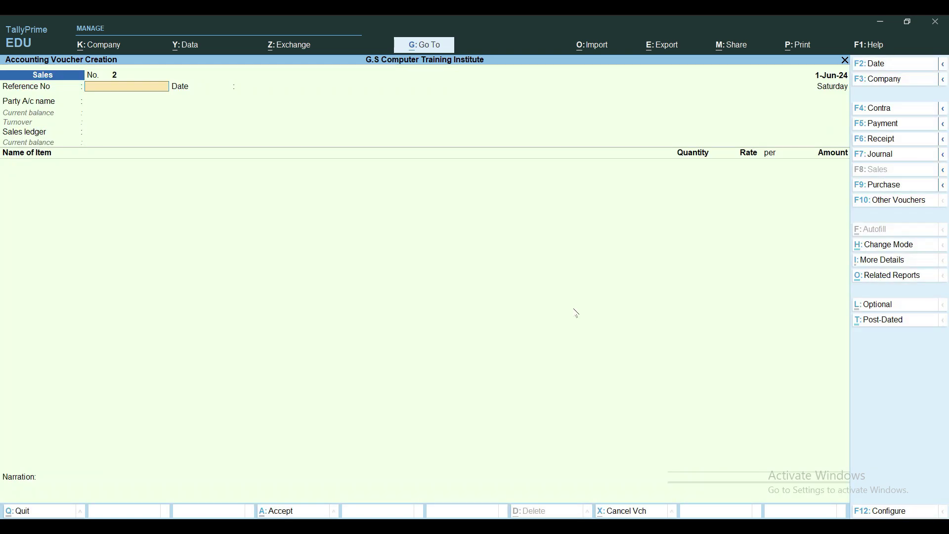
# Review the detailed GST tax analysis of the saved Aggarwal Electronics sales voucher and return to the Gateway of Tally
pyautogui.press('pageup')
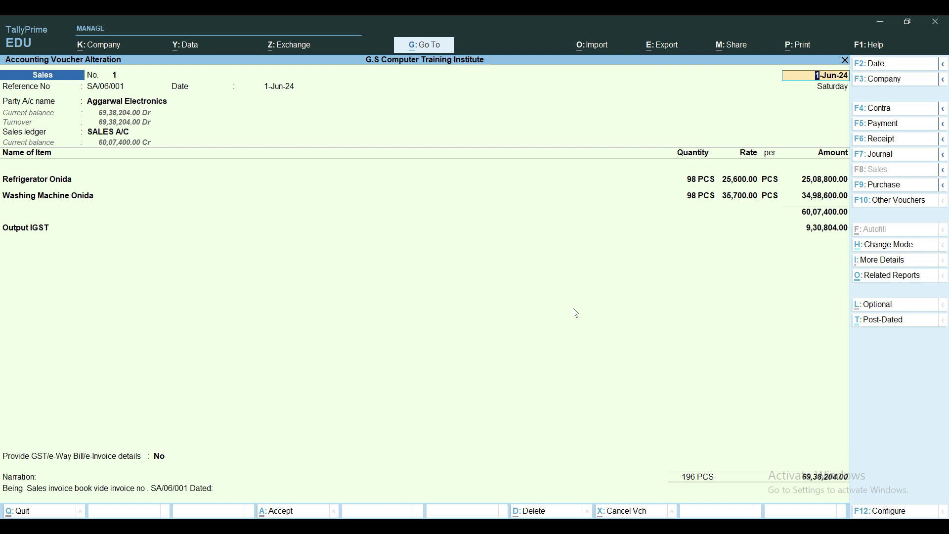
pyautogui.hotkey('alt', 'a')
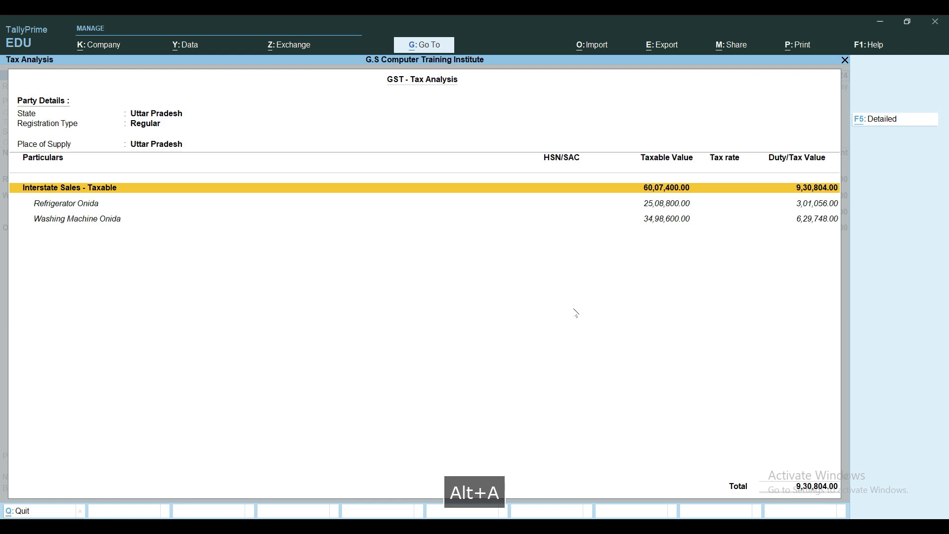
pyautogui.hotkey('alt', 'F1')
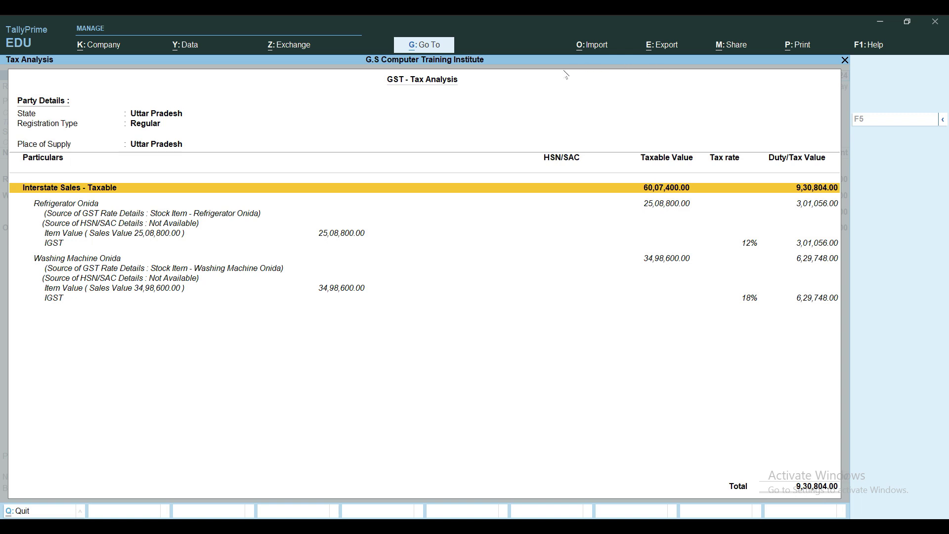
pyautogui.press('Escape')
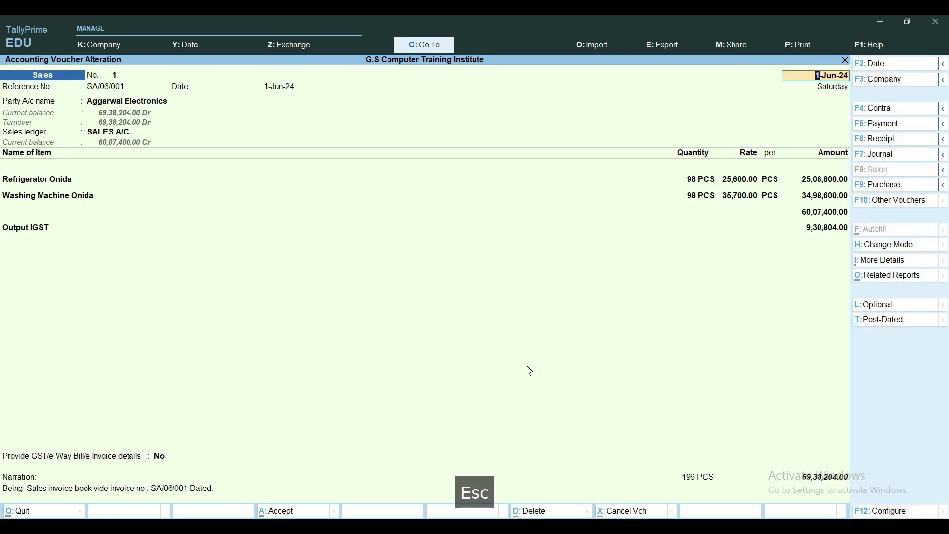
pyautogui.press('Escape')
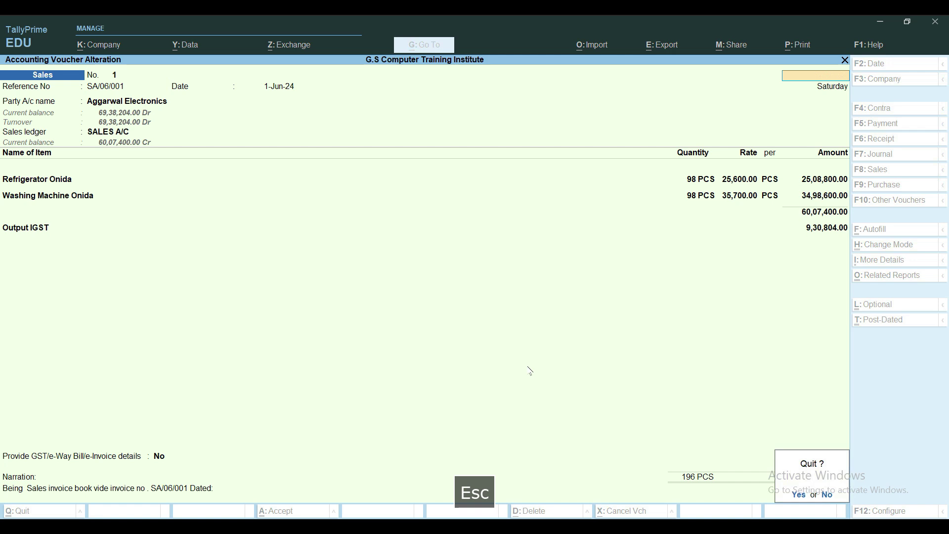
pyautogui.press('Escape')
pyautogui.press('Escape')
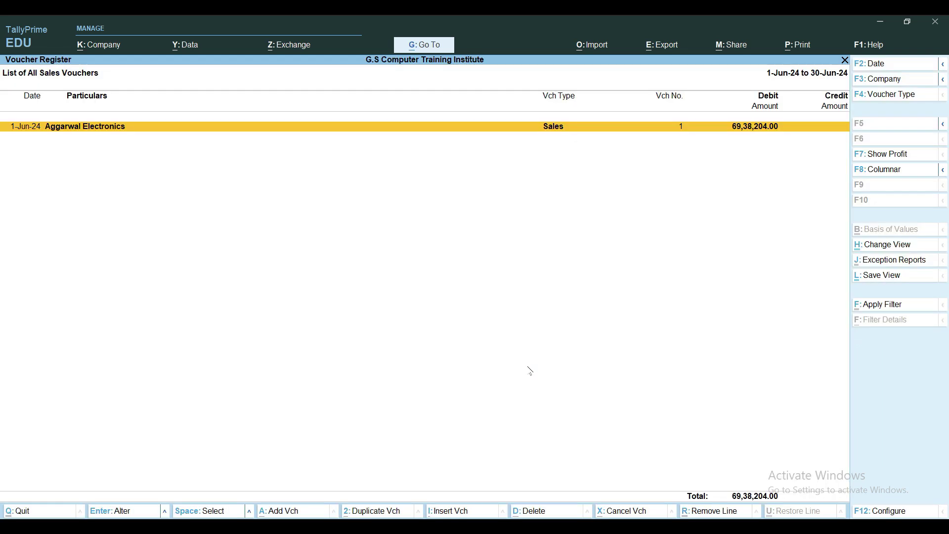
pyautogui.press('Escape')
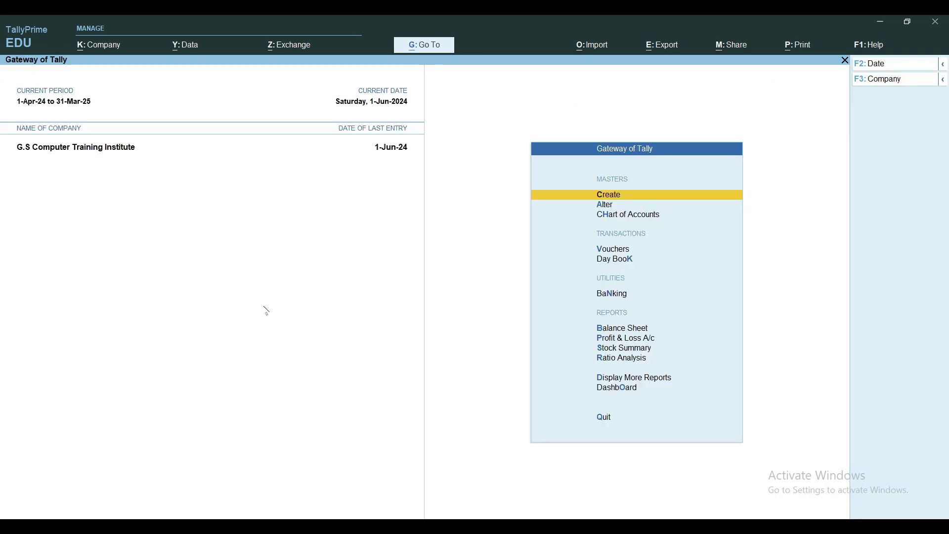
pyautogui.press('Escape')
pyautogui.press('Escape')
# Review the May sales order vouchers in the Sales Orders Book and return to the Gateway of Tally
pyautogui.press('d')
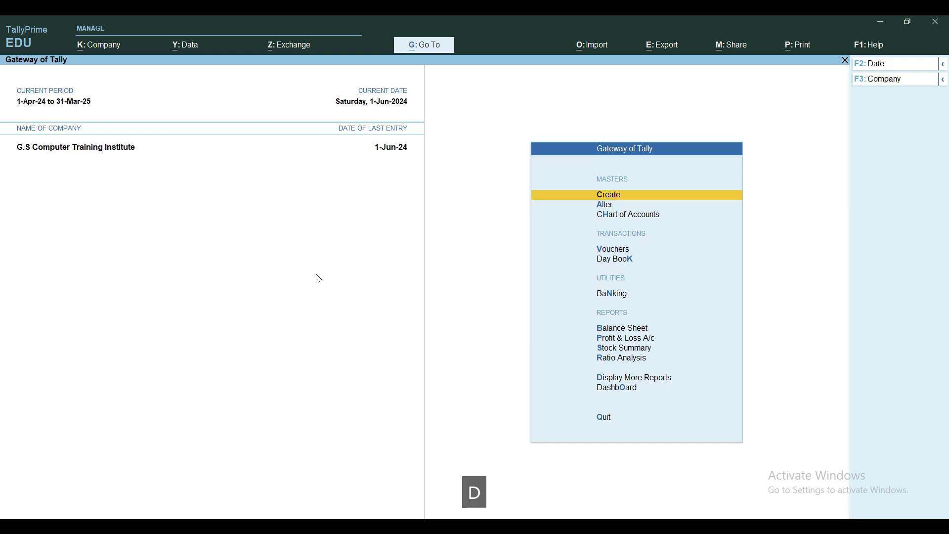
pyautogui.press('o')
pyautogui.press('Up')
pyautogui.press('Return')
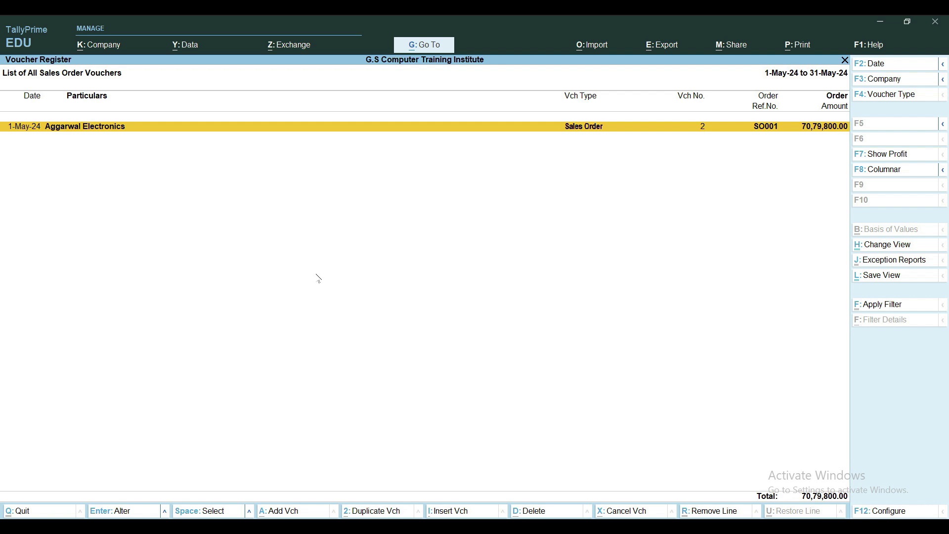
pyautogui.press('Escape')
pyautogui.press('Escape')
pyautogui.press('Escape')
pyautogui.press('Escape')
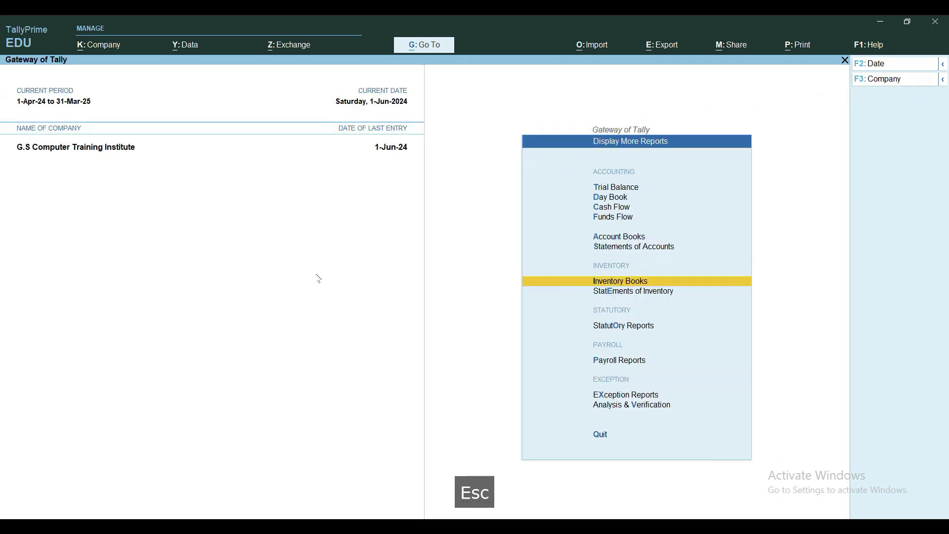
pyautogui.press('Escape')
pyautogui.press('Escape')
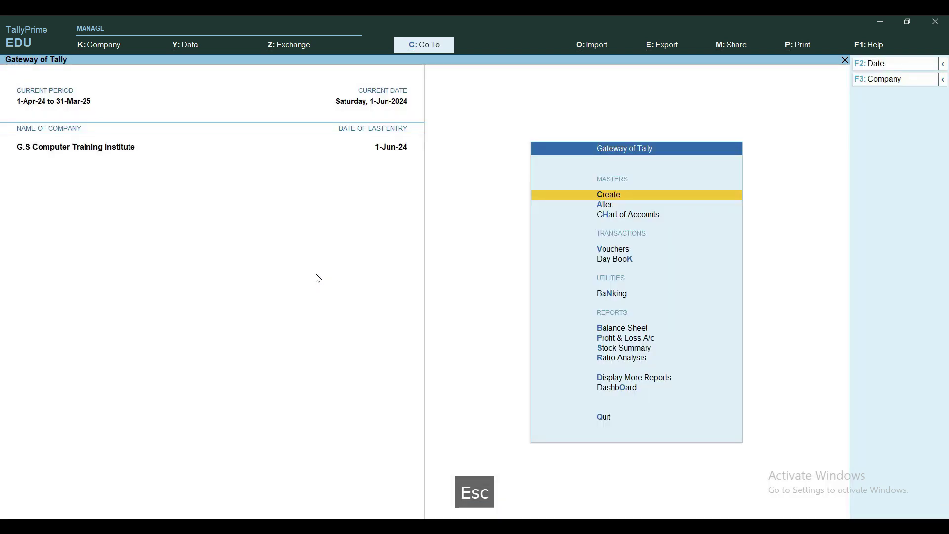
# Review the May delivery note for Aggarwal Electronics from the Delivery Note Register and return to the Gateway of Tally
pyautogui.press('d')
pyautogui.press('i')
pyautogui.press('d')
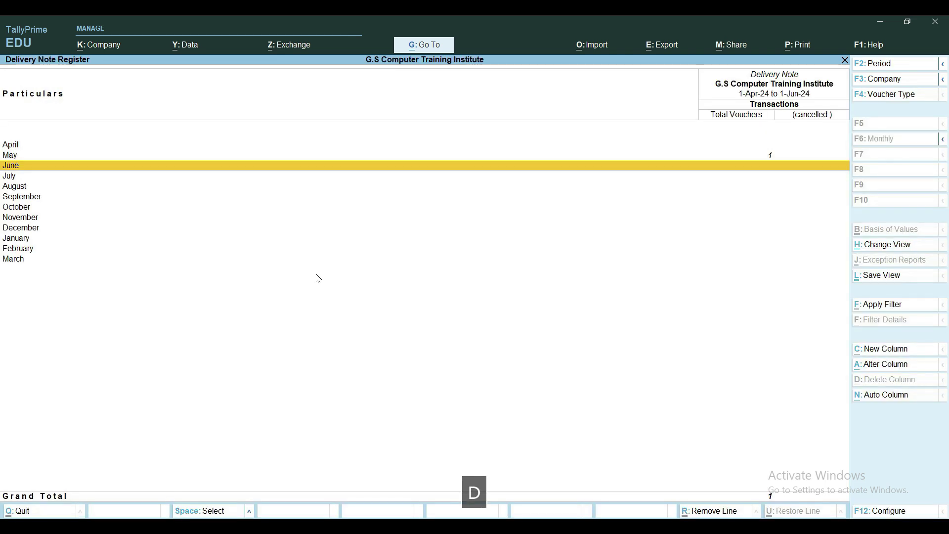
pyautogui.press('Up')
pyautogui.press('Return')
pyautogui.press('Return')
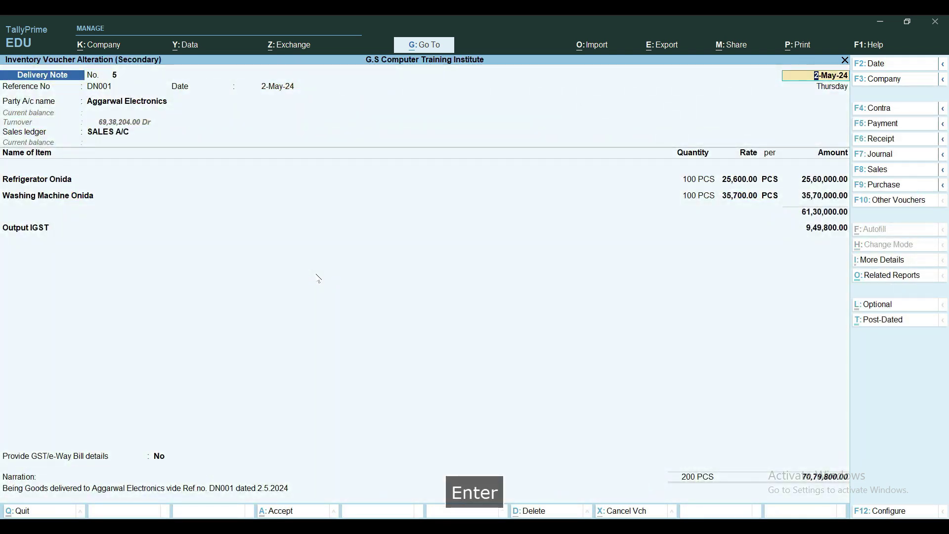
pyautogui.press('Escape')
pyautogui.press('Escape')
pyautogui.press('Escape')
pyautogui.press('Escape')
pyautogui.press('Escape')
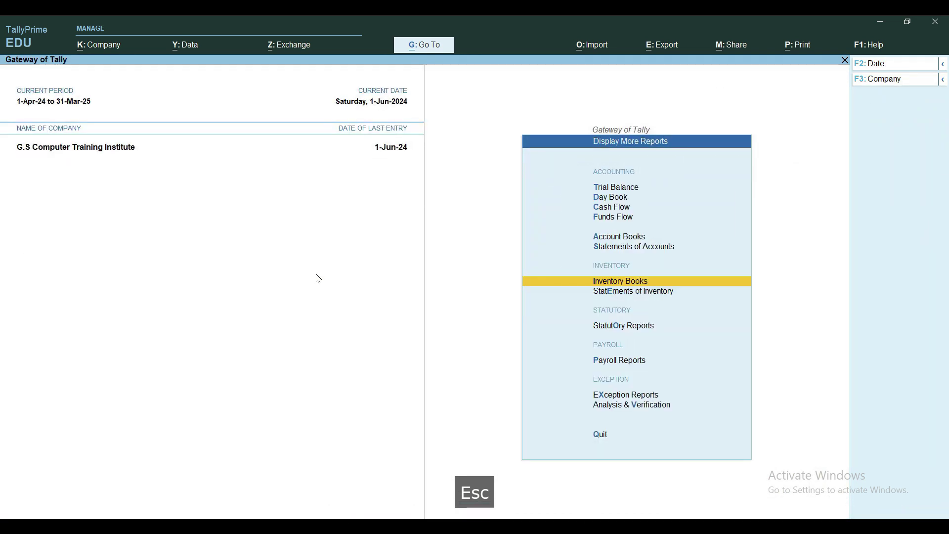
pyautogui.press('Escape')
# Review the June vouchers in the Rejections In Register and return to the Gateway of Tally
pyautogui.press('Return')
pyautogui.press('i')
pyautogui.press('n')
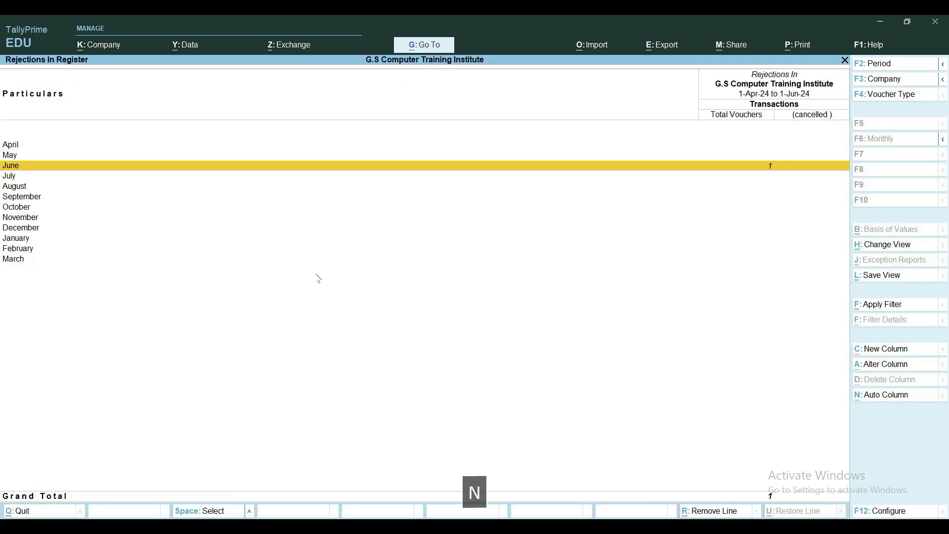
pyautogui.press('Return')
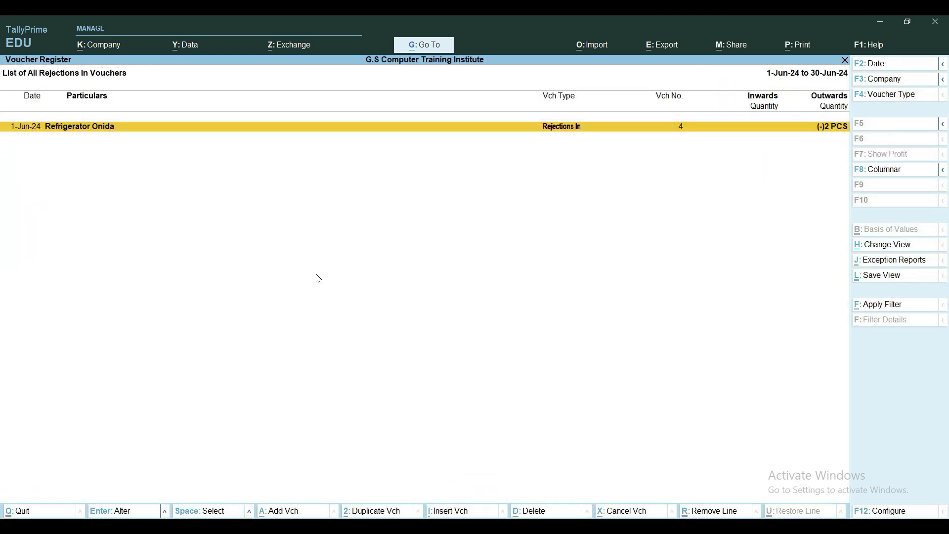
pyautogui.press('Escape')
pyautogui.press('Escape')
pyautogui.press('Escape')
pyautogui.press('Escape')
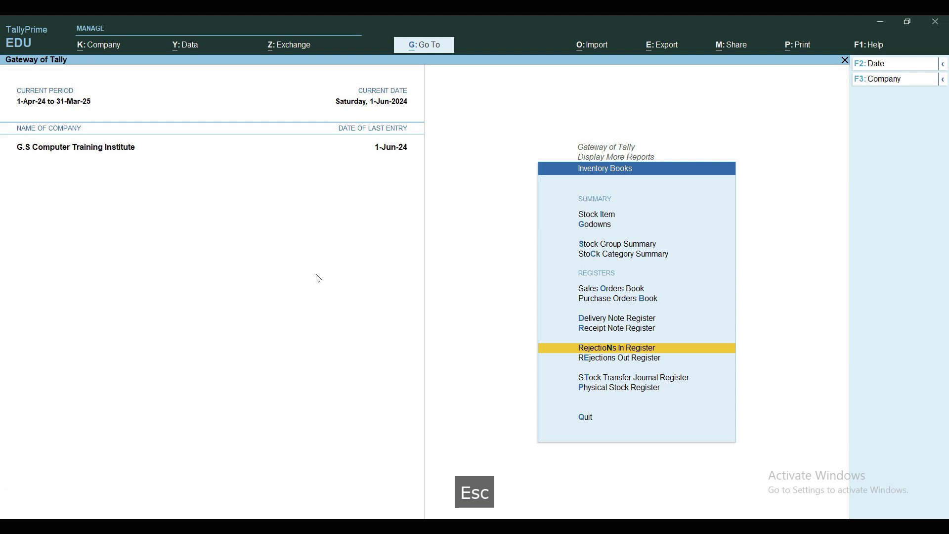
pyautogui.press('Escape')
pyautogui.press('Escape')
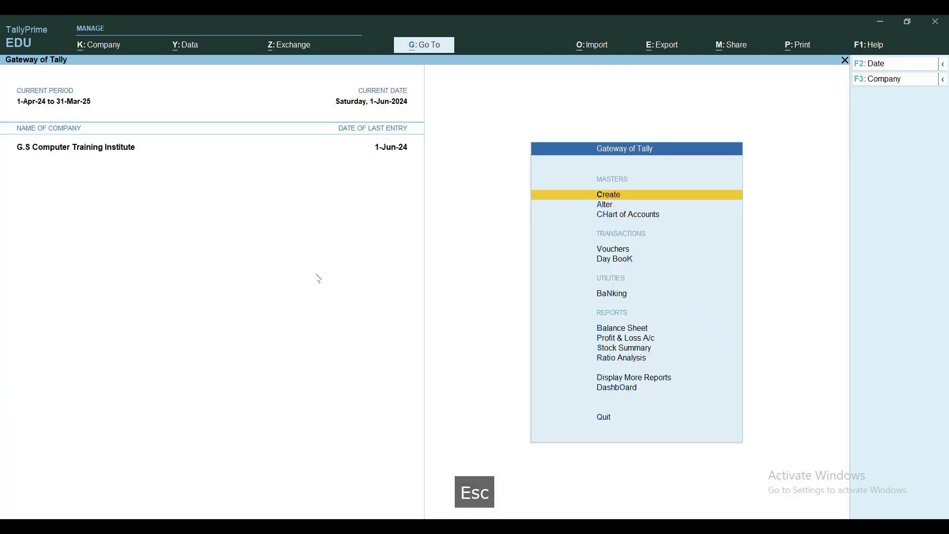
# Review the June sales voucher for Aggarwal Electronics from the Sales Register and return to the Gateway of Tally
pyautogui.press('d')
pyautogui.press('a')
pyautogui.press('s')
pyautogui.press('Return')
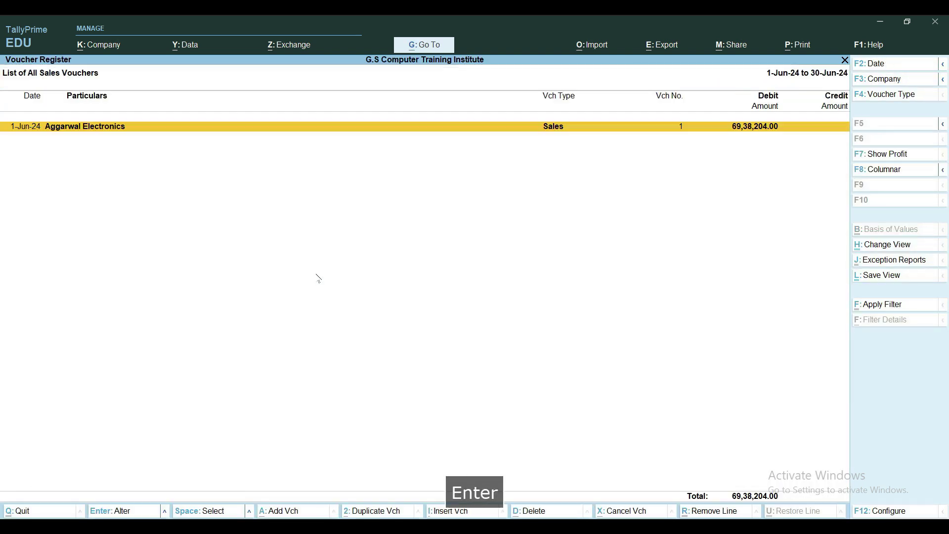
pyautogui.press('Return')
pyautogui.press('Escape')
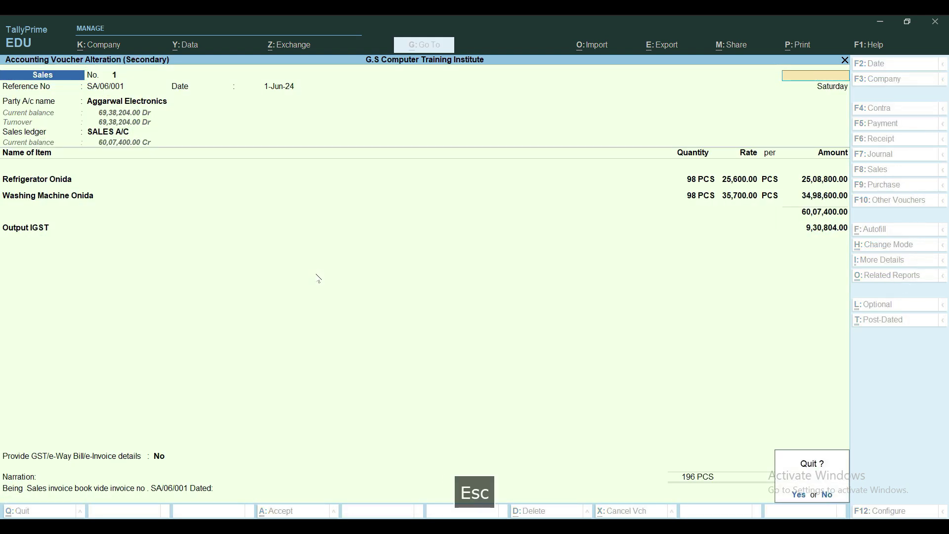
pyautogui.press('Escape')
pyautogui.press('Escape')
pyautogui.press('Escape')
pyautogui.press('Escape')
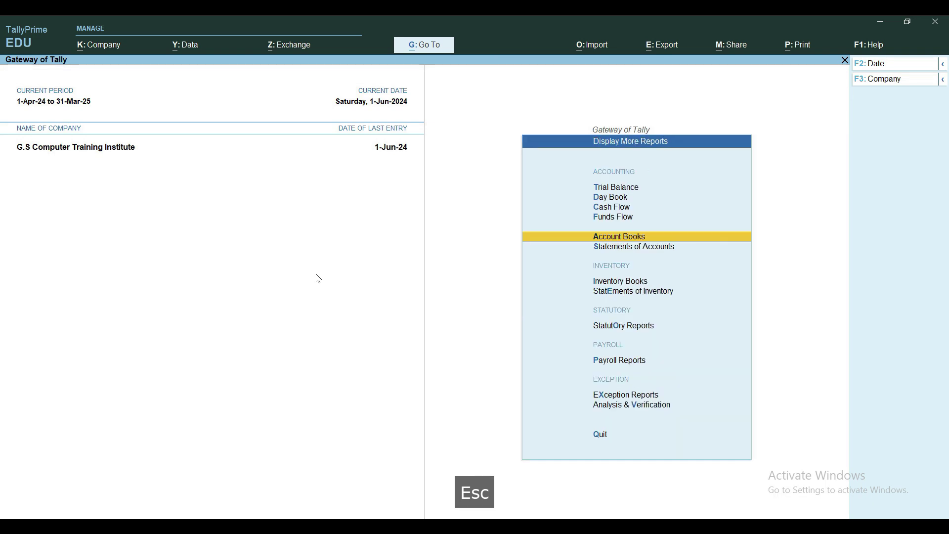
pyautogui.press('Escape')
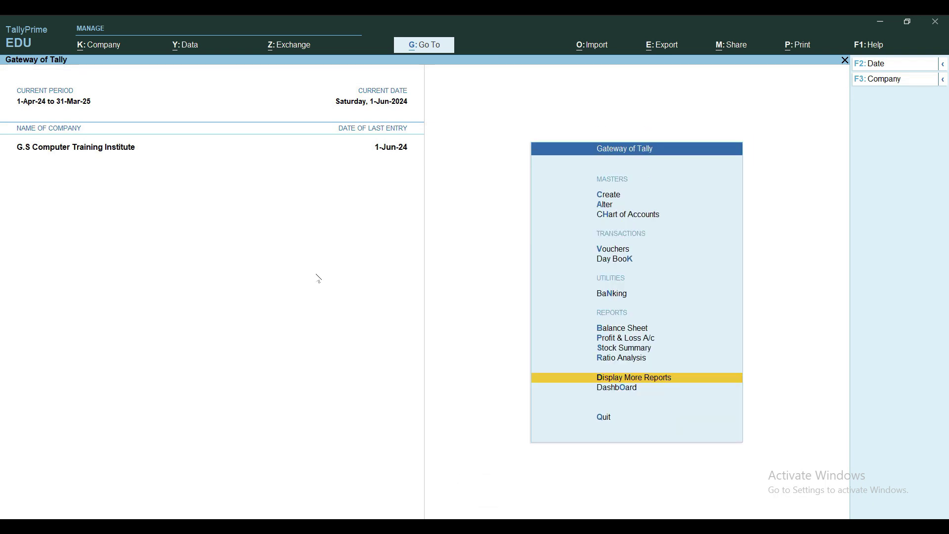
# Start a Credit Note voucher for the party Aggarwal Electronics with the tracking number set to Not Applicable
pyautogui.press('v')
pyautogui.hotkey('alt', 'F5')
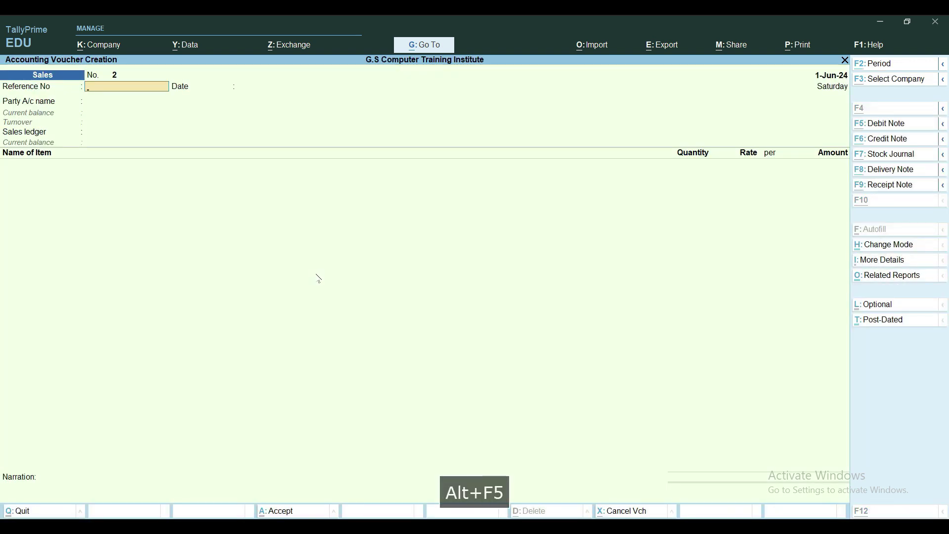
pyautogui.hotkey('alt', 'F6')
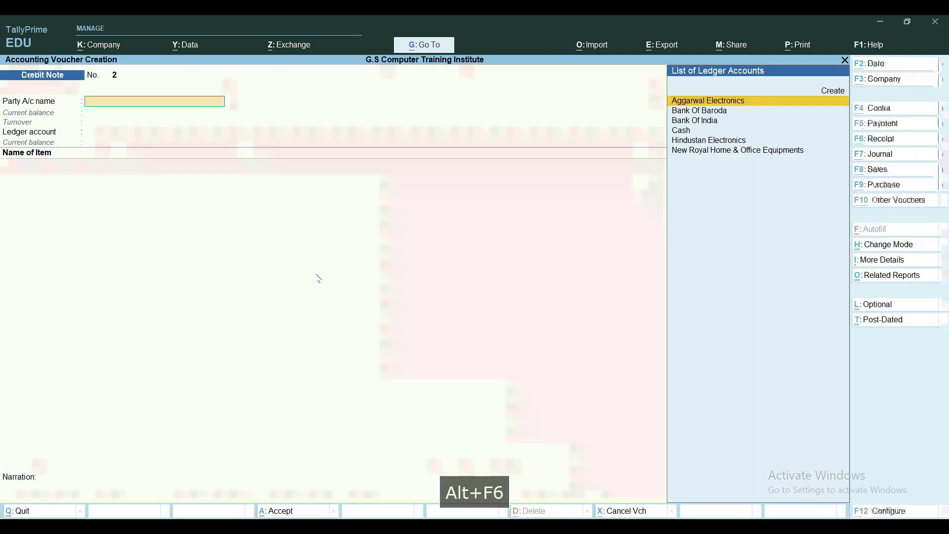
pyautogui.press('Return')
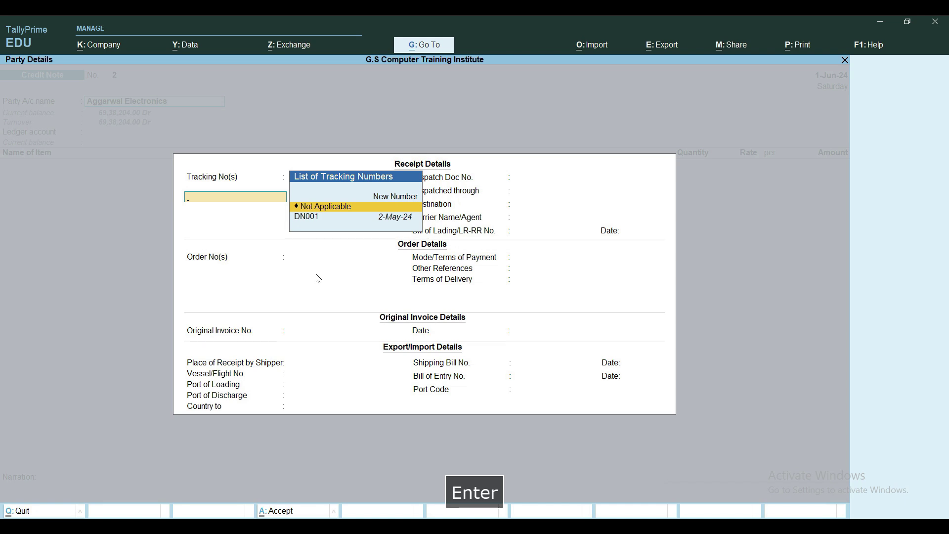
pyautogui.press('Return')
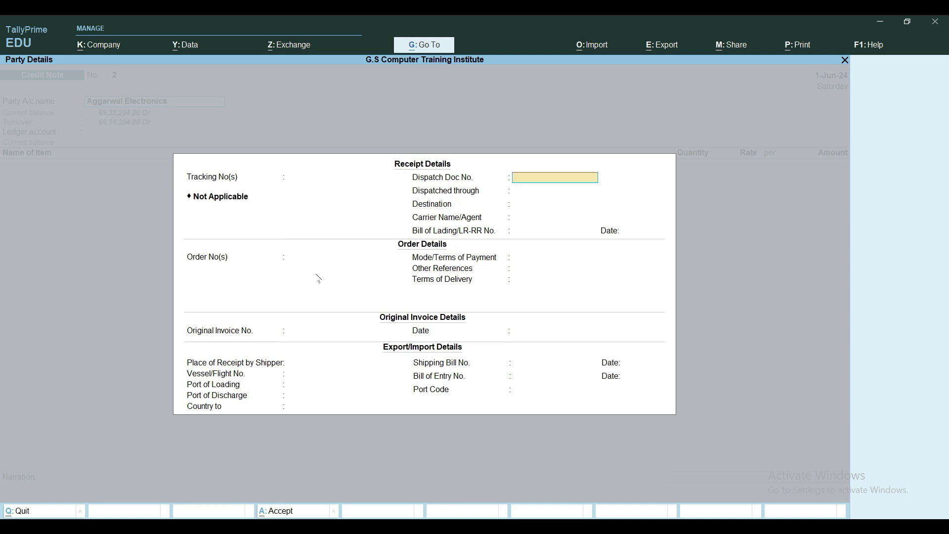
pyautogui.press('Return')
pyautogui.press('Return')
pyautogui.press('Return')
pyautogui.press('Return')
pyautogui.press('BackSpace')
pyautogui.press('BackSpace')
pyautogui.press('BackSpace')
pyautogui.press('BackSpace')
pyautogui.write('By OWN ')
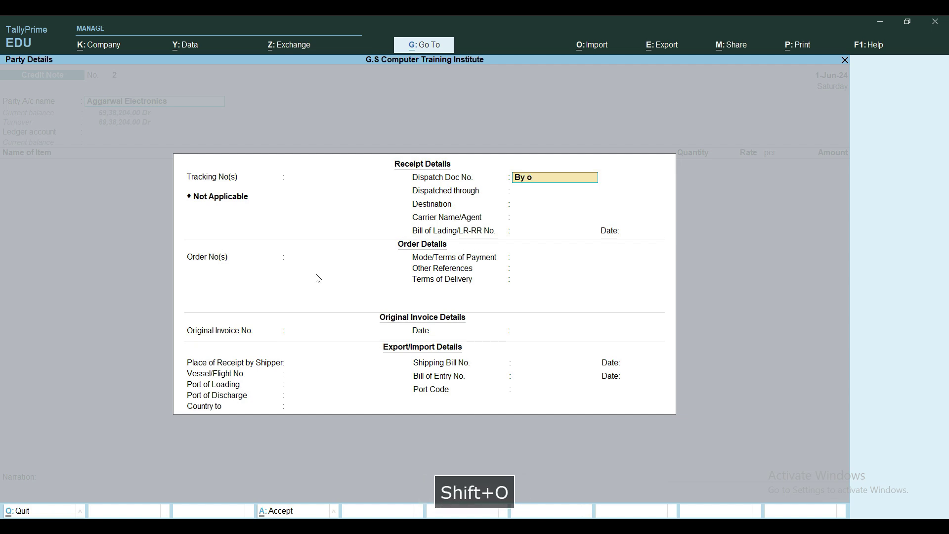
pyautogui.write('W')
pyautogui.press('BackSpace')
pyautogui.write('VEJHILCE')
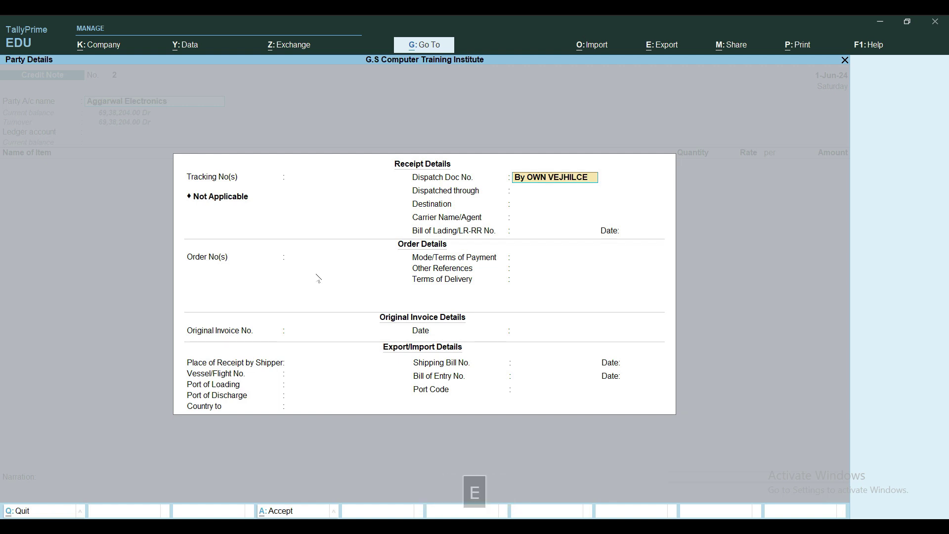
pyautogui.press('BackSpace')
pyautogui.press('BackSpace')
pyautogui.press('BackSpace')
pyautogui.press('BackSpace')
pyautogui.press('BackSpace')
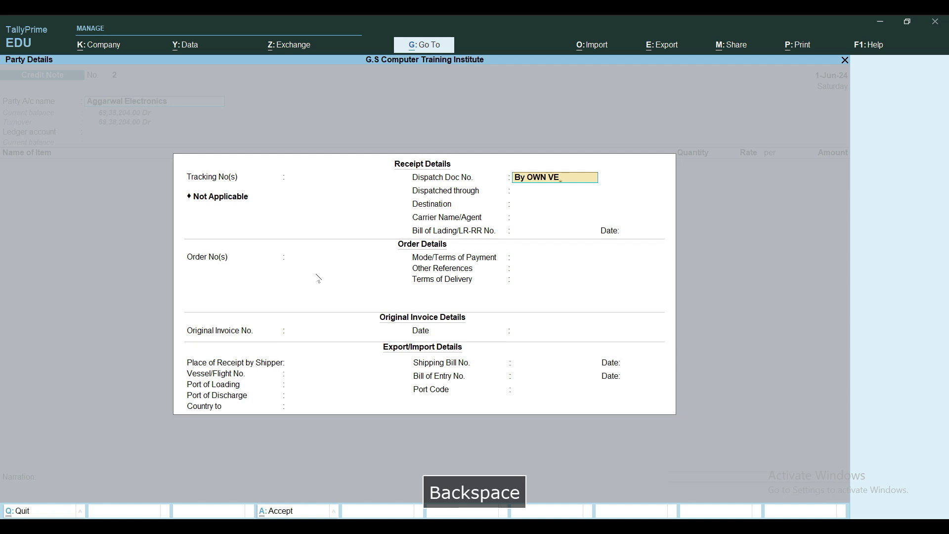
pyautogui.write('HICLE')
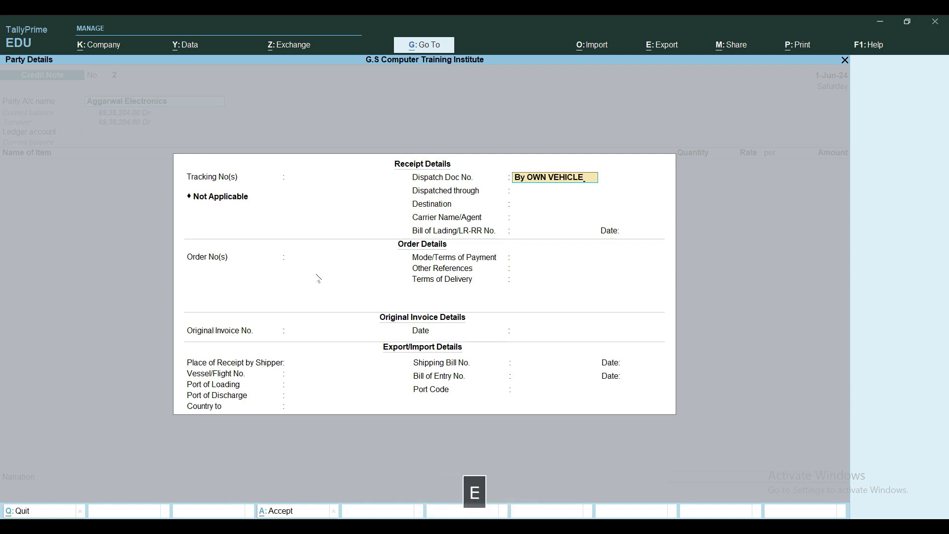
pyautogui.press('Return')
pyautogui.press('Return')
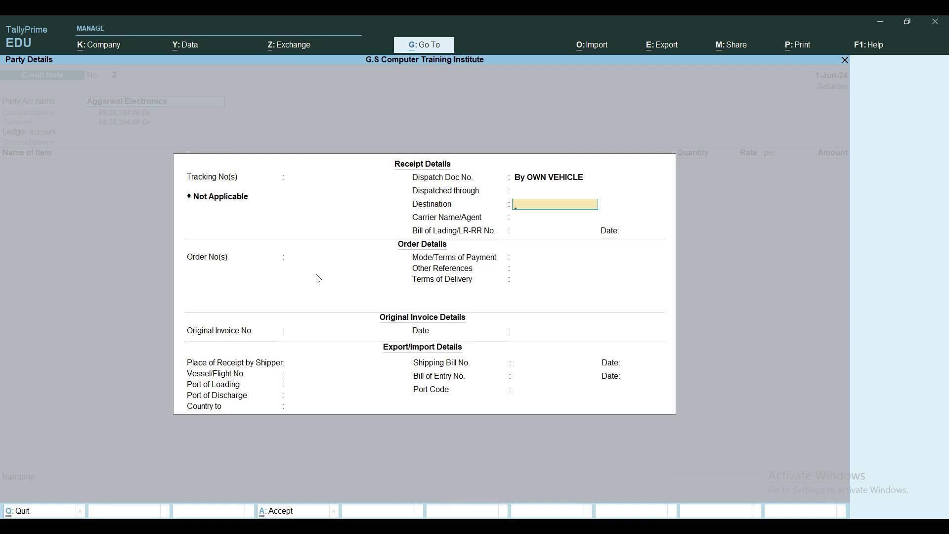
pyautogui.press('Up')
pyautogui.press('Up')
pyautogui.press('Delete')
pyautogui.press('Delete')
pyautogui.press('Delete')
pyautogui.press('Delete')
pyautogui.press('Delete')
pyautogui.press('Delete')
pyautogui.press('Delete')
pyautogui.press('Delete')
pyautogui.press('Delete')
pyautogui.press('Delete')
pyautogui.press('Delete')
pyautogui.press('Delete')
pyautogui.press('Delete')
pyautogui.press('Delete')
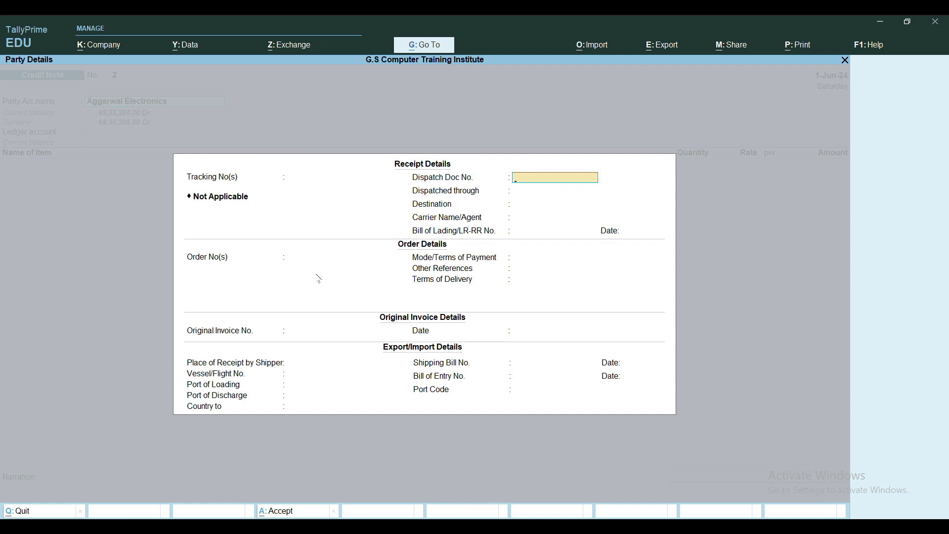
# Enter "JUNE/0001//24" as the Dispatch Doc No. and leave the other receipt details blank
pyautogui.write('JUN')
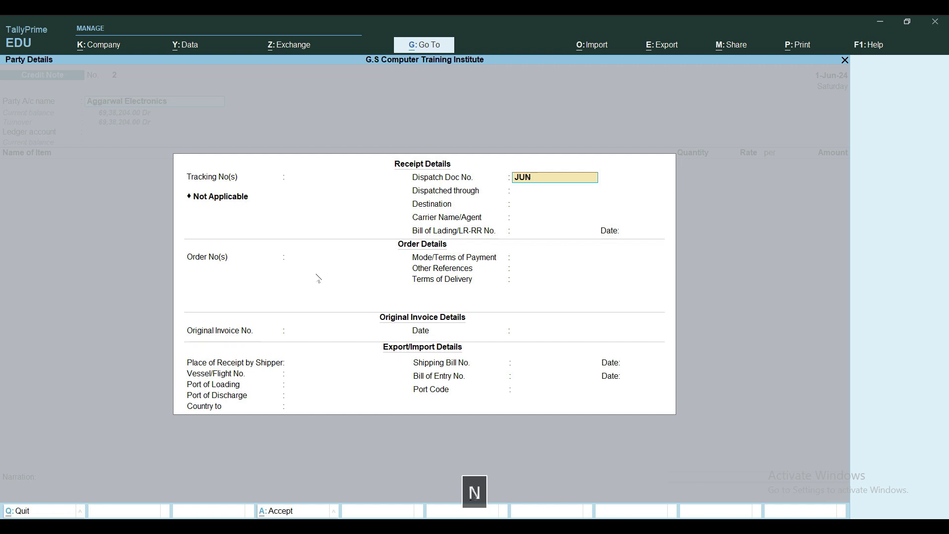
pyautogui.write('E/0001//24')
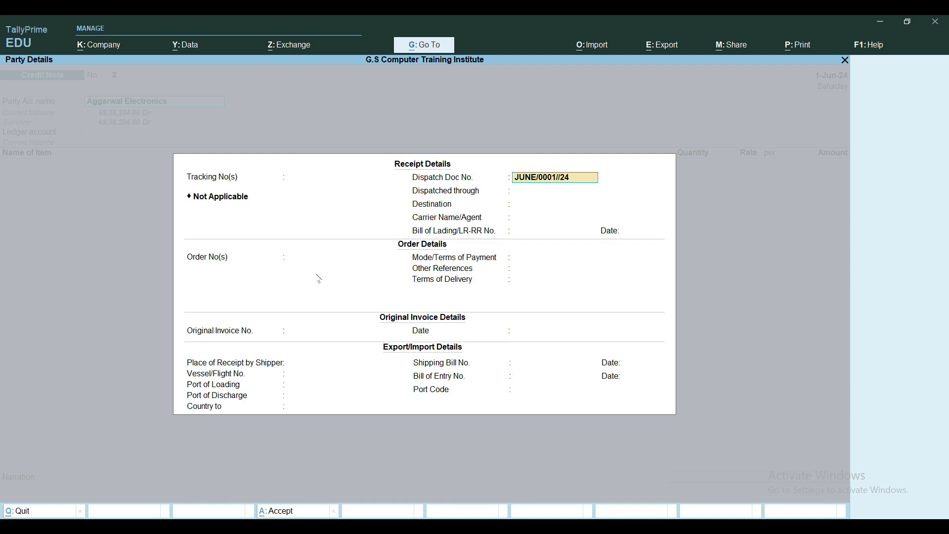
pyautogui.press('Return')
pyautogui.press('Return')
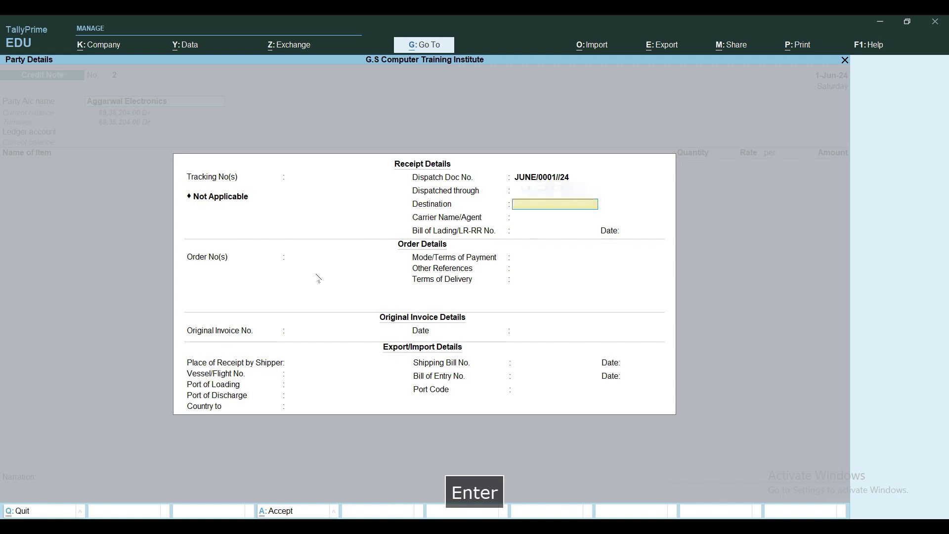
pyautogui.press('Return')
pyautogui.press('Return')
pyautogui.press('Return')
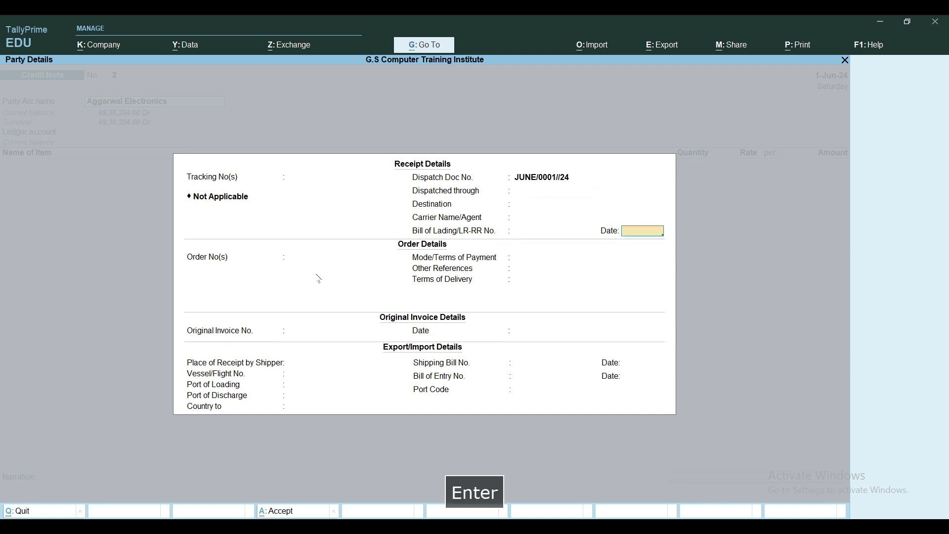
pyautogui.press('Return')
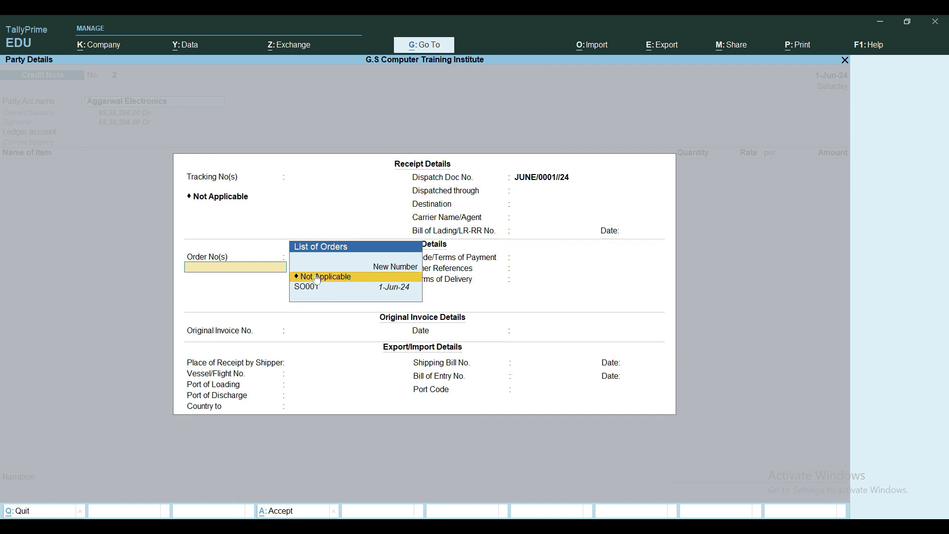
# Set the order number to Not Applicable and leave the remaining order details and original invoice number blank
pyautogui.press('Return')
pyautogui.press('Return')
pyautogui.press('Return')
pyautogui.press('Return')
pyautogui.press('Return')
pyautogui.press('Return')
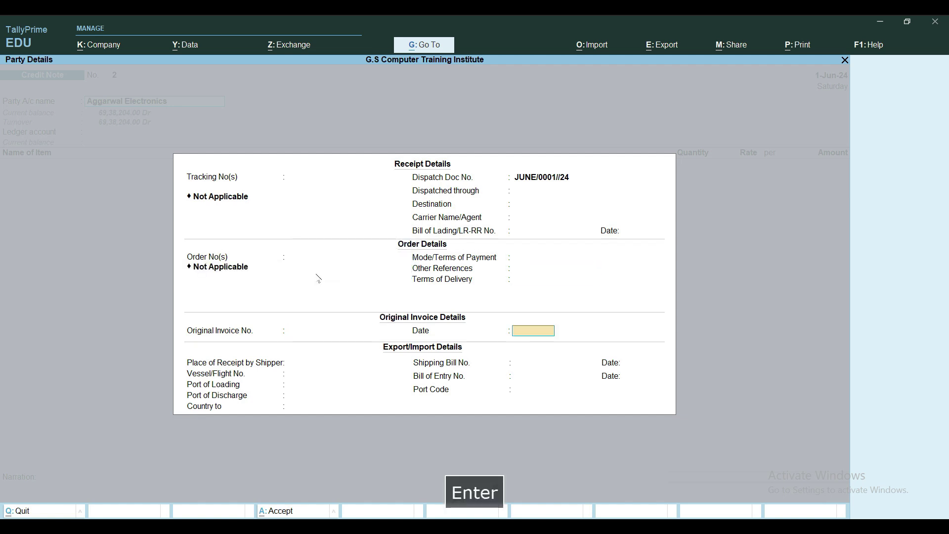
# Leave the original invoice date and export/import details blank, keep Country to as Not Applicable, and proceed to the buyer's details
pyautogui.press('Return')
pyautogui.press('Return')
pyautogui.press('Return')
pyautogui.press('Return')
pyautogui.press('Return')
pyautogui.press('Return')
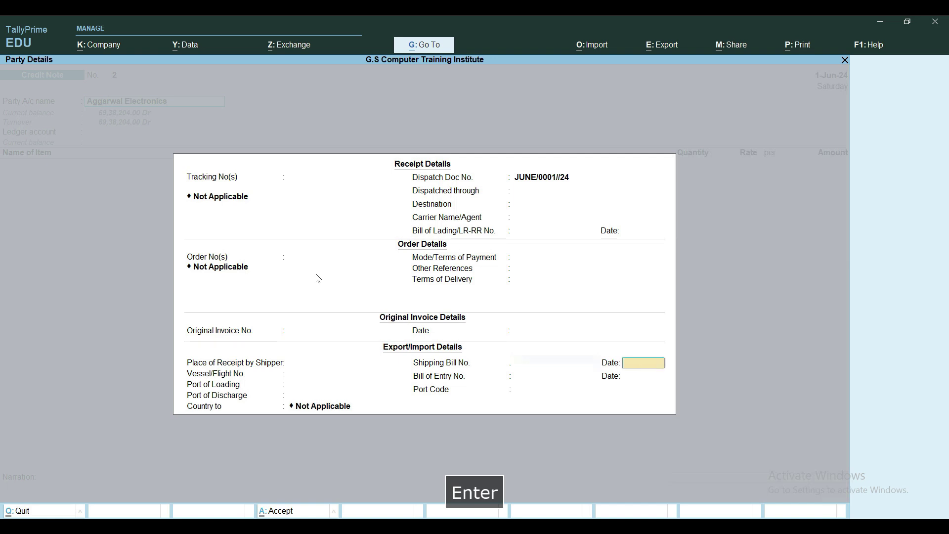
pyautogui.press('Return')
pyautogui.press('Return')
pyautogui.press('Return')
pyautogui.press('Return')
pyautogui.press('Return')
pyautogui.press('Return')
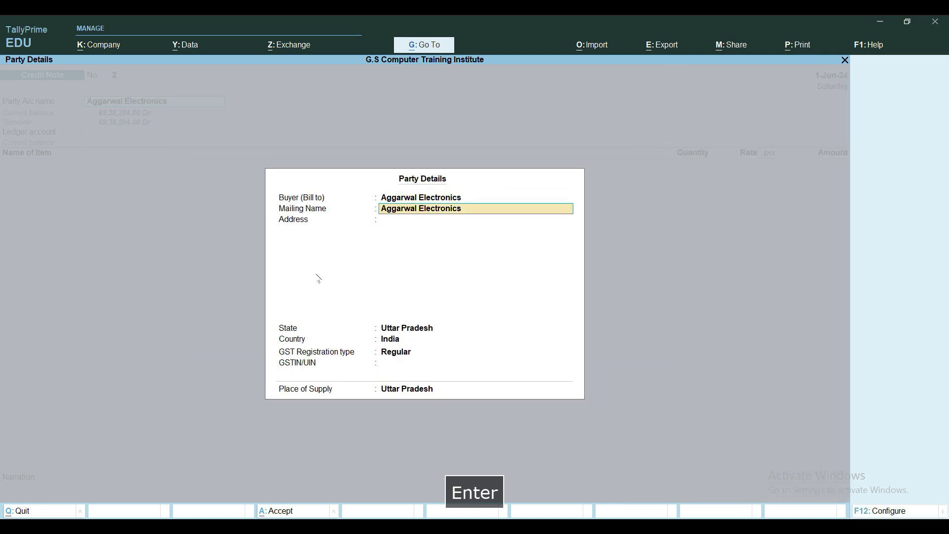
# Accept the default party details for Aggarwal Electronics and select Sales Return as the credit note's ledger account
pyautogui.press('Return')
pyautogui.press('Return')
pyautogui.press('Return')
pyautogui.press('Return')
pyautogui.press('Return')
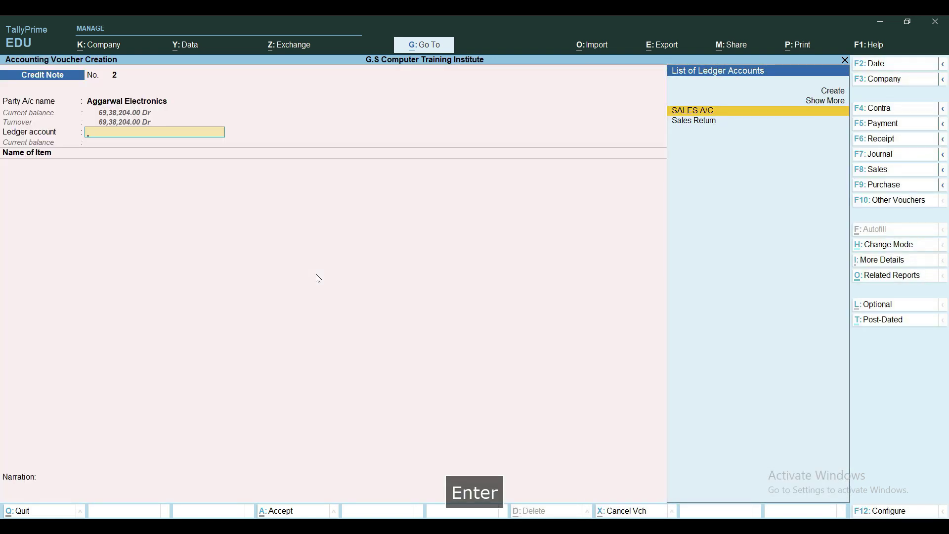
pyautogui.press('Down')
pyautogui.press('Return')
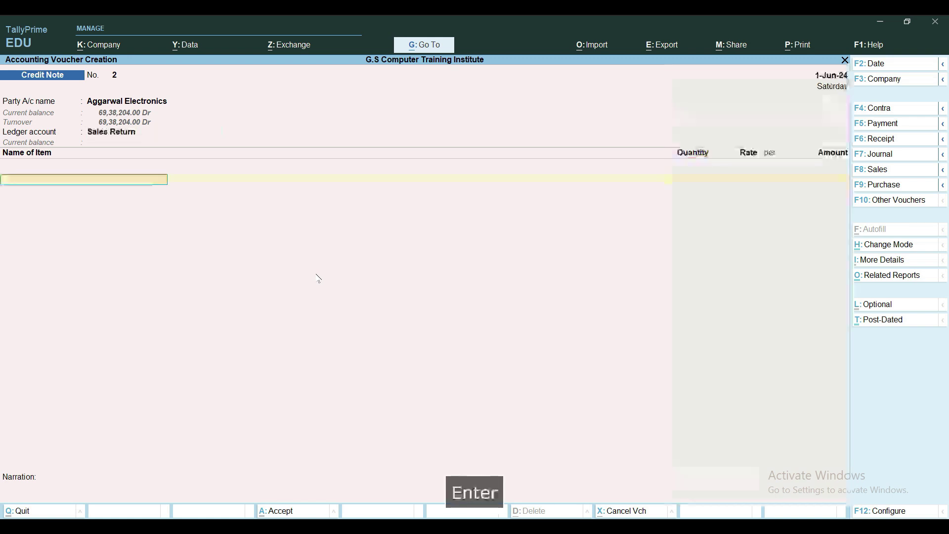
# Open the Sales Return ledger for alteration, check its group, statutory and GST settings, and accept it
pyautogui.press('BackSpace')
pyautogui.hotkey('ctrl', 'Return')
pyautogui.press('Return')
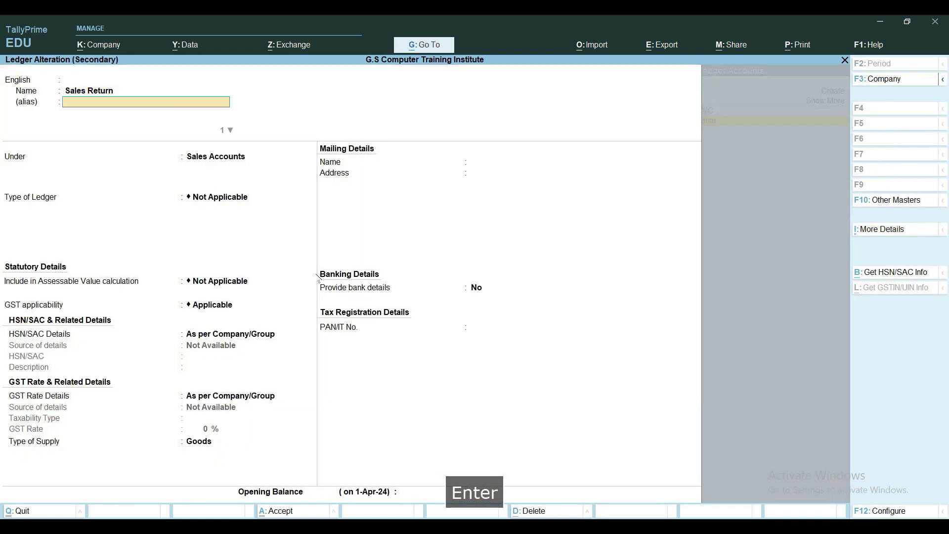
pyautogui.press('Return')
pyautogui.press('Return')
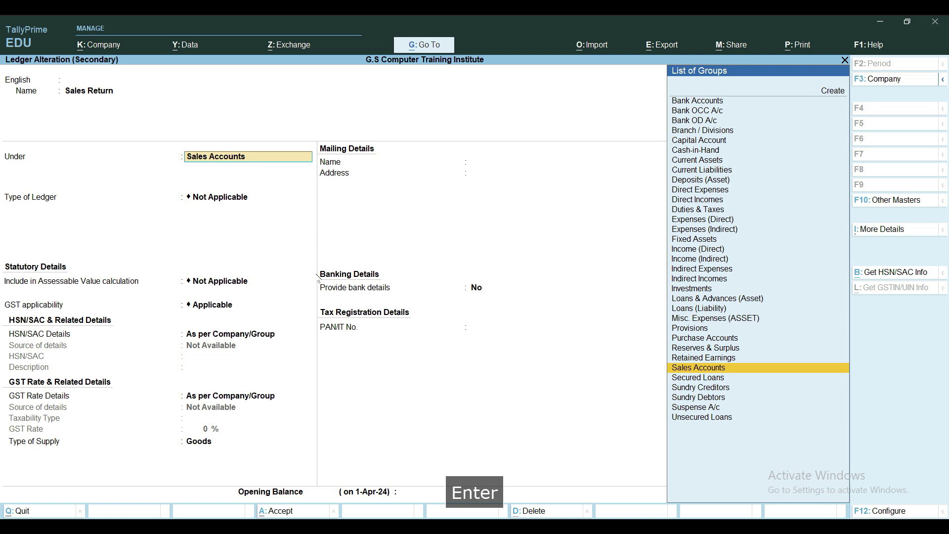
pyautogui.press('Return')
pyautogui.press('Return')
pyautogui.press('Return')
pyautogui.press('Return')
pyautogui.press('Return')
pyautogui.press('Return')
pyautogui.press('Return')
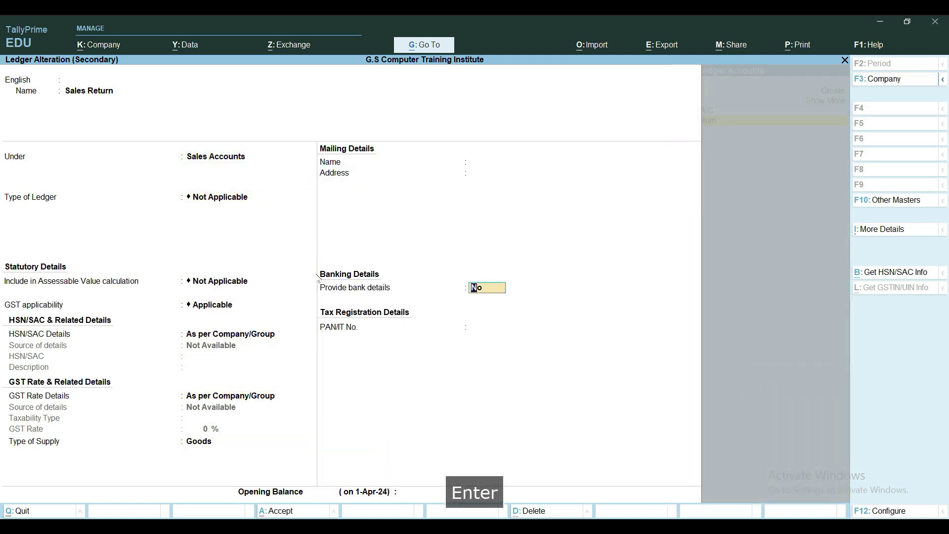
pyautogui.hotkey('ctrl', 'a')
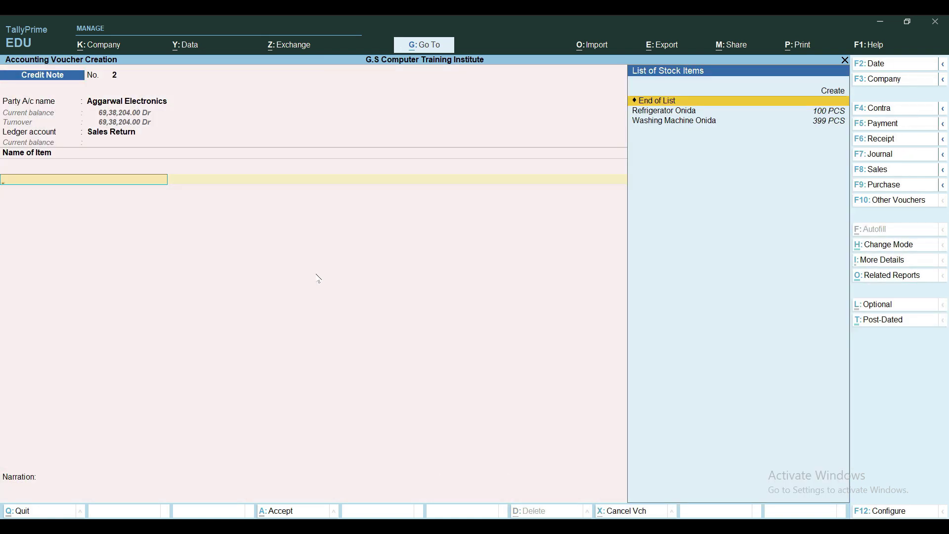
# Add Refrigerator Onida with tracking number Not Applicable, godown Main Location and quantity 3 PCS at 25,600.00
pyautogui.press('Down')
pyautogui.press('Return')
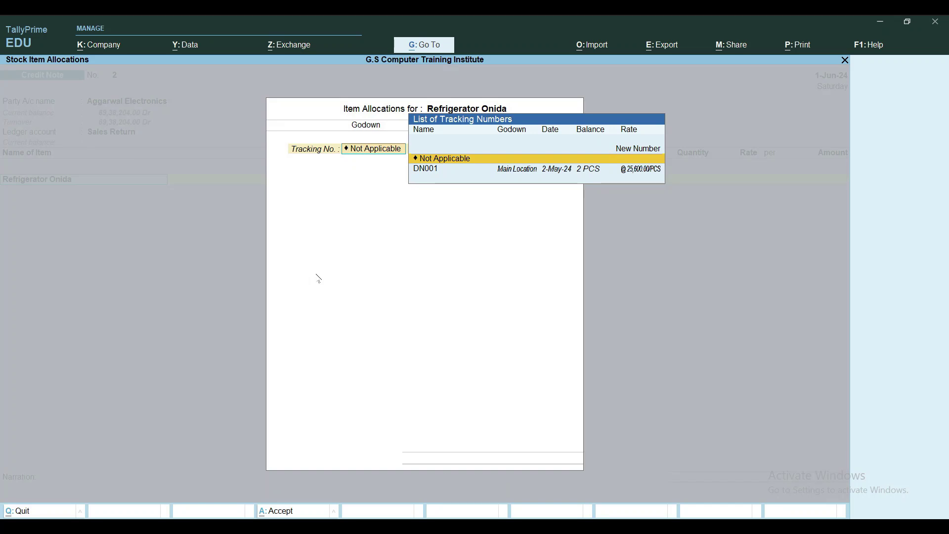
pyautogui.press('Return')
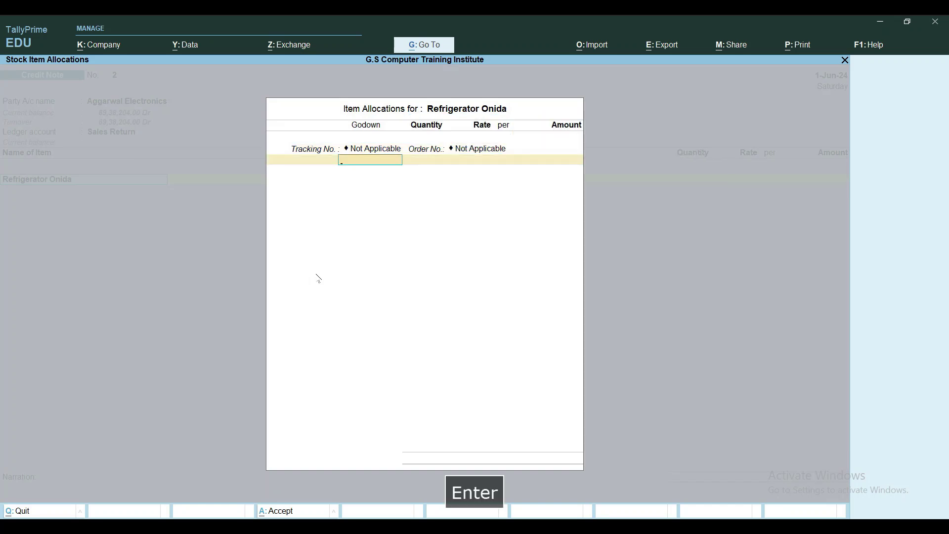
pyautogui.press('space')
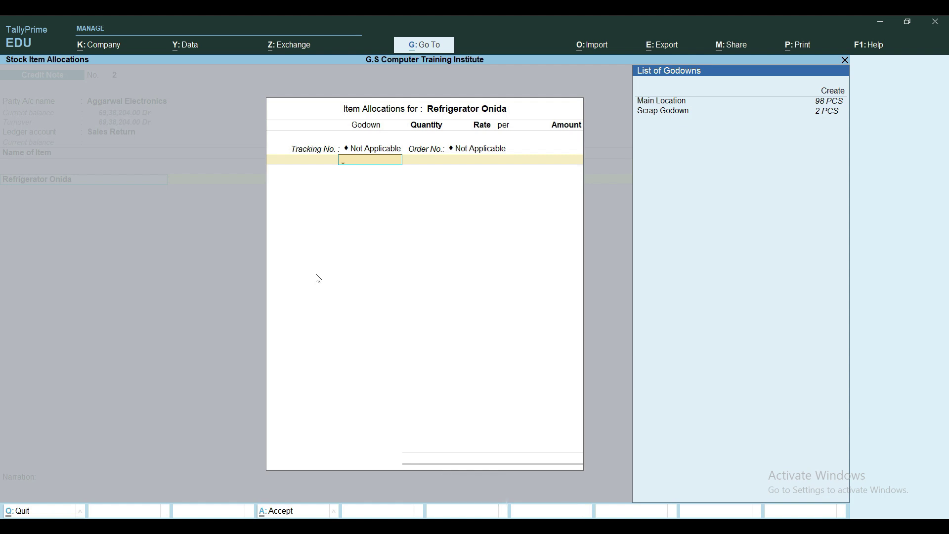
pyautogui.press('Down')
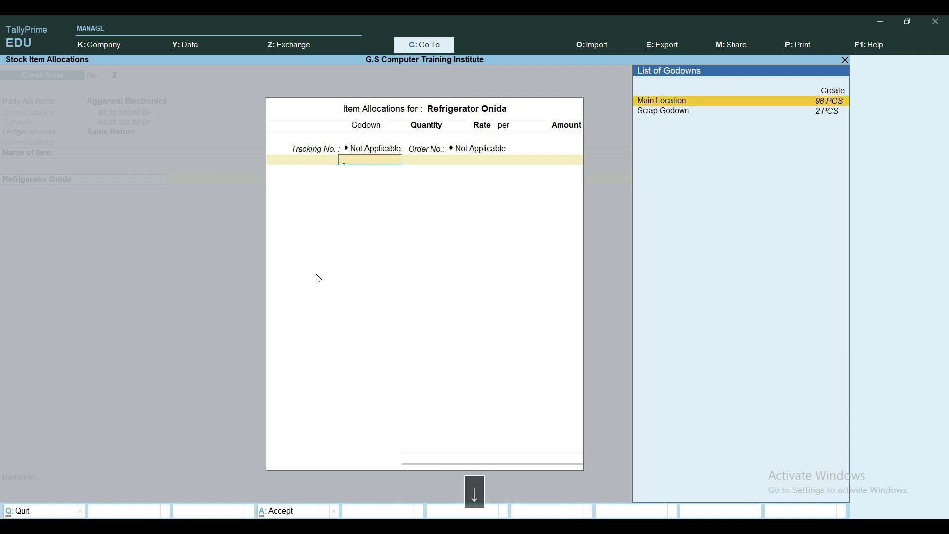
pyautogui.press('Return')
pyautogui.write('3')
pyautogui.press('Return')
pyautogui.press('Return')
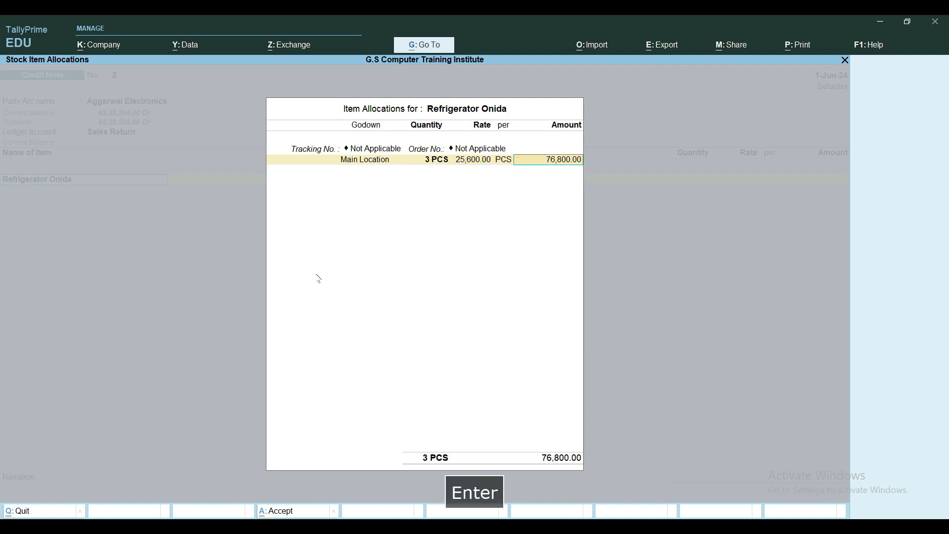
pyautogui.press('Return')
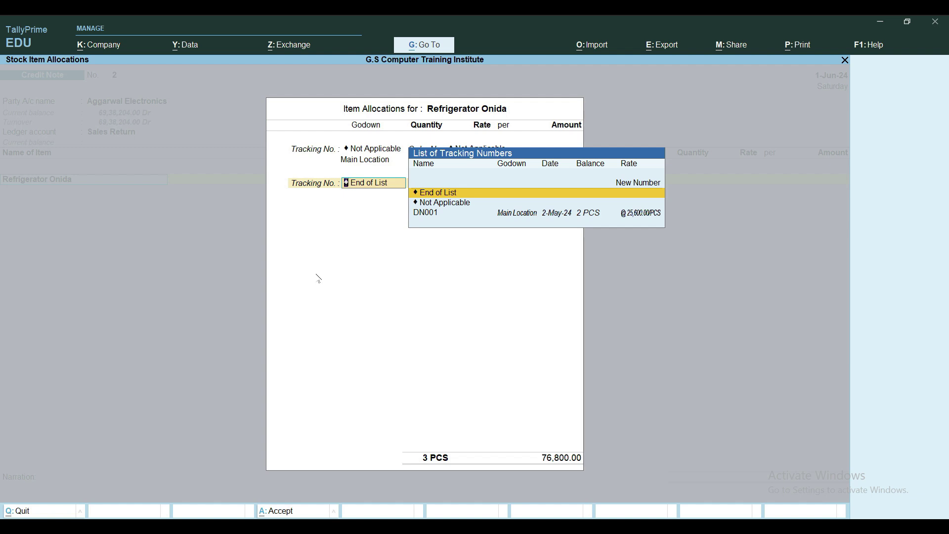
# Change the refrigerator's godown to Scrap Godown and accept its allocation with GST and HSN/SAC details as per Masters/Company
pyautogui.press('BackSpace')
pyautogui.press('BackSpace')
pyautogui.press('BackSpace')
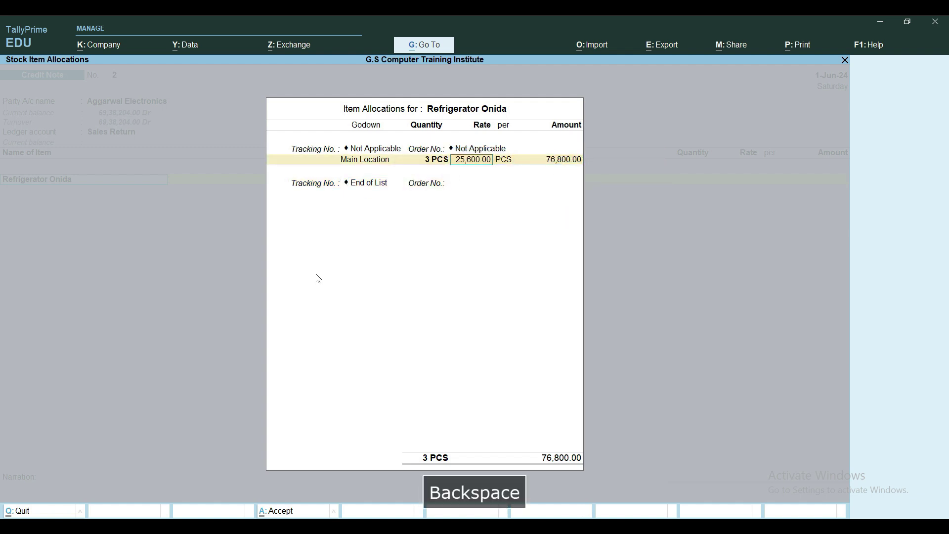
pyautogui.press('BackSpace')
pyautogui.press('BackSpace')
pyautogui.press('Down')
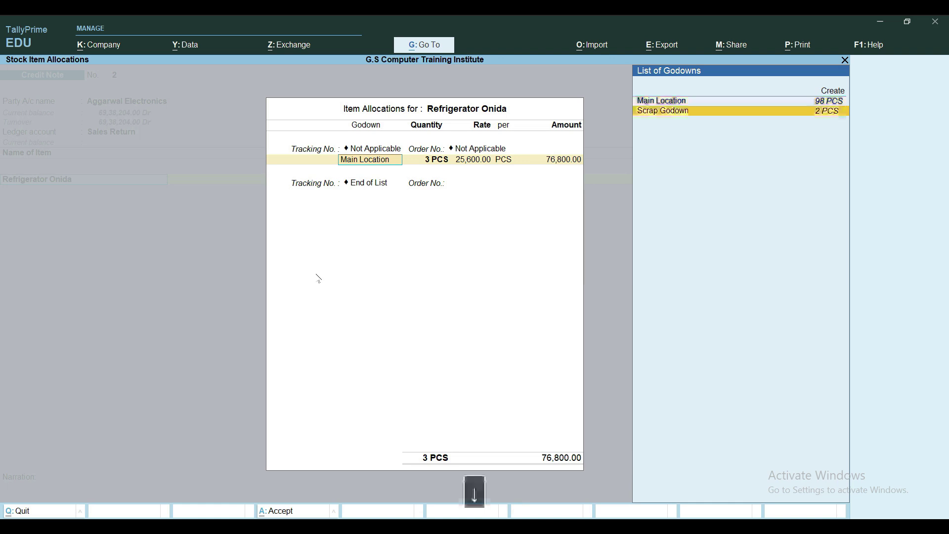
pyautogui.press('Return')
pyautogui.press('Return')
pyautogui.press('Return')
pyautogui.press('Return')
pyautogui.press('Return')
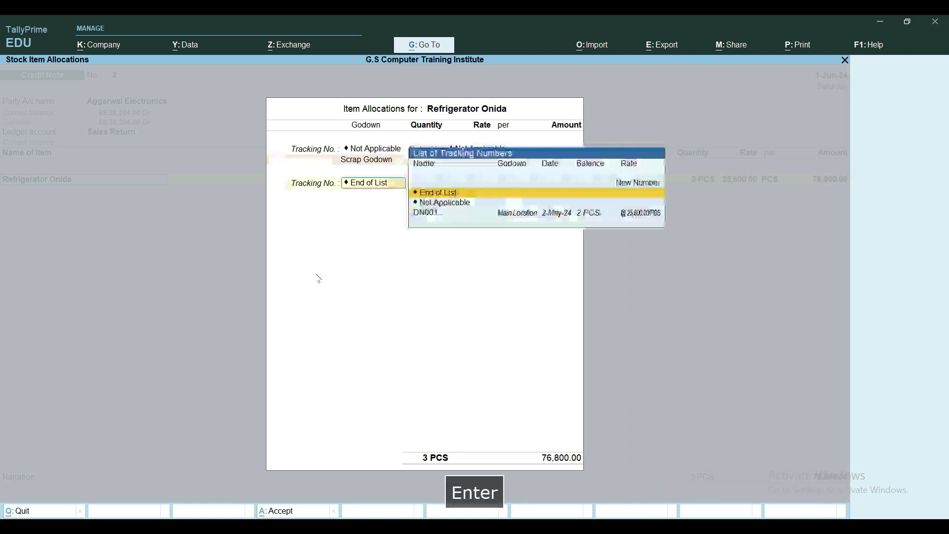
pyautogui.press('Return')
pyautogui.press('Return')
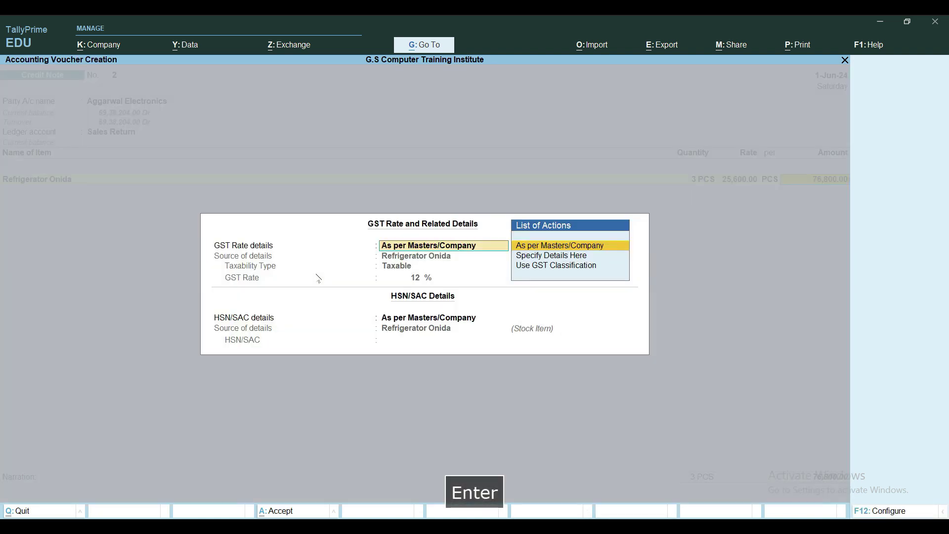
pyautogui.press('Return')
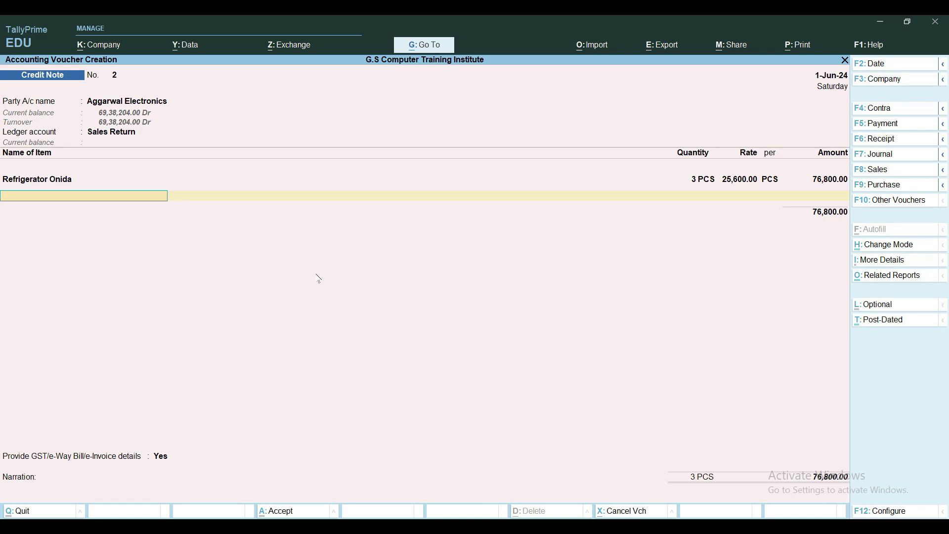
# Add Washing Machine Onida with tracking number Not Applicable, godown Scrap Godown and quantity 3 PCS at 35,700.00
pyautogui.write('WA')
pyautogui.press('Return')
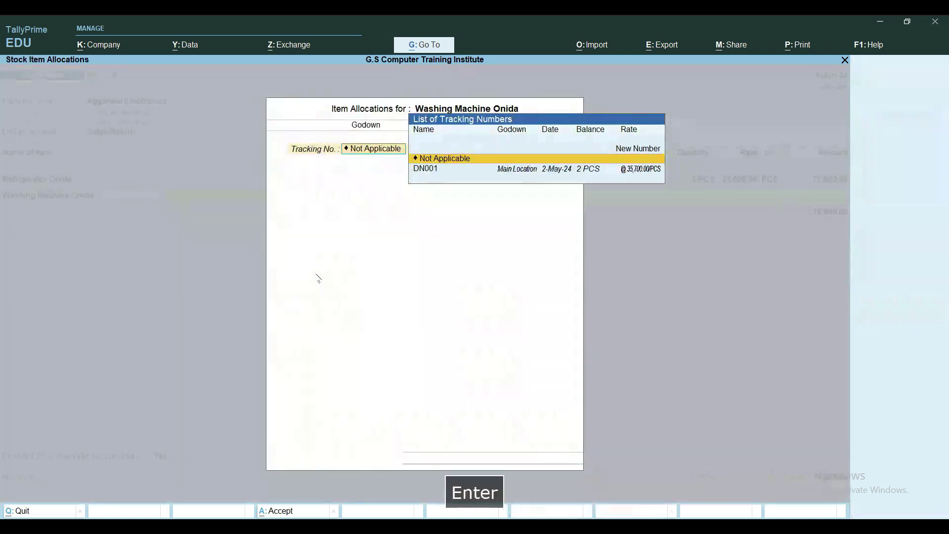
pyautogui.press('Return')
pyautogui.press('Return')
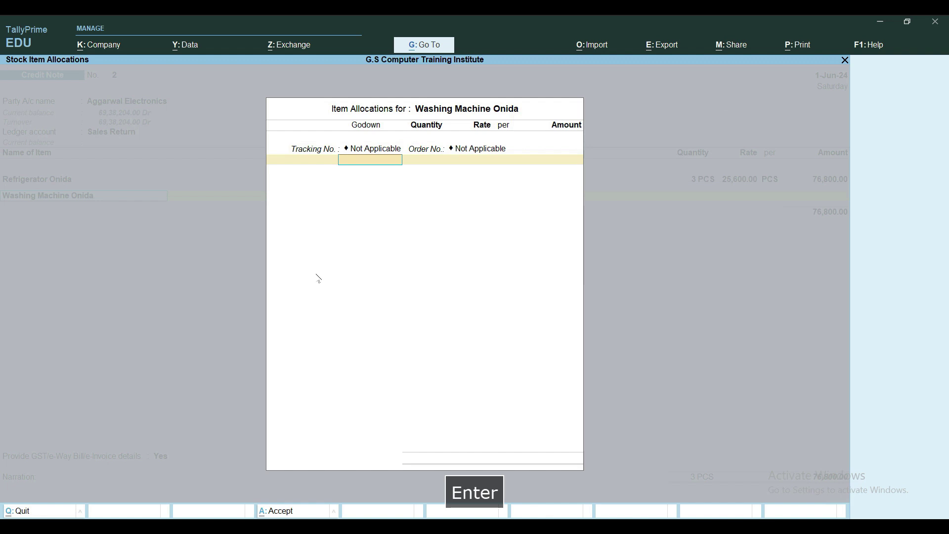
pyautogui.write('SC')
pyautogui.press('Return')
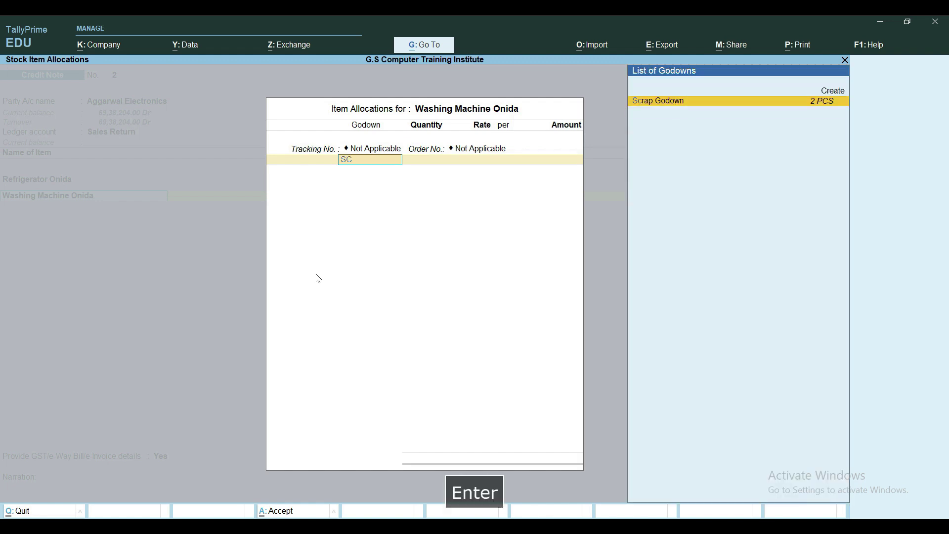
pyautogui.write('3')
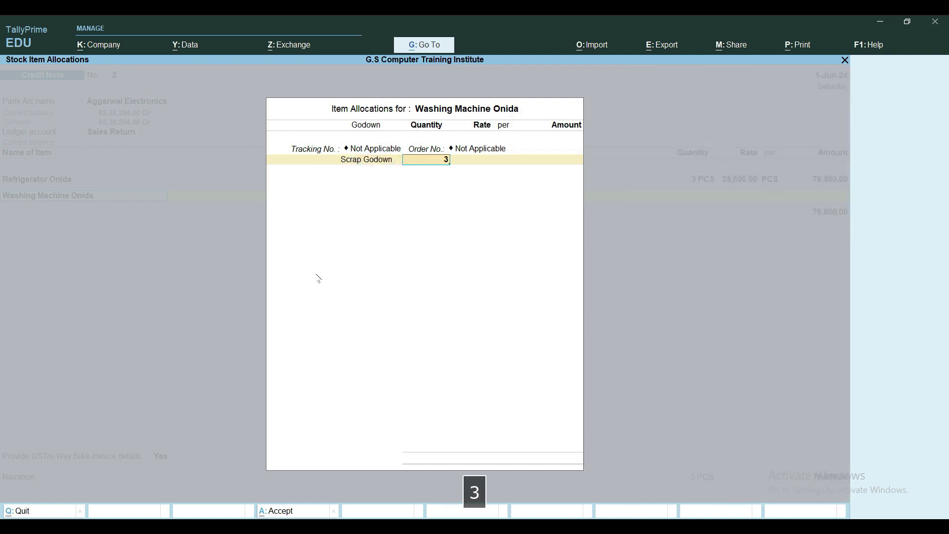
pyautogui.press('Return')
pyautogui.press('Return')
pyautogui.press('Return')
pyautogui.press('Return')
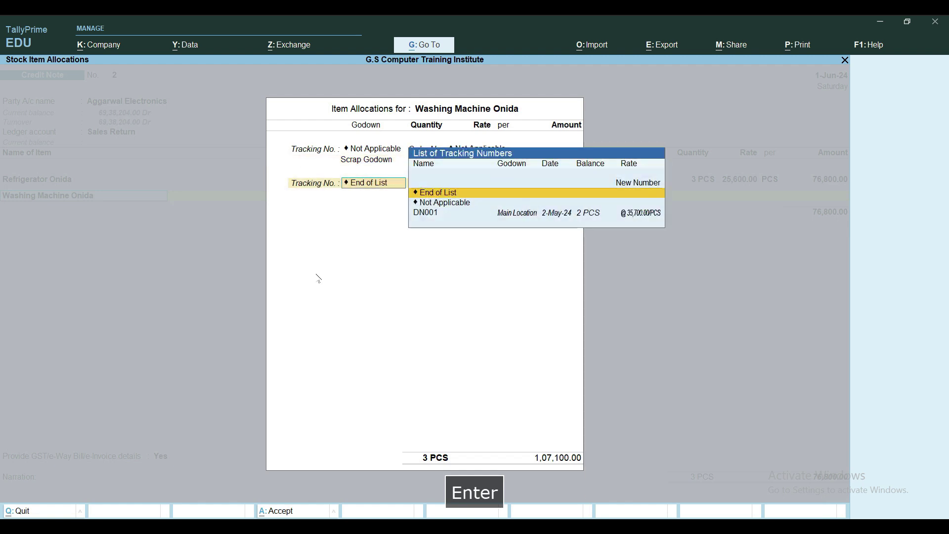
# Accept the washing machine's allocation and default GST details, and end the item list
pyautogui.press('Return')
pyautogui.press('Return')
pyautogui.press('Return')
pyautogui.press('Return')
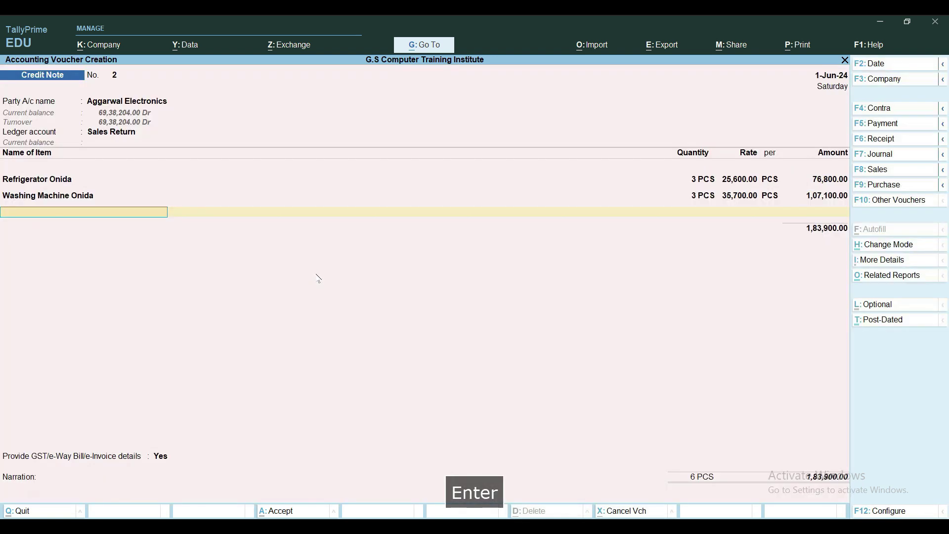
pyautogui.press('Return')
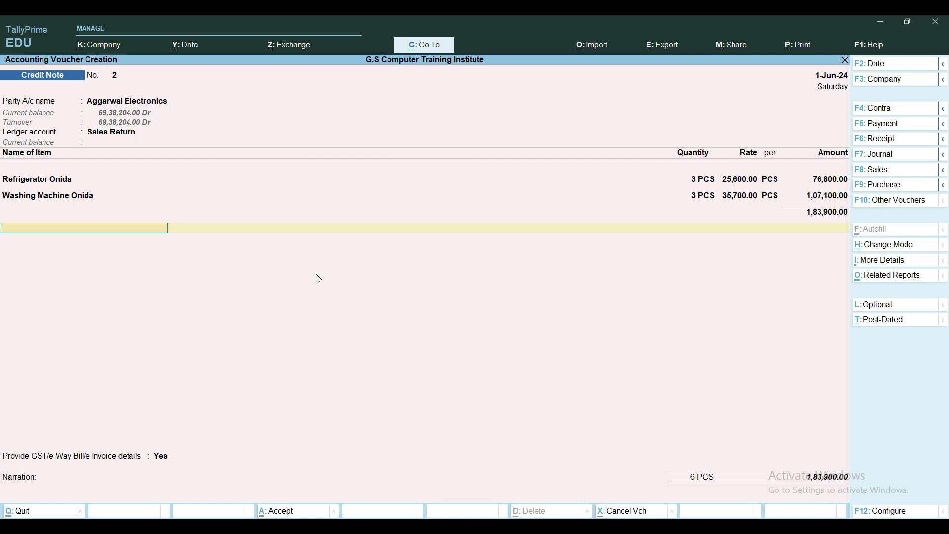
pyautogui.hotkey('alt', 'c')
pyautogui.write('INPUYT')
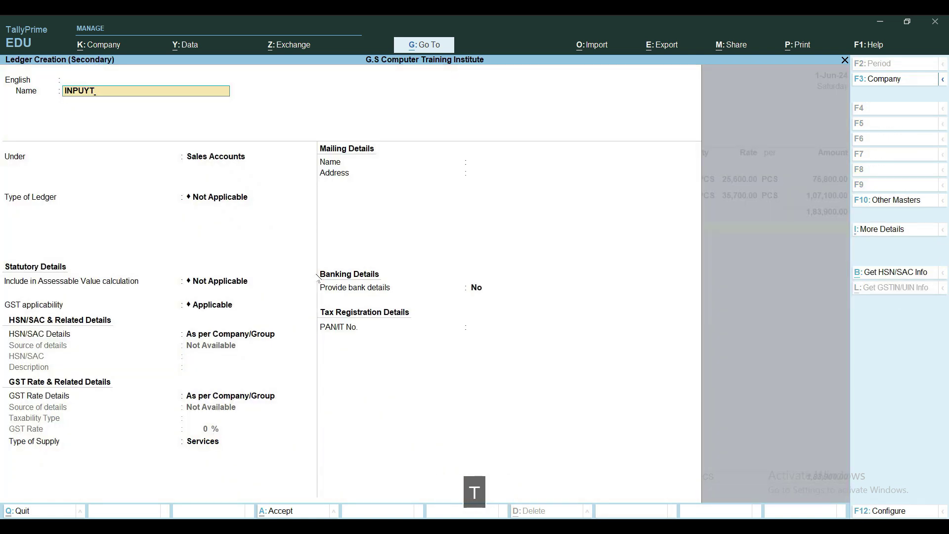
pyautogui.press('BackSpace')
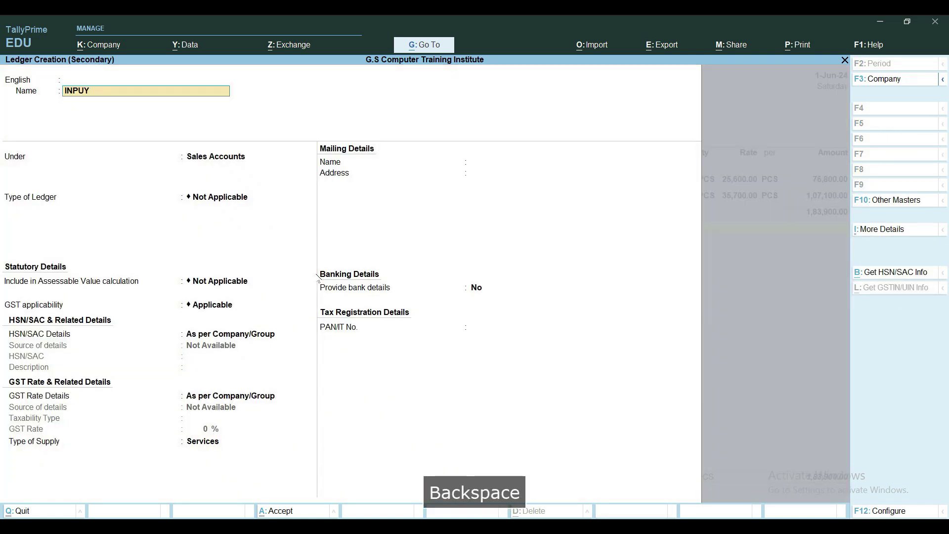
pyautogui.write('T')
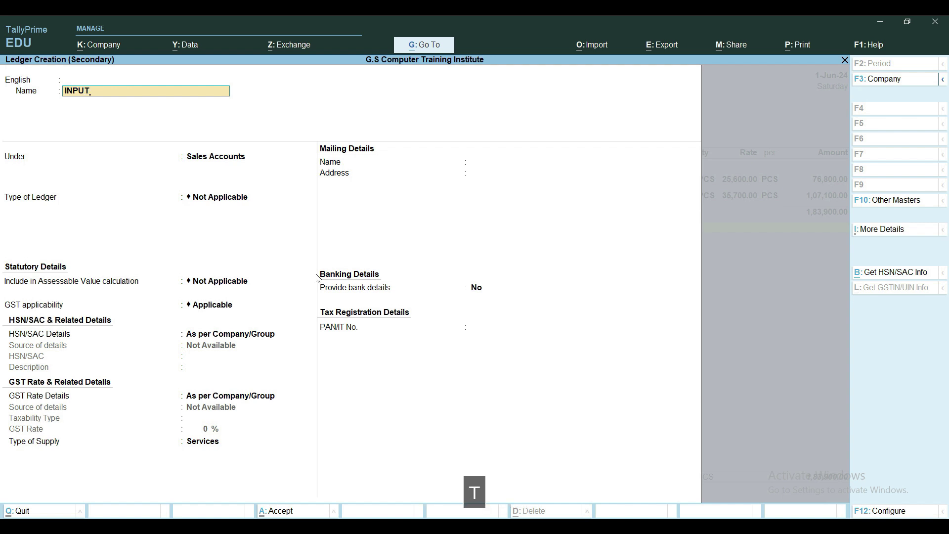
pyautogui.write(' Igst')
pyautogui.press('BackSpace')
pyautogui.press('BackSpace')
pyautogui.press('BackSpace')
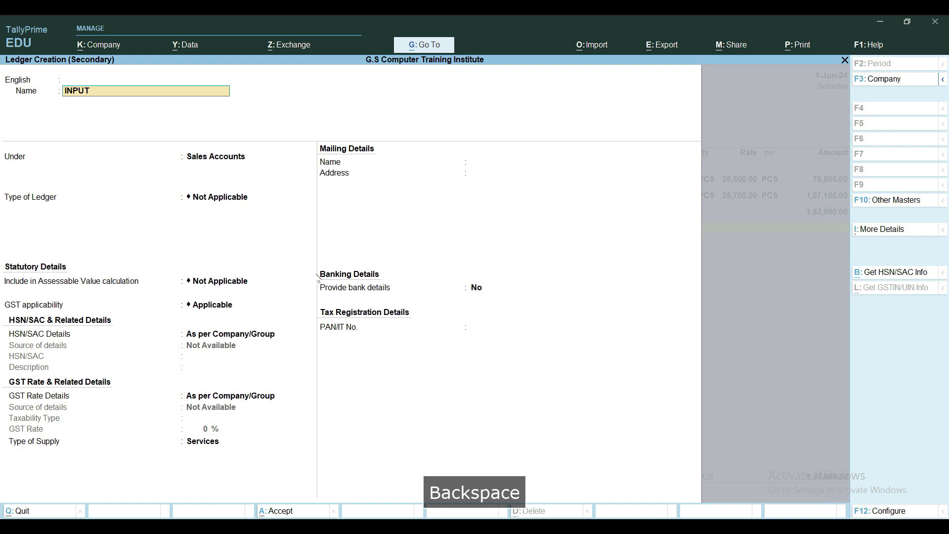
pyautogui.write('GST')
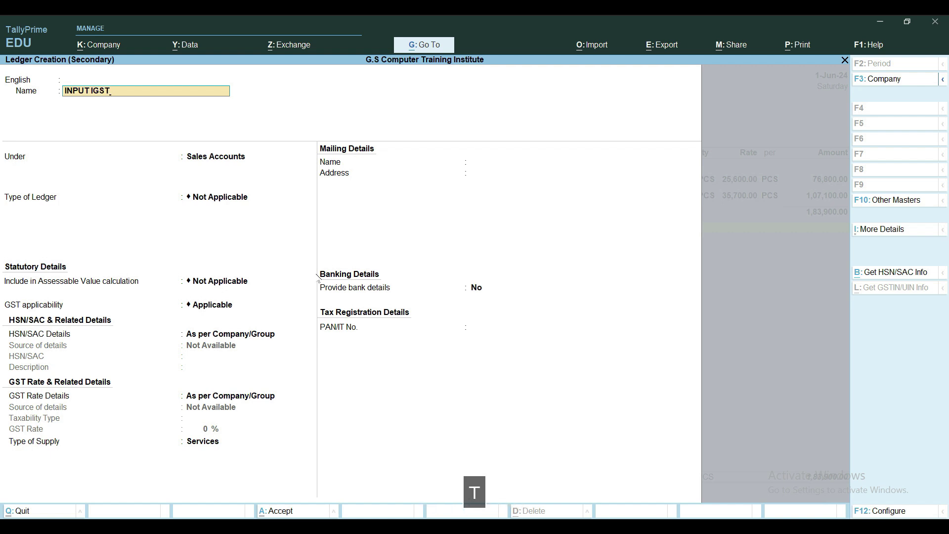
pyautogui.press('Return')
pyautogui.press('Escape')
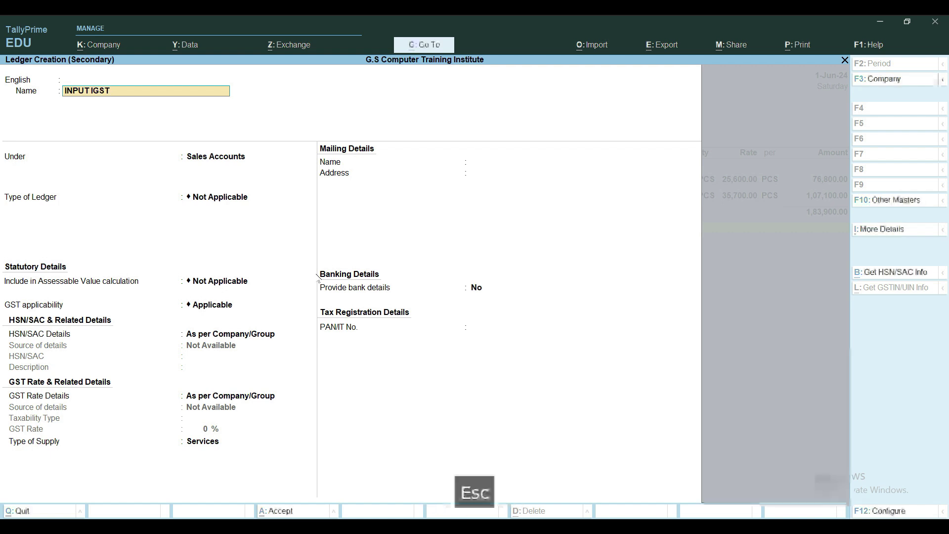
pyautogui.press('Escape')
pyautogui.press('Escape')
pyautogui.press('Escape')
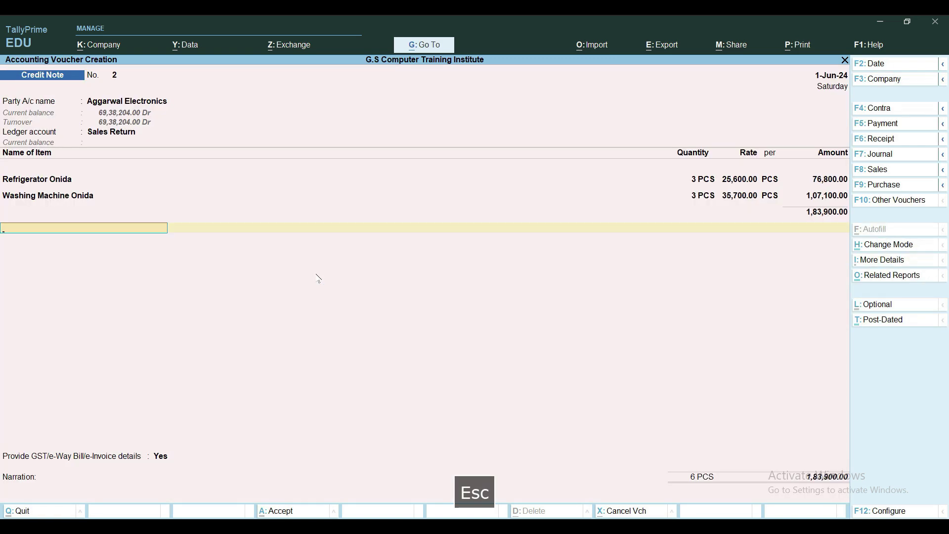
# Add the Input IGST ledger below the items with its calculated amount of 28,494.00
pyautogui.write('IN')
pyautogui.press('Return')
pyautogui.press('Return')
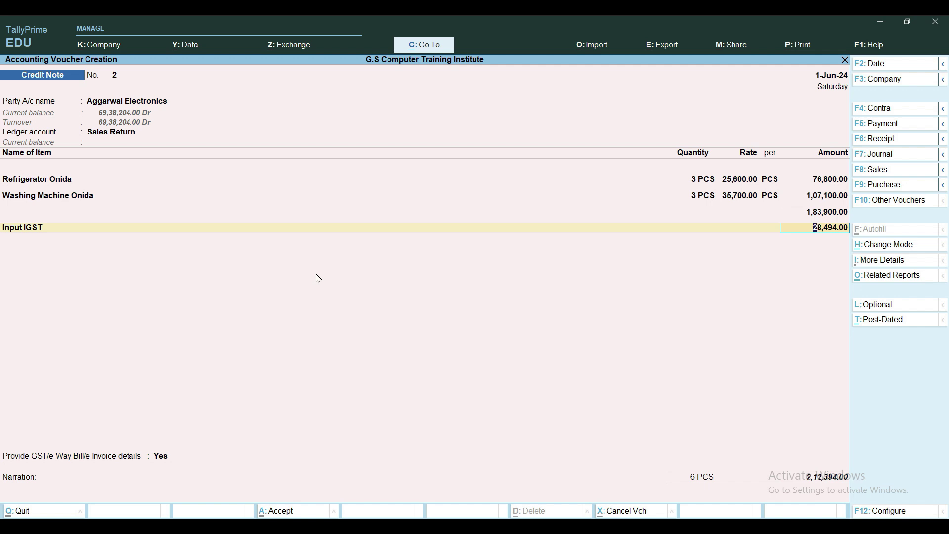
pyautogui.press('Return')
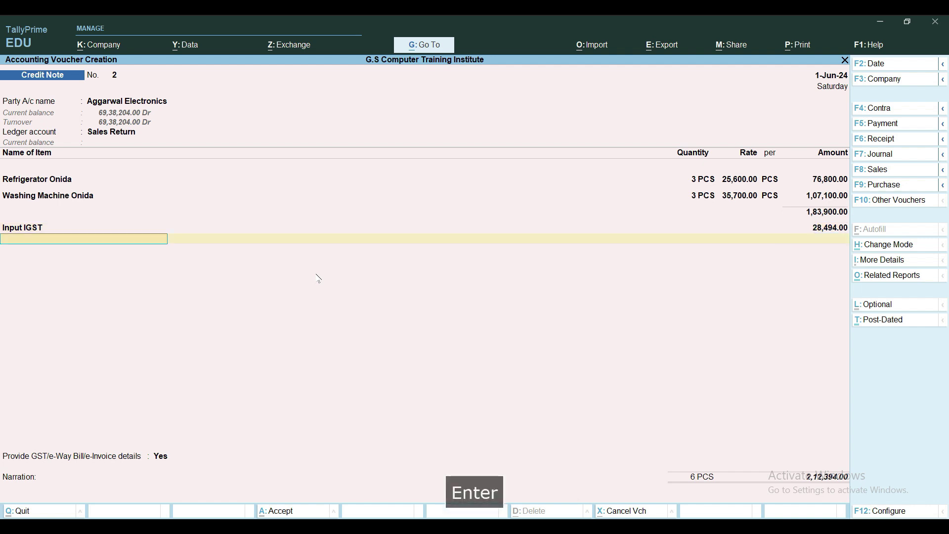
# Set Provide GST/e-Way Bill/e-Invoice details to No and accept the voucher total and remaining defaults up to the narration
pyautogui.press('Return')
pyautogui.press('Up')
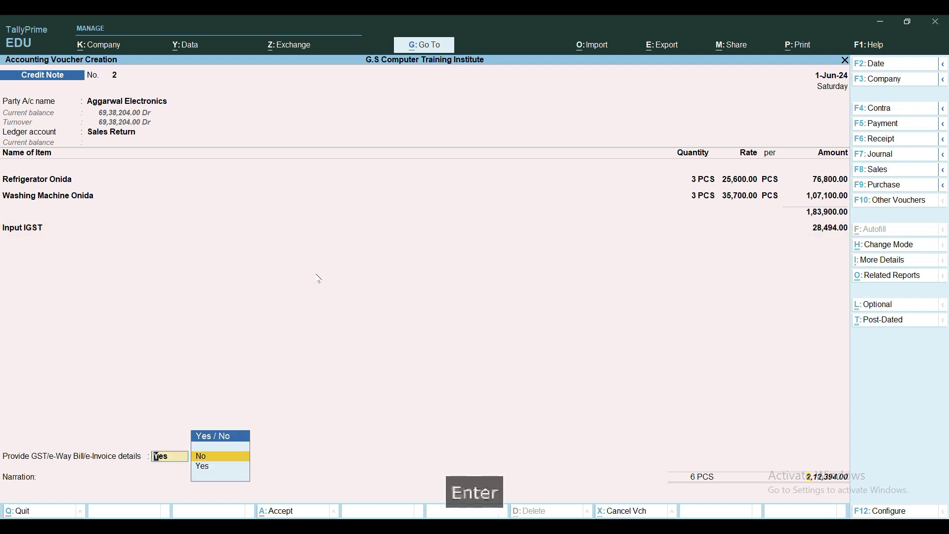
pyautogui.press('Return')
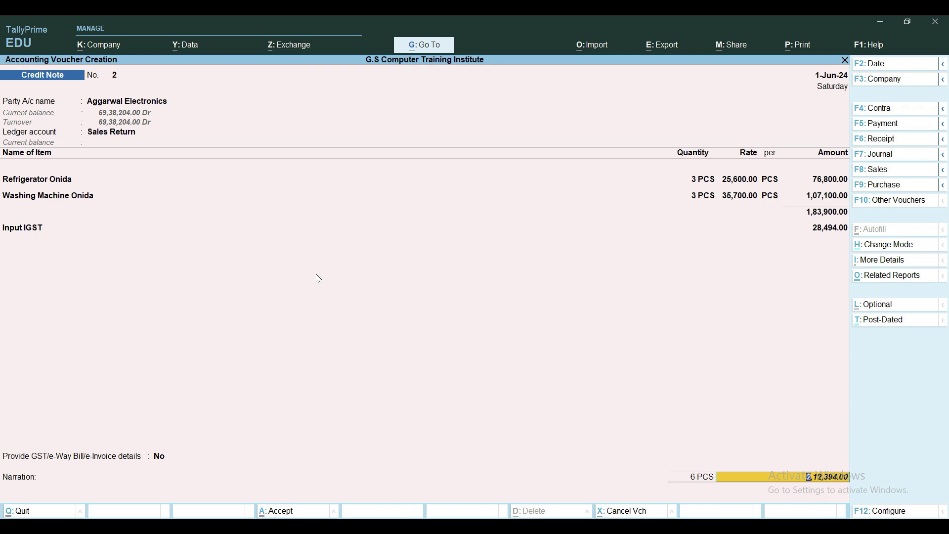
pyautogui.press('Return')
pyautogui.press('Return')
pyautogui.press('Return')
pyautogui.press('Return')
pyautogui.press('Return')
pyautogui.write('bEING')
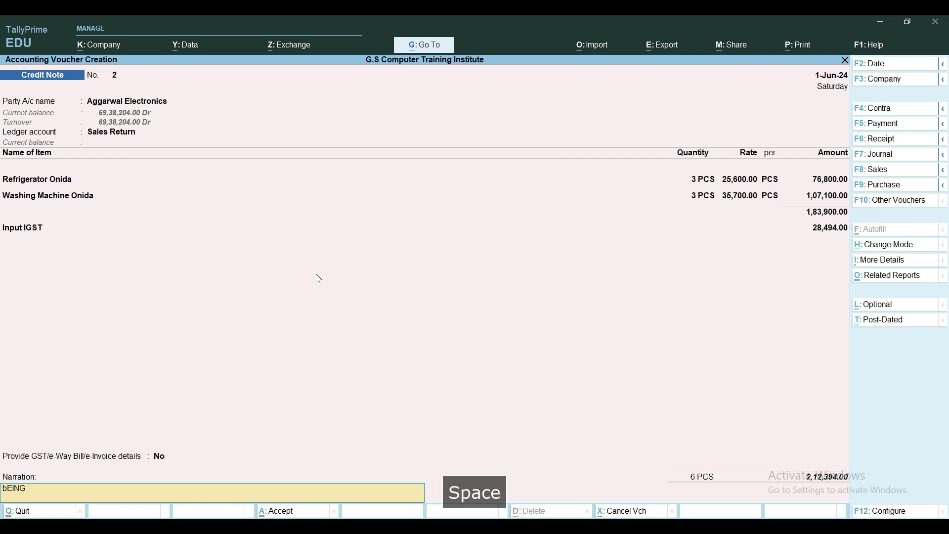
pyautogui.press('BackSpace')
pyautogui.press('BackSpace')
pyautogui.press('BackSpace')
pyautogui.press('BackSpace')
pyautogui.press('BackSpace')
pyautogui.press('BackSpace')
pyautogui.press('capslock')
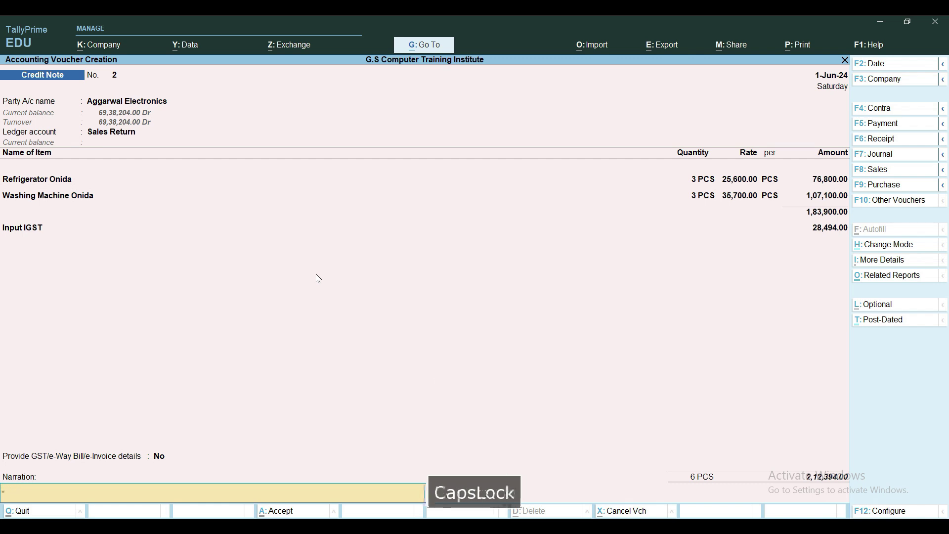
# Enter the credit note narration "Being Goods return back to scrqap godown vide CN npo. 002 dqated 01/06/2024"
pyautogui.write('Being G')
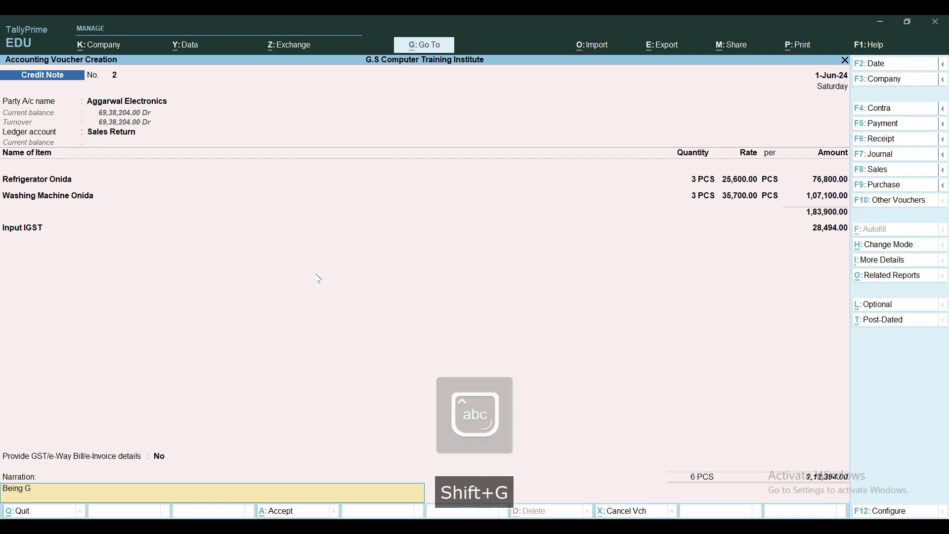
pyautogui.write('oods ret')
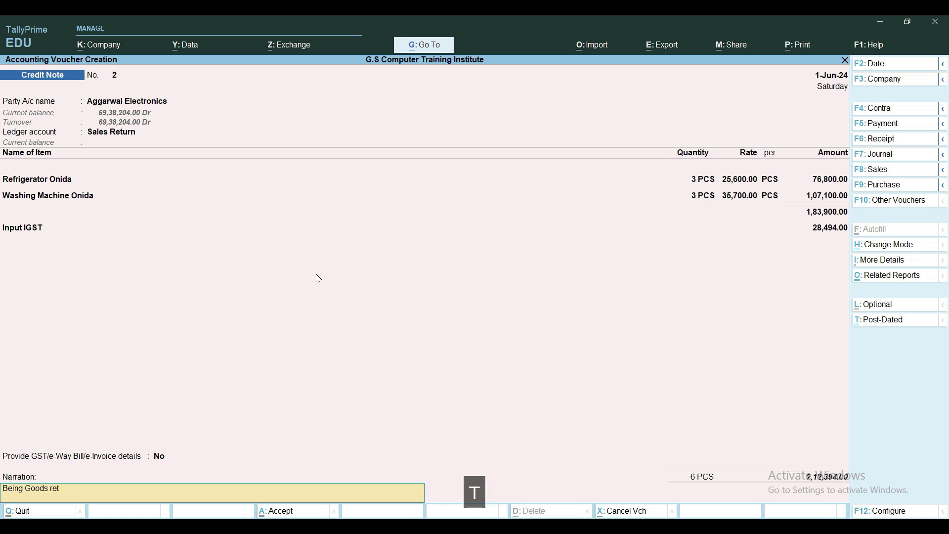
pyautogui.write('urn back ')
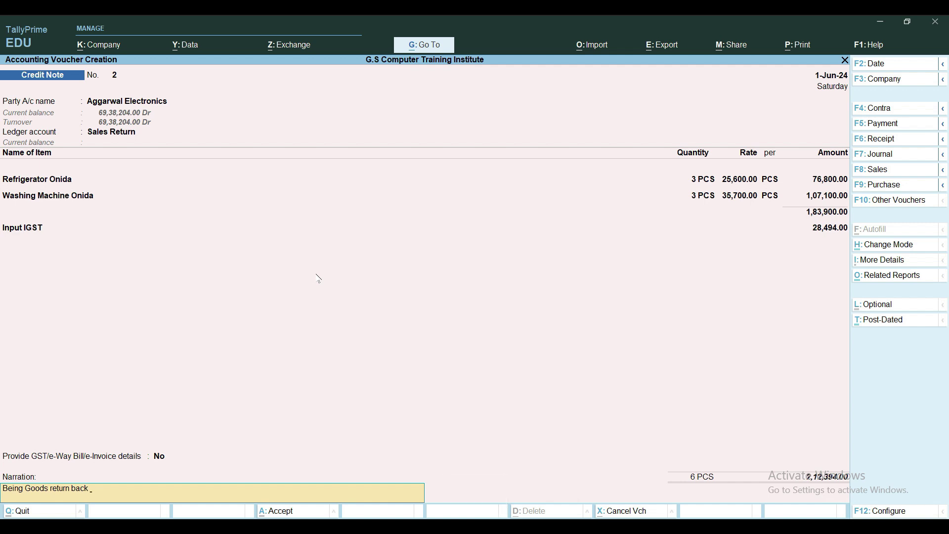
pyautogui.write('to')
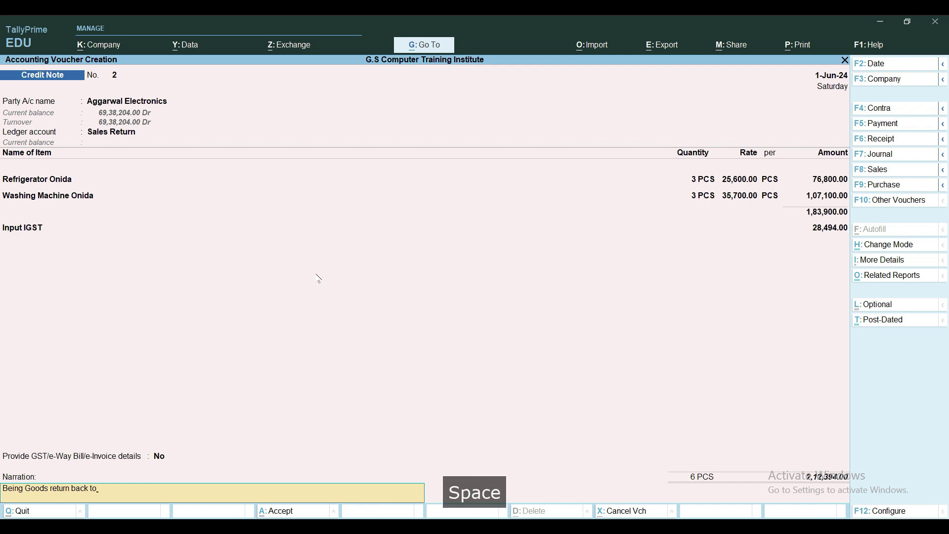
pyautogui.write(' scrap godown ')
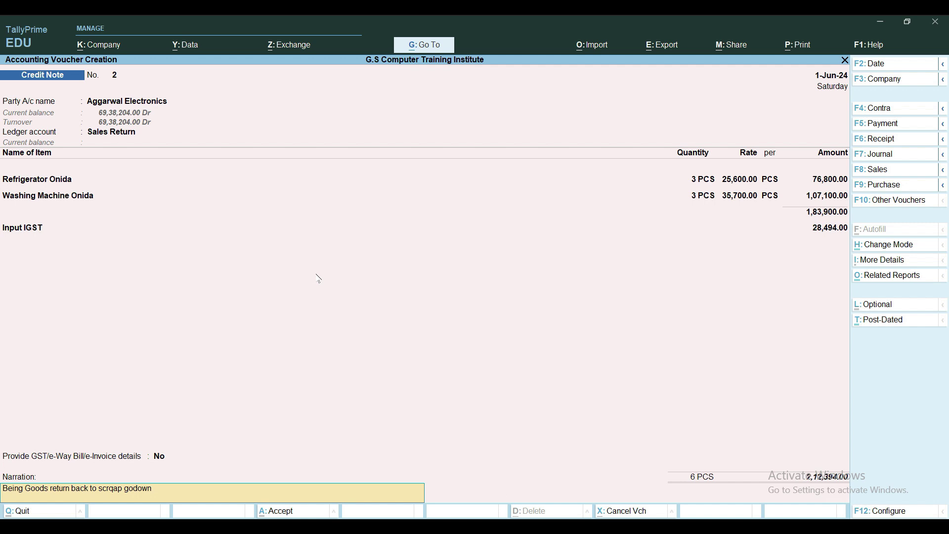
pyautogui.write('vide ')
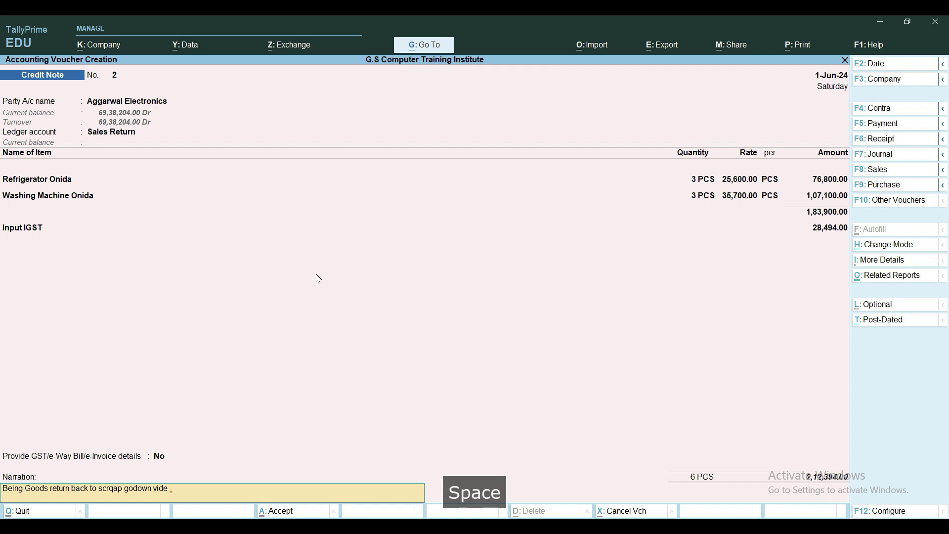
pyautogui.write('cN')
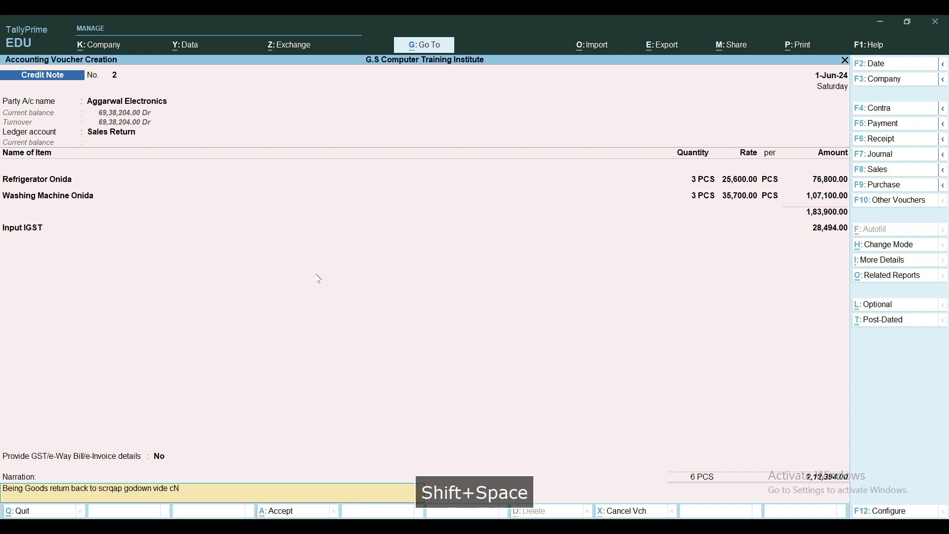
pyautogui.press('BackSpace')
pyautogui.press('BackSpace')
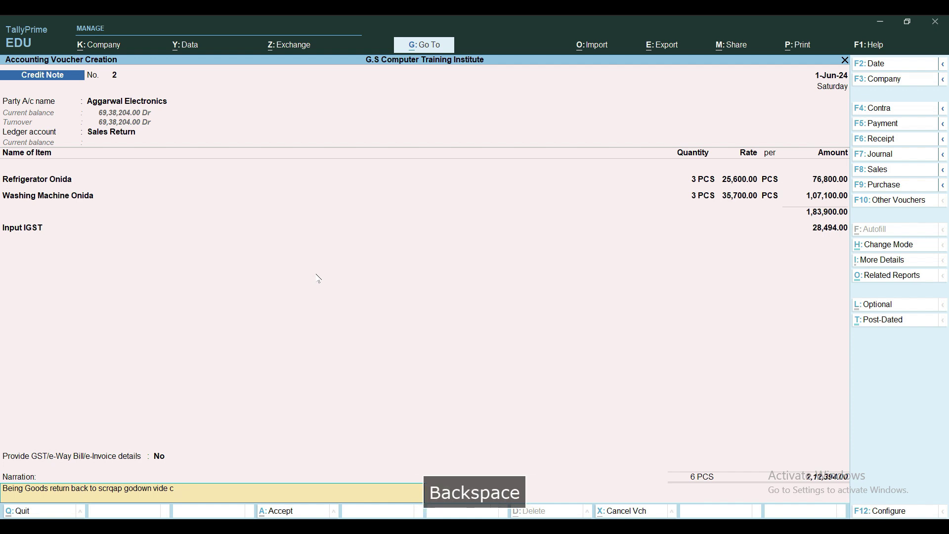
pyautogui.write('CN ')
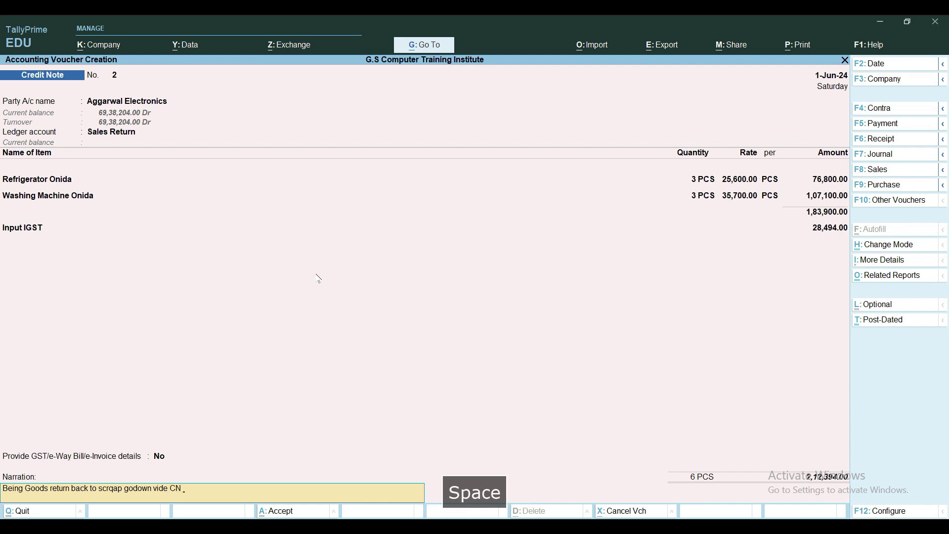
pyautogui.write('npo. 0')
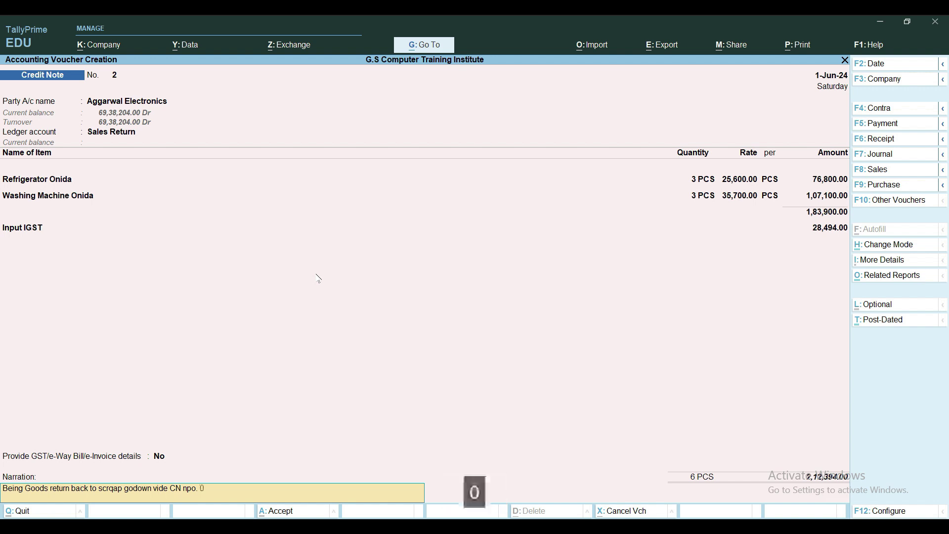
pyautogui.write('02 dqated ')
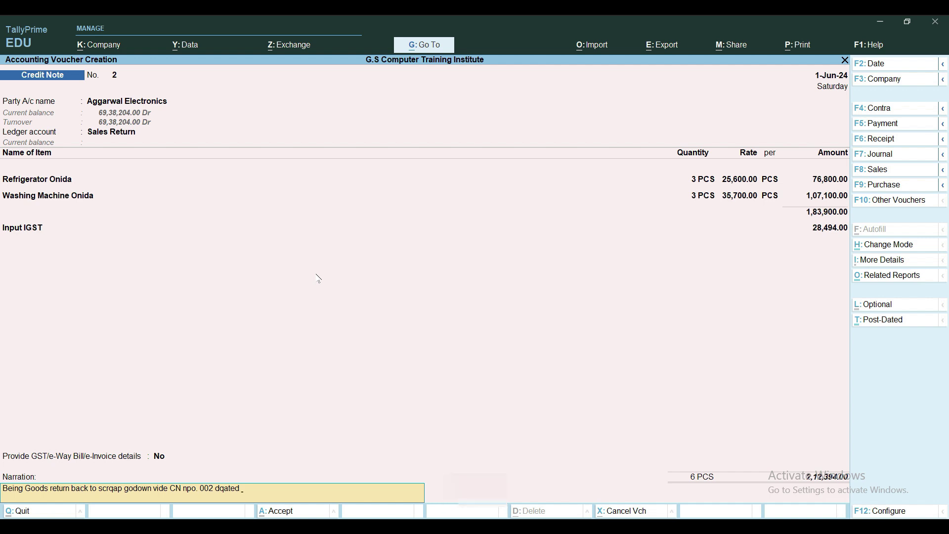
pyautogui.write('01/0')
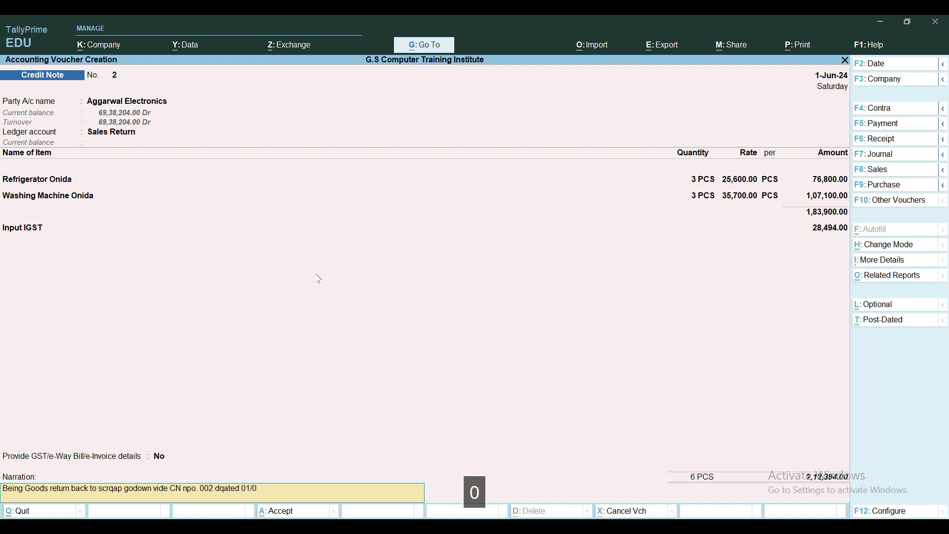
pyautogui.write('6/2024')
# Save the credit note and decline generating an e-Invoice
pyautogui.press('Return')
pyautogui.press('y')
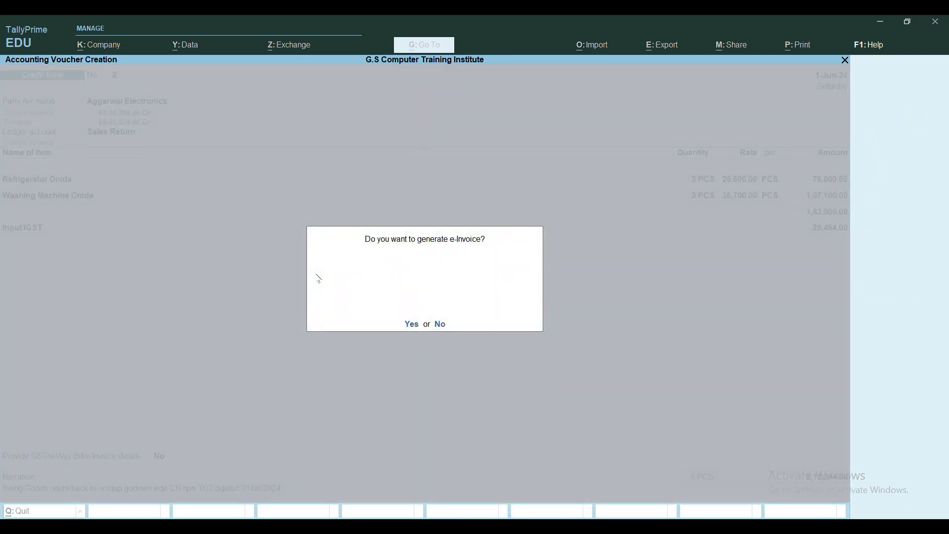
pyautogui.press('n')
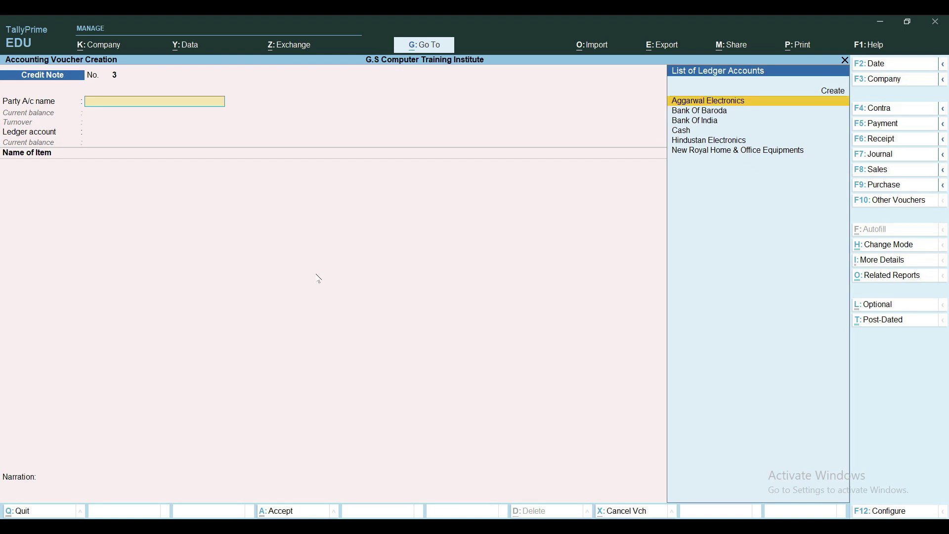
# Review the saved Aggarwal Electronics credit note in June of the Credit Note Register and return to the Gateway of Tally
pyautogui.press('pageup')
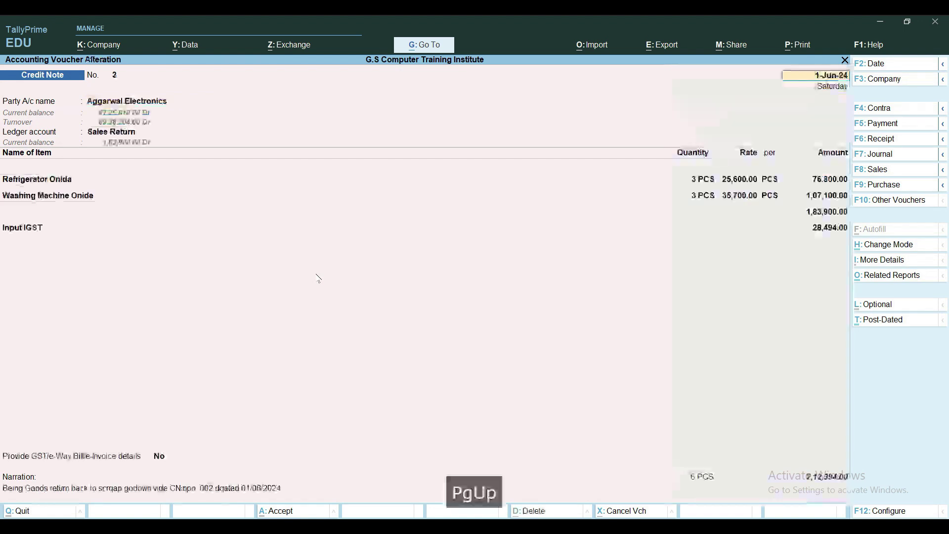
pyautogui.press('Escape')
pyautogui.press('d')
pyautogui.press('a')
pyautogui.press('e')
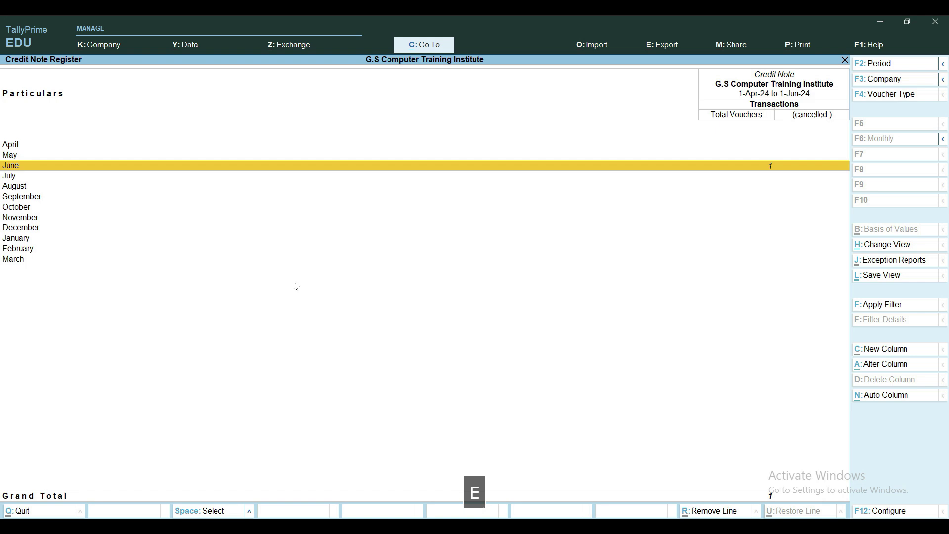
pyautogui.press('Return')
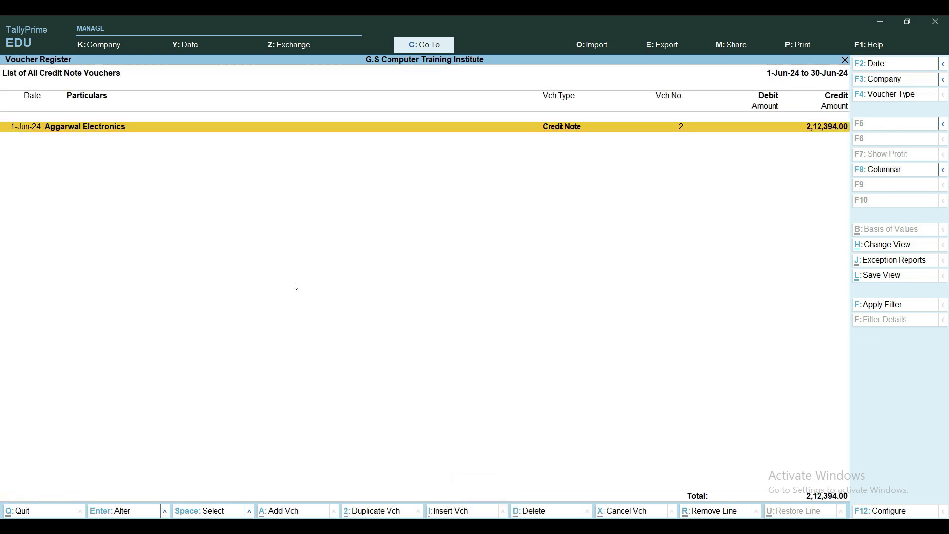
pyautogui.press('Return')
pyautogui.press('Escape')
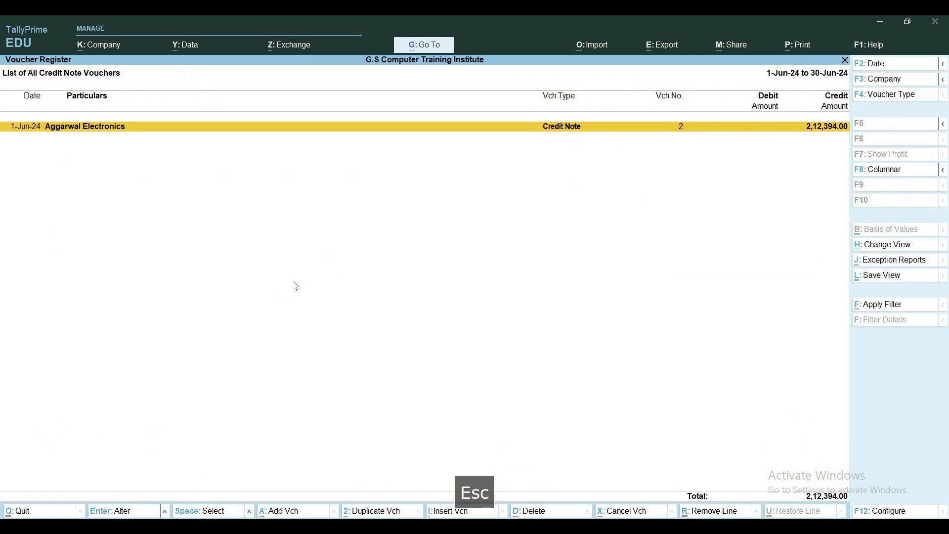
pyautogui.press('Escape')
pyautogui.press('Escape')
pyautogui.press('Escape')
pyautogui.press('Escape')
pyautogui.press('Escape')
pyautogui.press('Escape')
# Check the Aggarwal Electronics ledger's sales and sales return entries, and go back to the Gateway of Tally
pyautogui.press('d')
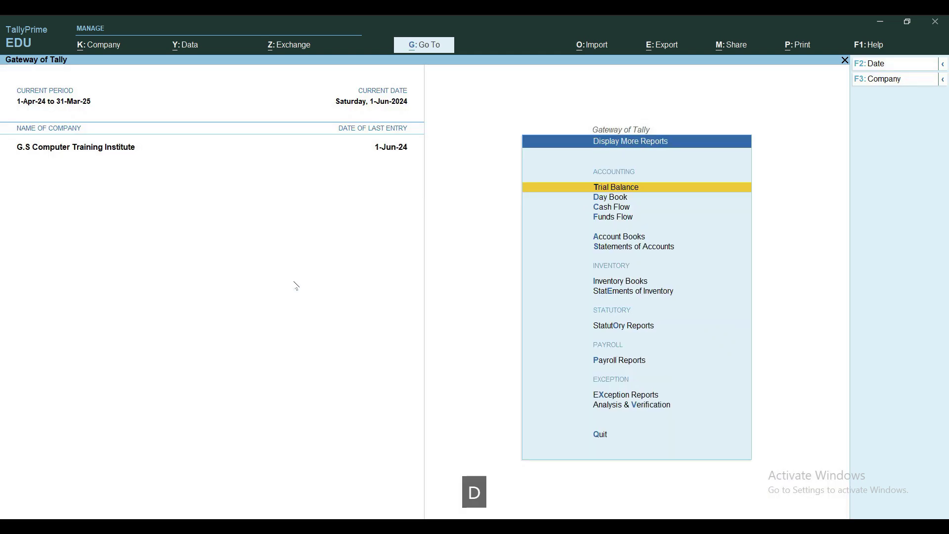
pyautogui.write('al')
pyautogui.write('Ag')
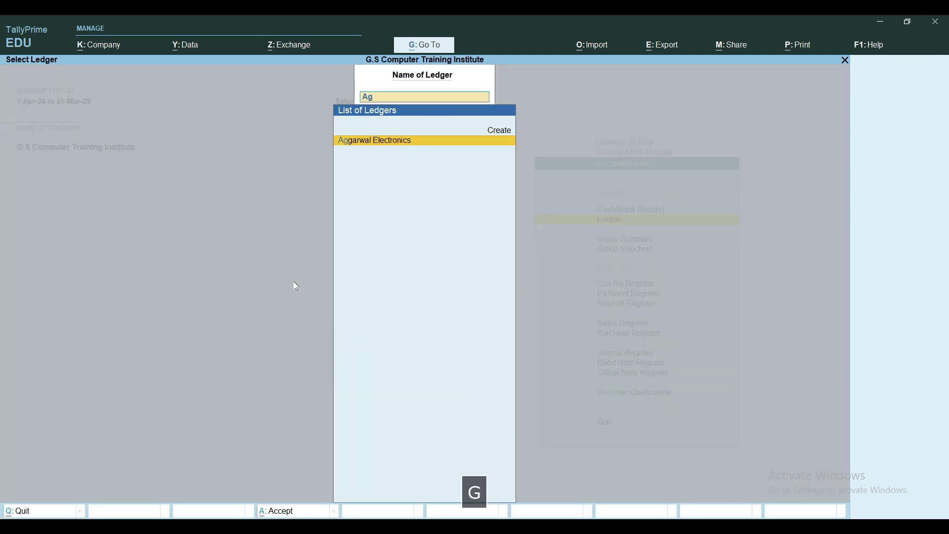
pyautogui.press('Return')
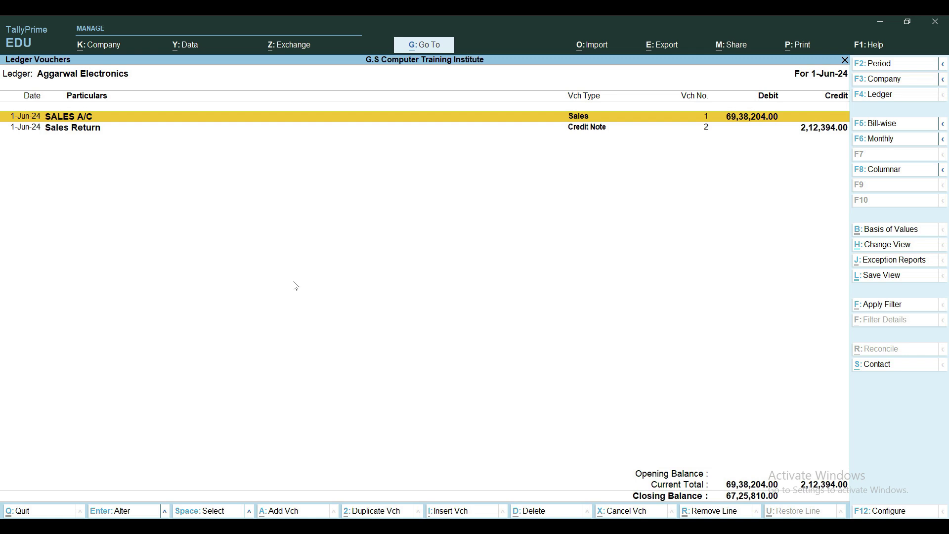
pyautogui.press('Escape')
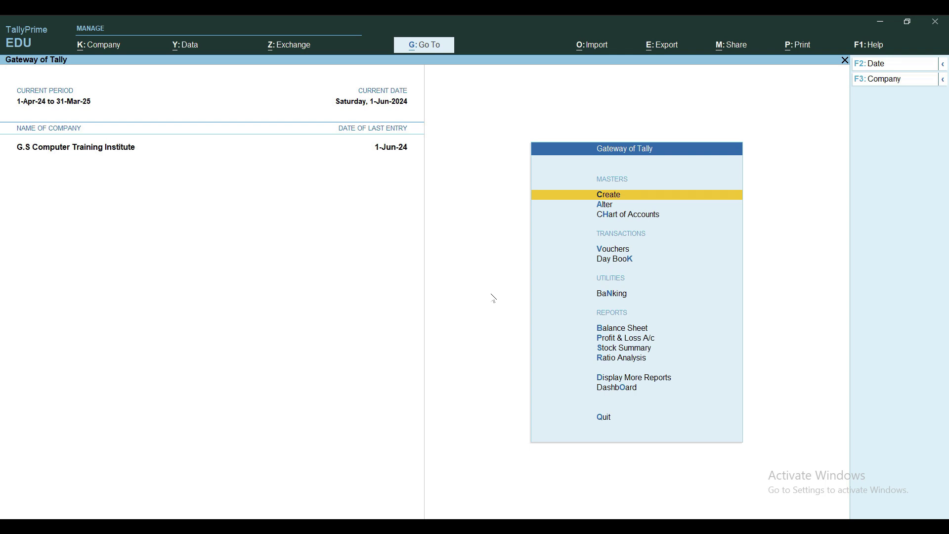
pyautogui.press('Escape')
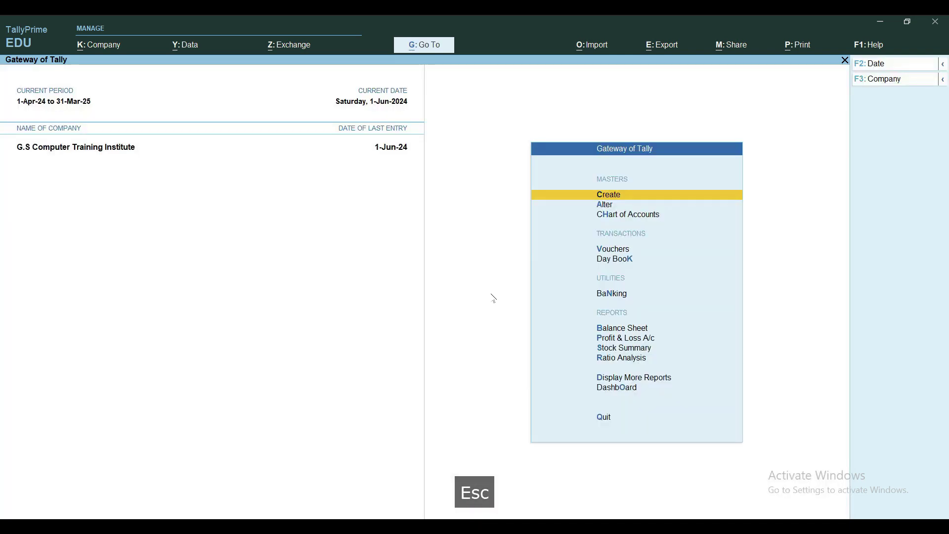
# Reopen the Aggarwal Electronics ledger to examine its closing balance, and return to the Gateway of Tally
pyautogui.press('d')
pyautogui.press('a')
pyautogui.press('l')
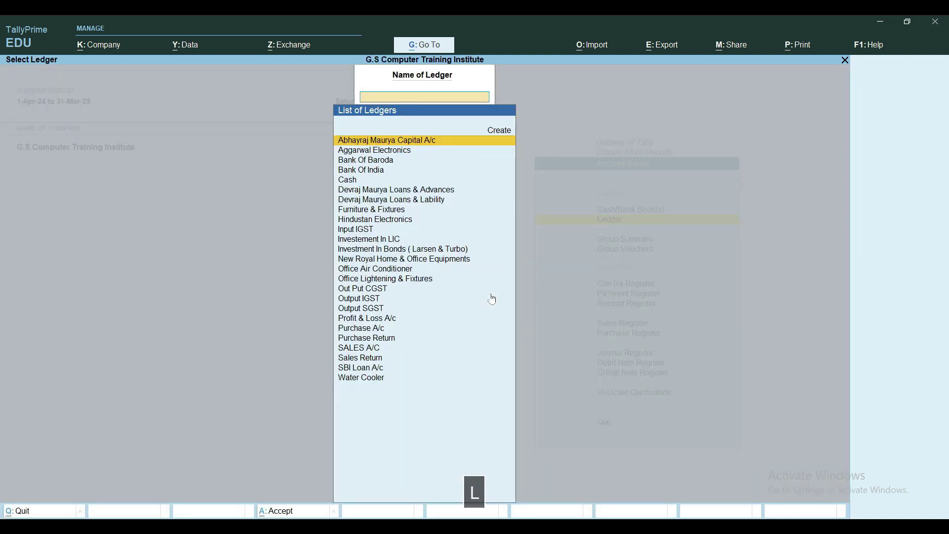
pyautogui.write('Agg')
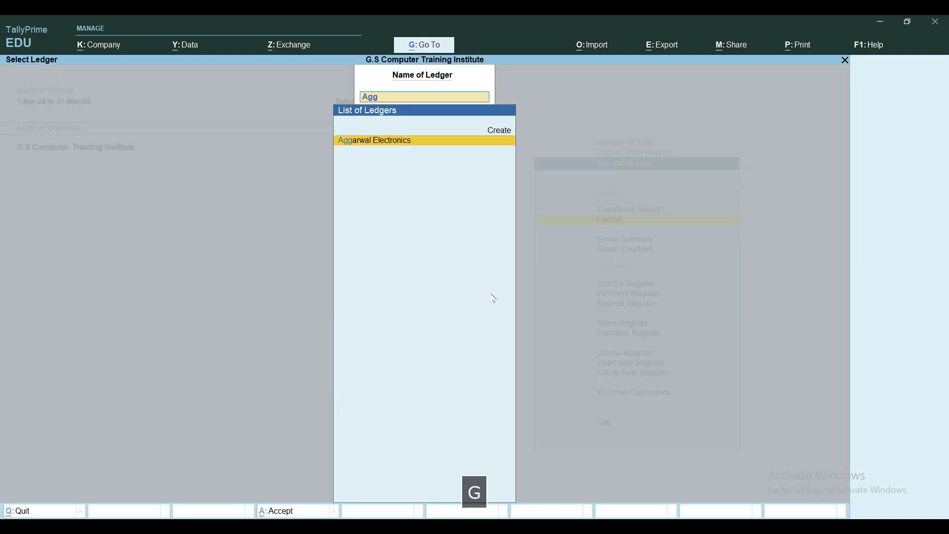
pyautogui.press('Return')
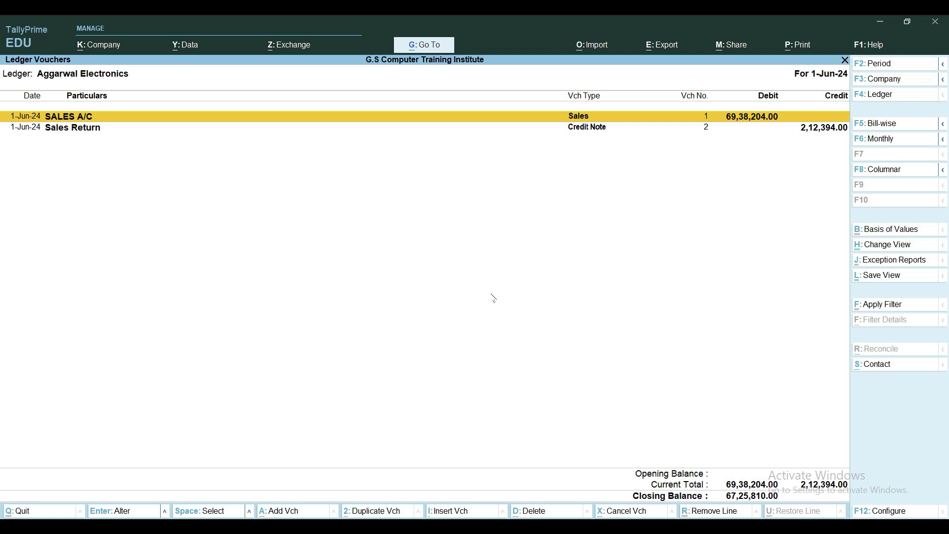
pyautogui.press('Escape')
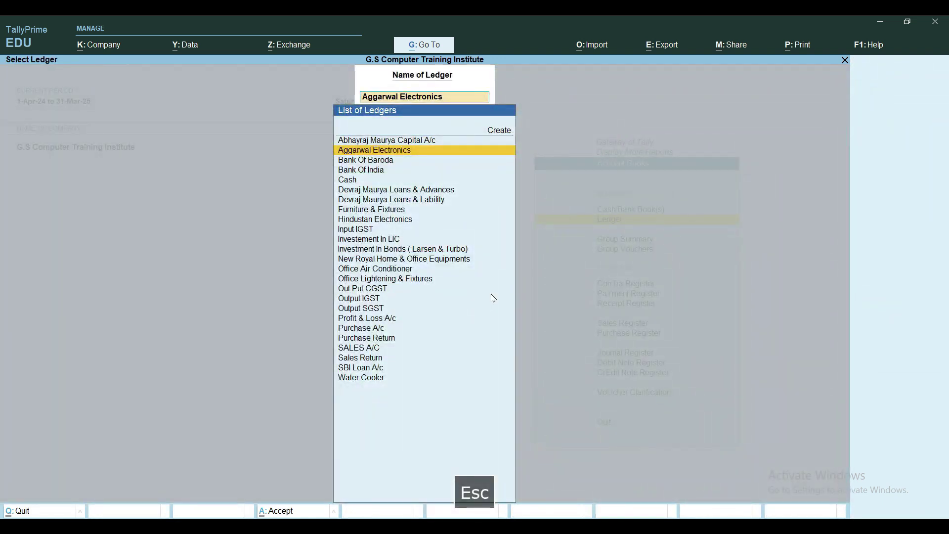
pyautogui.press('Escape')
pyautogui.press('Escape')
pyautogui.press('Escape')
pyautogui.press('Escape')
pyautogui.press('Escape')
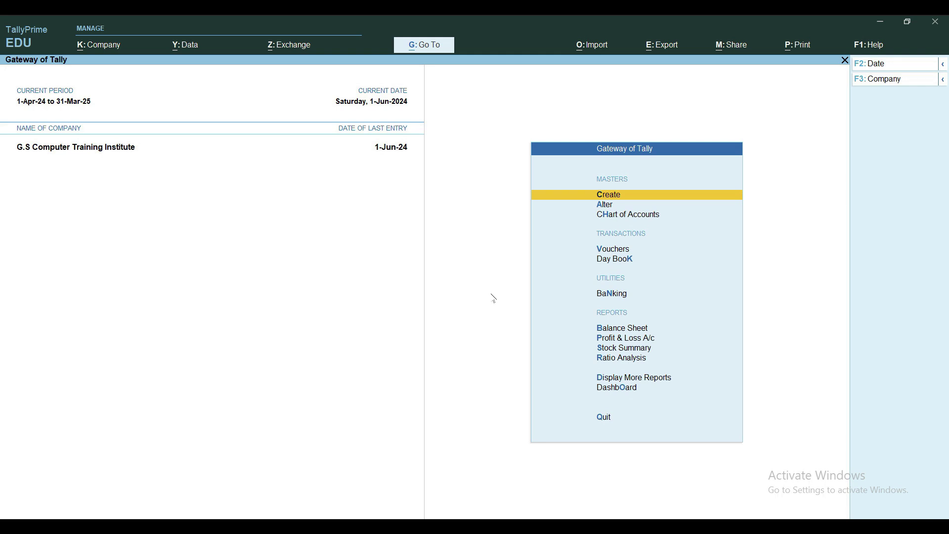
# Start a new receipt voucher
pyautogui.press('v')
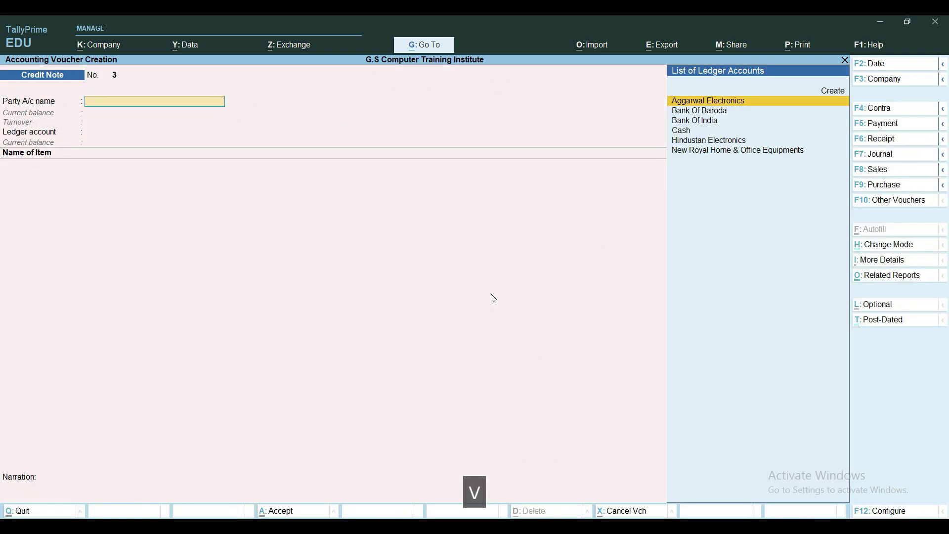
pyautogui.press('F6')
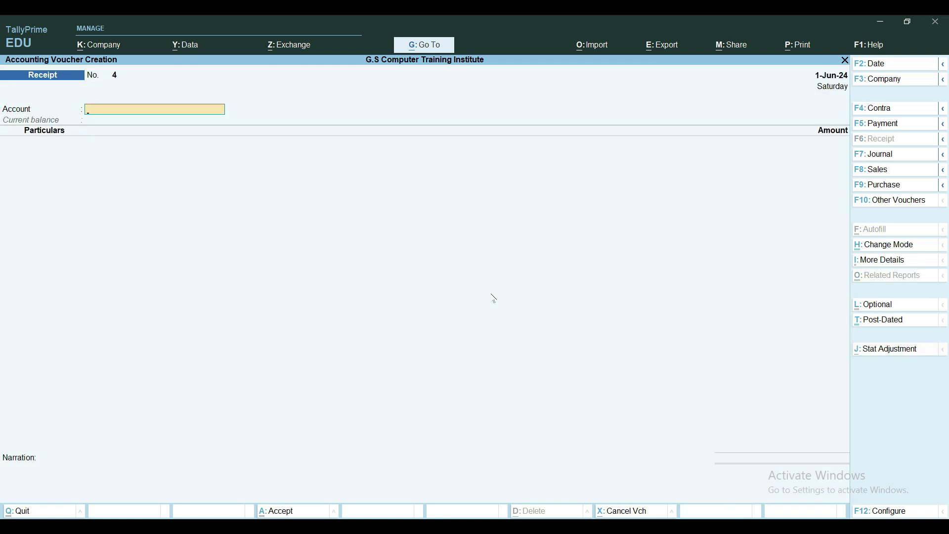
# Set Bank Of Baroda as the receiving account of the receipt voucher
pyautogui.press('space')
pyautogui.press('Down')
pyautogui.press('Down')
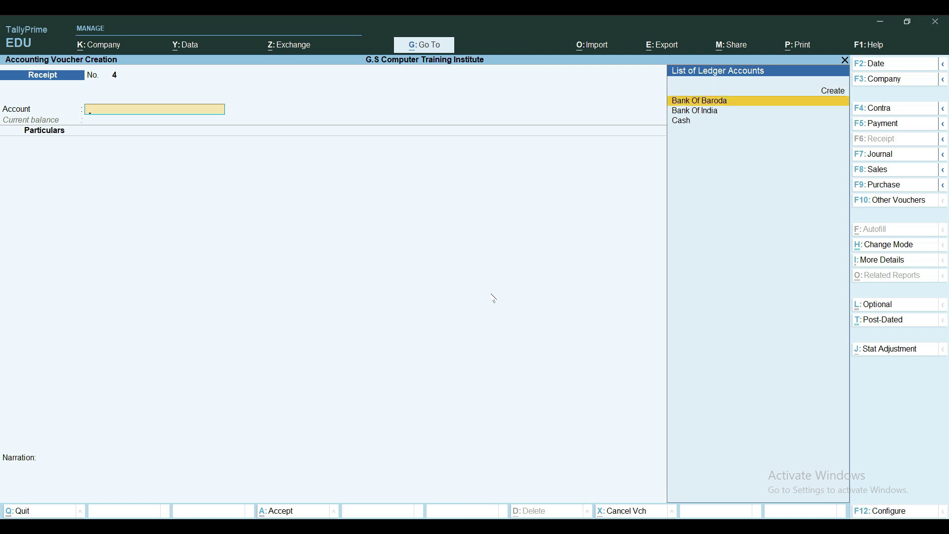
pyautogui.press('Return')
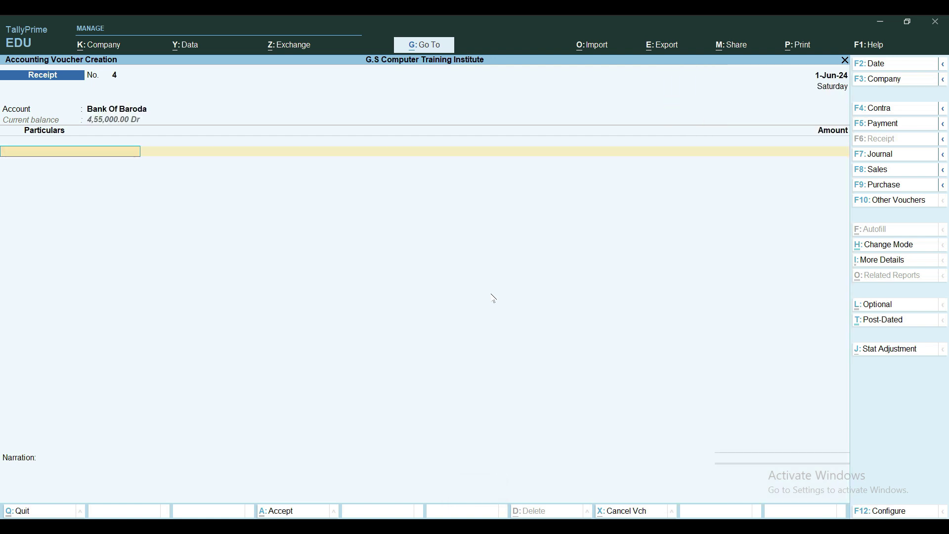
pyautogui.write('Ag')
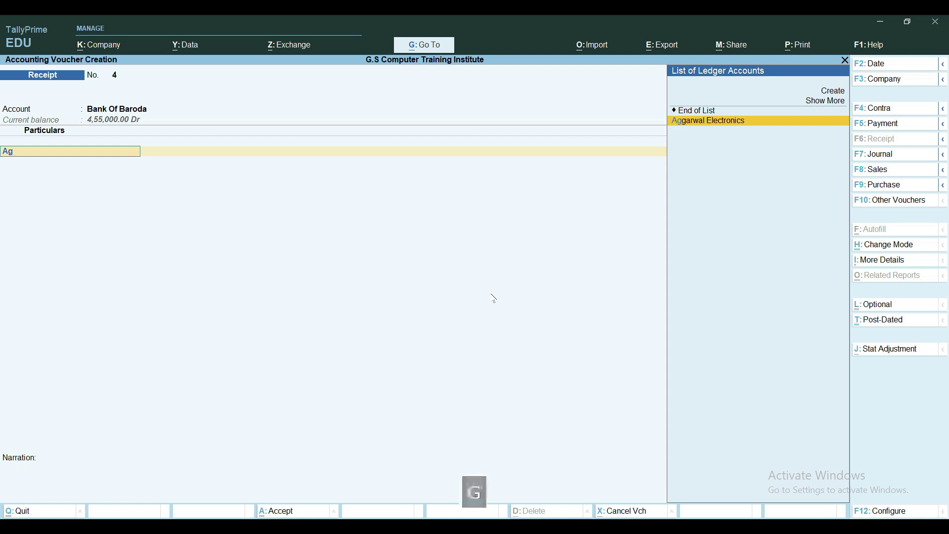
pyautogui.press('BackSpace')
pyautogui.press('BackSpace')
pyautogui.press('BackSpace')
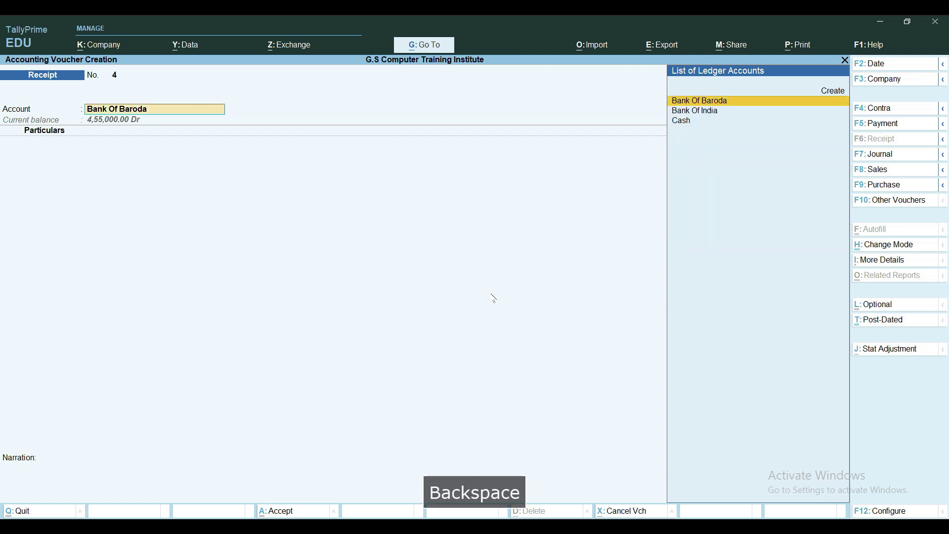
pyautogui.press('space')
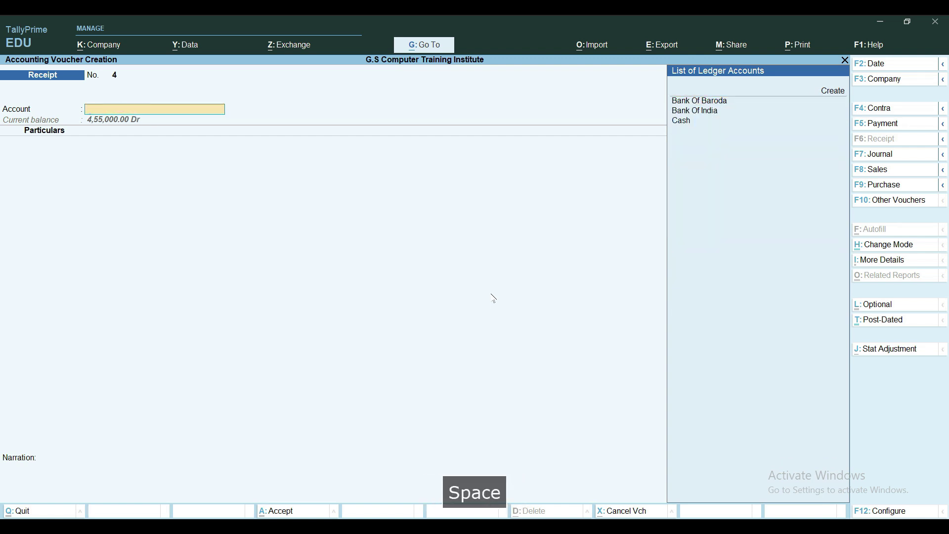
pyautogui.press('Up')
pyautogui.press('Return')
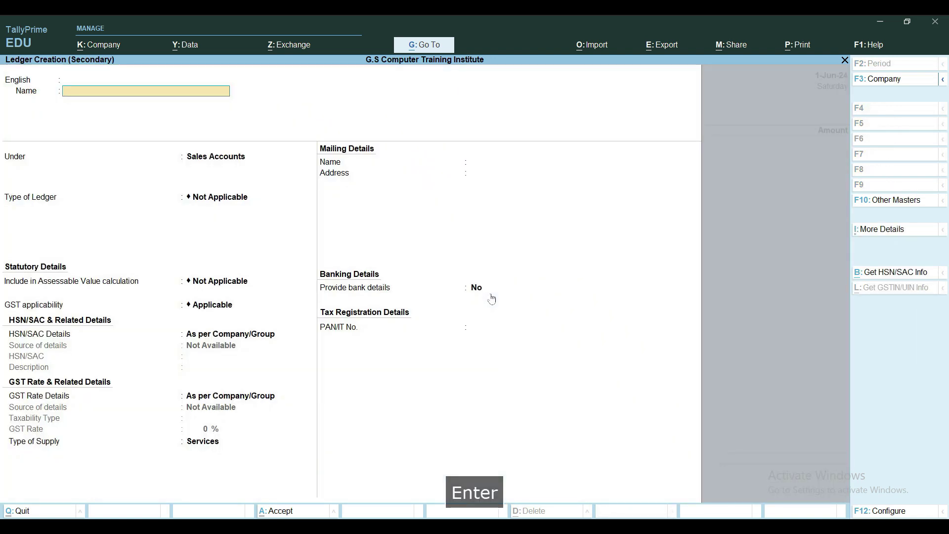
pyautogui.press('Escape')
pyautogui.press('Escape')
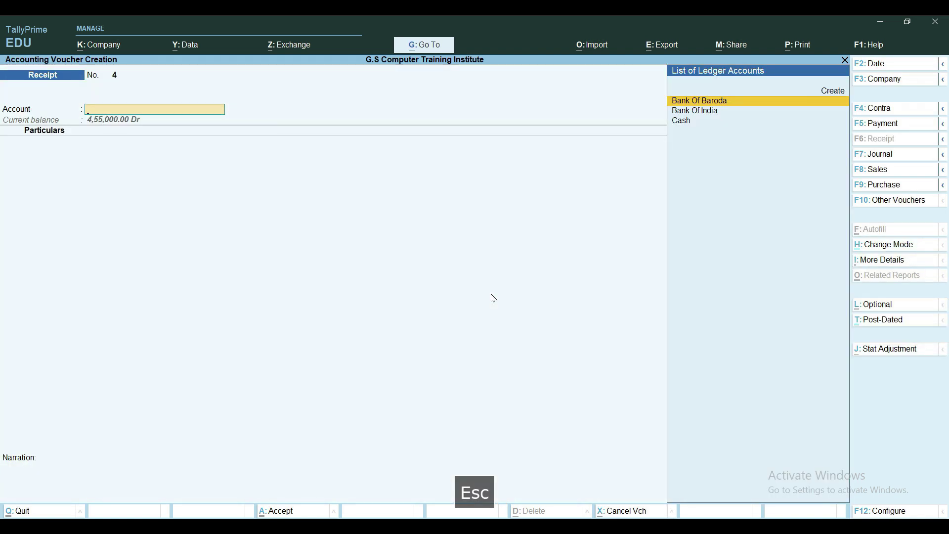
pyautogui.press('Return')
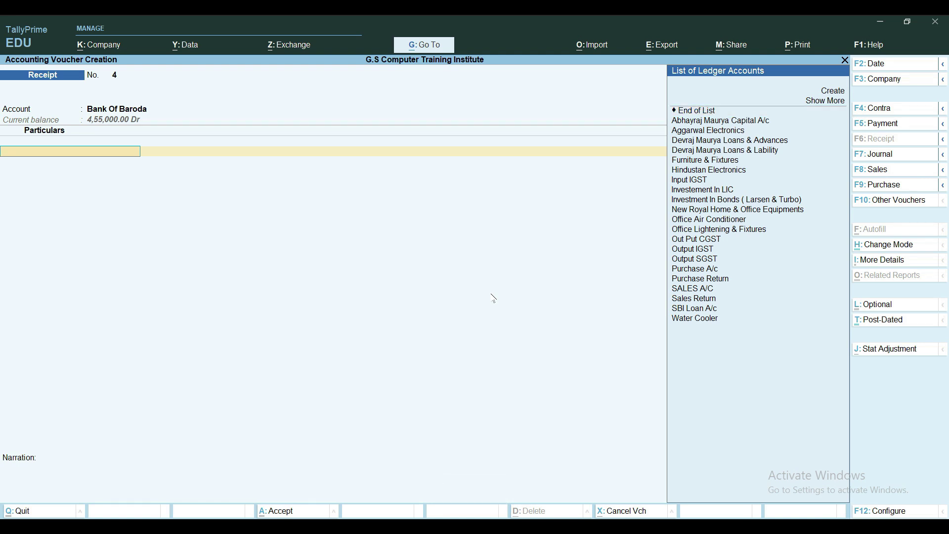
# Credit Aggarwal Electronics with 8,00,000 and allocate the full amount against bill reference 1
pyautogui.write('Agg')
pyautogui.press('Return')
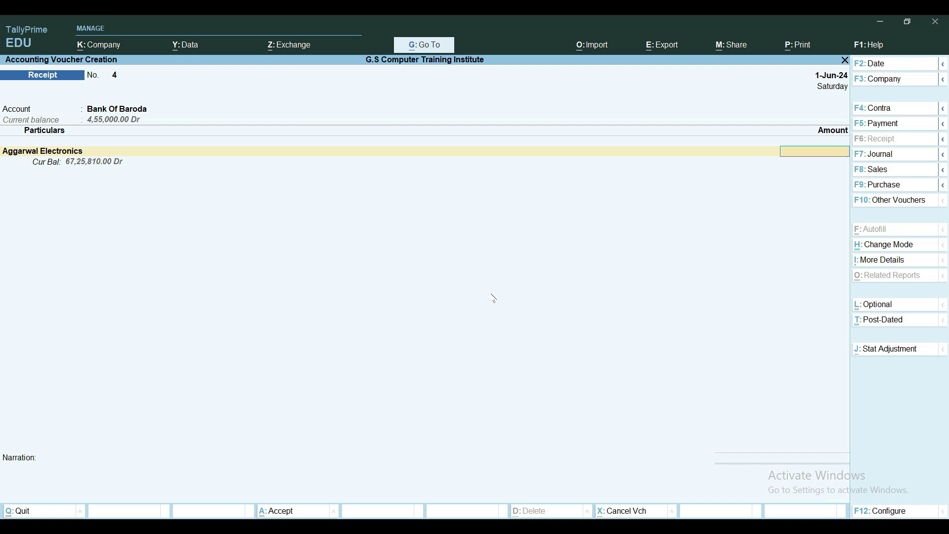
pyautogui.write('800000')
pyautogui.press('Return')
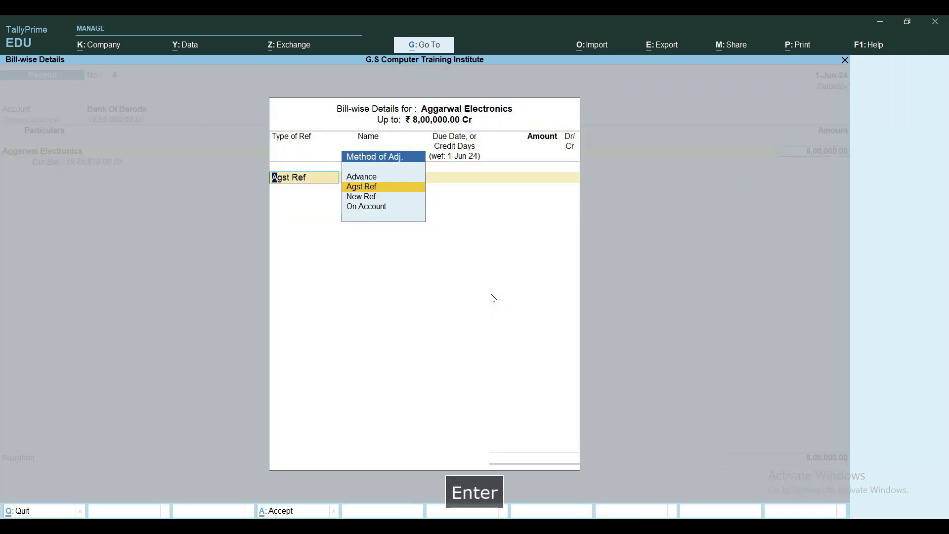
pyautogui.press('Return')
pyautogui.write('1')
pyautogui.press('Return')
pyautogui.press('Return')
pyautogui.press('Return')
pyautogui.press('Return')
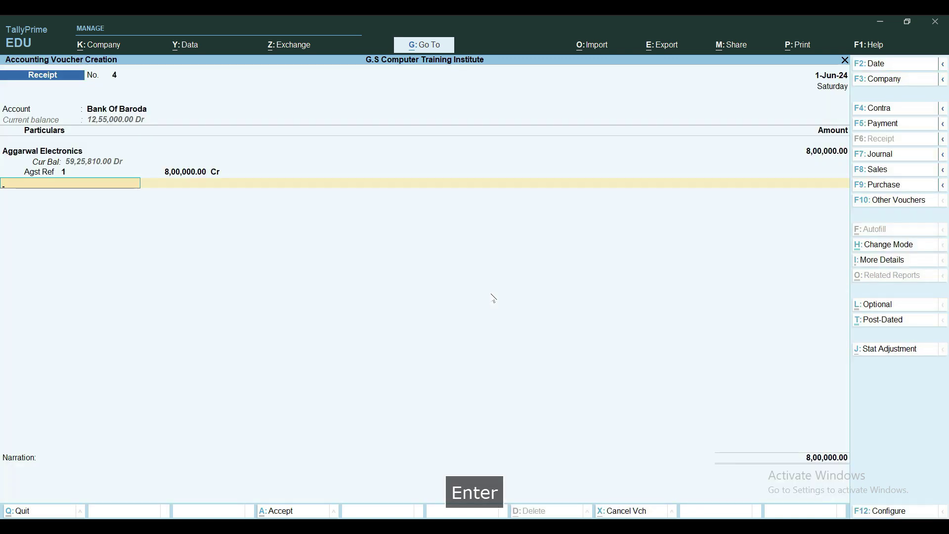
# Set the transaction type of the Bank Of Baroda allocation to e-Fund Transfer
pyautogui.press('Return')
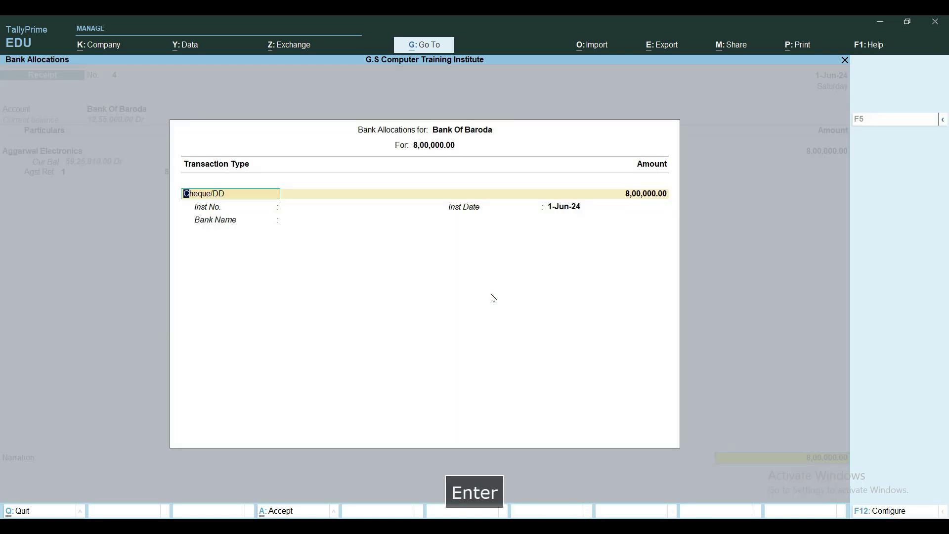
pyautogui.press('space')
pyautogui.press('Down')
pyautogui.press('Down')
pyautogui.press('Down')
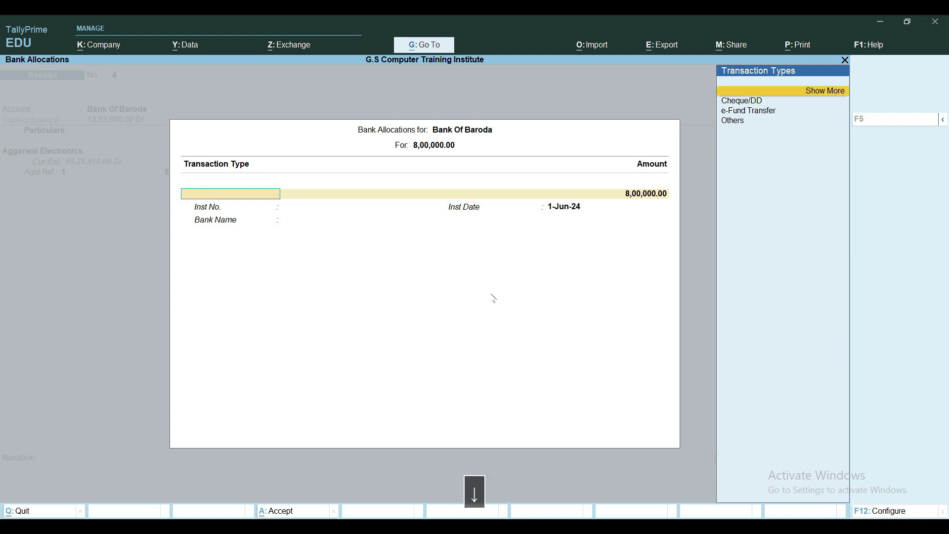
pyautogui.press('Return')
pyautogui.press('Return')
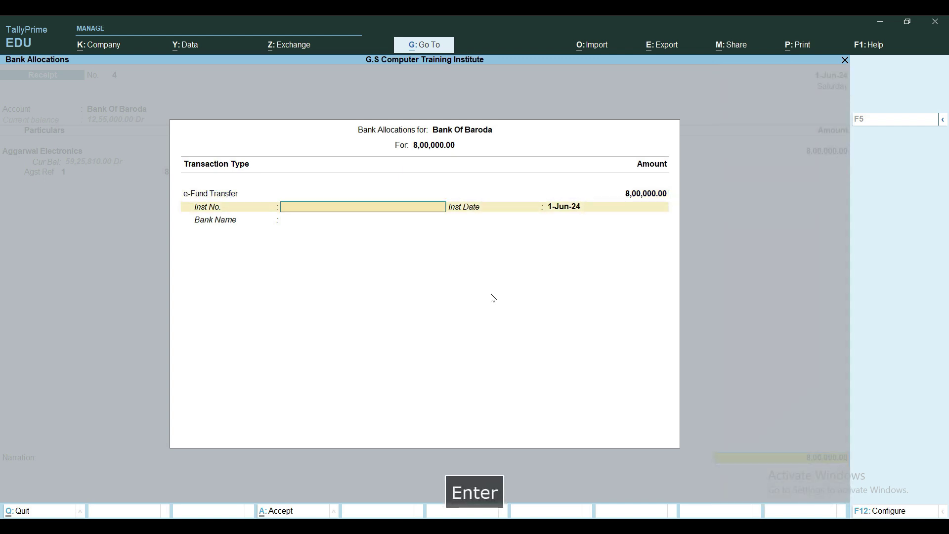
# Give the fund transfer instrument number 123445 and specify SBI as its bank name
pyautogui.write('1234')
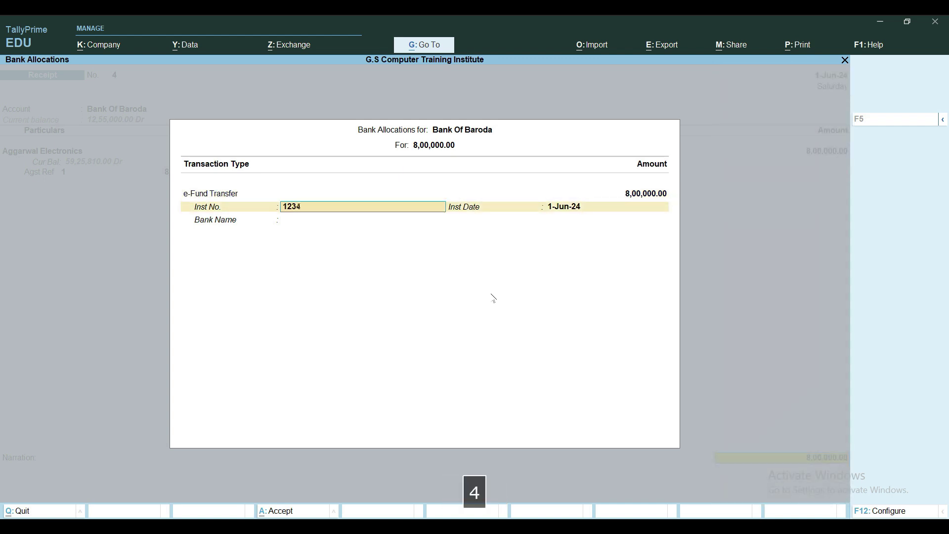
pyautogui.write('45')
pyautogui.press('Return')
pyautogui.press('Return')
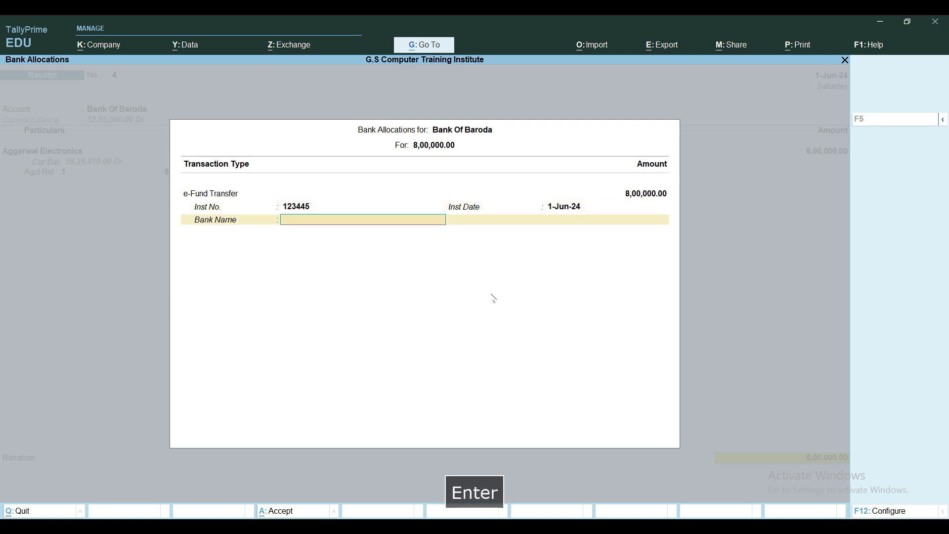
pyautogui.press('space')
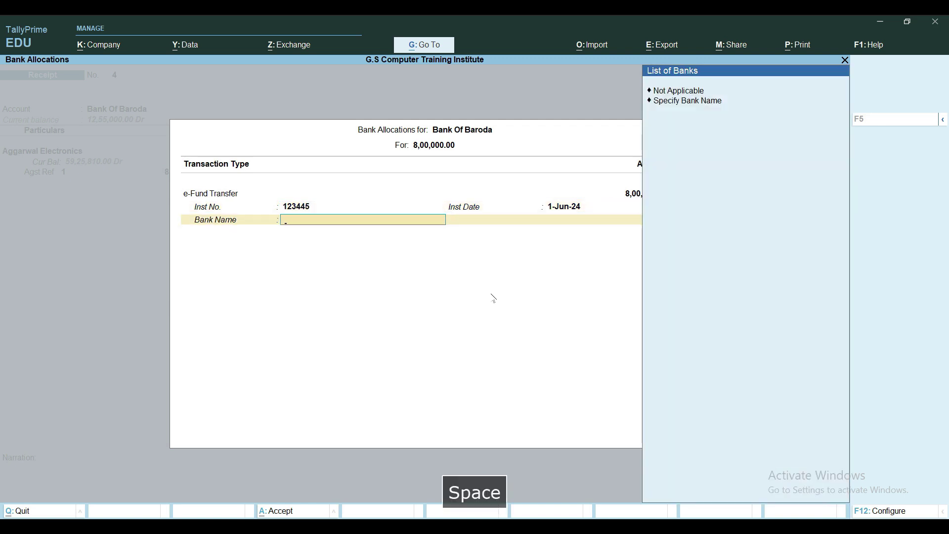
pyautogui.press('Down')
pyautogui.press('Return')
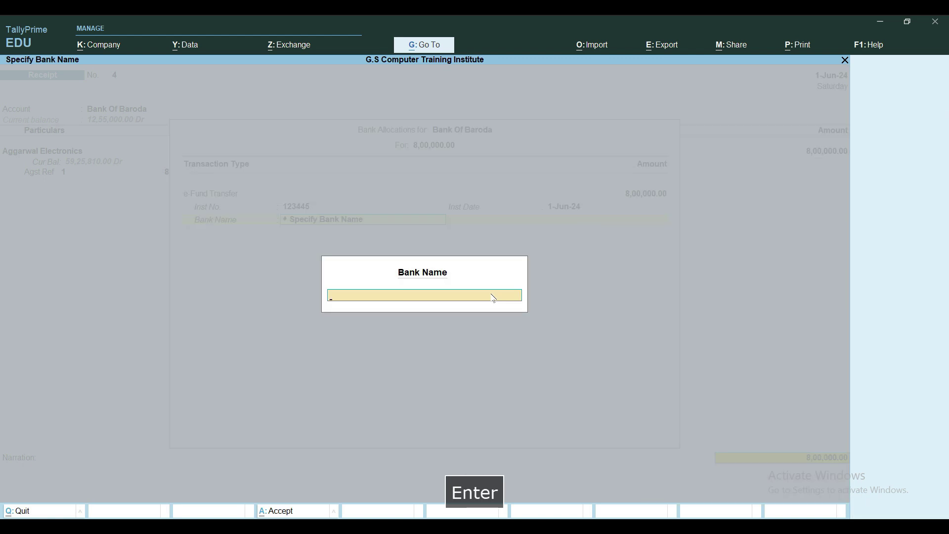
pyautogui.write('SBI')
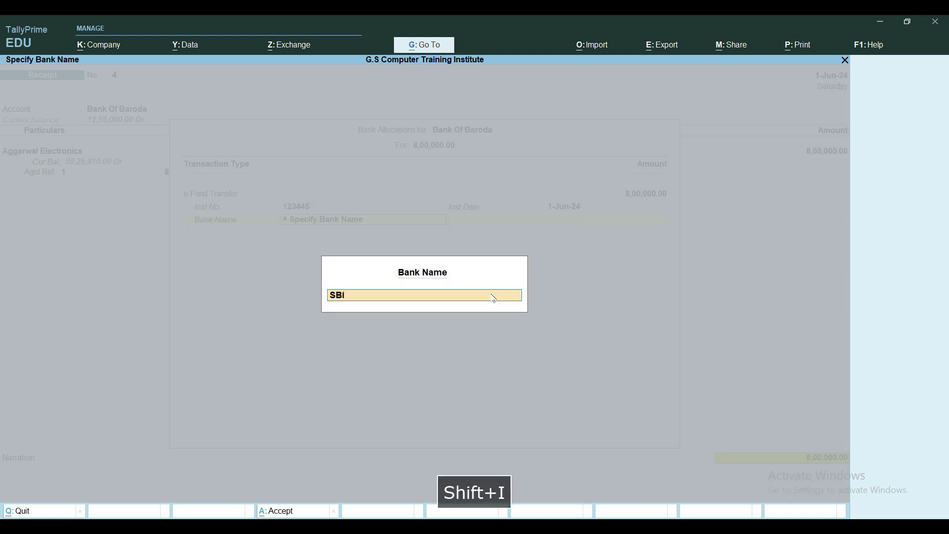
pyautogui.press('Return')
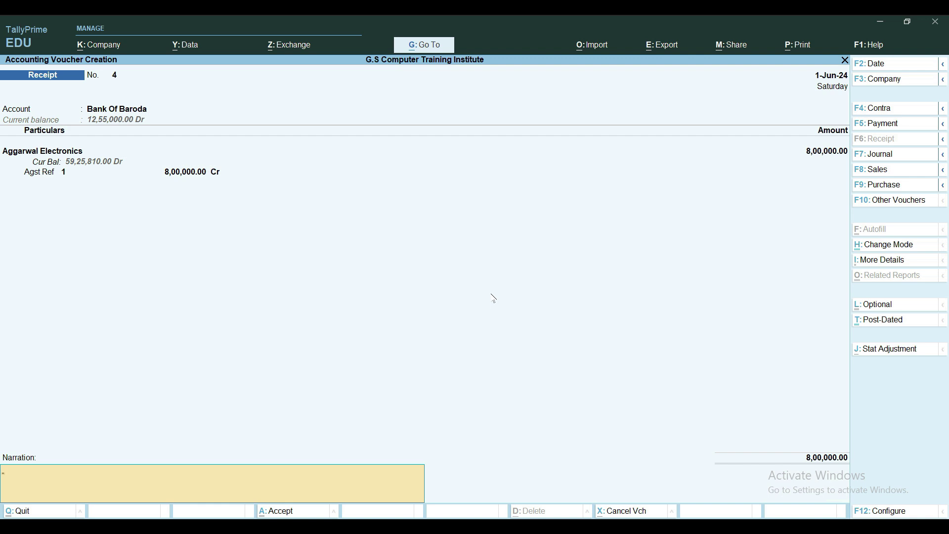
# Add the narration "Being Amount received against sale invoice no. sa-001 dated 1.4.2024" and save the receipt voucher
pyautogui.write('Being ')
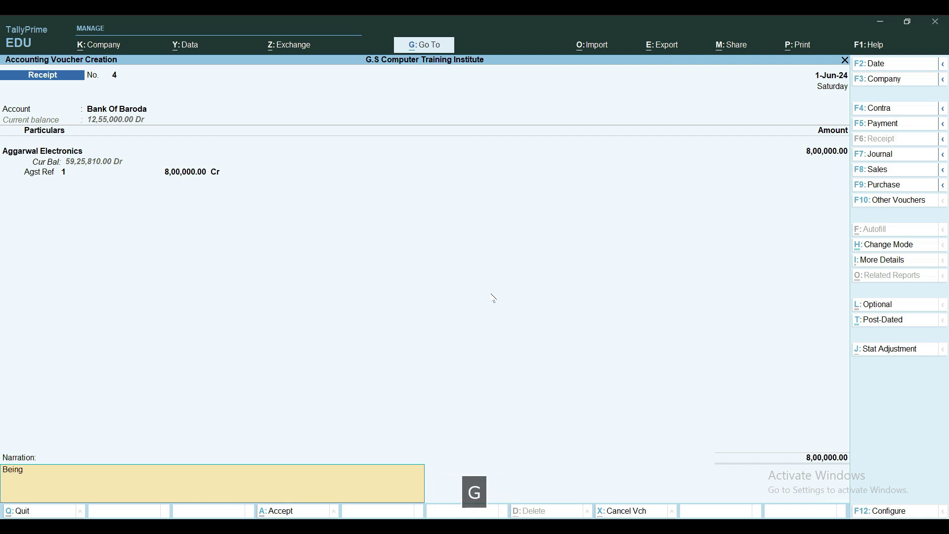
pyautogui.write('Amount rece')
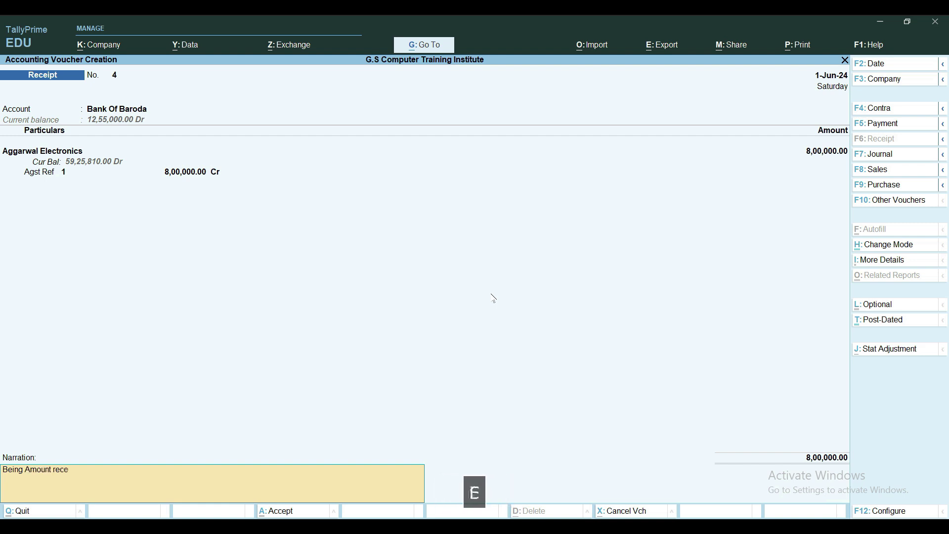
pyautogui.write('ived agains')
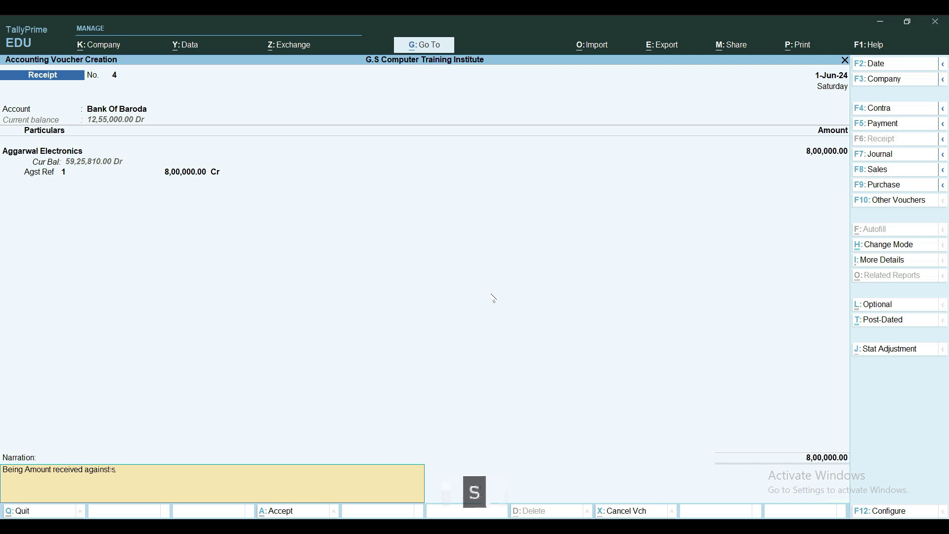
pyautogui.write('t sale in')
pyautogui.write('voice n')
pyautogui.write('m')
pyautogui.press('BackSpace')
pyautogui.write('o. ')
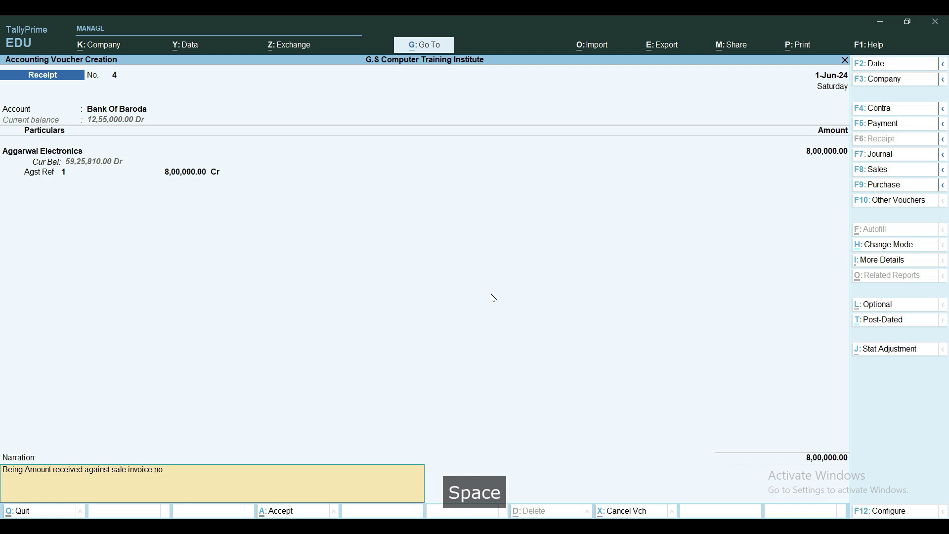
pyautogui.write('sa-001')
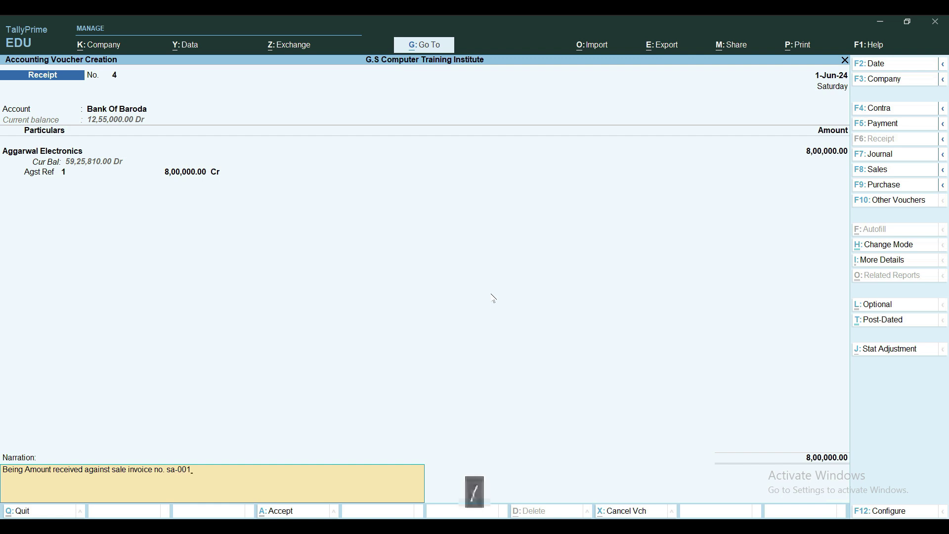
pyautogui.write('/')
pyautogui.press('BackSpace')
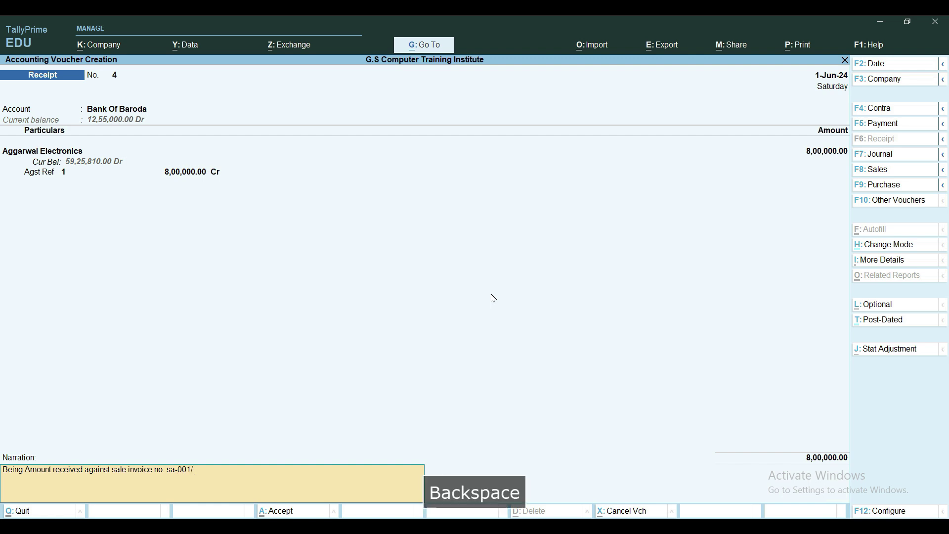
pyautogui.write('dated ')
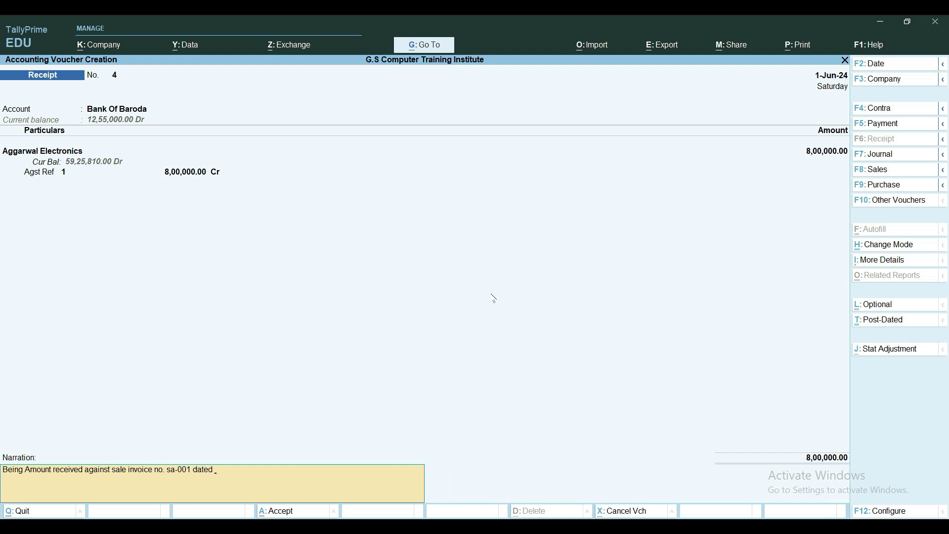
pyautogui.write('1.4.20')
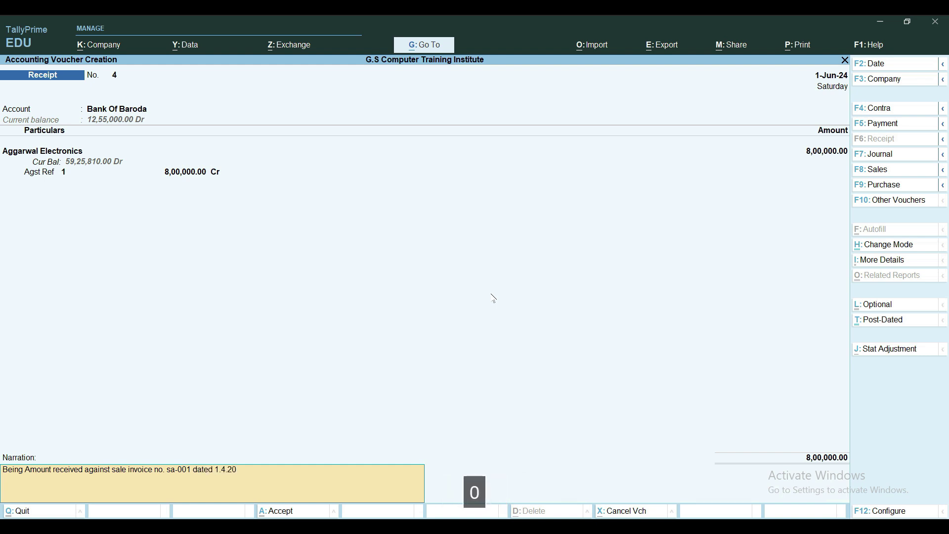
pyautogui.write('24')
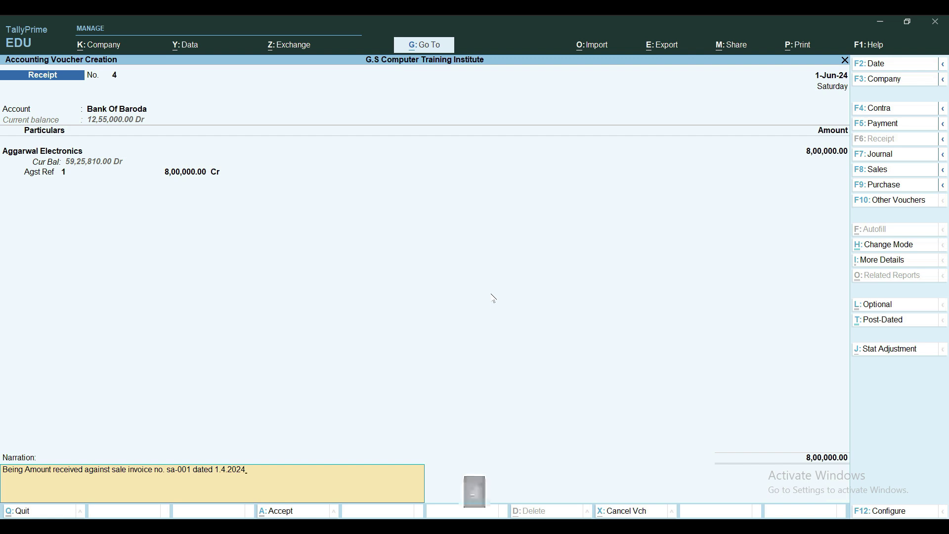
pyautogui.press('Return')
pyautogui.press('y')
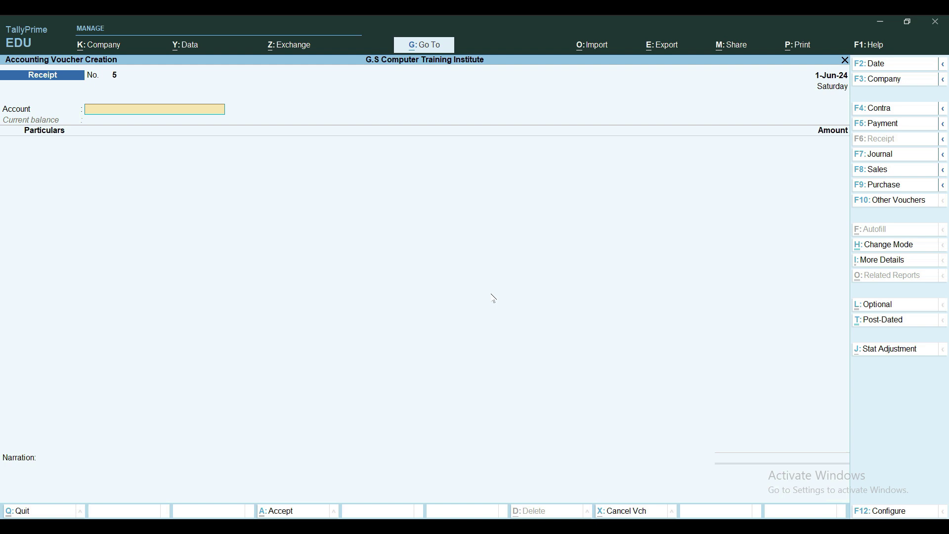
# Date the next receipt voucher 1-Aug-24 and set Bank Of India as its receiving account
pyautogui.press('F2')
pyautogui.write('1.8')
pyautogui.press('Return')
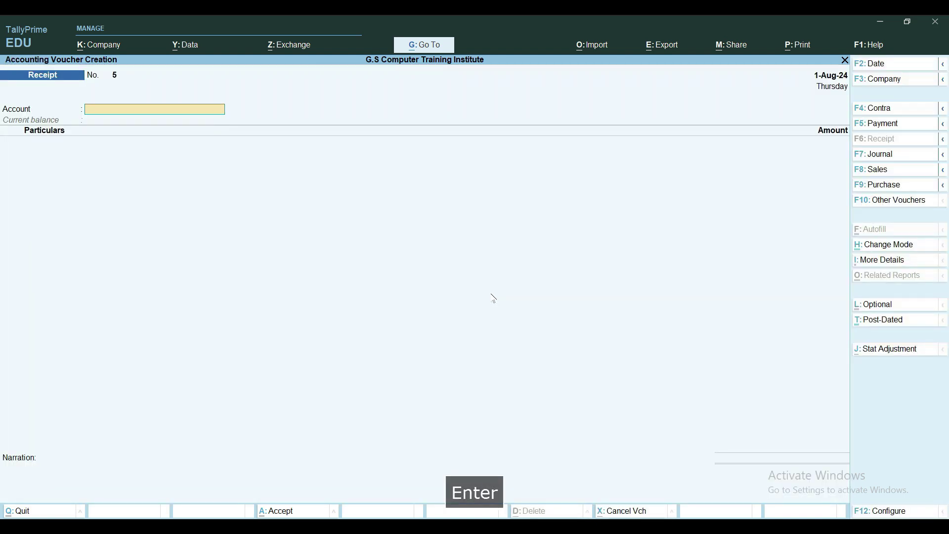
pyautogui.write('B')
pyautogui.press('Down')
pyautogui.press('Return')
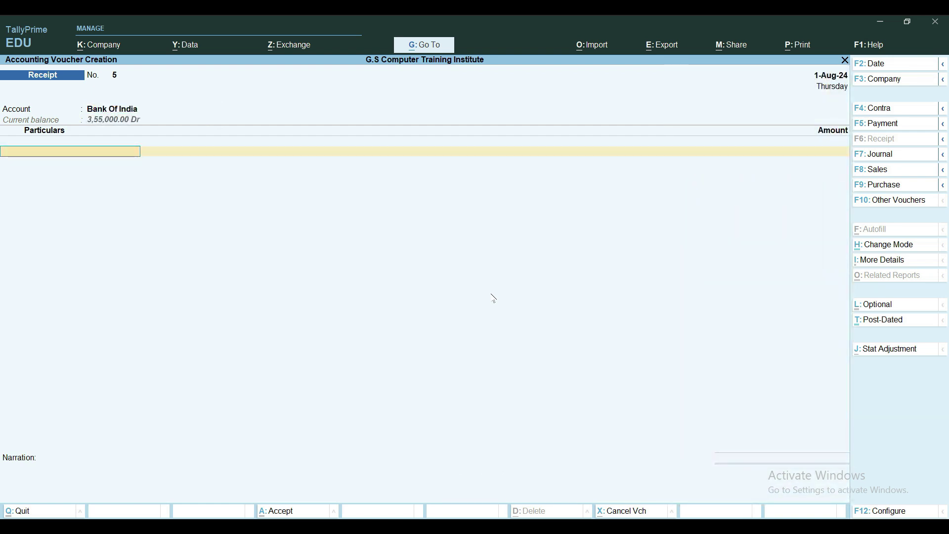
# Credit Aggarwal Electronics with 10,00,000 and allocate the full amount against bill reference 1
pyautogui.write('Ag')
pyautogui.press('Return')
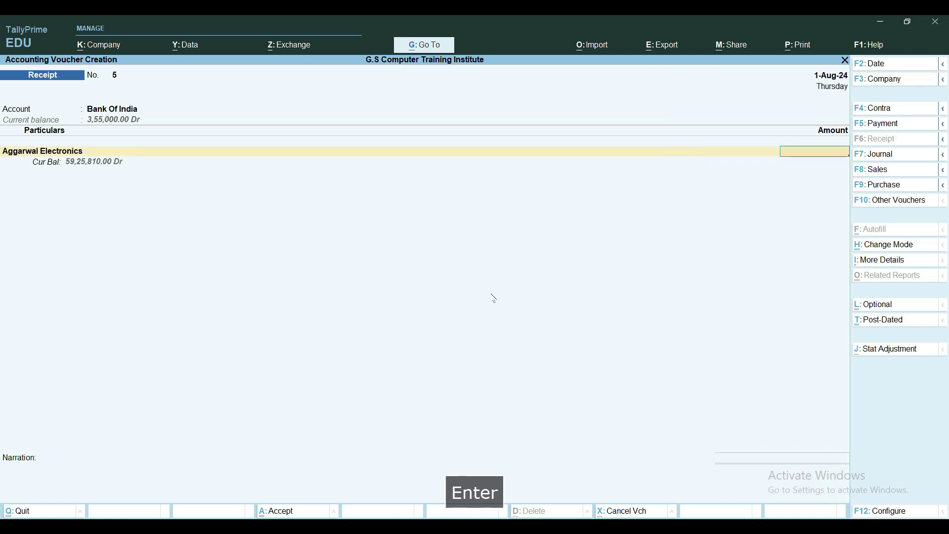
pyautogui.write('1000000')
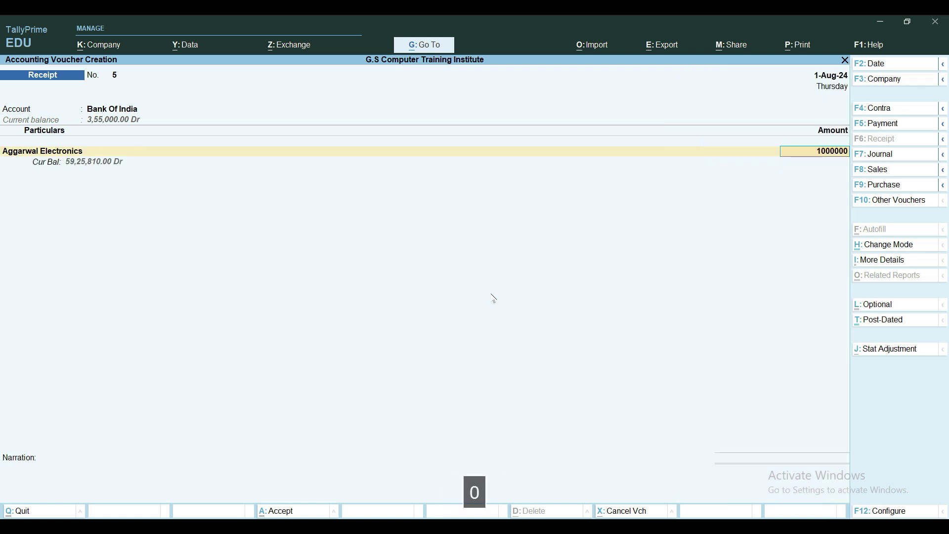
pyautogui.press('Return')
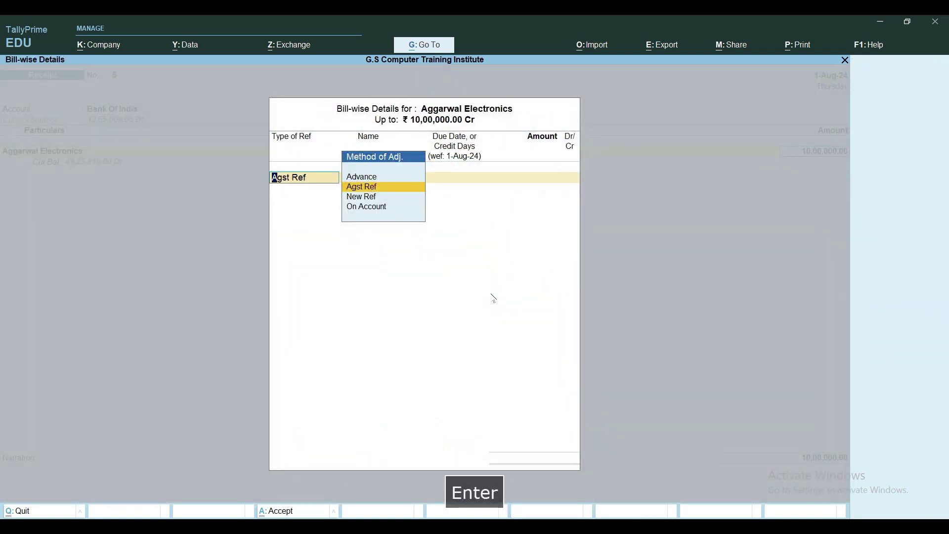
pyautogui.press('Return')
pyautogui.press('Return')
pyautogui.press('Return')
pyautogui.press('Return')
pyautogui.press('Return')
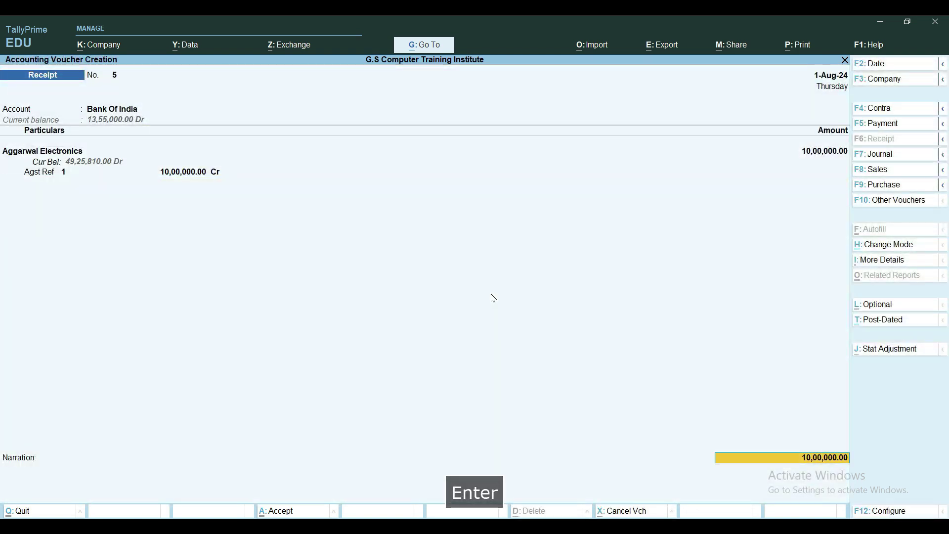
# Set the Bank Of India allocation to e-Fund Transfer with instrument number 86747676
pyautogui.press('space')
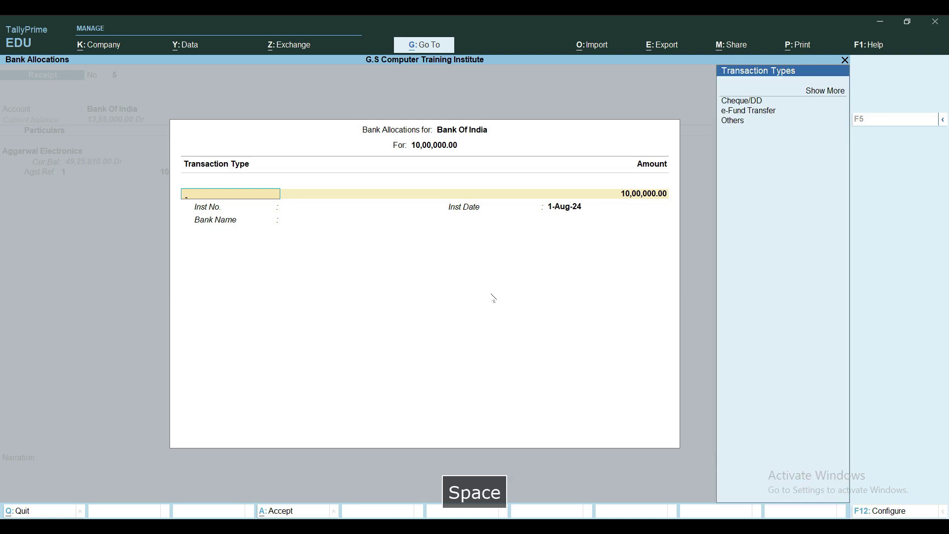
pyautogui.press('Down')
pyautogui.press('Down')
pyautogui.press('Down')
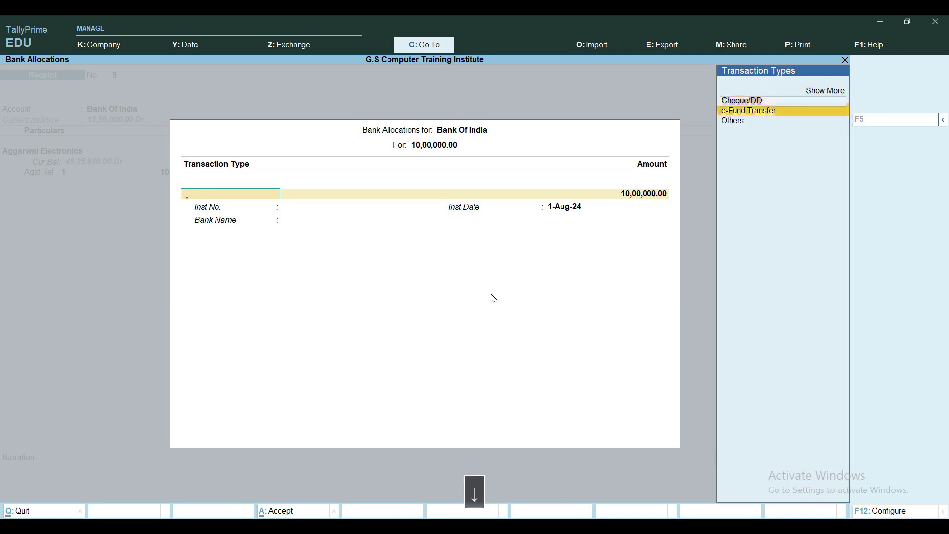
pyautogui.press('Return')
pyautogui.press('Return')
pyautogui.write('86')
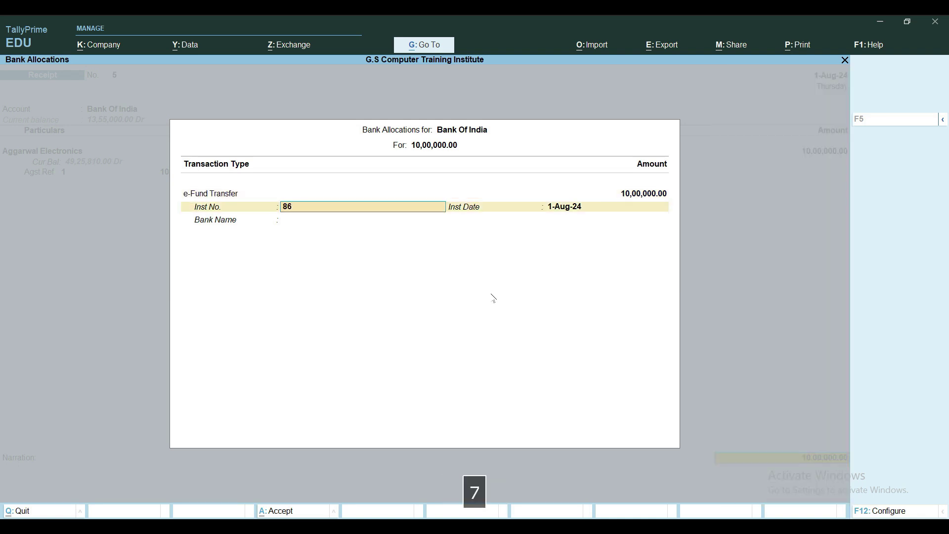
pyautogui.write('747676')
pyautogui.press('Return')
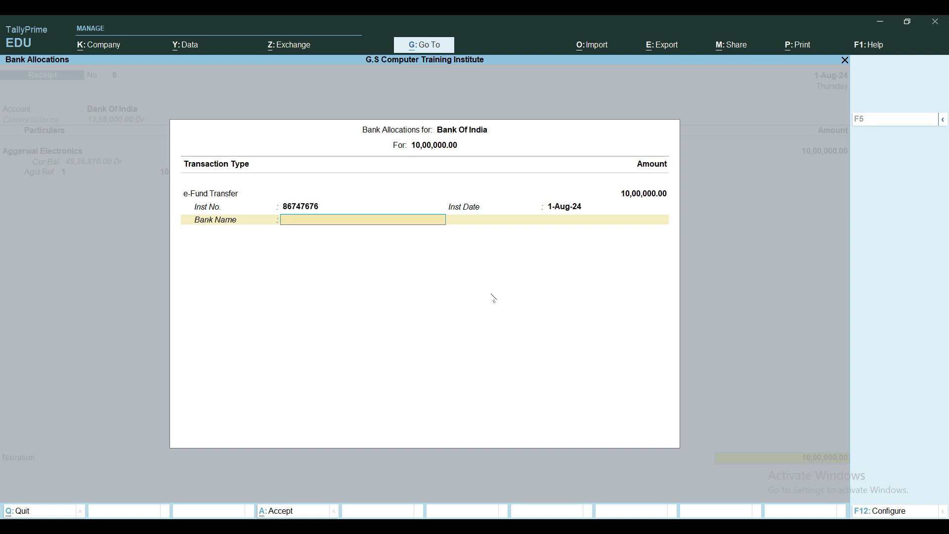
# Specify ICICI as the transfer's bank name and save the receipt with the previous voucher's narration repeated
pyautogui.press('space')
pyautogui.press('Down')
pyautogui.press('Down')
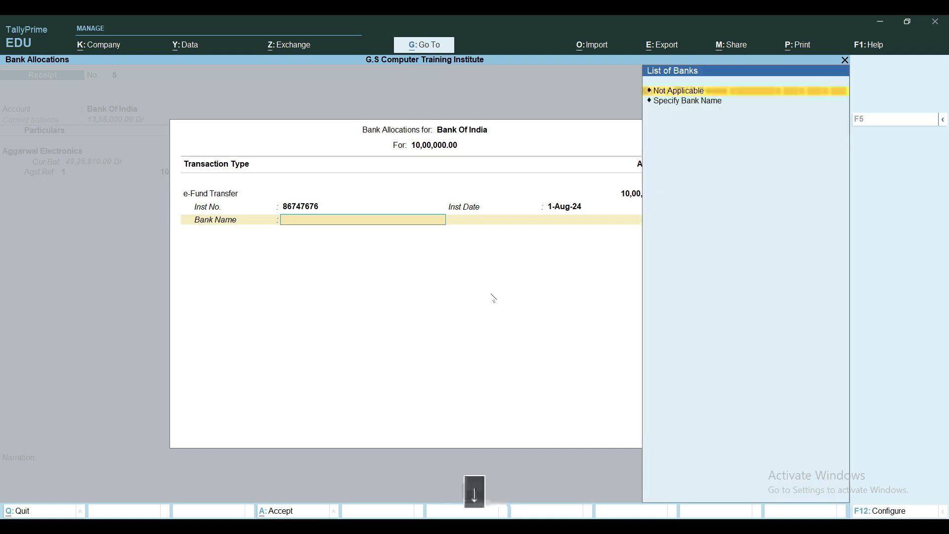
pyautogui.press('Return')
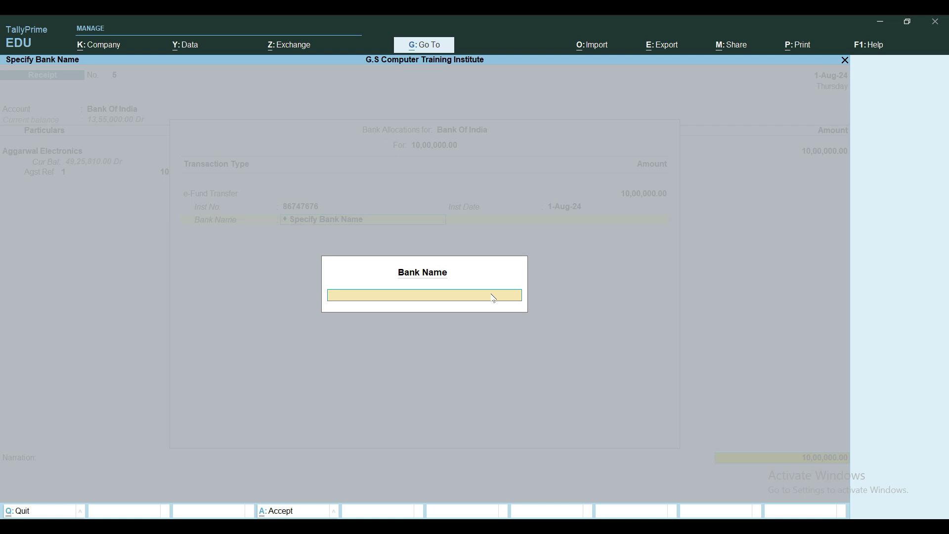
pyautogui.write('ICICI')
pyautogui.press('Return')
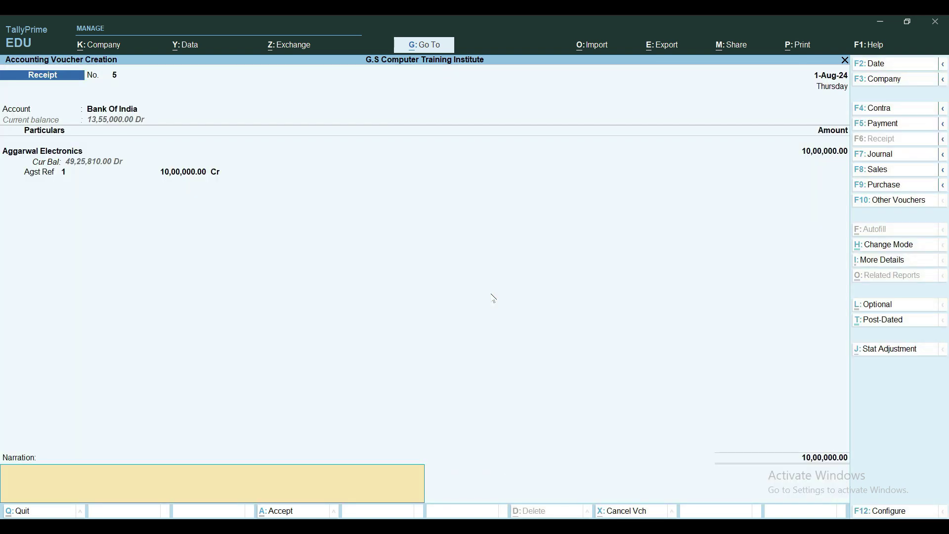
pyautogui.hotkey('ctrl', 'r')
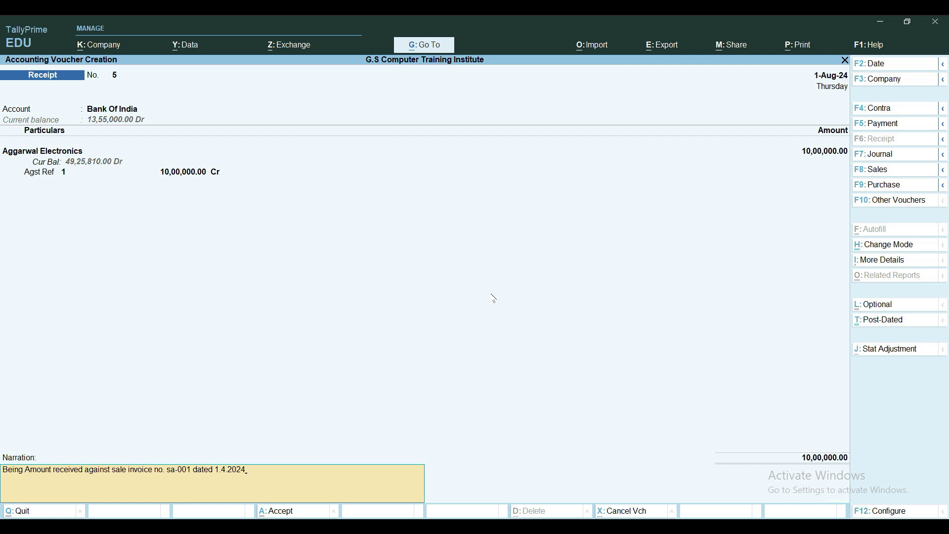
pyautogui.hotkey('ctrl', 'a')
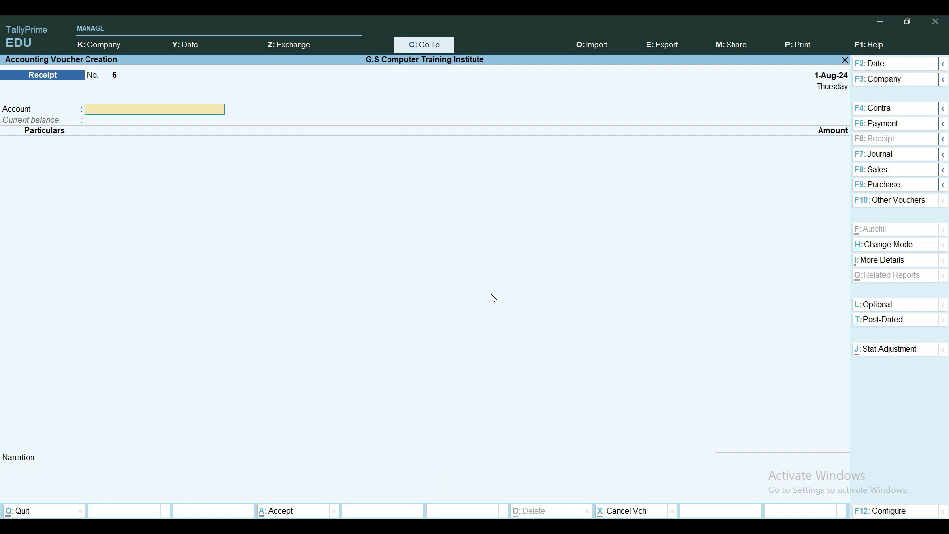
# Date the next receipt voucher 1-Sep-24 and set Bank Of Baroda as its receiving account
pyautogui.press('F2')
pyautogui.write('1.9')
pyautogui.press('Return')
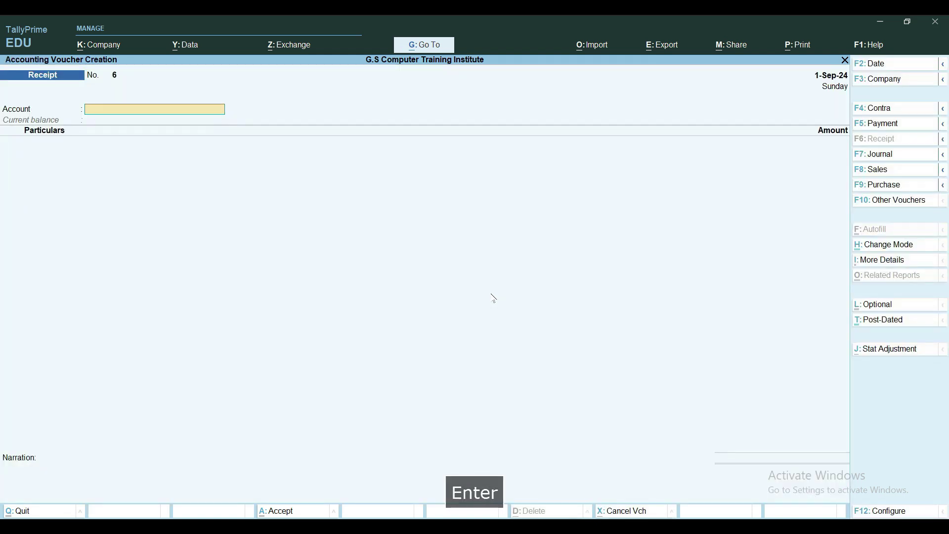
pyautogui.write('B')
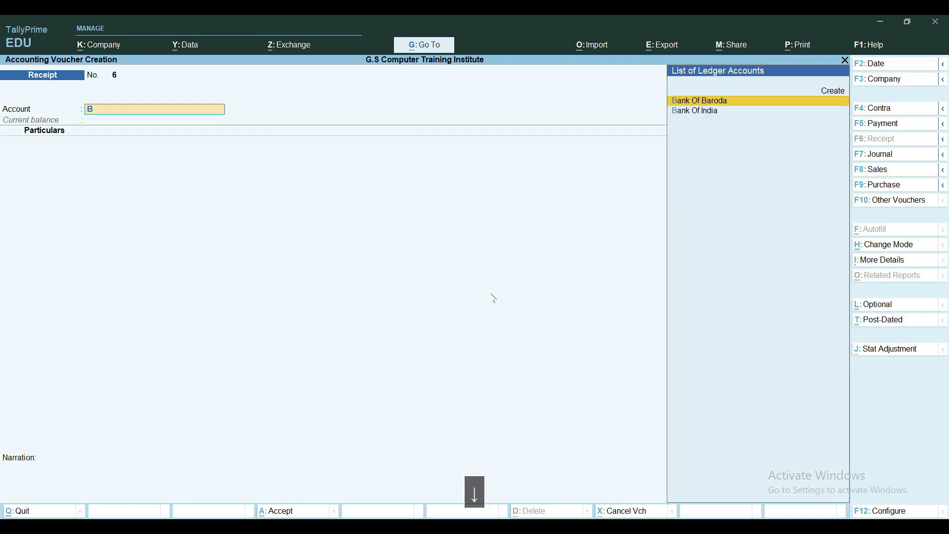
pyautogui.press('Return')
# Credit Aggarwal Electronics with 10,00,000 in the September receipt and adjust it against bill reference 1
pyautogui.write('Ag')
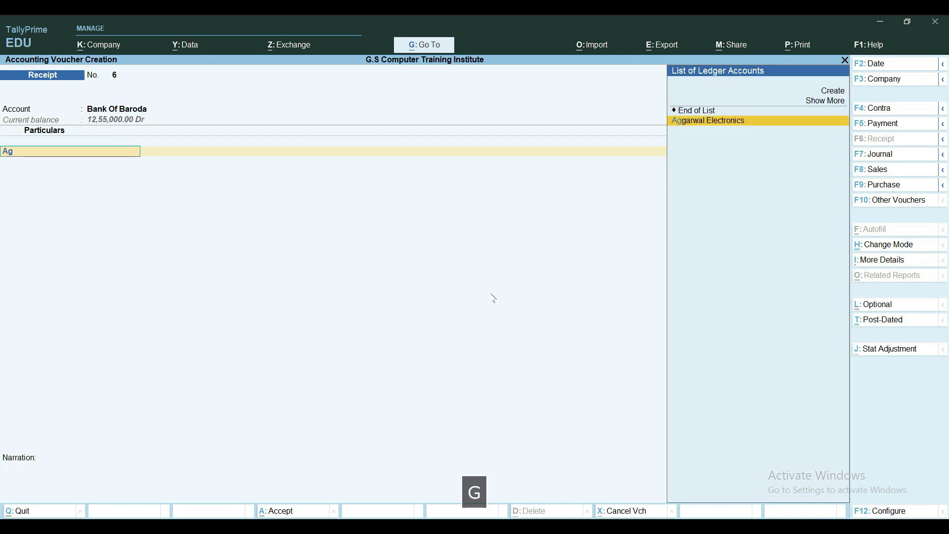
pyautogui.press('Return')
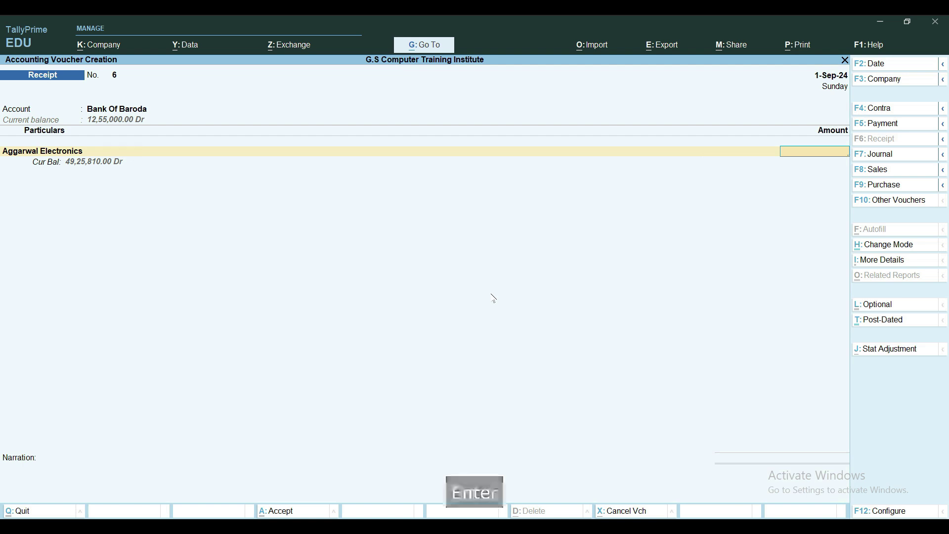
pyautogui.write('1000000')
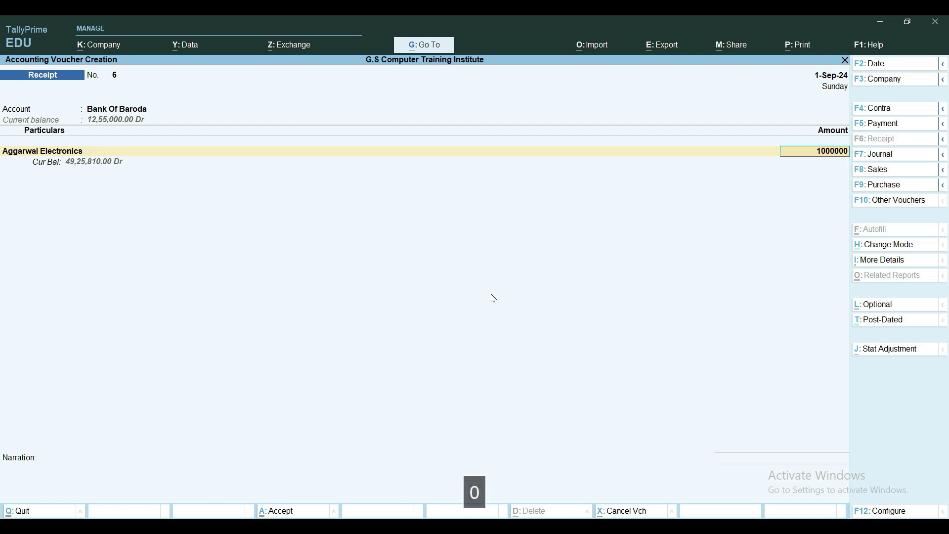
pyautogui.press('Return')
pyautogui.press('Return')
pyautogui.press('Return')
pyautogui.press('Return')
pyautogui.press('Return')
pyautogui.press('Return')
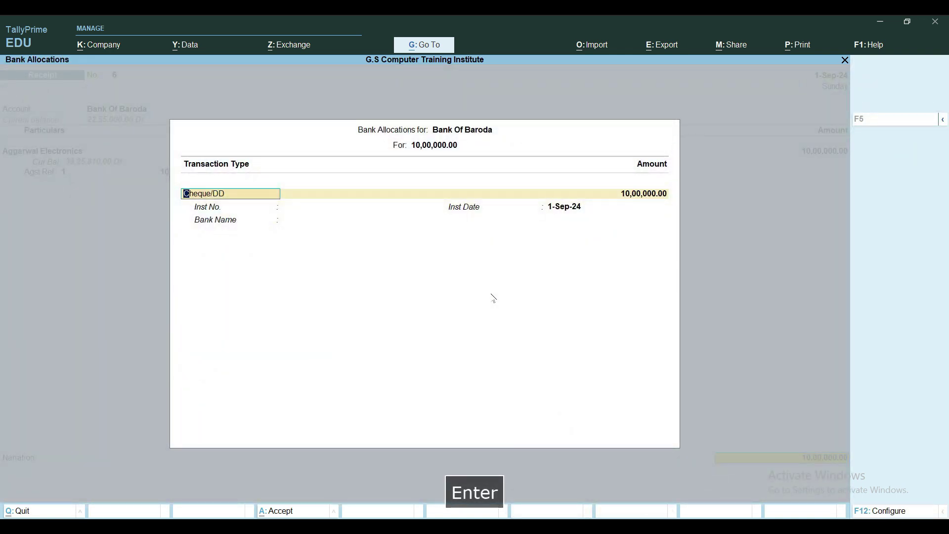
# Keep Cheque/DD as the Bank Of Baroda transaction type and enter instrument number 45864574 dated 1-Sep-24
pyautogui.press('Return')
pyautogui.press('Return')
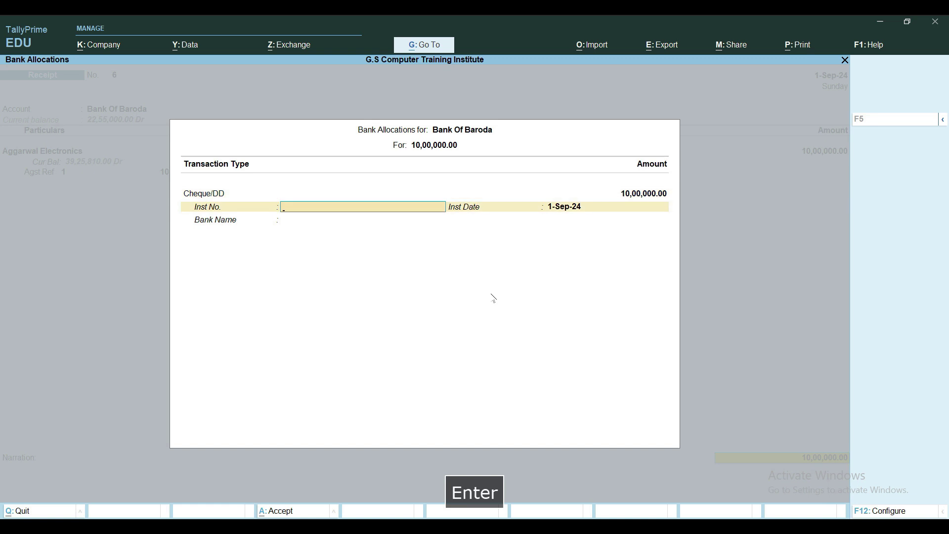
pyautogui.write('45864574')
pyautogui.press('Return')
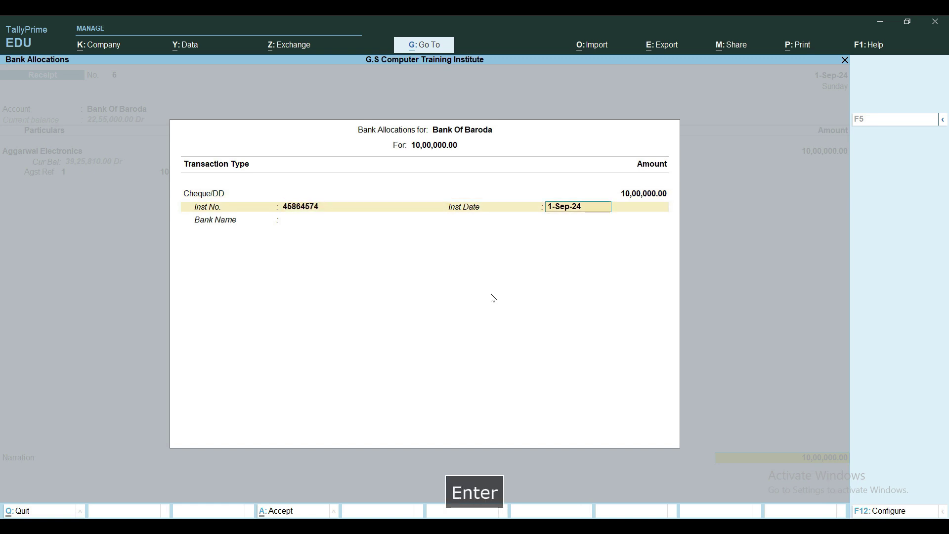
pyautogui.press('Return')
# Specify BOB as the cheque's bank name and save the receipt with the previous narration repeated
pyautogui.press('space')
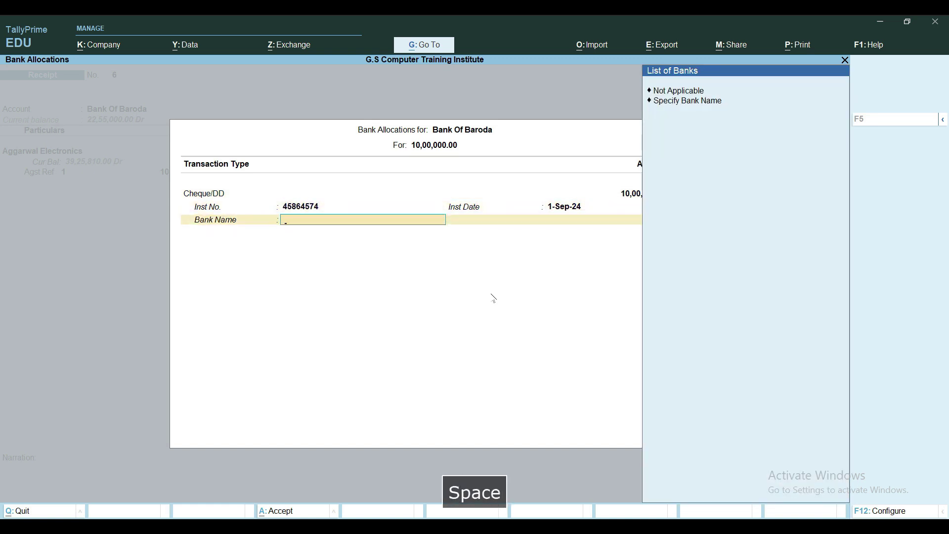
pyautogui.press('Down')
pyautogui.press('Down')
pyautogui.press('Return')
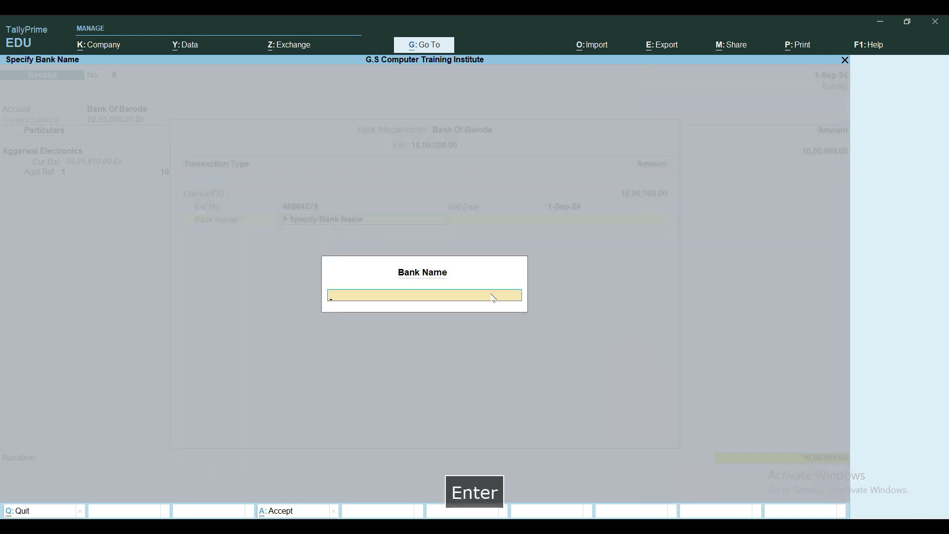
pyautogui.write('BOB')
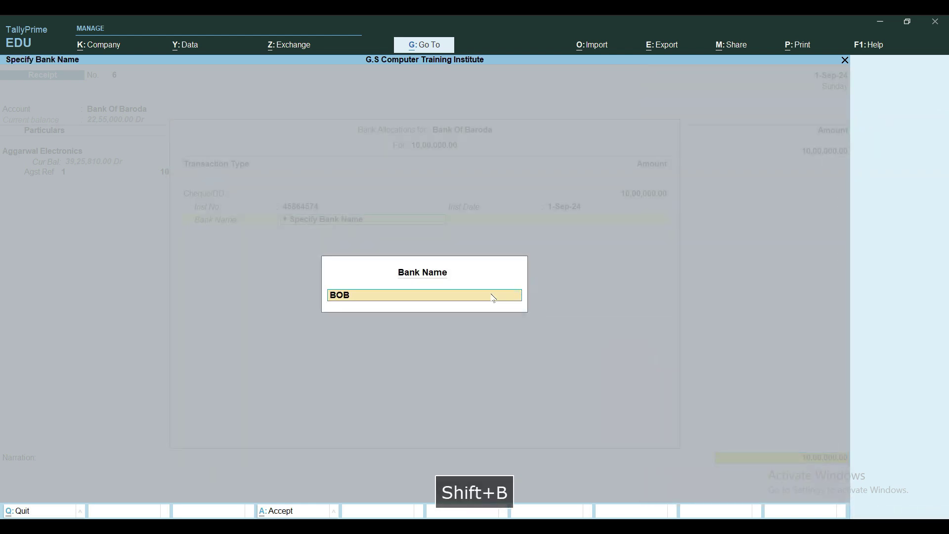
pyautogui.press('Return')
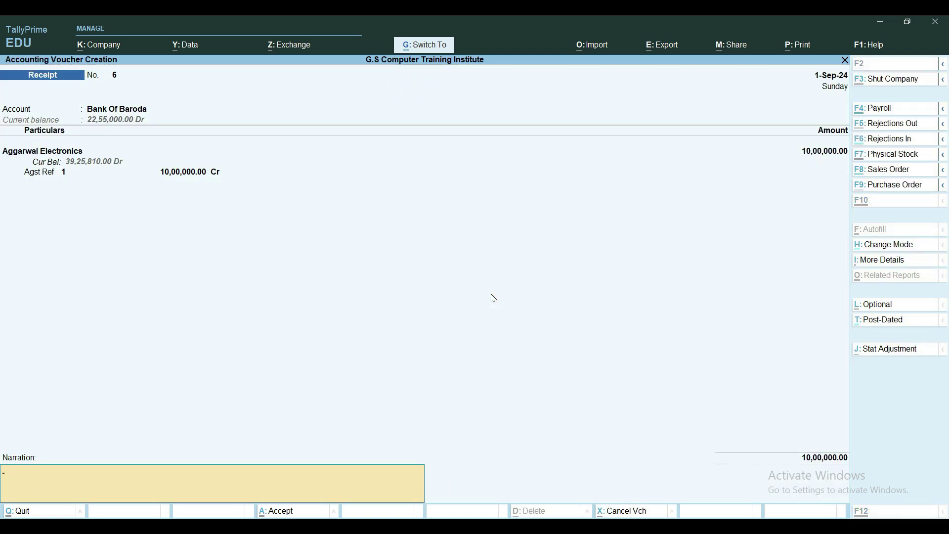
pyautogui.hotkey('ctrl', 'r')
pyautogui.hotkey('ctrl', 'a')
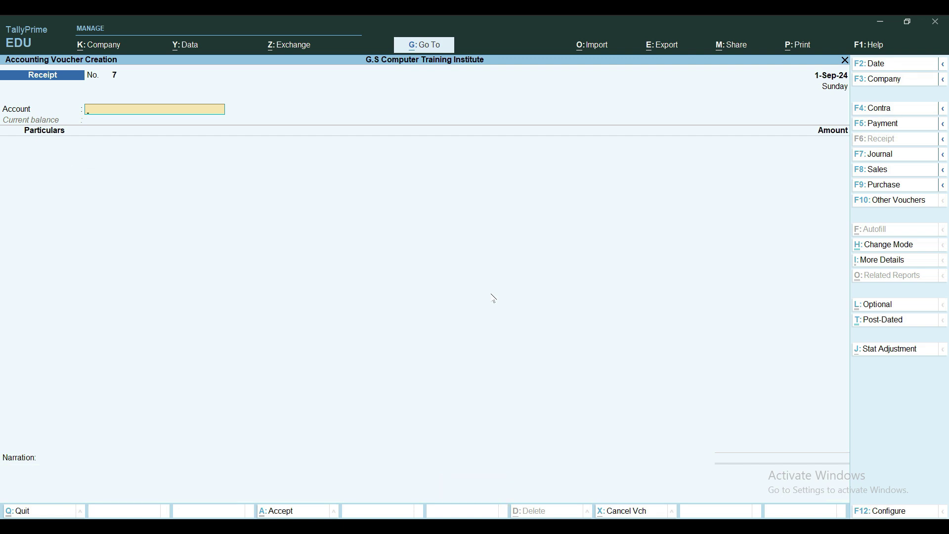
# Leave voucher entry and open the Aggarwal Electronics ledger report from the account books
pyautogui.press('Escape')
pyautogui.press('Escape')
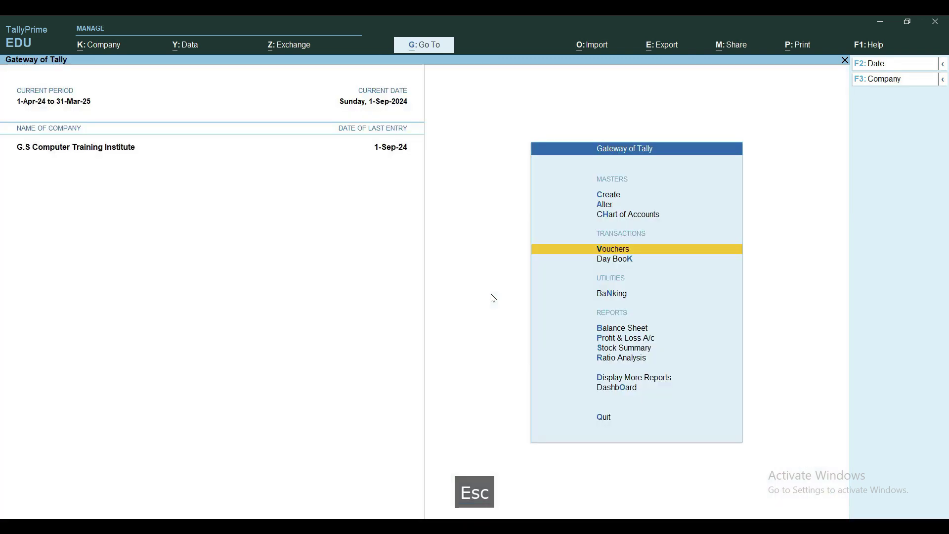
pyautogui.press('Up')
pyautogui.press('Up')
pyautogui.press('Up')
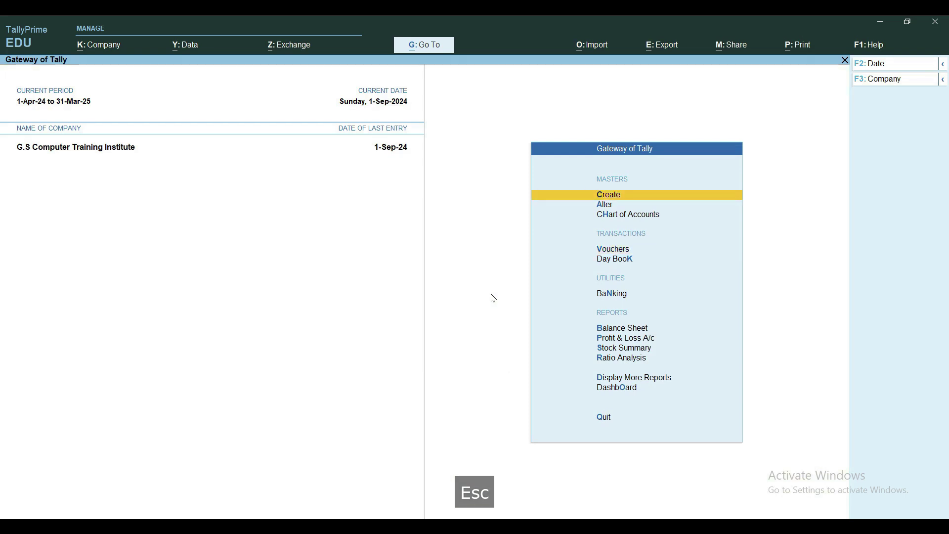
pyautogui.press('d')
pyautogui.press('a')
pyautogui.press('l')
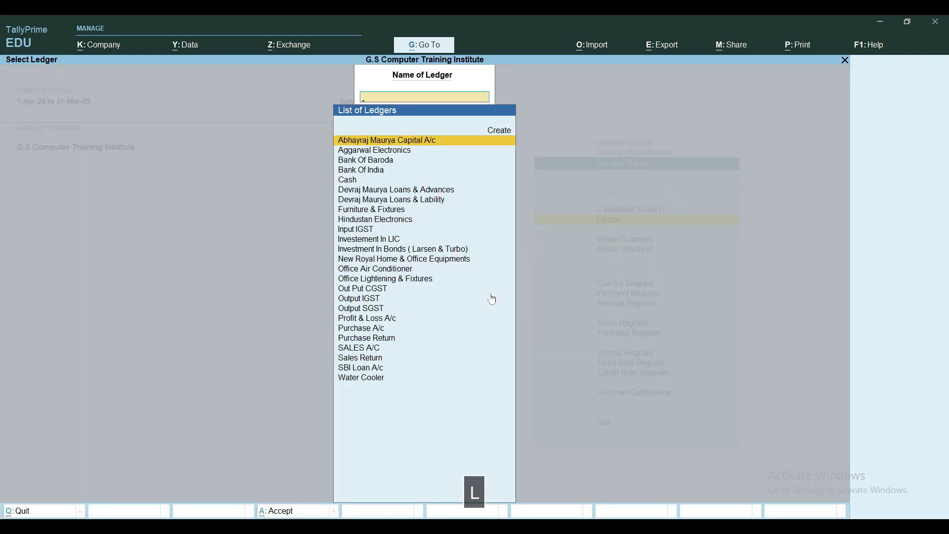
pyautogui.write('Ag')
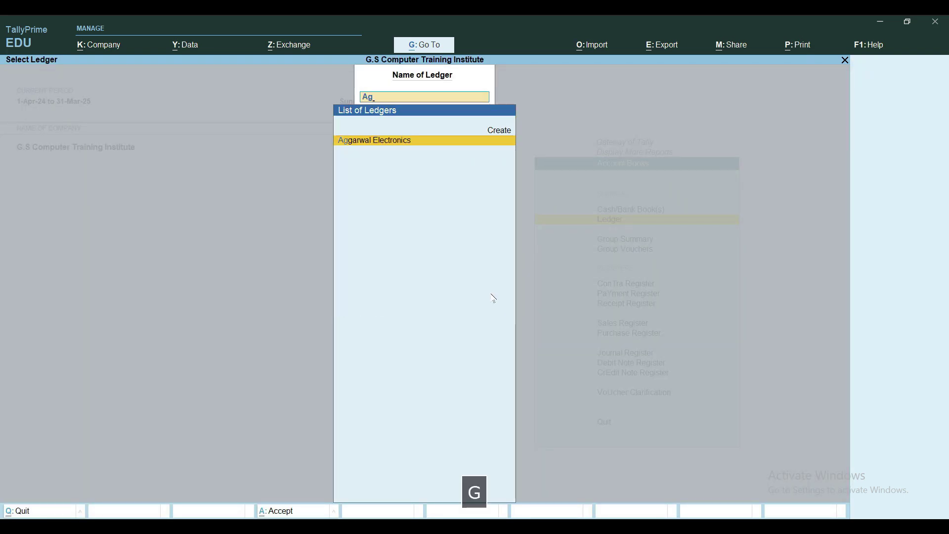
pyautogui.press('Return')
# Set the Aggarwal Electronics ledger report's period to 1-Apr-24 to 31-Mar-25
pyautogui.hotkey('alt', 'F2')
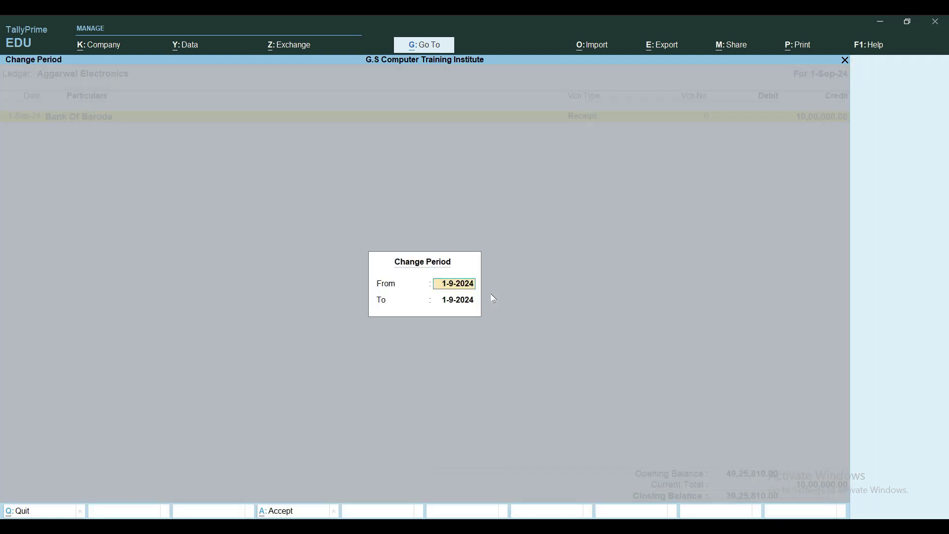
pyautogui.write('1-4')
pyautogui.press('Return')
pyautogui.write('m')
pyautogui.press('Return')
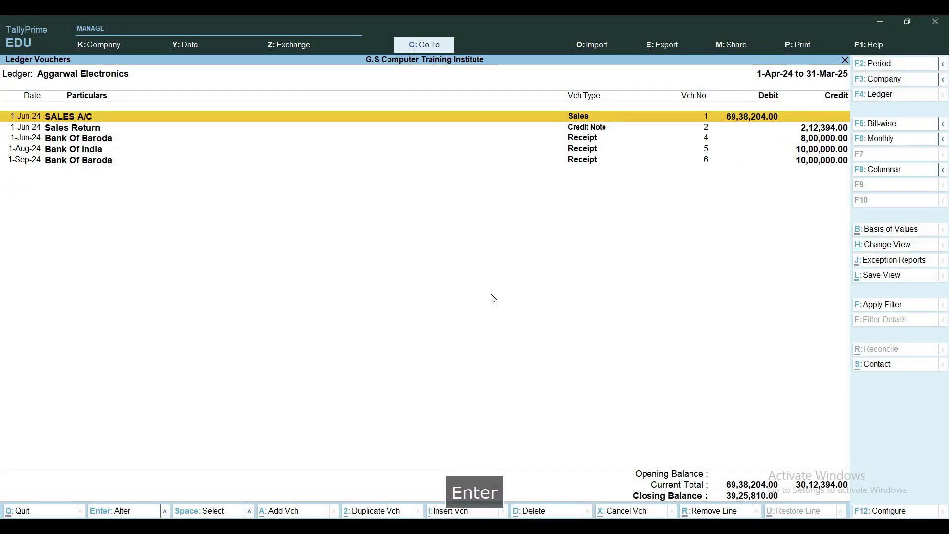